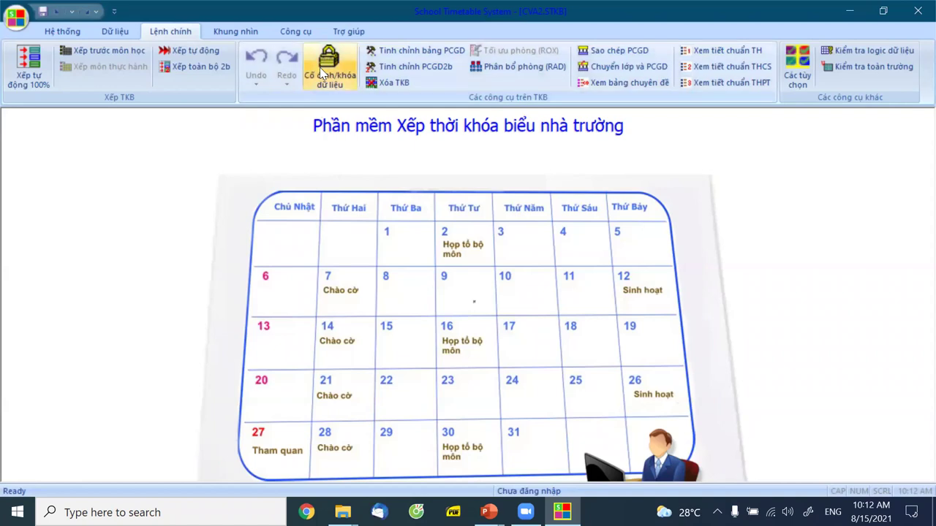
{"action": "key", "text": "super+Down"}
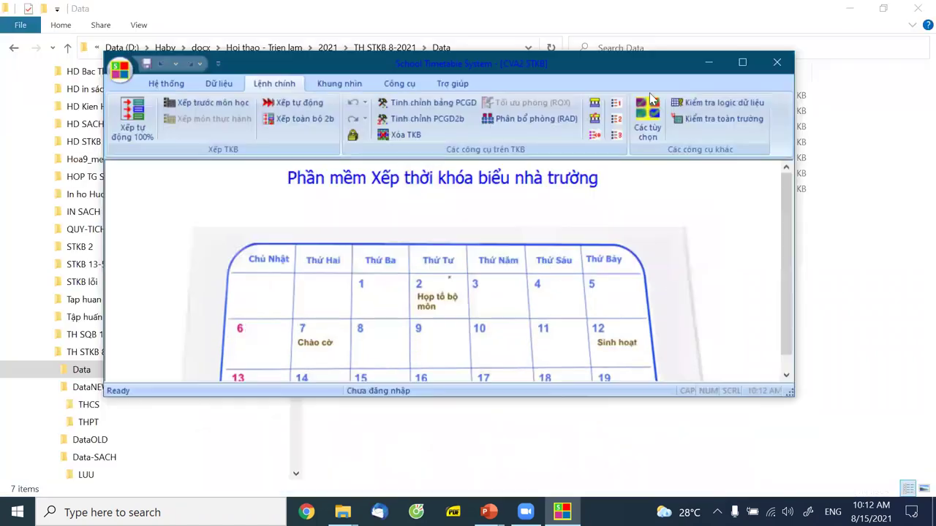
{"action": "left_click", "coordinate": [728, 63]}
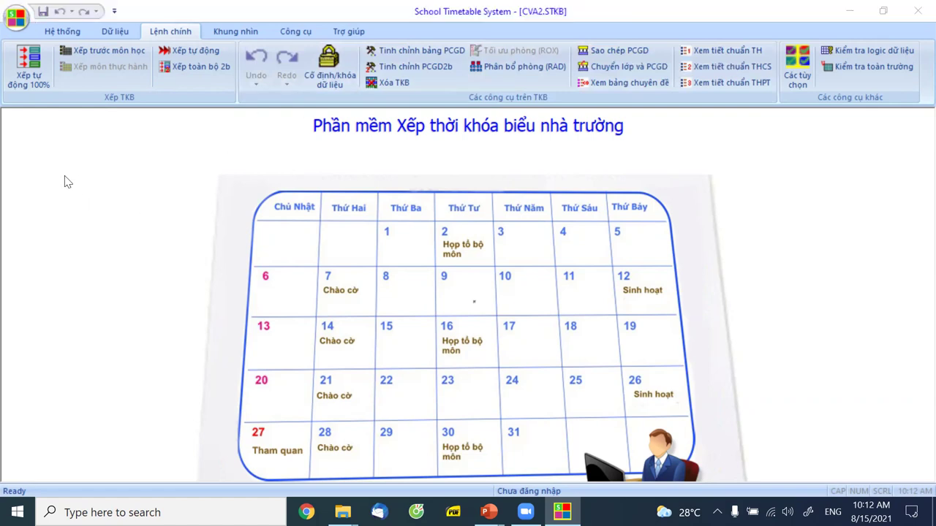
Step: Add a subject with code NN2 and name NN2 to the subject list, classed as Môn xã hội
{"action": "left_click", "coordinate": [115, 31]}
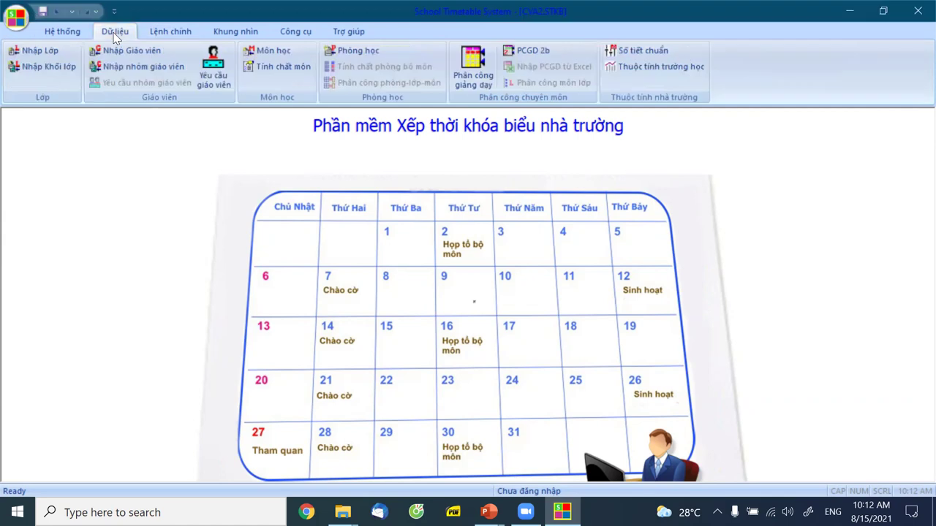
{"action": "left_click", "coordinate": [265, 51]}
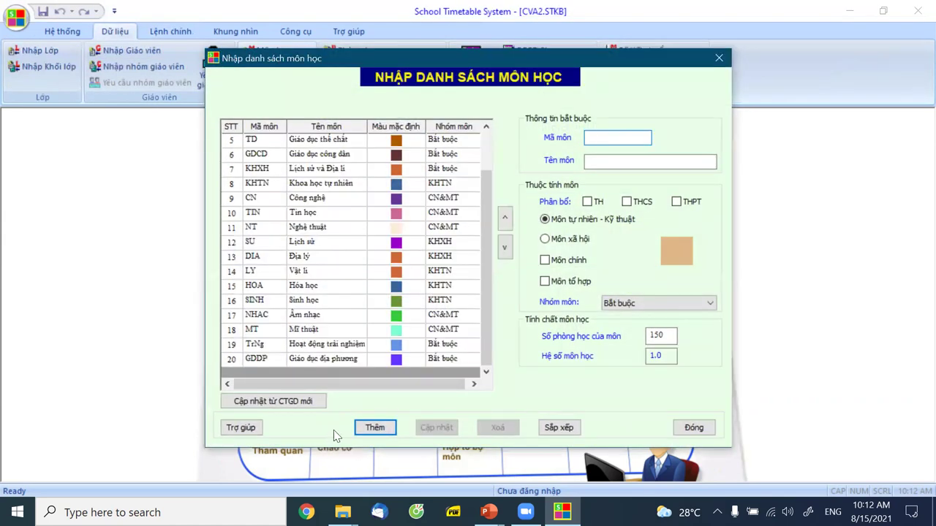
{"action": "left_click", "coordinate": [386, 428]}
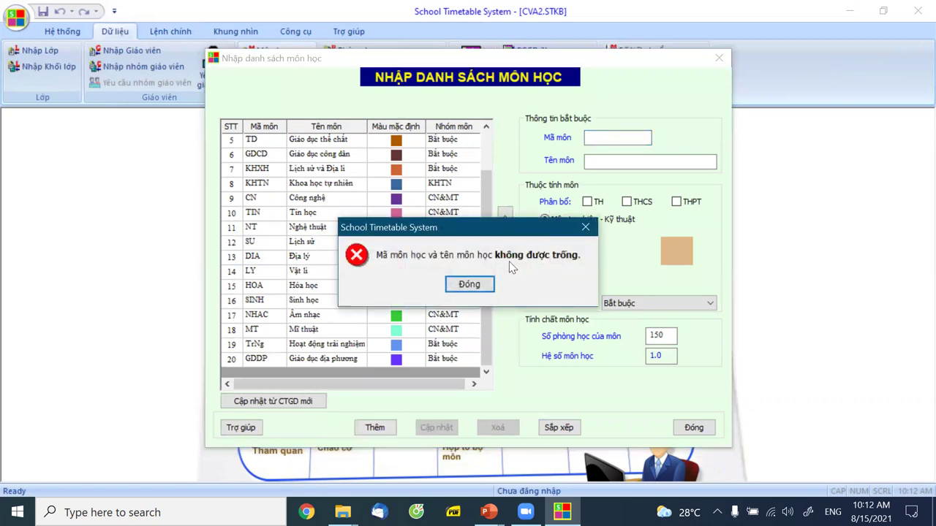
{"action": "left_click", "coordinate": [468, 285]}
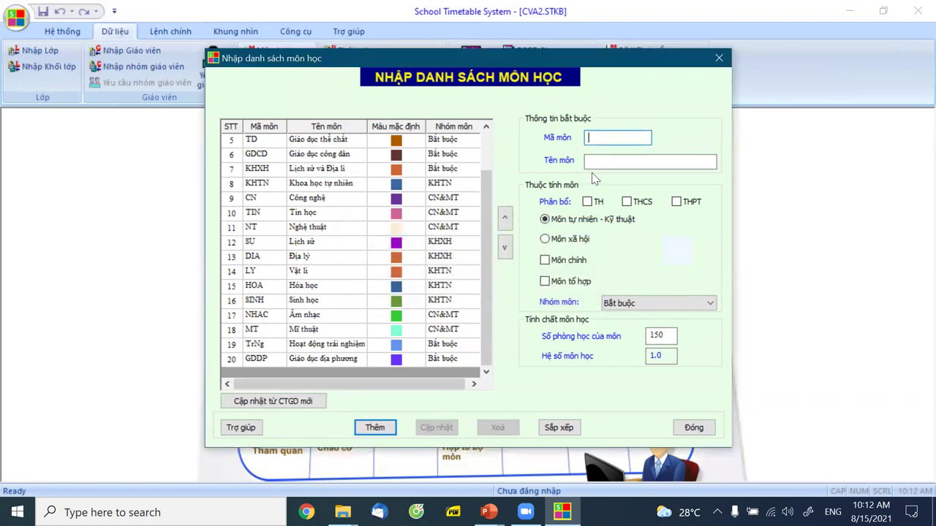
{"action": "type", "text": "NN2"}
{"action": "left_click", "coordinate": [666, 160]}
{"action": "type", "text": "NN2"}
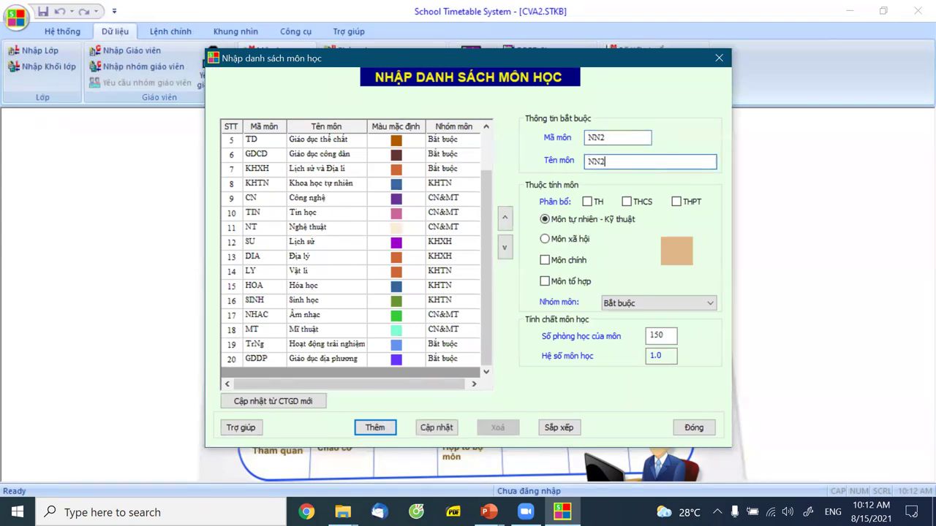
{"action": "left_click", "coordinate": [567, 240]}
{"action": "left_click", "coordinate": [382, 430]}
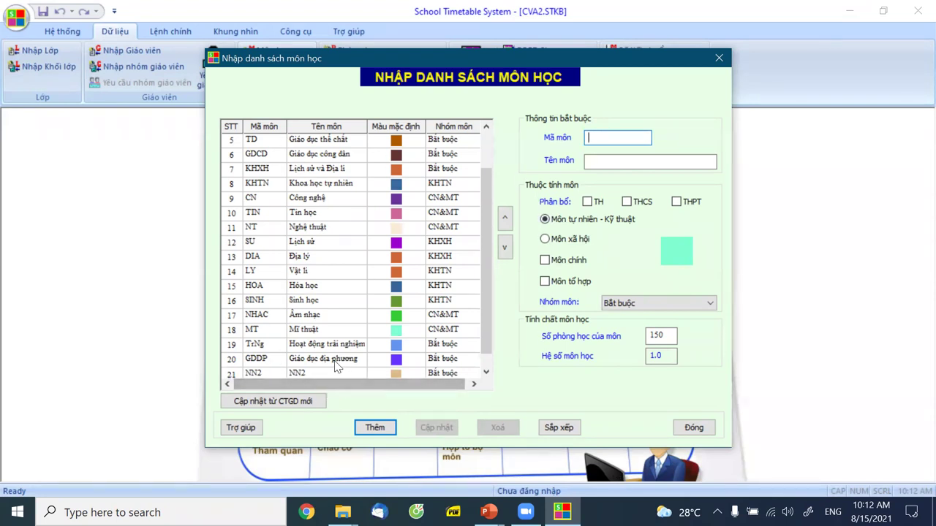
{"action": "left_click", "coordinate": [692, 429]}
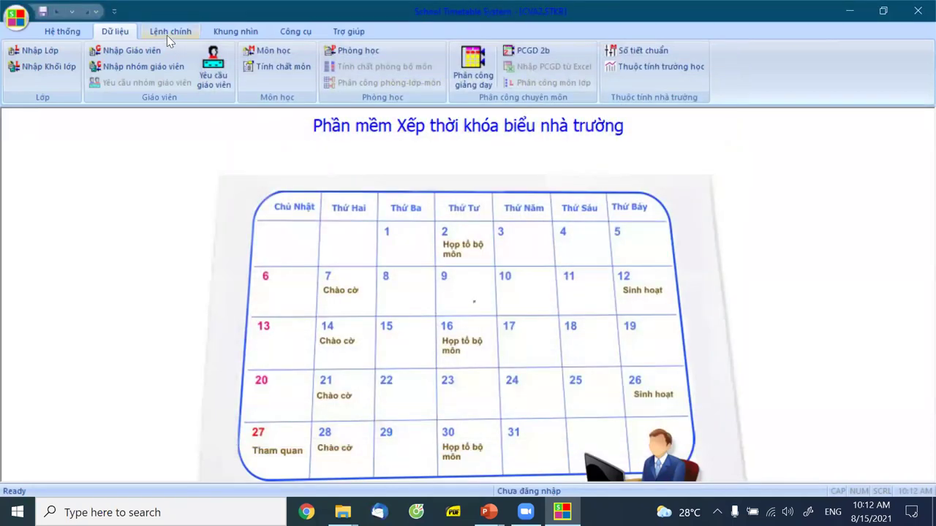
Step: Review the standard period allocation of all subjects for primary school (TH), grades 1 to 5
{"action": "scroll", "coordinate": [708, 46], "scroll_direction": "down", "scroll_amount": 1}
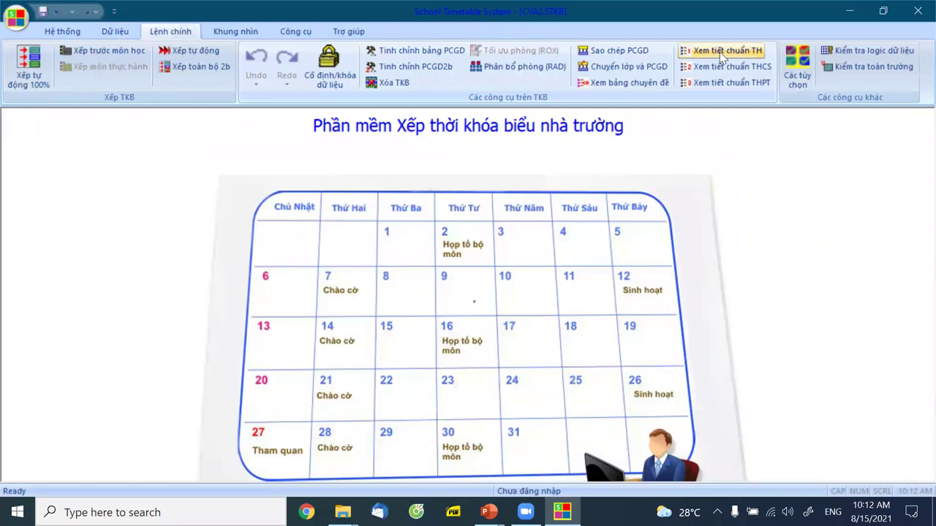
{"action": "left_click", "coordinate": [721, 52]}
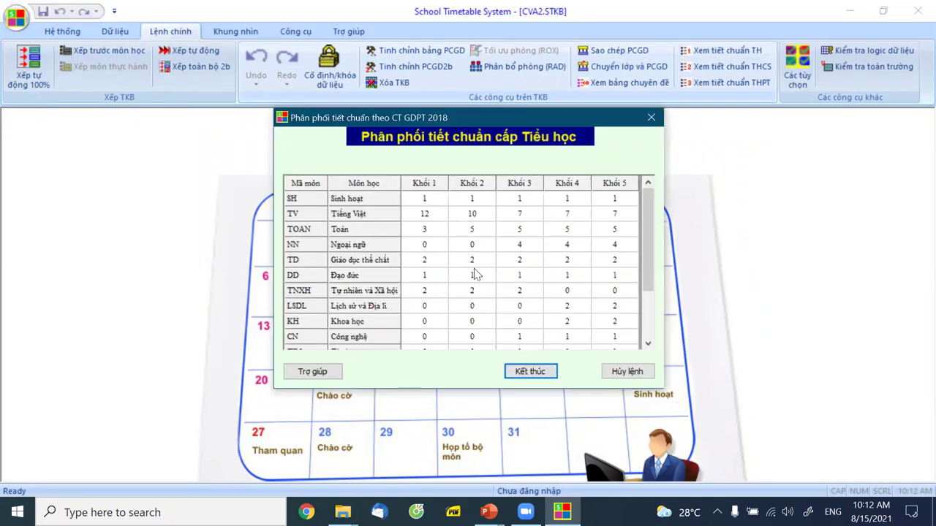
{"action": "scroll", "coordinate": [473, 274], "scroll_direction": "down", "scroll_amount": 2}
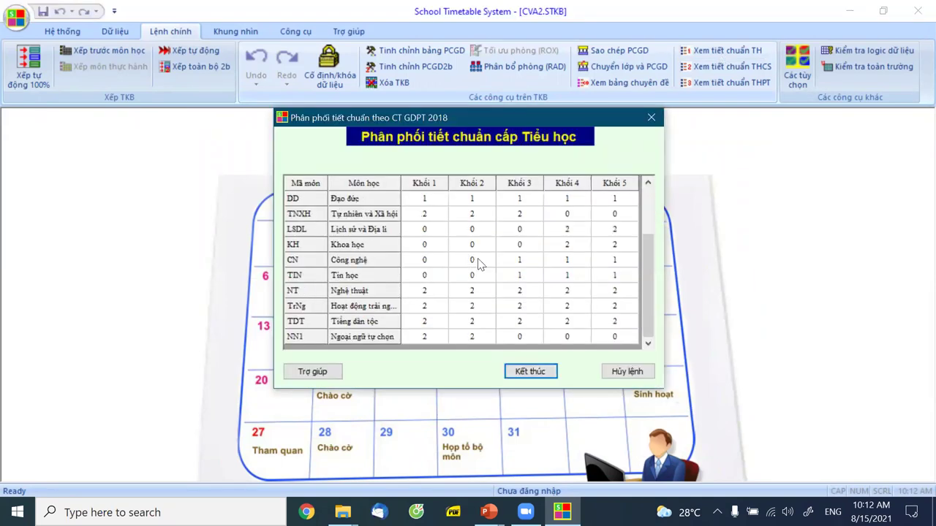
{"action": "left_click", "coordinate": [622, 373]}
Step: Review the standard period allocation of all subjects for lower secondary school (THCS), grades 6 to 9
{"action": "left_click", "coordinate": [727, 67]}
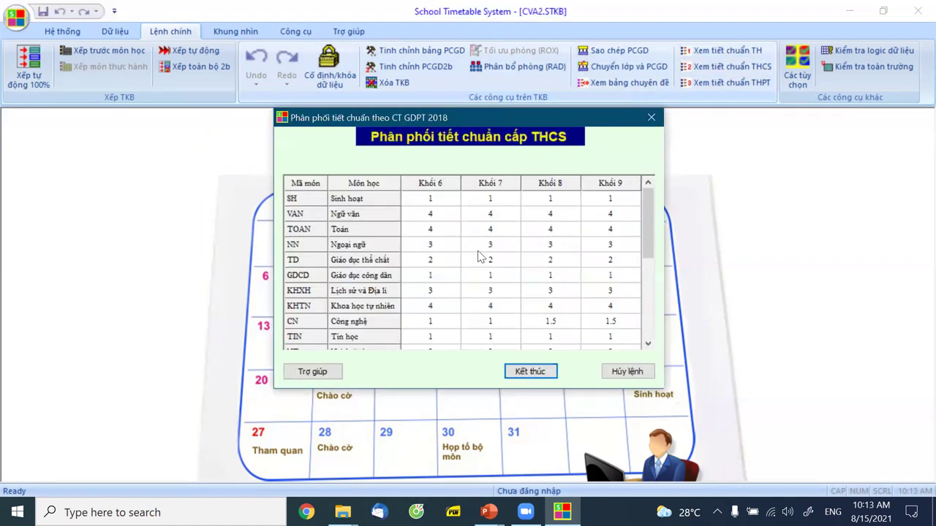
{"action": "scroll", "coordinate": [454, 287], "scroll_direction": "down", "scroll_amount": 3}
{"action": "scroll", "coordinate": [448, 292], "scroll_direction": "up", "scroll_amount": 1}
{"action": "scroll", "coordinate": [449, 292], "scroll_direction": "down", "scroll_amount": 1}
{"action": "scroll", "coordinate": [449, 293], "scroll_direction": "up", "scroll_amount": 3}
{"action": "scroll", "coordinate": [600, 252], "scroll_direction": "down", "scroll_amount": 3}
{"action": "scroll", "coordinate": [600, 252], "scroll_direction": "down", "scroll_amount": 1}
{"action": "left_click", "coordinate": [627, 371]}
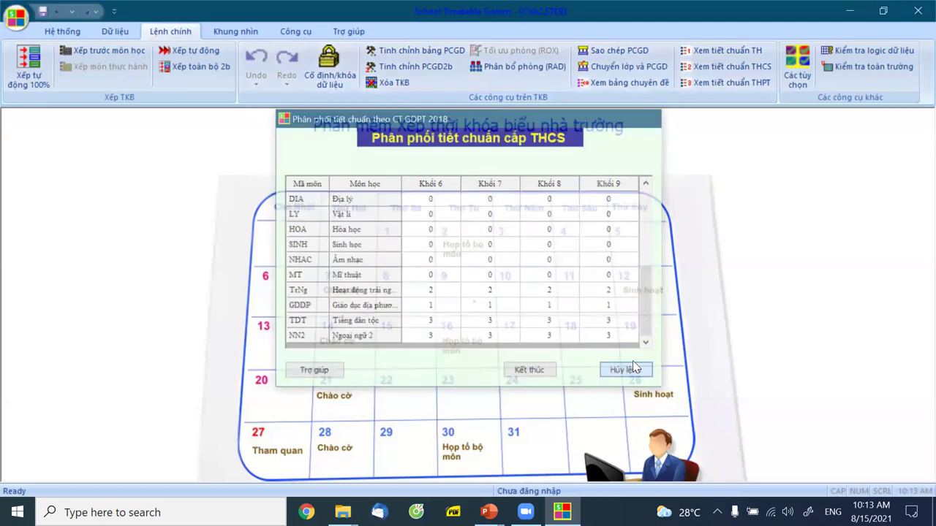
Step: Review the standard period allocation of subjects for upper secondary school (THPT), grades 10 to 12
{"action": "left_click", "coordinate": [720, 83]}
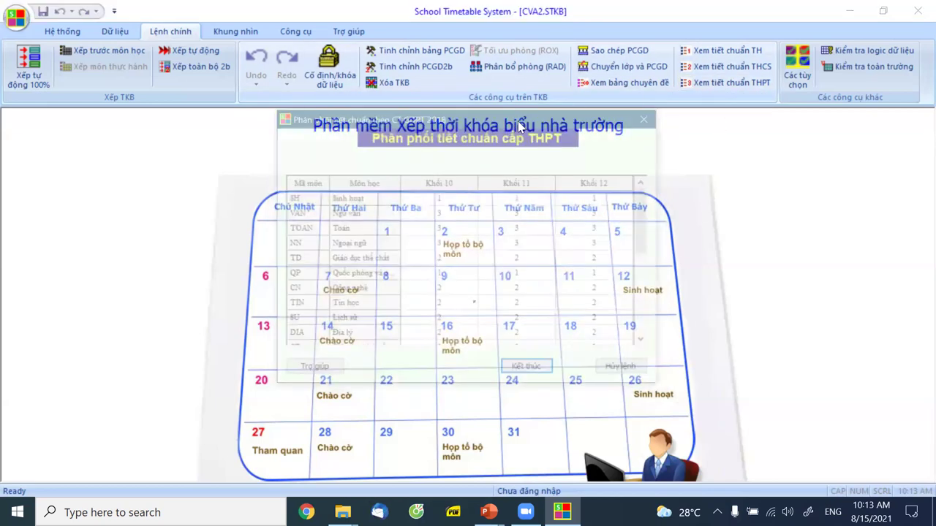
{"action": "scroll", "coordinate": [475, 261], "scroll_direction": "down", "scroll_amount": 3}
{"action": "scroll", "coordinate": [476, 261], "scroll_direction": "up", "scroll_amount": 4}
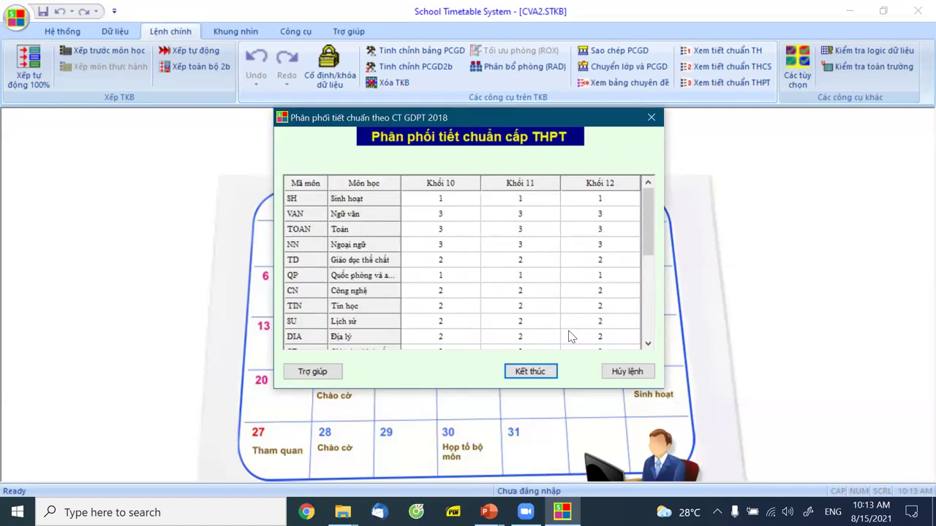
{"action": "left_click", "coordinate": [620, 372]}
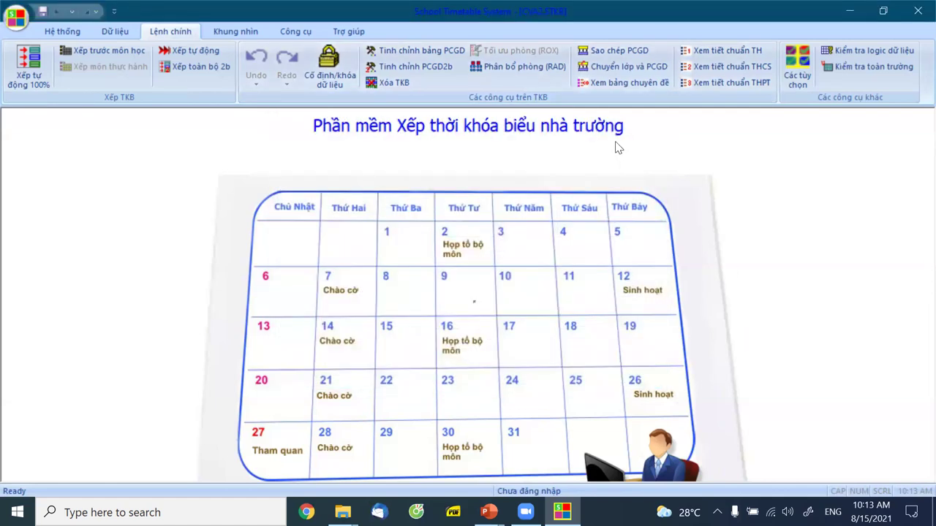
Step: Examine the full list of specialised subject topics (chuyên đề) for the THPT level
{"action": "left_click", "coordinate": [614, 82]}
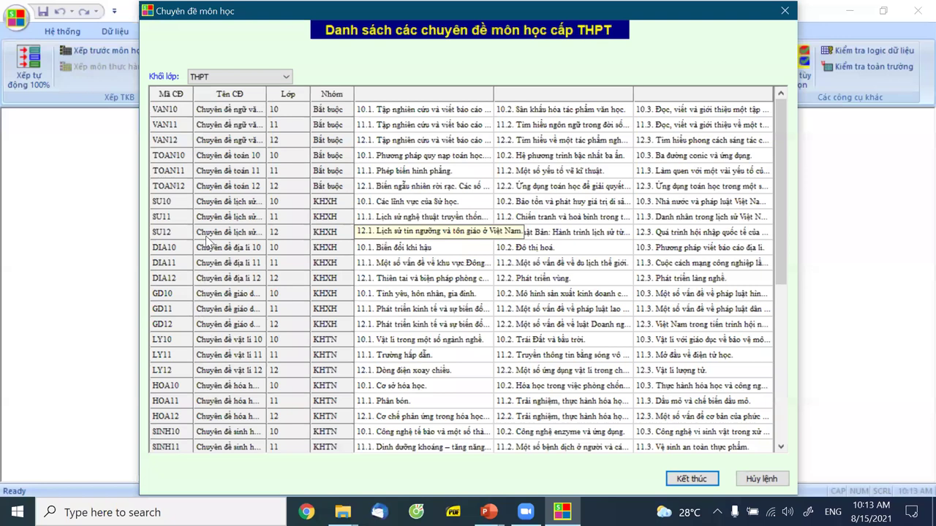
{"action": "scroll", "coordinate": [182, 341], "scroll_direction": "down", "scroll_amount": 6}
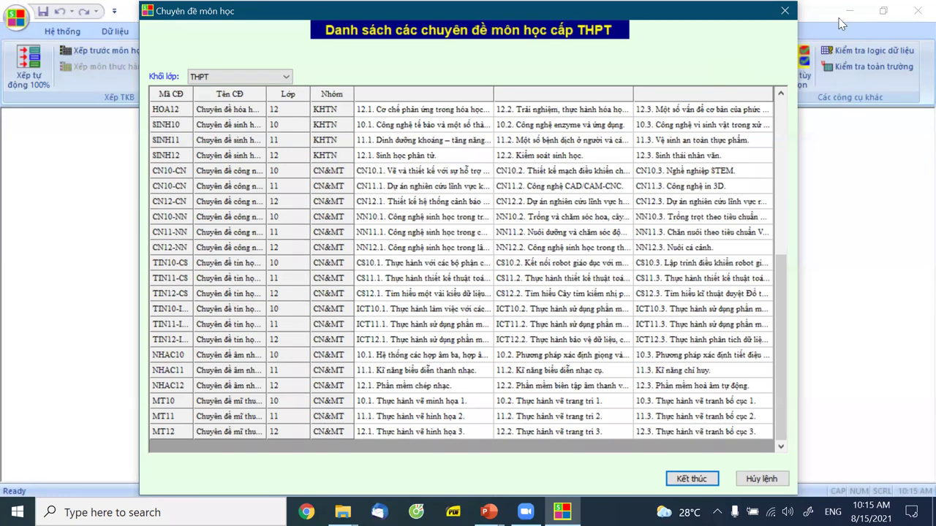
{"action": "left_click", "coordinate": [785, 11]}
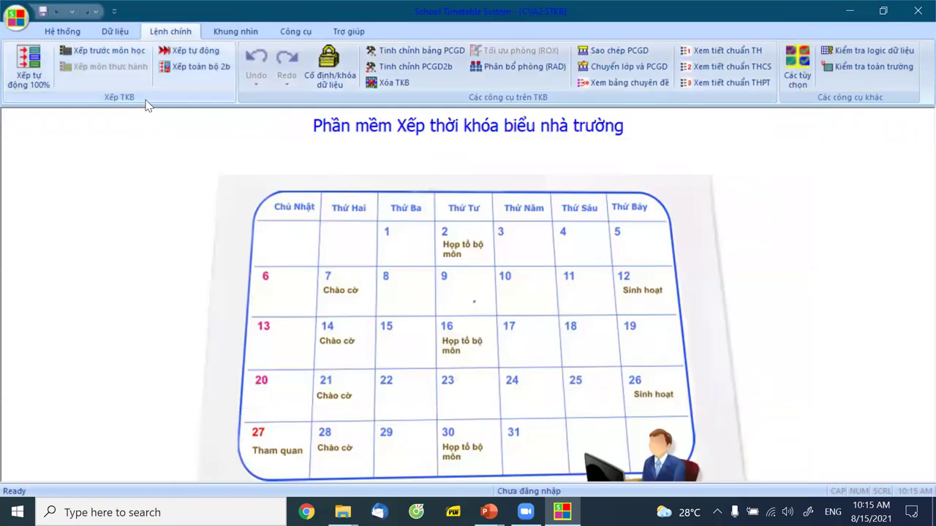
Step: Close the CVA2 timetable file and save its changes
{"action": "left_click", "coordinate": [70, 30]}
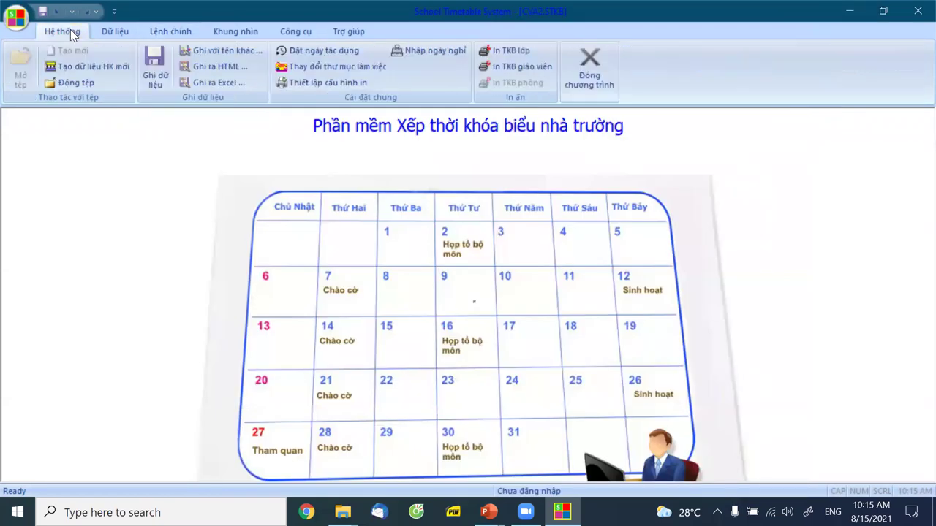
{"action": "left_click", "coordinate": [79, 85]}
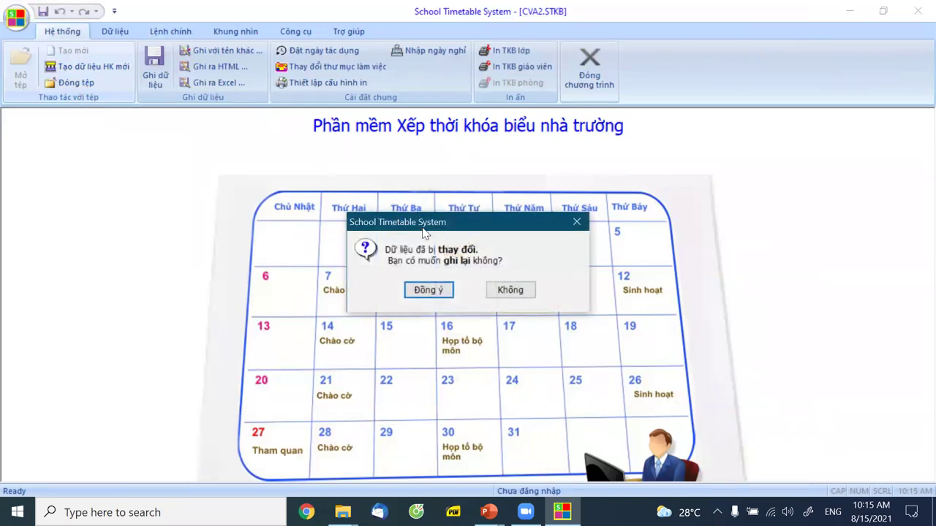
{"action": "left_click", "coordinate": [438, 302]}
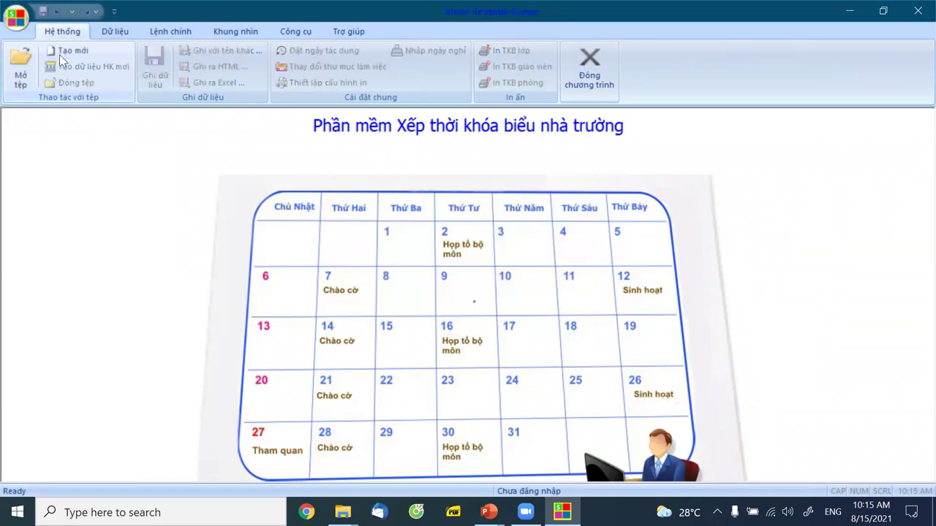
Step: Start a new timetable data file with school code CVA3, school name THPT Chu Văn An and province Hà Nội
{"action": "left_click", "coordinate": [63, 55]}
{"action": "type", "text": "CVA3"}
{"action": "left_click", "coordinate": [543, 188]}
{"action": "type", "text": "T"}
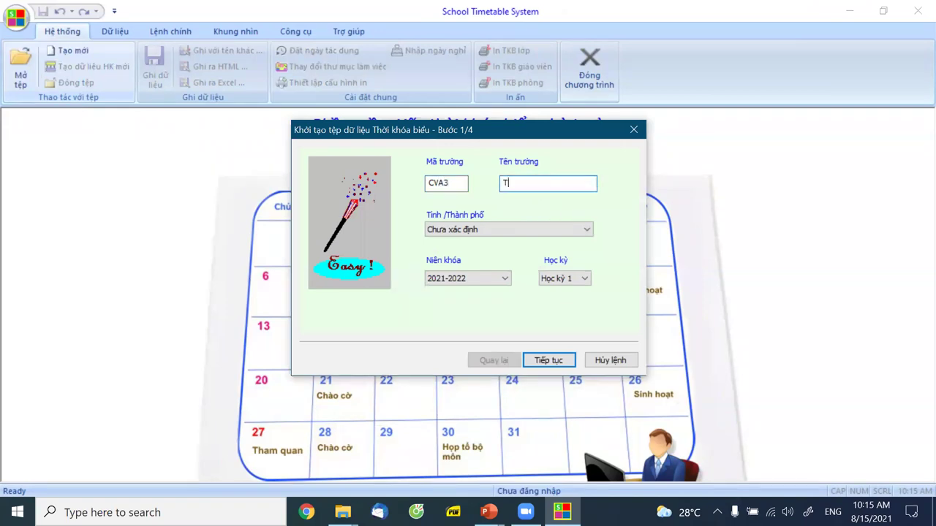
{"action": "type", "text": "HPT Chu Văn An"}
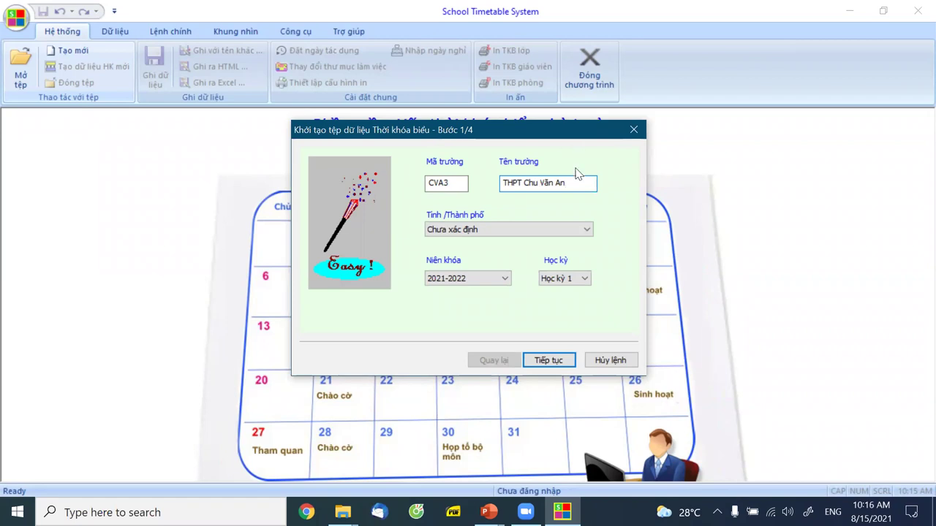
{"action": "left_click", "coordinate": [475, 230]}
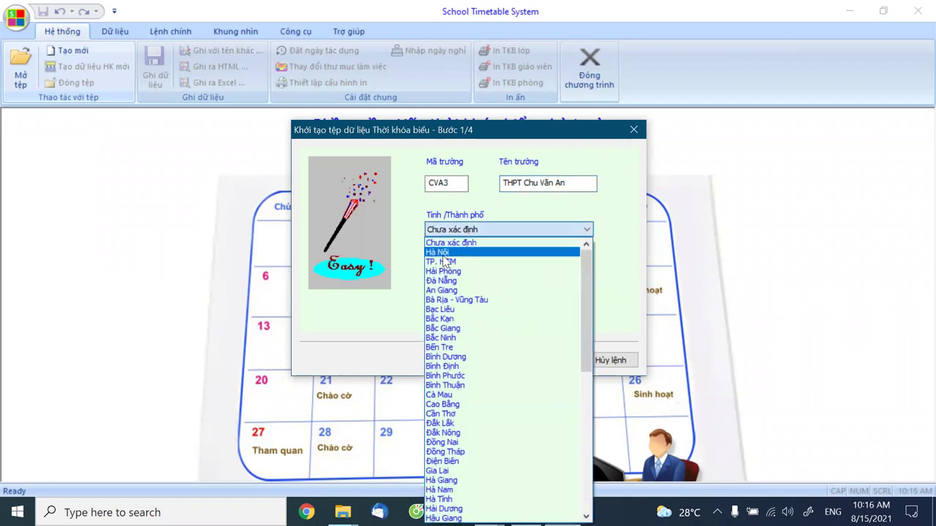
{"action": "left_click", "coordinate": [447, 252]}
{"action": "left_click", "coordinate": [549, 360]}
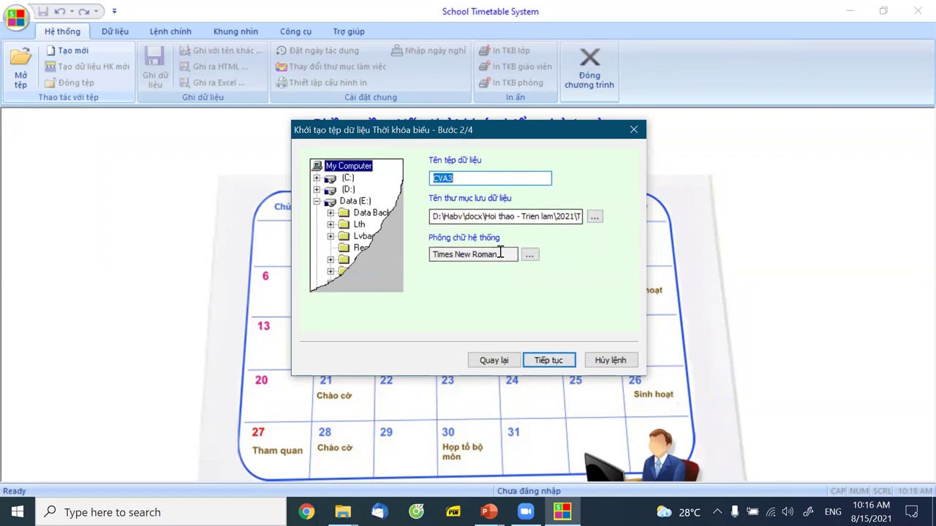
Step: Accept file name CVA3 and its folder, use the THPT school type with the basic subjects, and create the file
{"action": "left_click", "coordinate": [545, 359]}
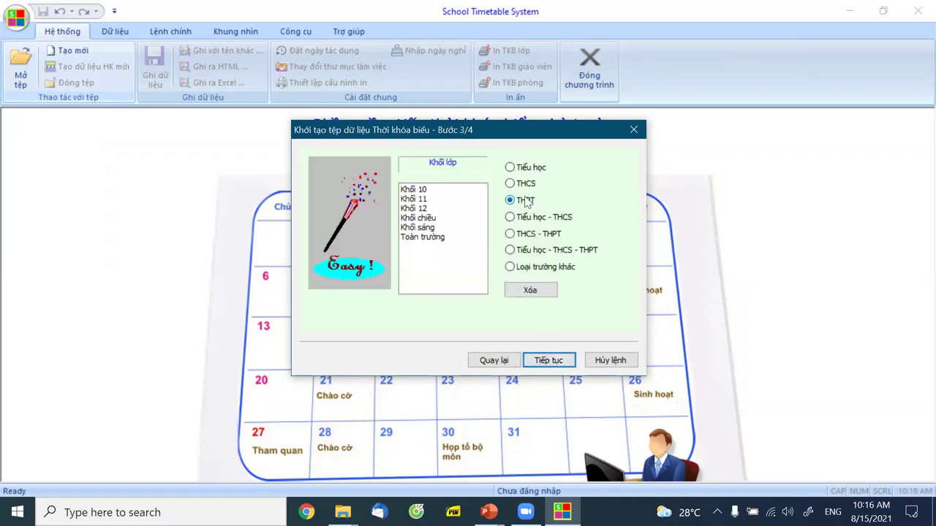
{"action": "left_click", "coordinate": [548, 360]}
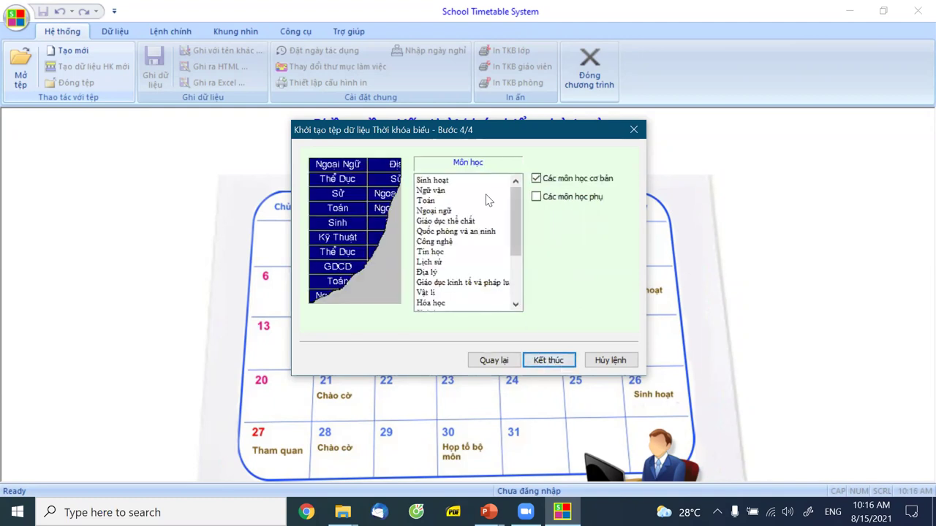
{"action": "left_click", "coordinate": [548, 360]}
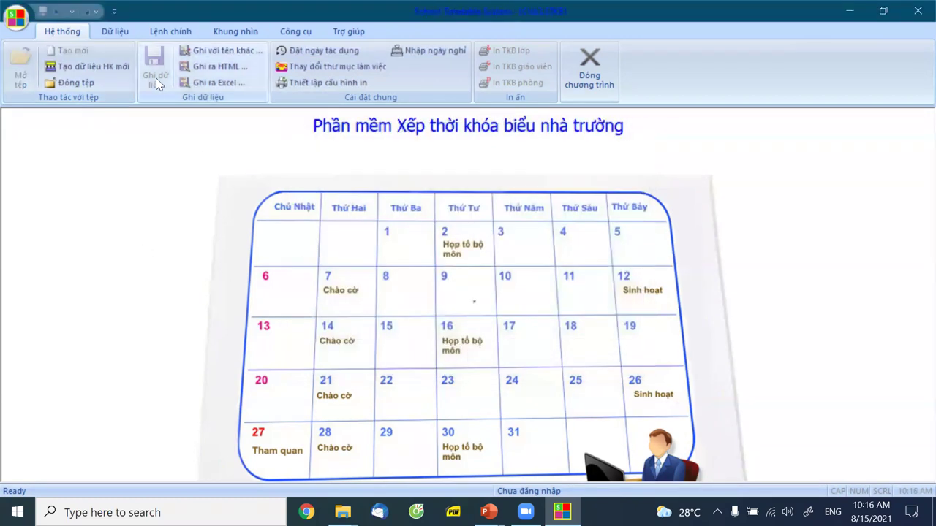
Step: Add the subject Pháp văn with code PHAP to the CVA3 file's subject list
{"action": "left_click", "coordinate": [116, 32]}
{"action": "left_click", "coordinate": [272, 50]}
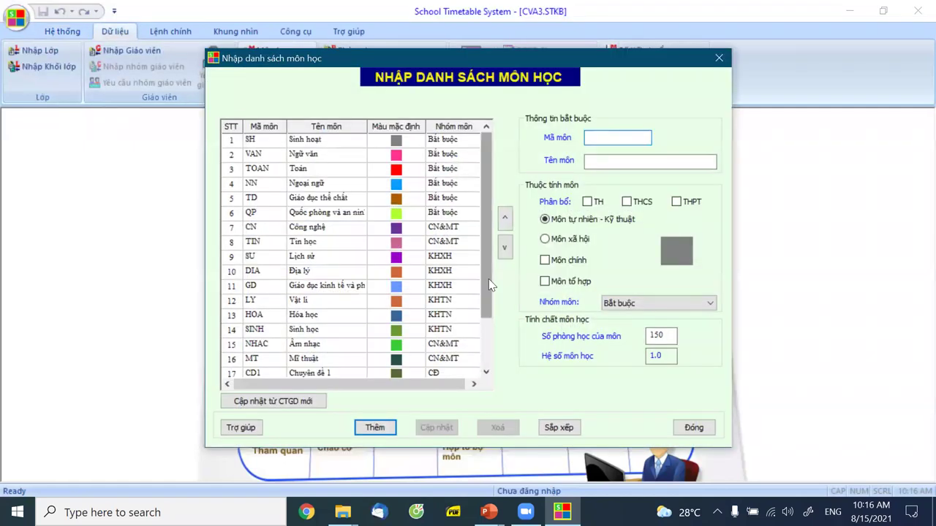
{"action": "scroll", "coordinate": [490, 285], "scroll_direction": "down", "scroll_amount": 2}
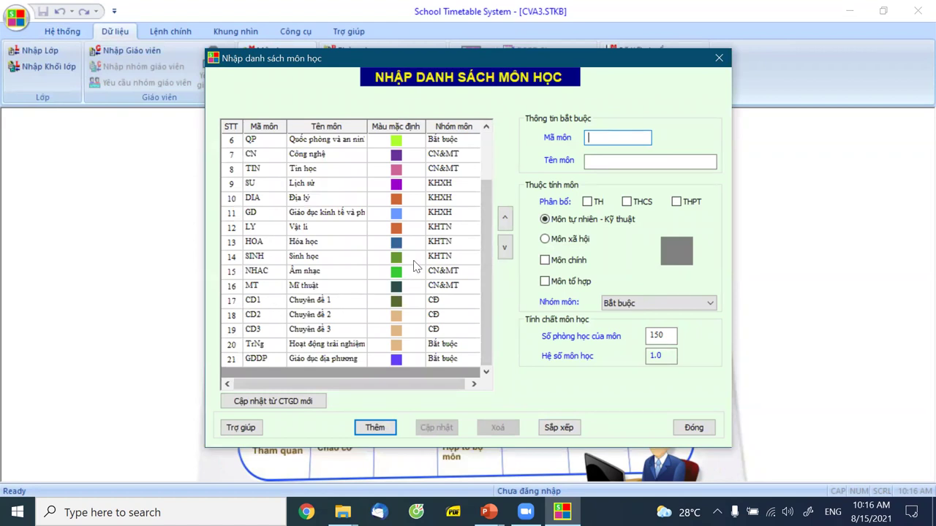
{"action": "scroll", "coordinate": [322, 210], "scroll_direction": "up", "scroll_amount": 1}
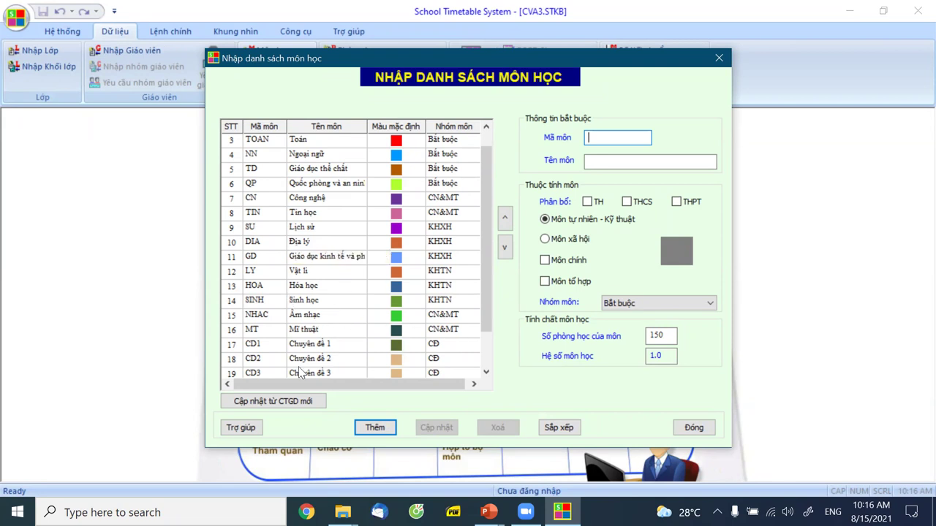
{"action": "scroll", "coordinate": [488, 319], "scroll_direction": "down", "scroll_amount": 1}
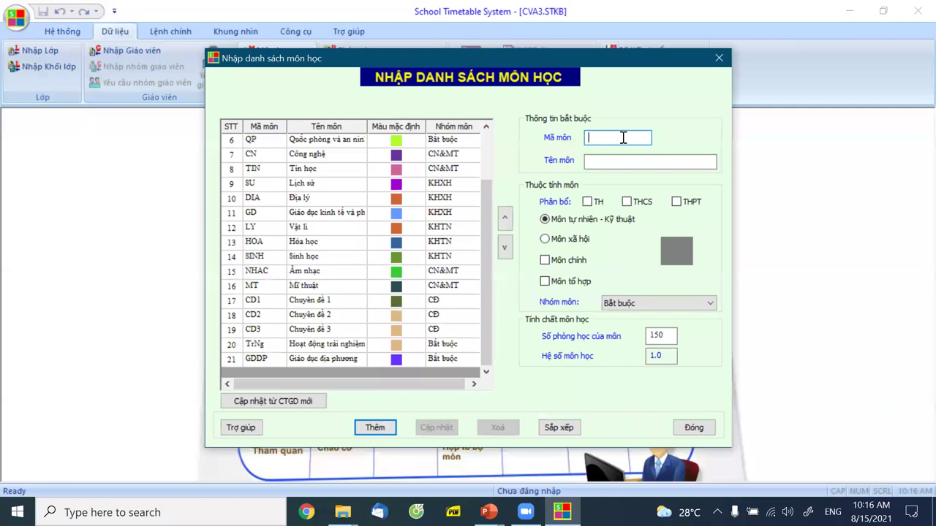
{"action": "type", "text": "PHAP"}
{"action": "left_click", "coordinate": [626, 160]}
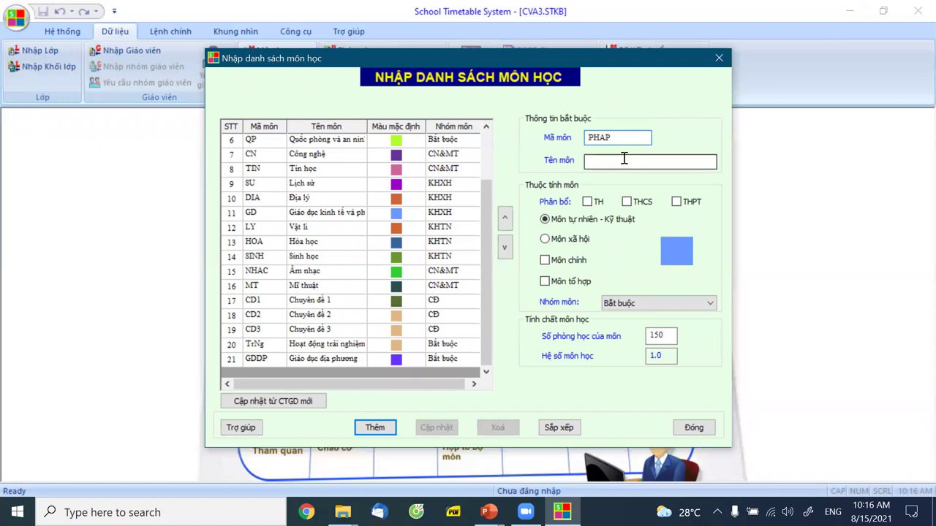
{"action": "type", "text": "Pha"}
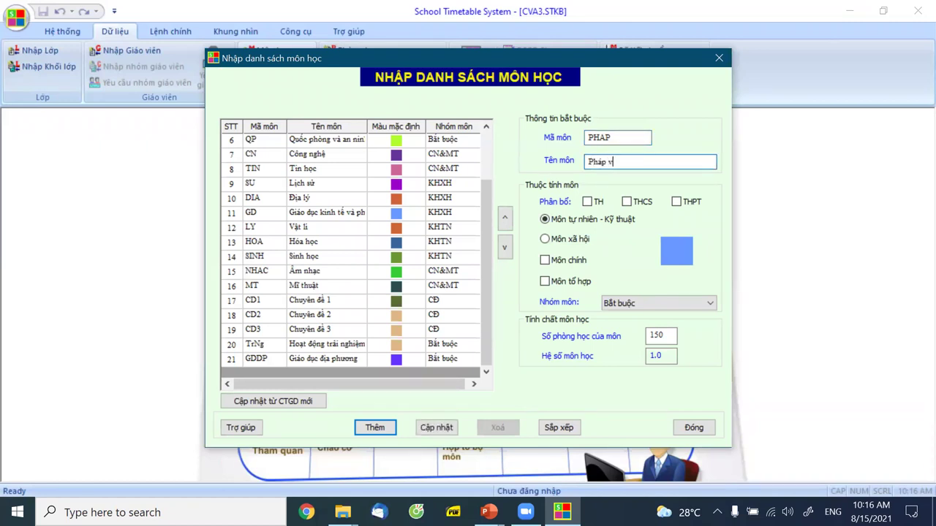
{"action": "left_click", "coordinate": [375, 427]}
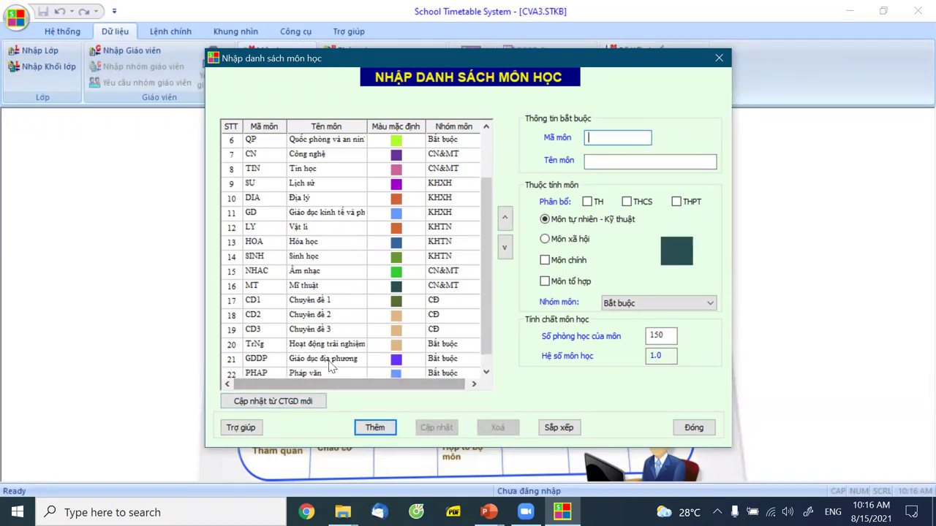
Step: Delete the subject Giáo dục địa phương (GDDP) and close the subject list
{"action": "left_click", "coordinate": [331, 361]}
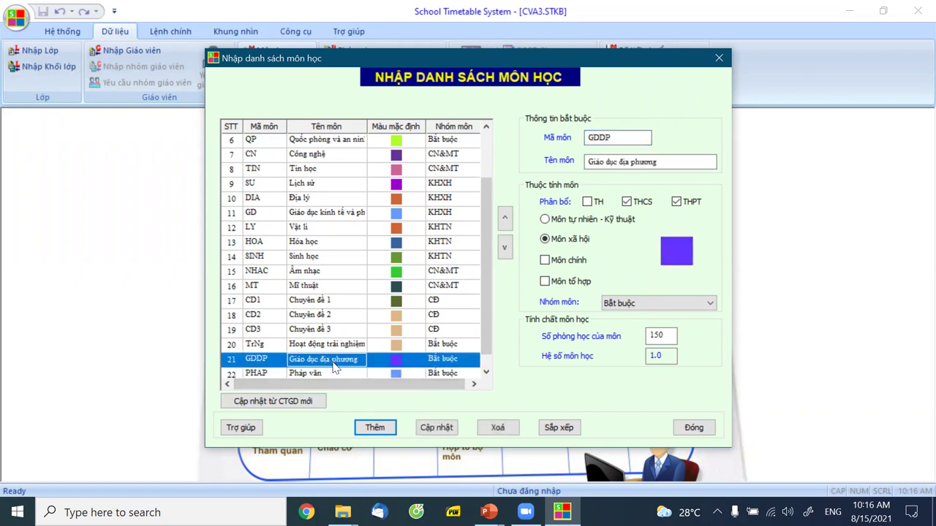
{"action": "left_click", "coordinate": [499, 428]}
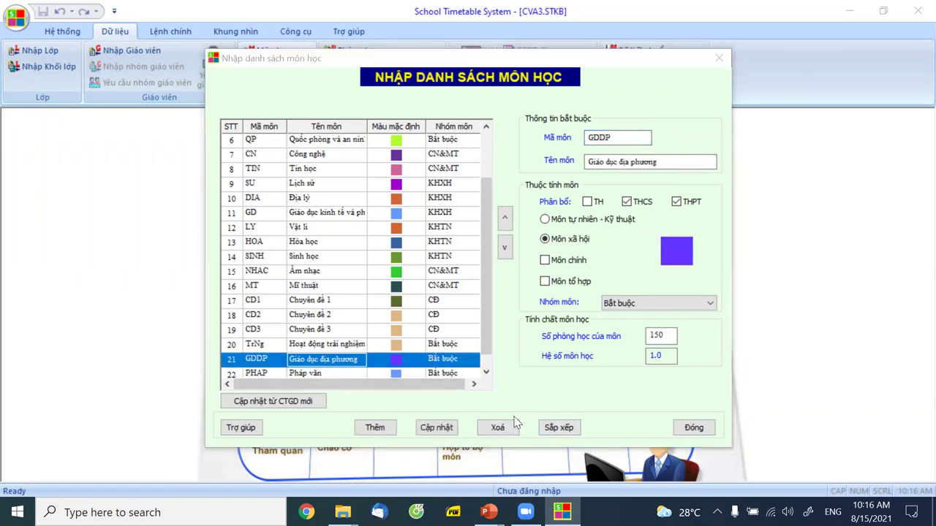
{"action": "left_click", "coordinate": [428, 286]}
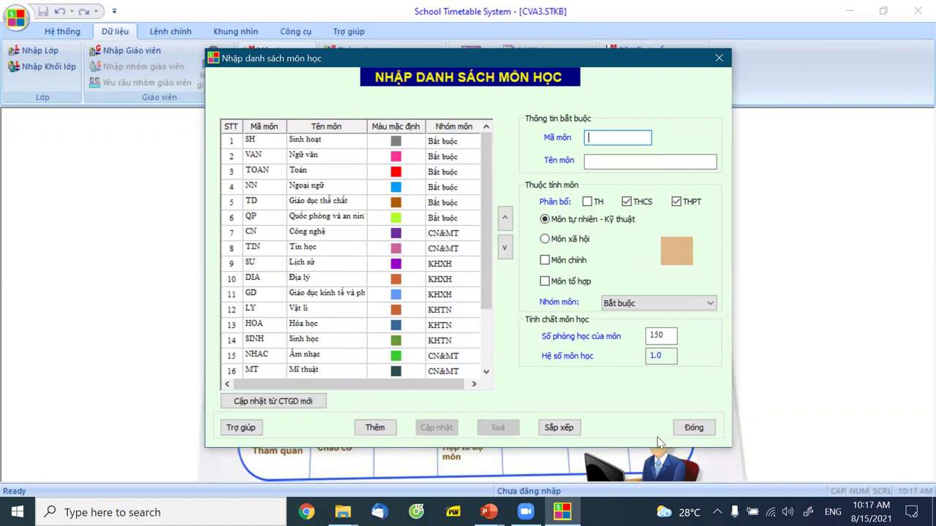
{"action": "left_click", "coordinate": [693, 429]}
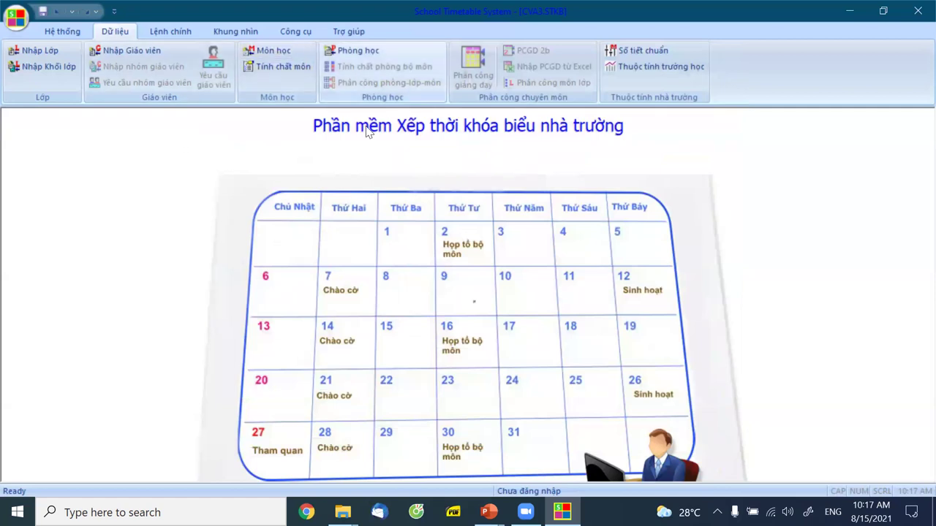
Step: View the THPT standard periods and the table of specialised subject topics (chuyên đề)
{"action": "left_click", "coordinate": [170, 32]}
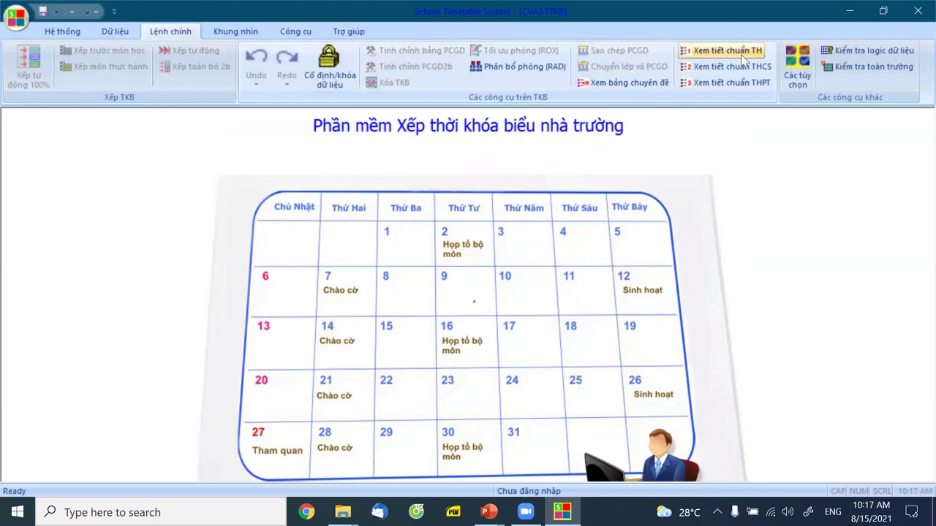
{"action": "left_click", "coordinate": [729, 82]}
{"action": "left_click", "coordinate": [614, 369]}
{"action": "left_click", "coordinate": [626, 83]}
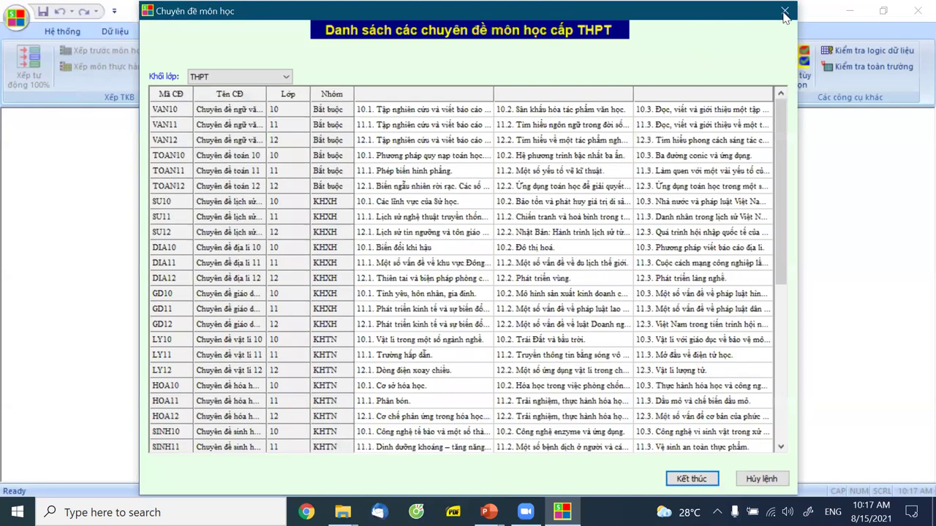
{"action": "key", "text": "Escape"}
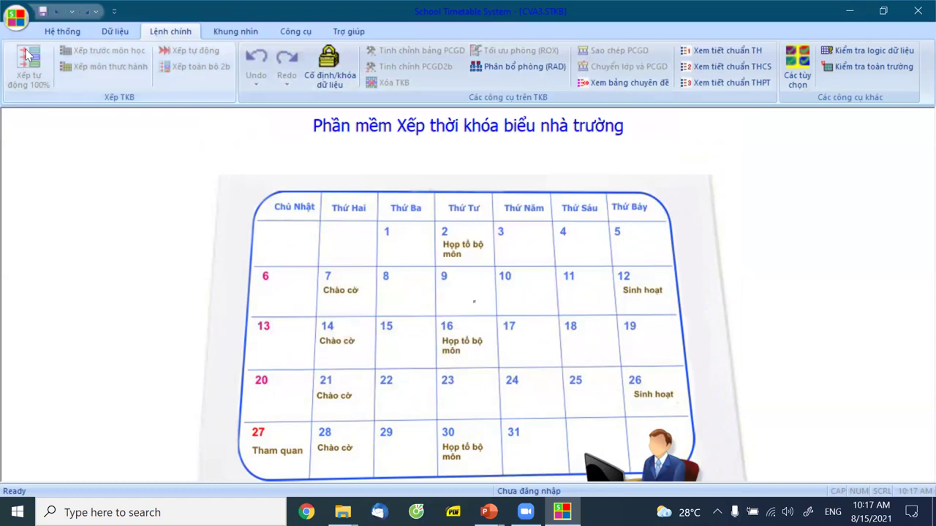
Step: Close the CVA3 timetable file and save its changes
{"action": "left_click", "coordinate": [76, 35]}
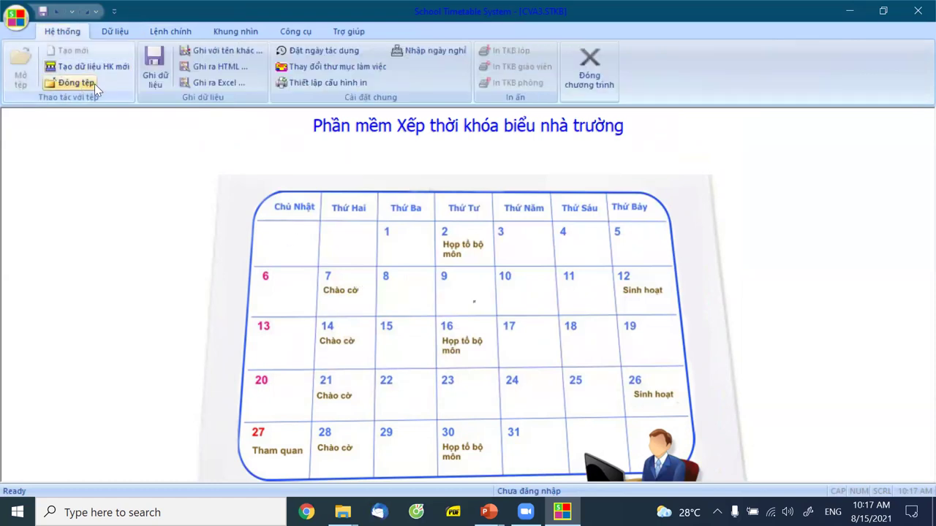
{"action": "left_click", "coordinate": [77, 83]}
{"action": "left_click", "coordinate": [428, 290]}
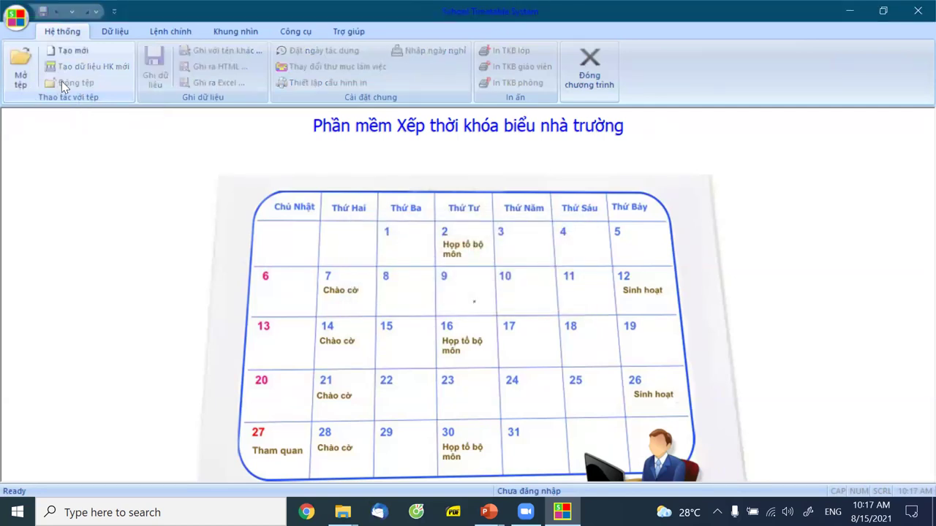
Step: Open the timetable data file CVA2.STKB from the Data folder of TH STKB 8-2021
{"action": "key", "text": "ctrl+o"}
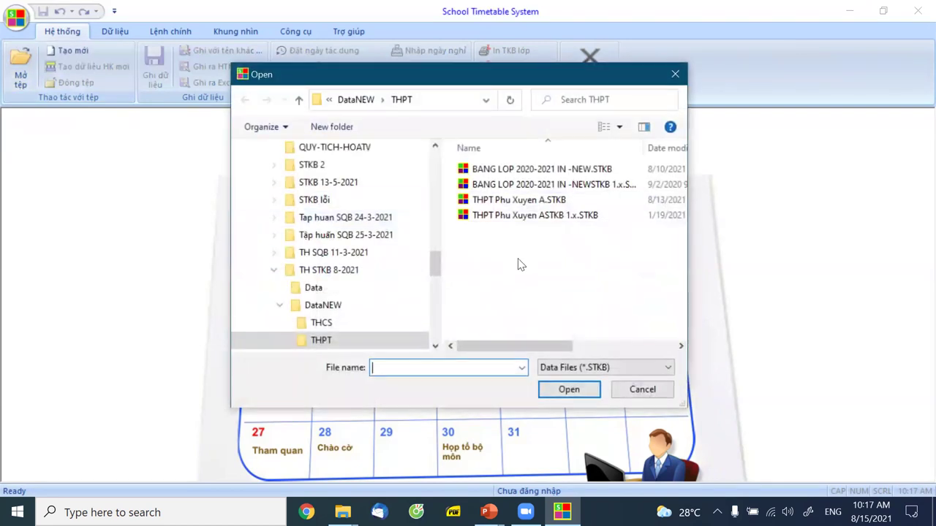
{"action": "left_click", "coordinate": [358, 101]}
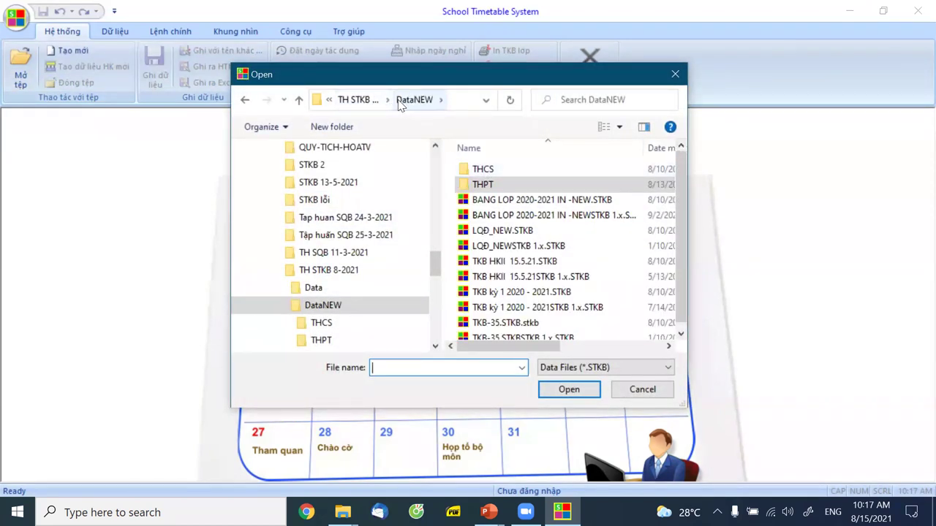
{"action": "left_click", "coordinate": [359, 101]}
{"action": "double_click", "coordinate": [481, 170]}
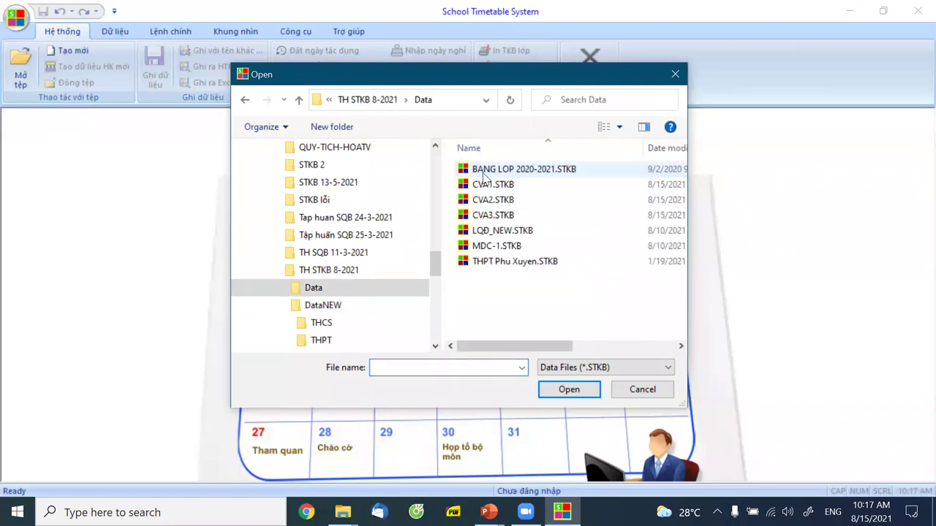
{"action": "left_click", "coordinate": [510, 201]}
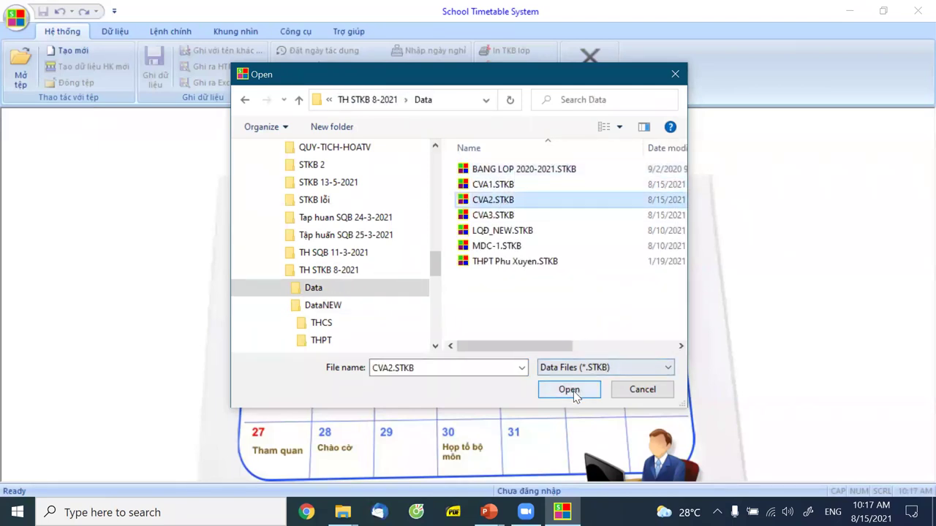
{"action": "left_click", "coordinate": [568, 389]}
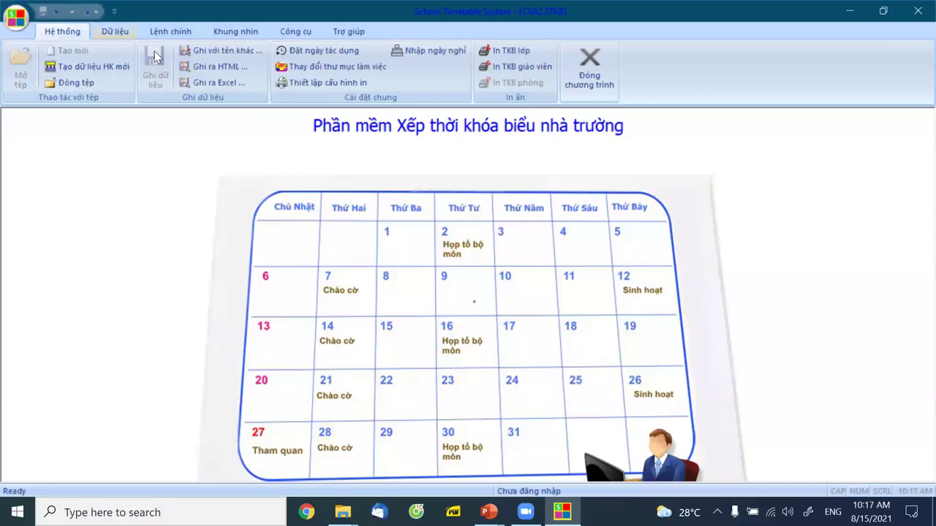
Step: View the subject list of the CVA2 file and close it
{"action": "left_click", "coordinate": [103, 33]}
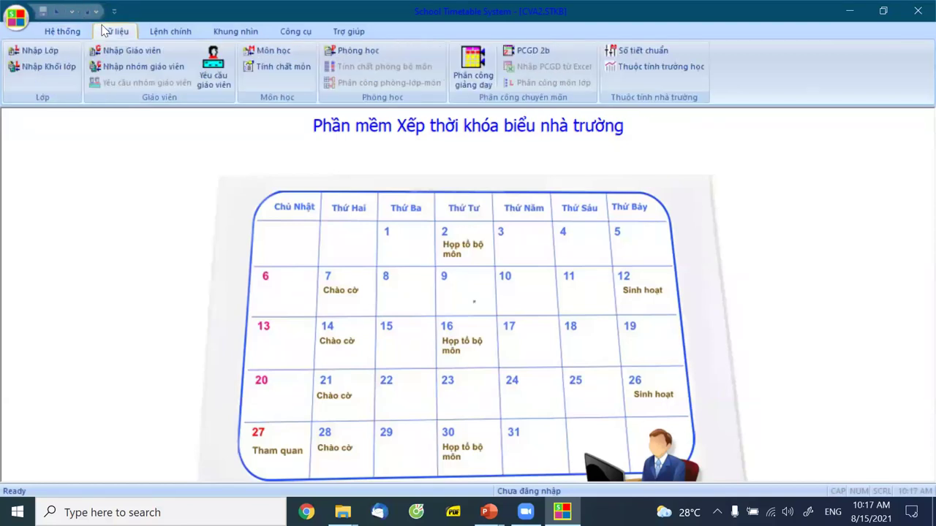
{"action": "left_click", "coordinate": [273, 51]}
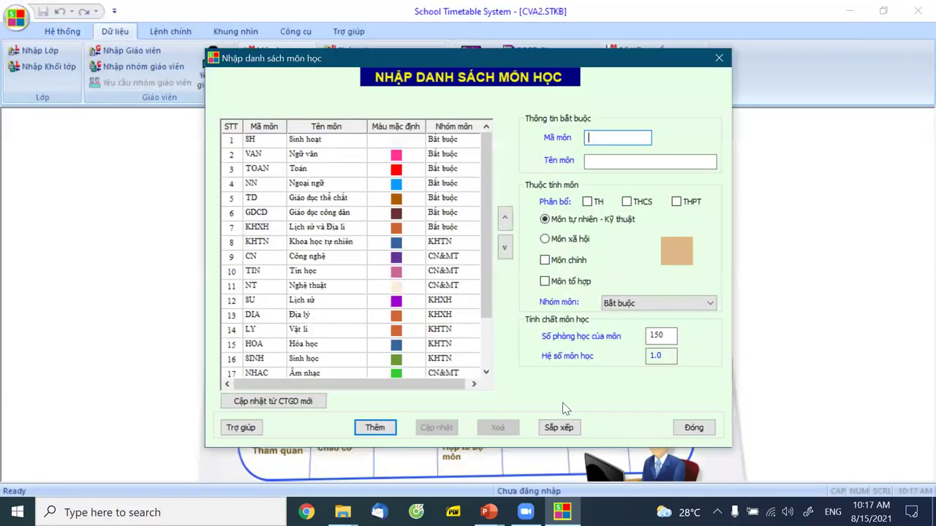
{"action": "left_click", "coordinate": [684, 431]}
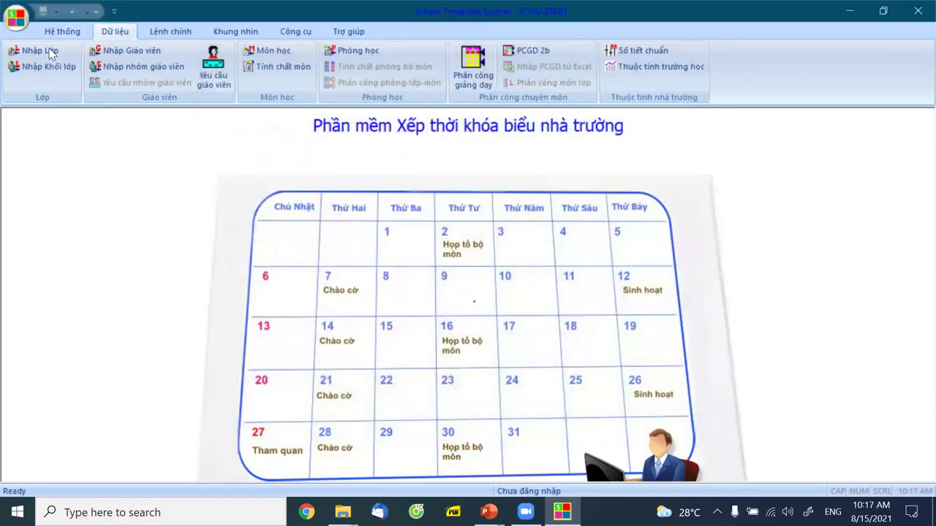
Step: Add a new teacher by given name to the CVA2 teacher list
{"action": "left_click", "coordinate": [132, 51]}
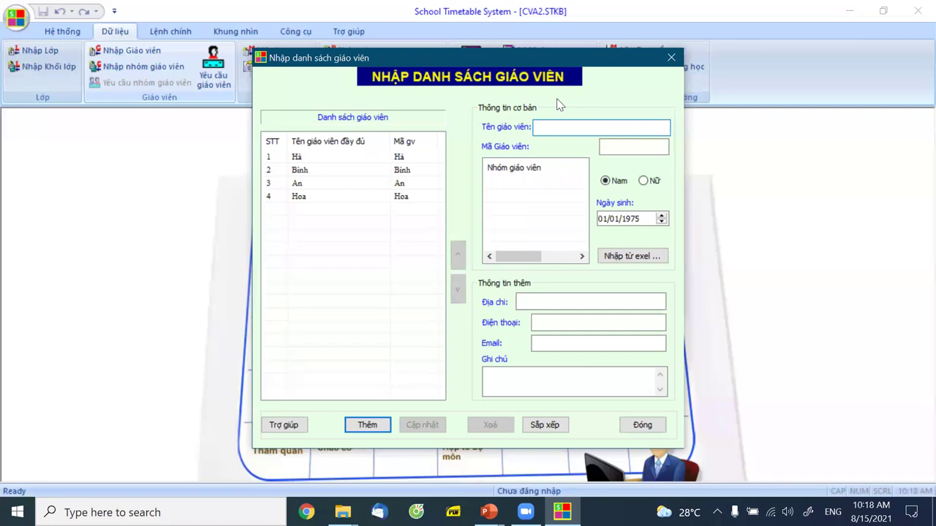
{"action": "type", "text": "Quang"}
{"action": "key", "text": "Return"}
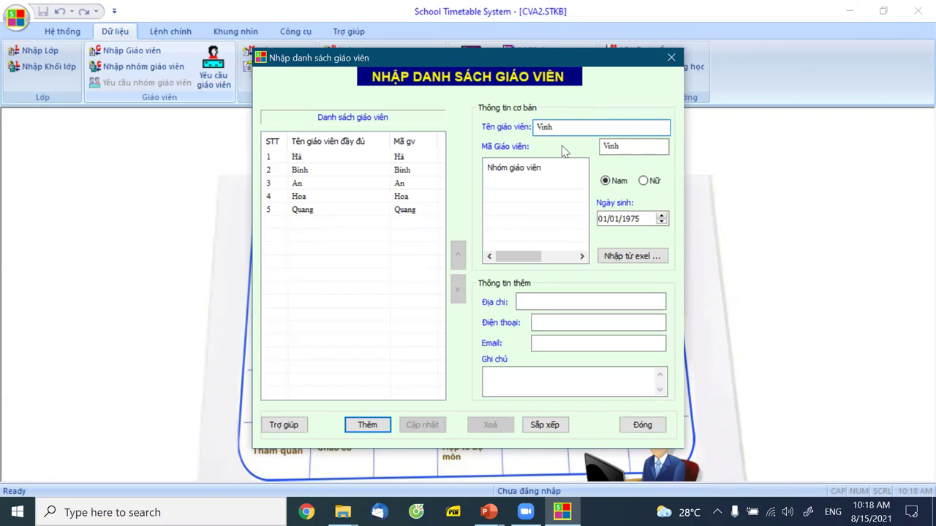
Step: Add two teachers who share the same name, appending 1 and 2 to their teacher codes
{"action": "left_click", "coordinate": [637, 146]}
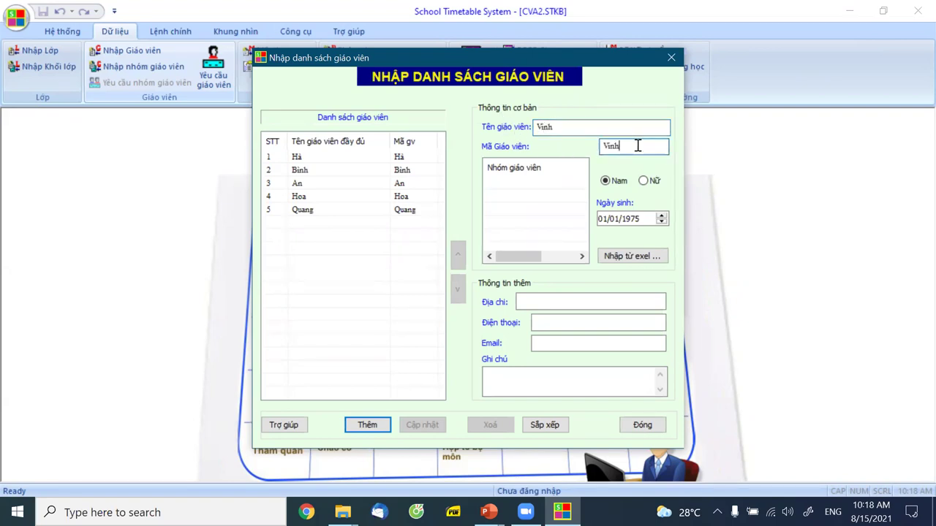
{"action": "type", "text": "1"}
{"action": "key", "text": "Return"}
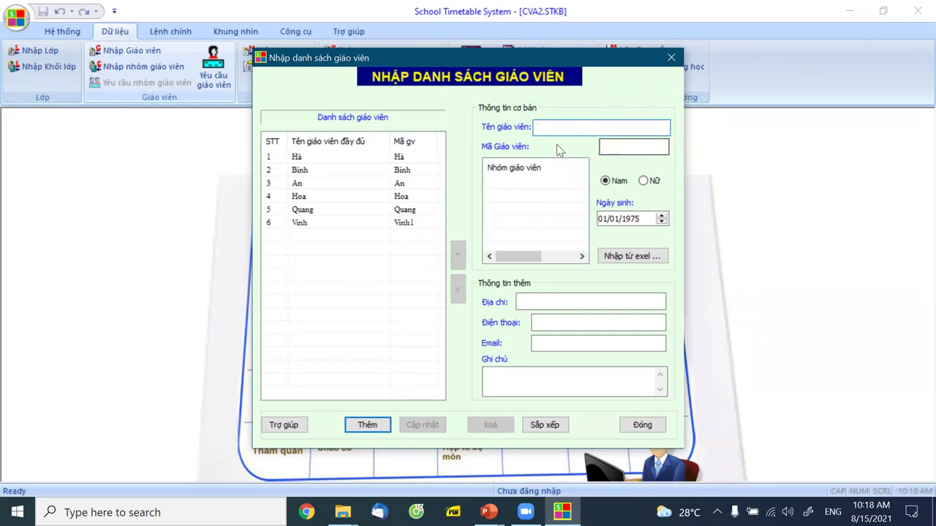
{"action": "type", "text": "Vinh"}
{"action": "left_click", "coordinate": [633, 146]}
{"action": "type", "text": "2"}
{"action": "key", "text": "Return"}
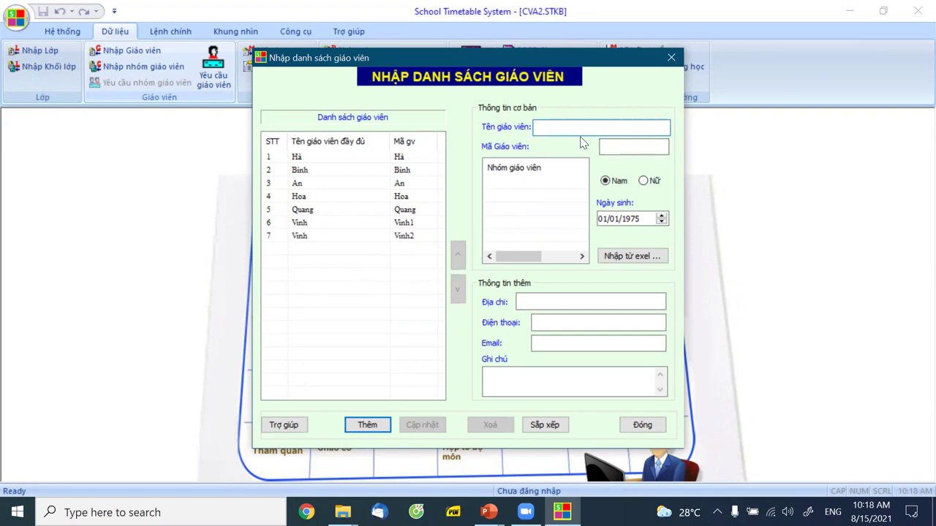
Step: Add another pair of same-named teachers with V and T appended to their codes, and close the teacher list
{"action": "type", "text": "Hương"}
{"action": "left_click", "coordinate": [621, 142]}
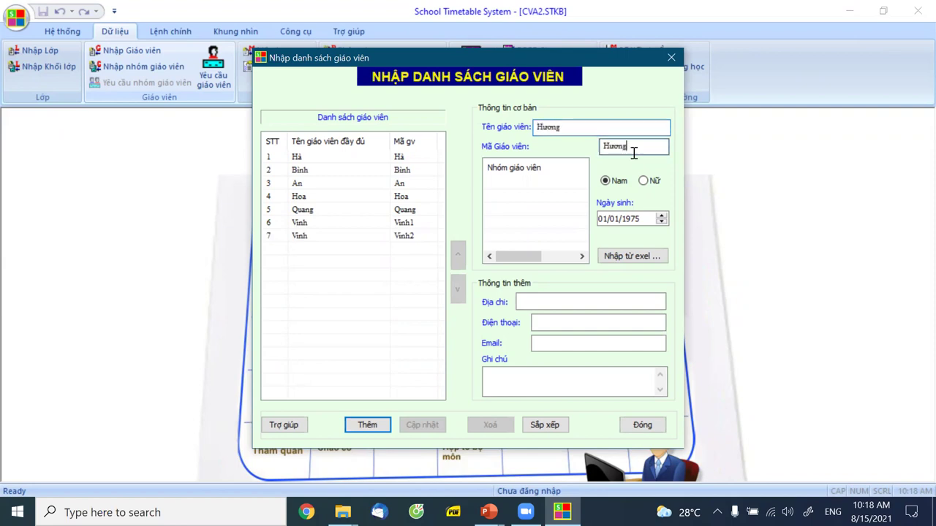
{"action": "type", "text": "V"}
{"action": "key", "text": "Return"}
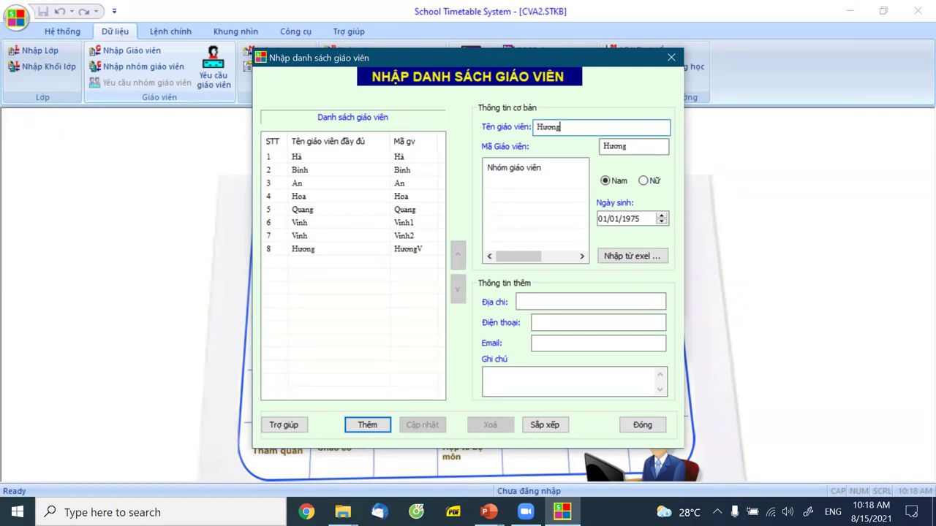
{"action": "left_click", "coordinate": [654, 146]}
{"action": "key", "text": "Return"}
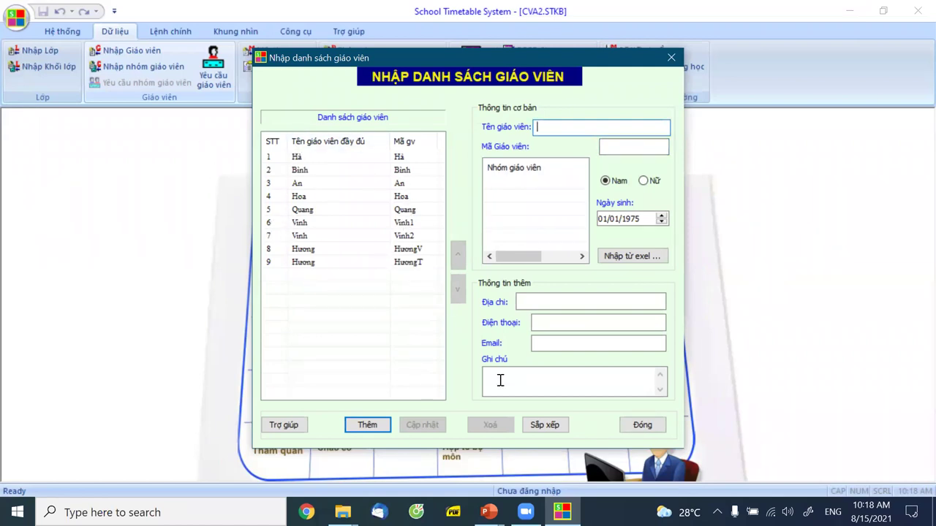
{"action": "left_click", "coordinate": [644, 426]}
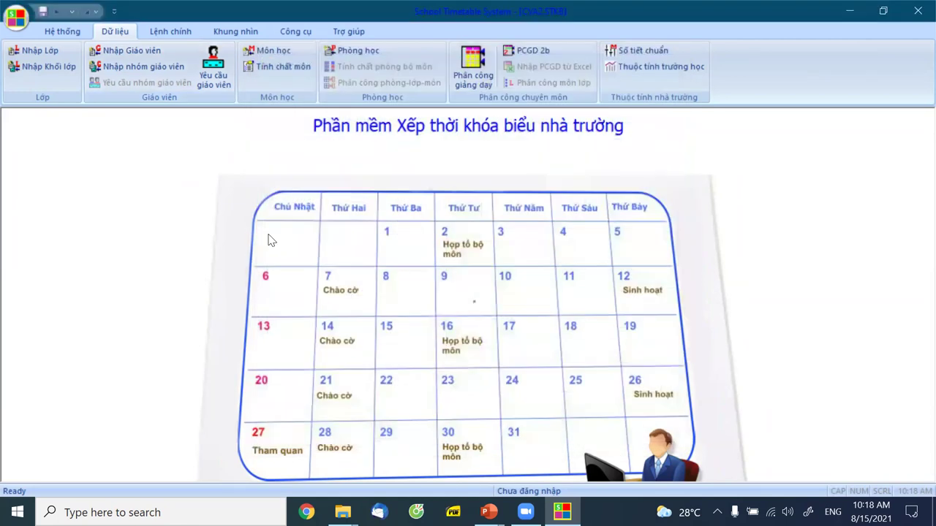
Step: Create the teacher groups Toán and Văn, and select the Toán group
{"action": "left_click", "coordinate": [123, 70]}
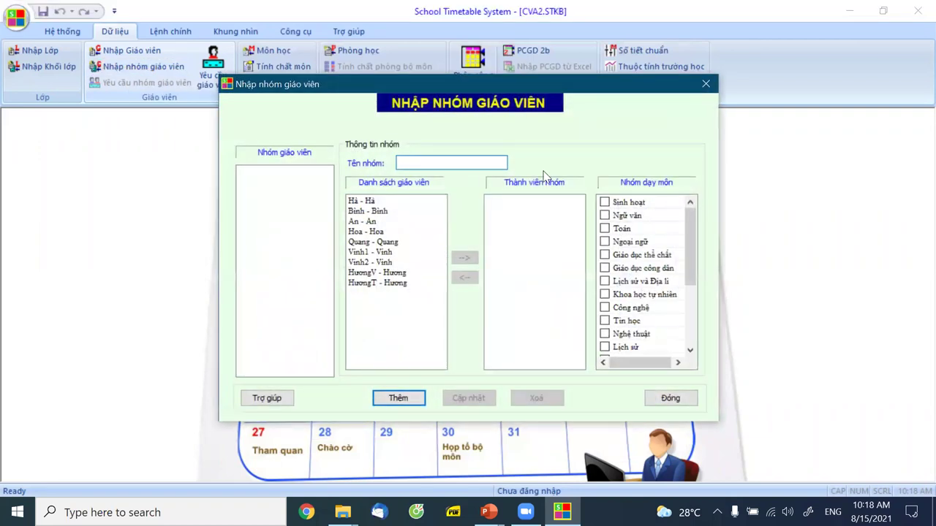
{"action": "type", "text": "Toán"}
{"action": "key", "text": "Return"}
{"action": "type", "text": "Văn"}
{"action": "key", "text": "Return"}
{"action": "left_click", "coordinate": [254, 172]}
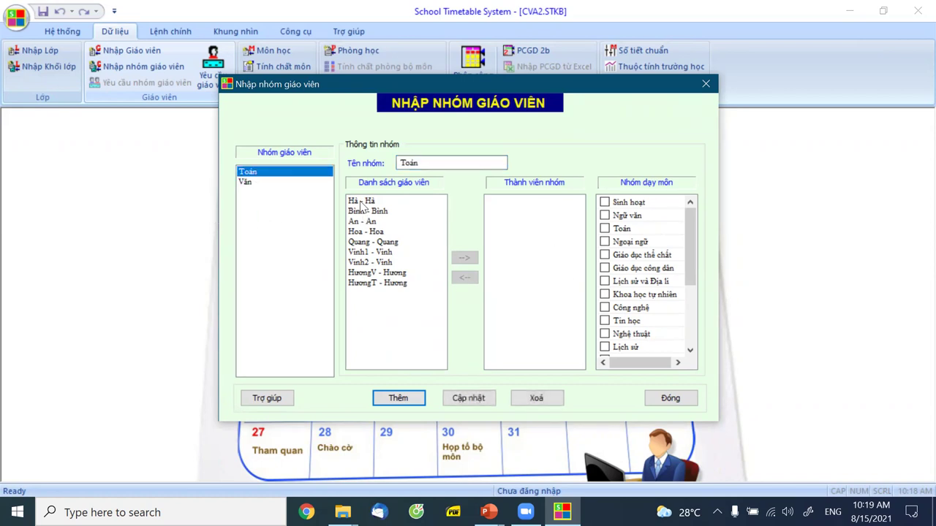
Step: Add four teachers to the Toán group, including those whose codes end in T and 1, and update the group
{"action": "left_click", "coordinate": [363, 202]}
{"action": "left_click", "coordinate": [463, 257]}
{"action": "left_click", "coordinate": [373, 221]}
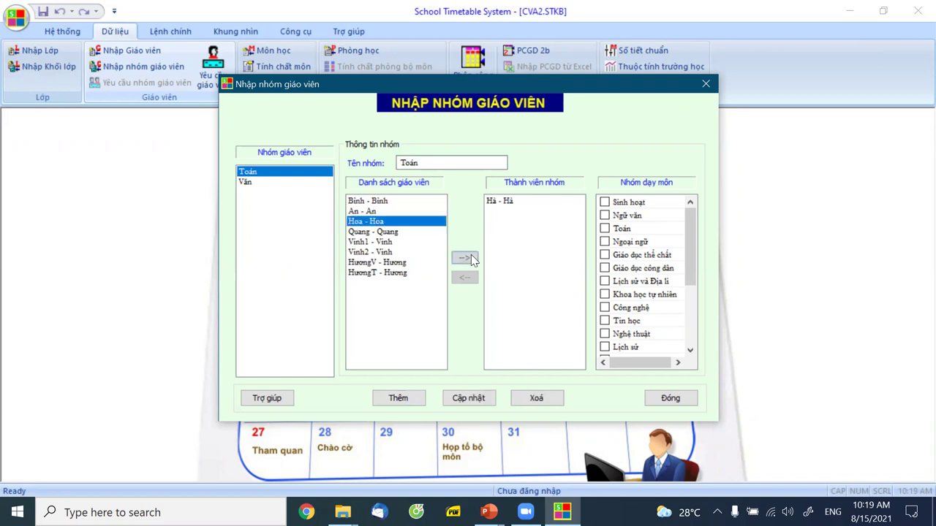
{"action": "left_click", "coordinate": [472, 259]}
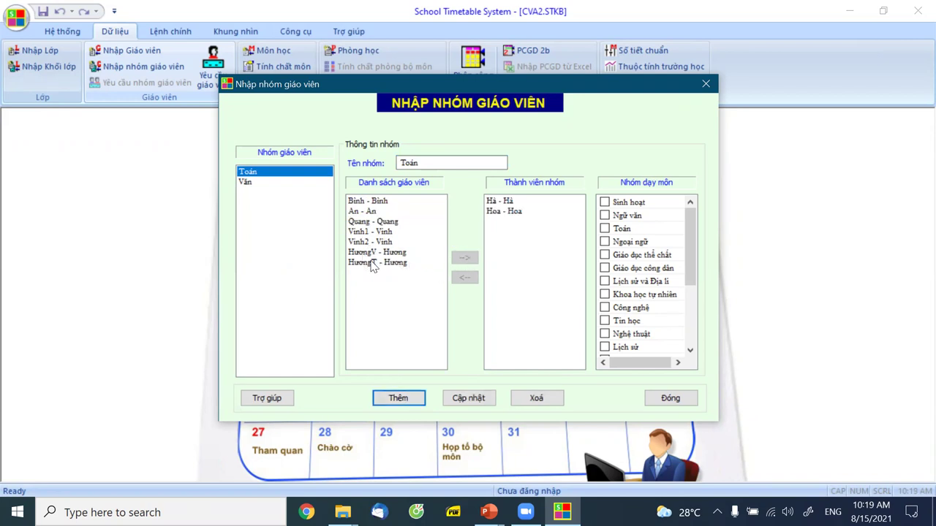
{"action": "left_click", "coordinate": [372, 264]}
{"action": "left_click", "coordinate": [465, 260]}
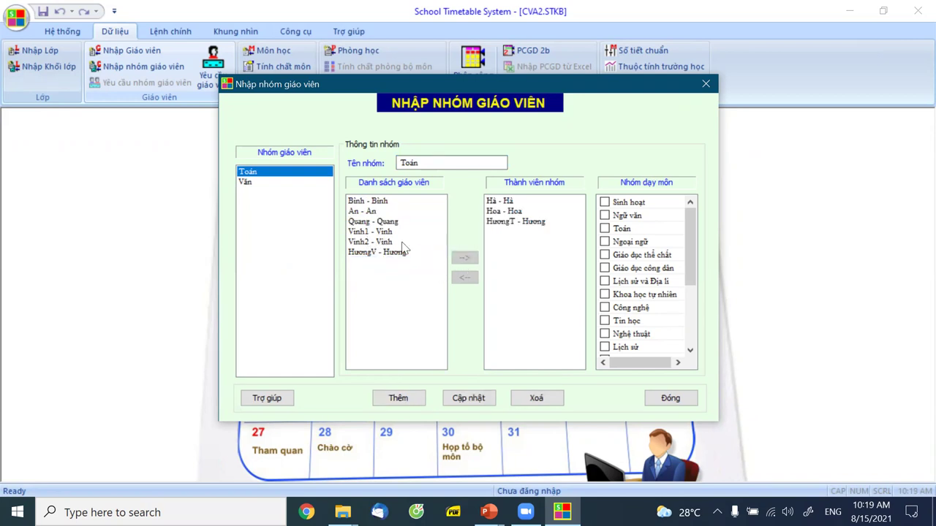
{"action": "left_click", "coordinate": [364, 232]}
{"action": "left_click", "coordinate": [457, 259]}
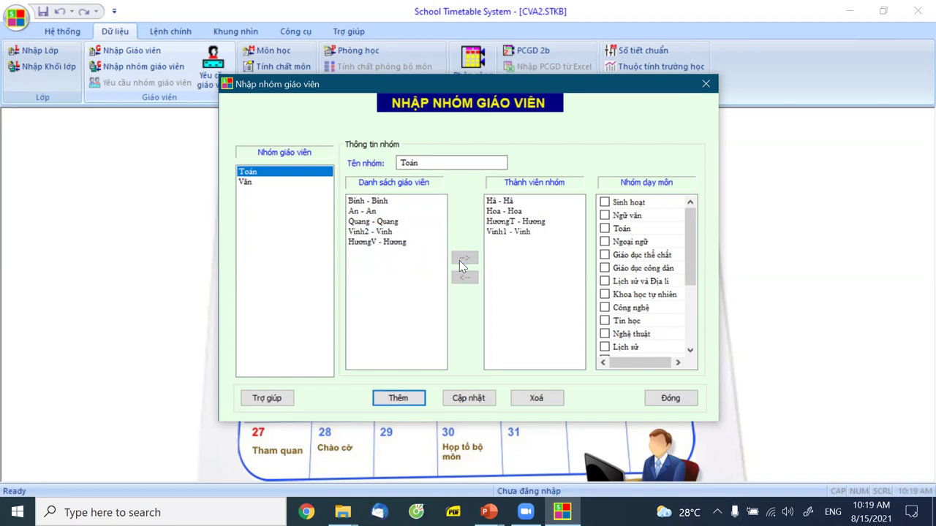
{"action": "left_click", "coordinate": [460, 397]}
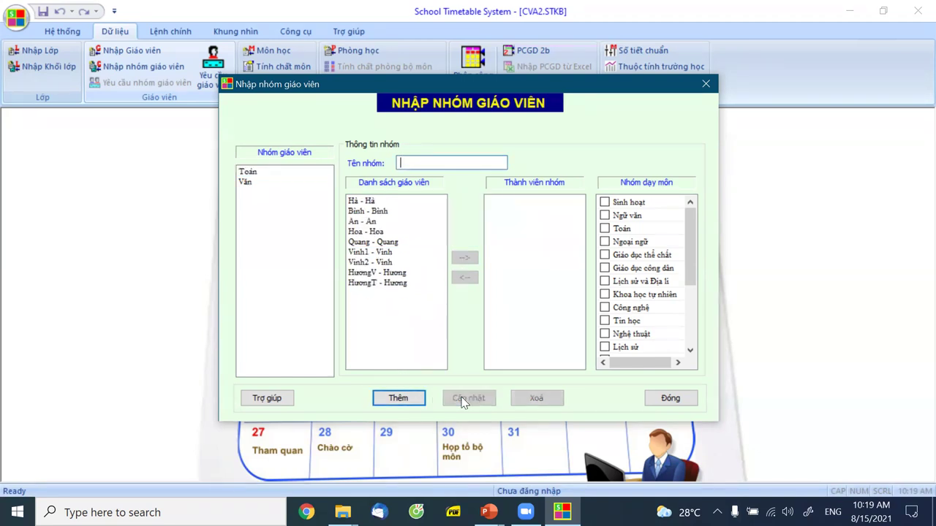
Step: Add four teachers to the Văn group, including those whose codes end in 2 and V
{"action": "left_click", "coordinate": [244, 182]}
{"action": "left_click", "coordinate": [377, 211]}
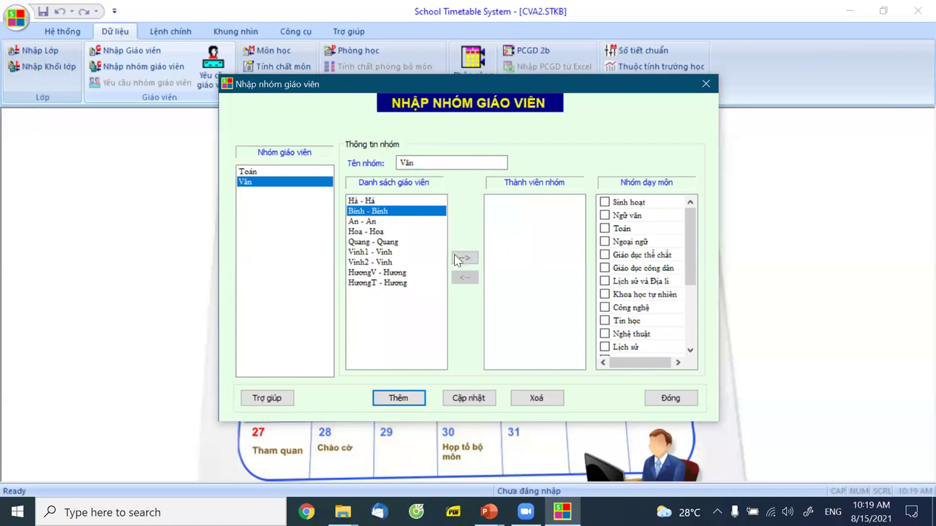
{"action": "left_click", "coordinate": [463, 259]}
{"action": "left_click", "coordinate": [365, 231]}
{"action": "left_click", "coordinate": [464, 258]}
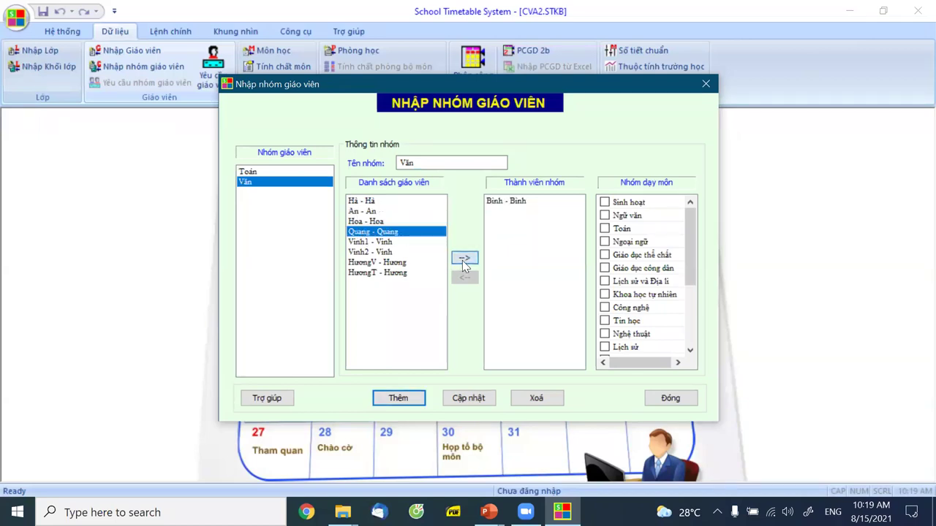
{"action": "left_click", "coordinate": [385, 242]}
{"action": "left_click", "coordinate": [464, 258]}
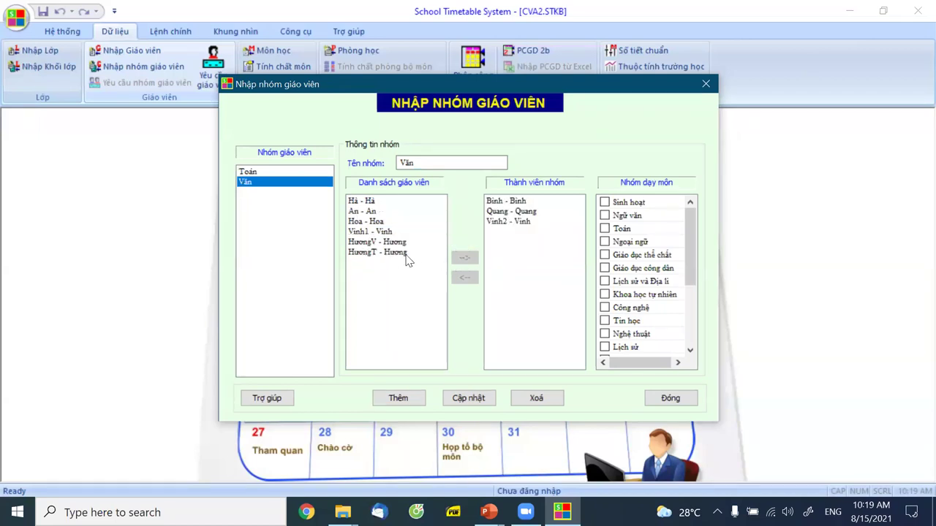
{"action": "left_click", "coordinate": [393, 247]}
{"action": "left_click", "coordinate": [464, 259]}
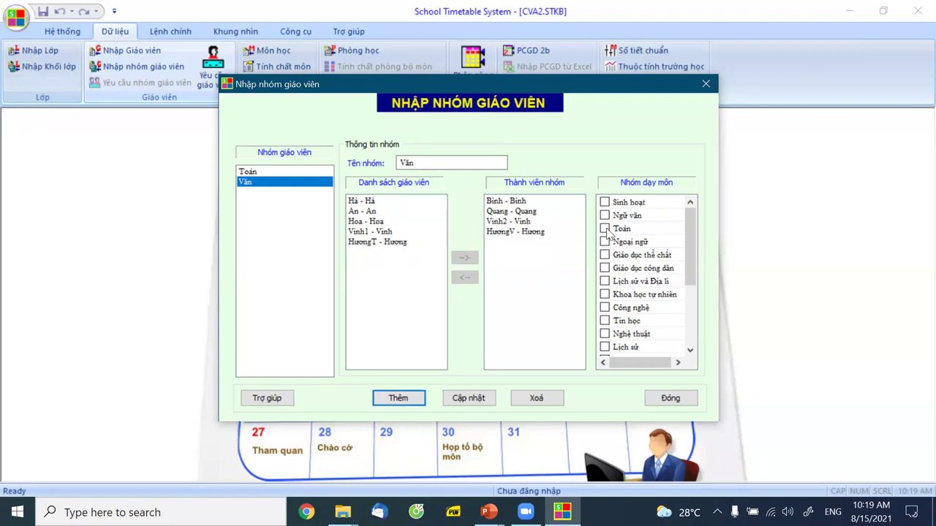
Step: Assign Ngữ văn to the Văn group and Toán and Sinh hoạt to the Toán group, updating both groups and closing the teacher group window
{"action": "left_click", "coordinate": [606, 215]}
{"action": "left_click", "coordinate": [470, 397]}
{"action": "left_click", "coordinate": [252, 172]}
{"action": "left_click", "coordinate": [604, 229]}
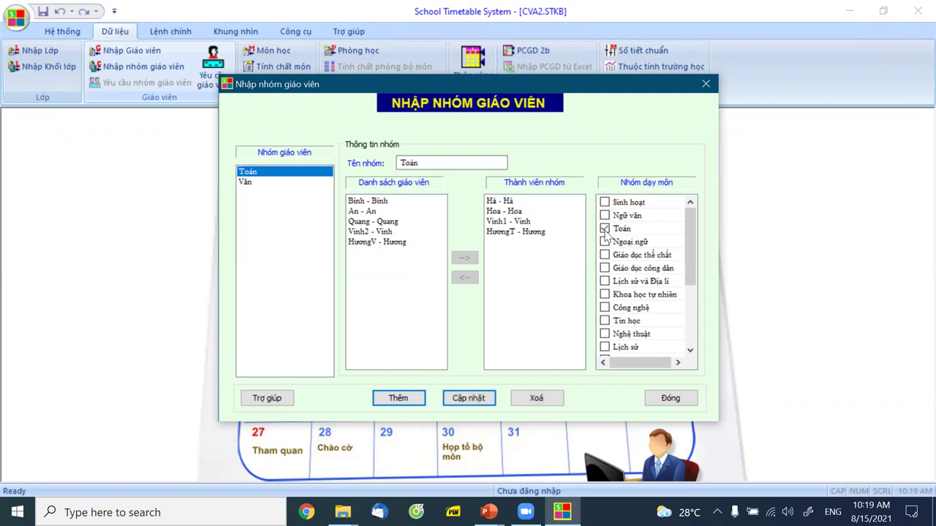
{"action": "left_click", "coordinate": [605, 203]}
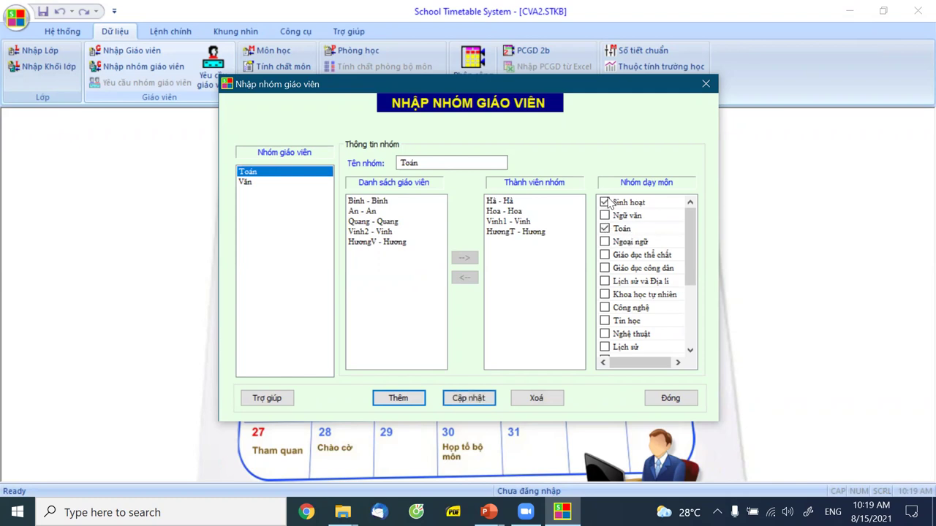
{"action": "left_click", "coordinate": [474, 400]}
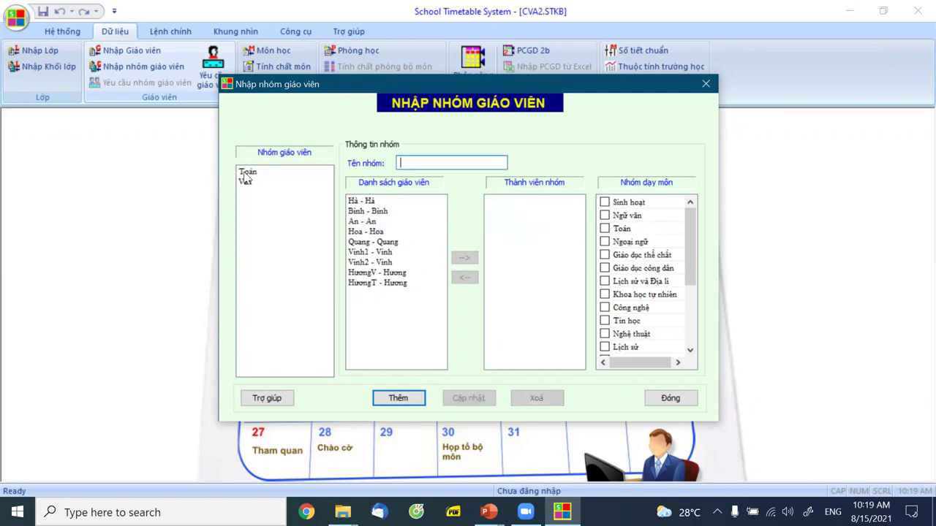
{"action": "left_click", "coordinate": [295, 176]}
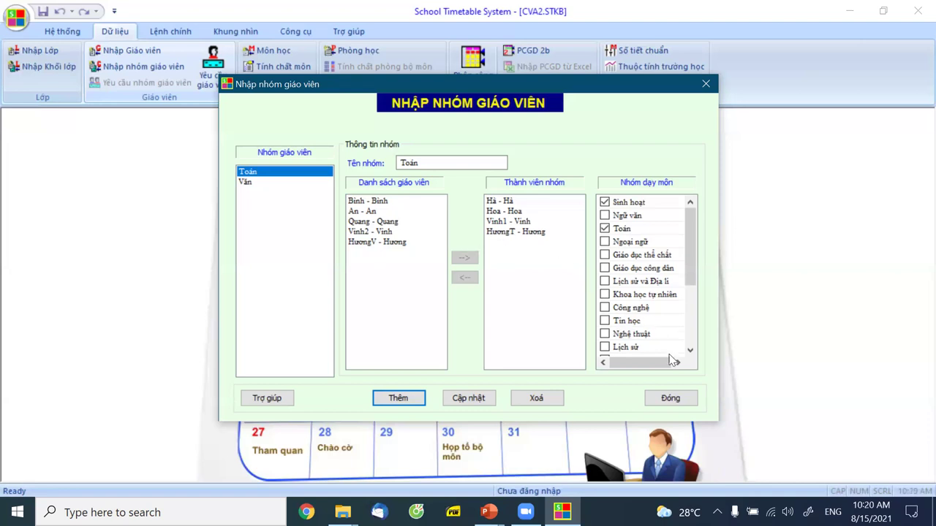
{"action": "left_click", "coordinate": [666, 402]}
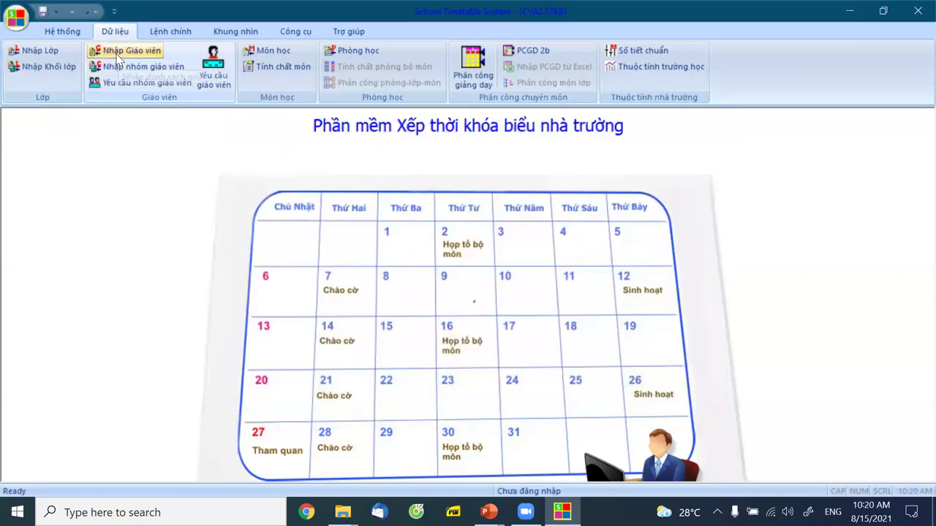
Step: Review the list of morning and afternoon classes and close it
{"action": "left_click", "coordinate": [79, 66]}
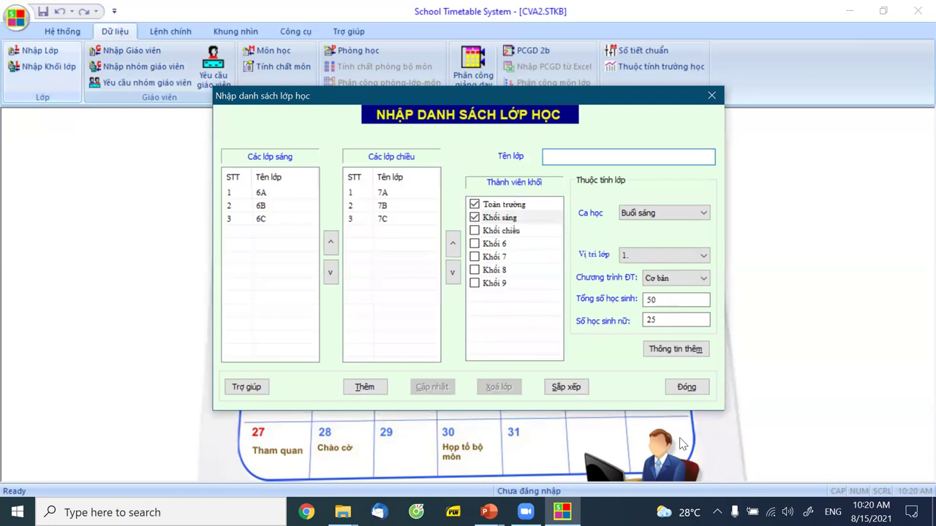
{"action": "left_click", "coordinate": [686, 389]}
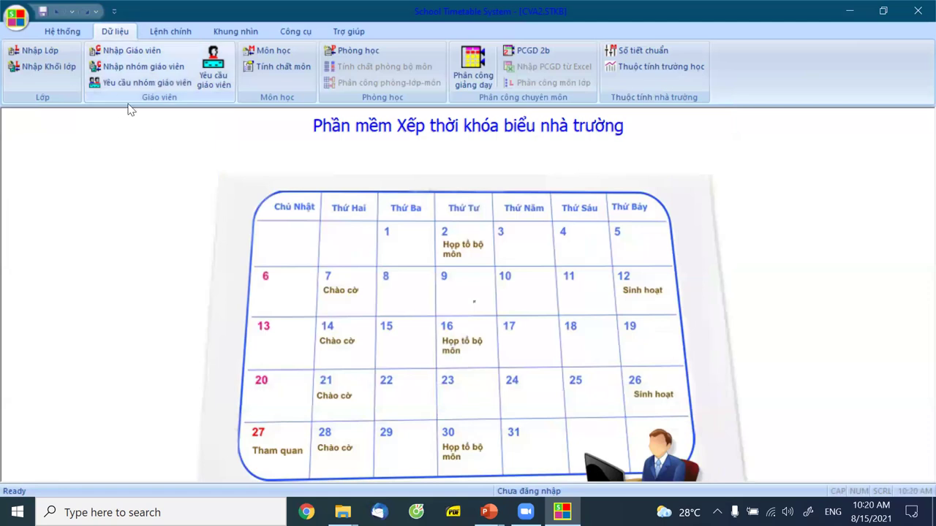
{"action": "left_click", "coordinate": [59, 33]}
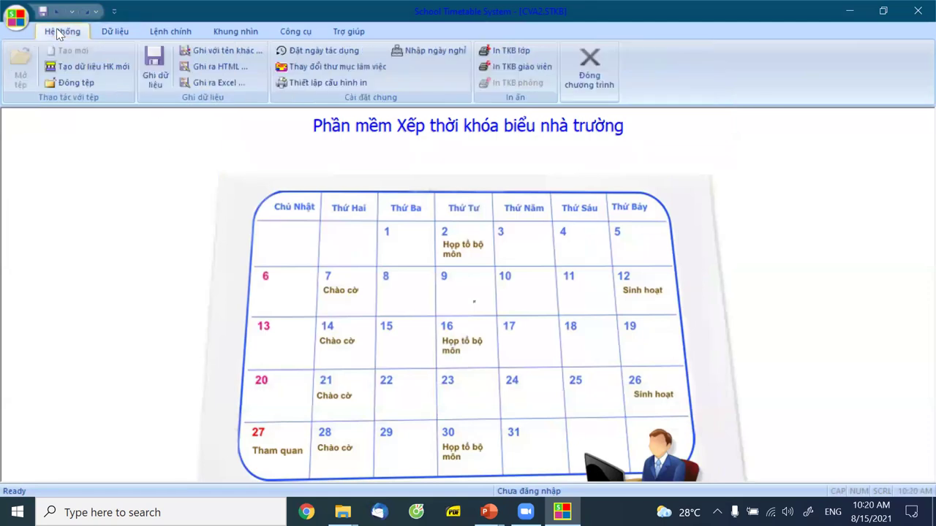
{"action": "left_click", "coordinate": [115, 31]}
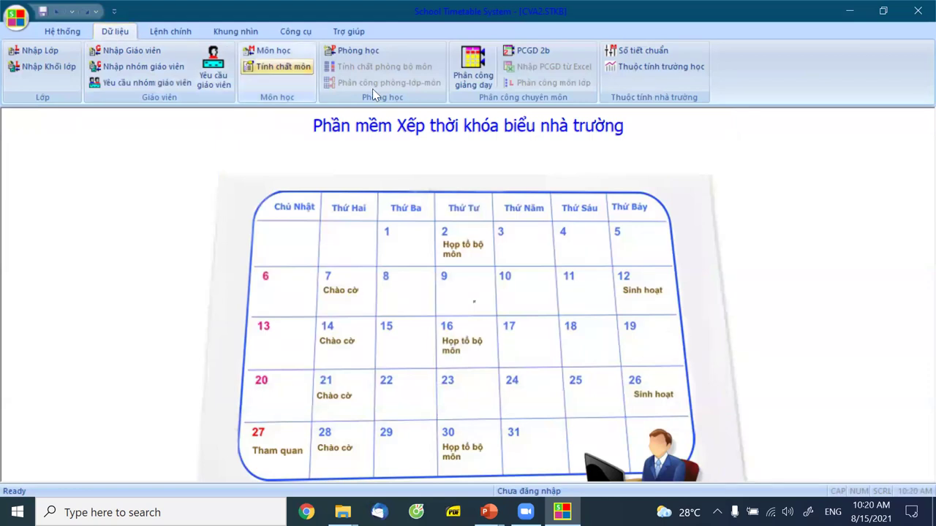
Step: Examine the standard number of periods per subject and grade for the Cơ bản programme, and leave without saving
{"action": "left_click", "coordinate": [637, 51]}
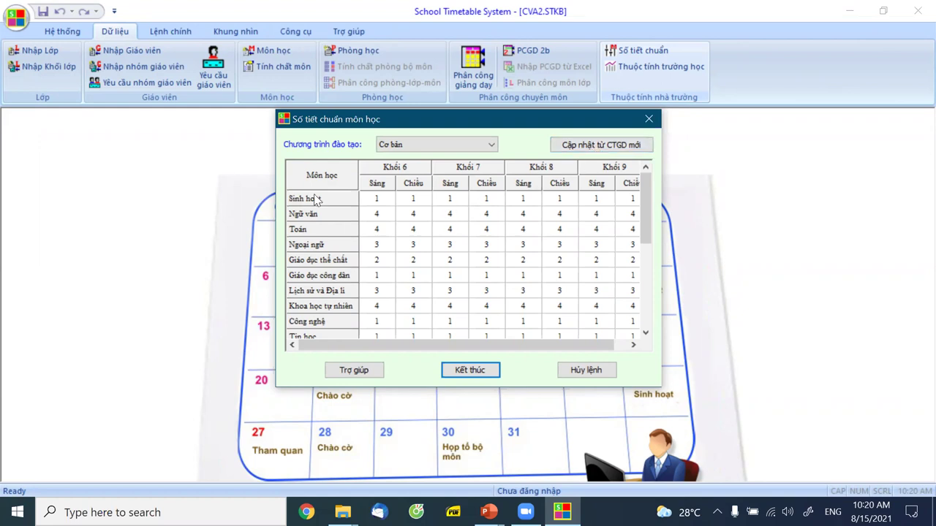
{"action": "left_click", "coordinate": [381, 211]}
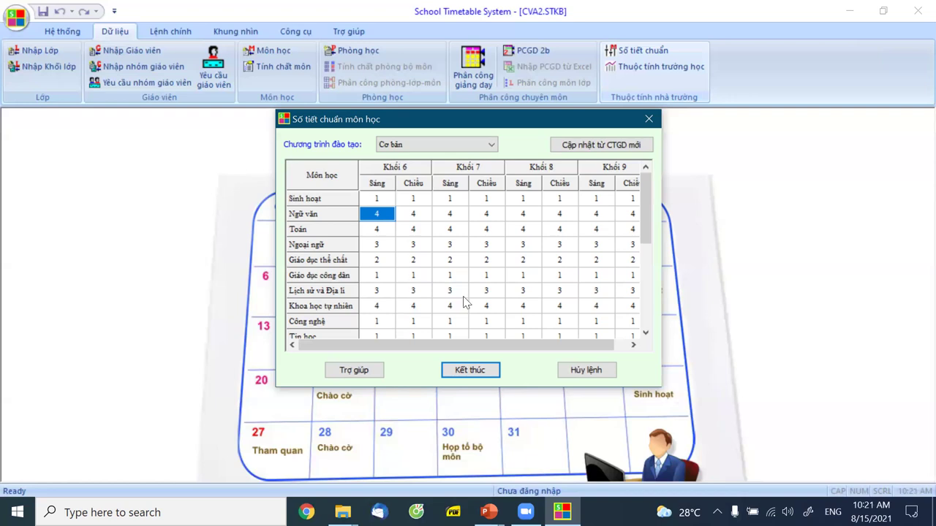
{"action": "left_click", "coordinate": [585, 370]}
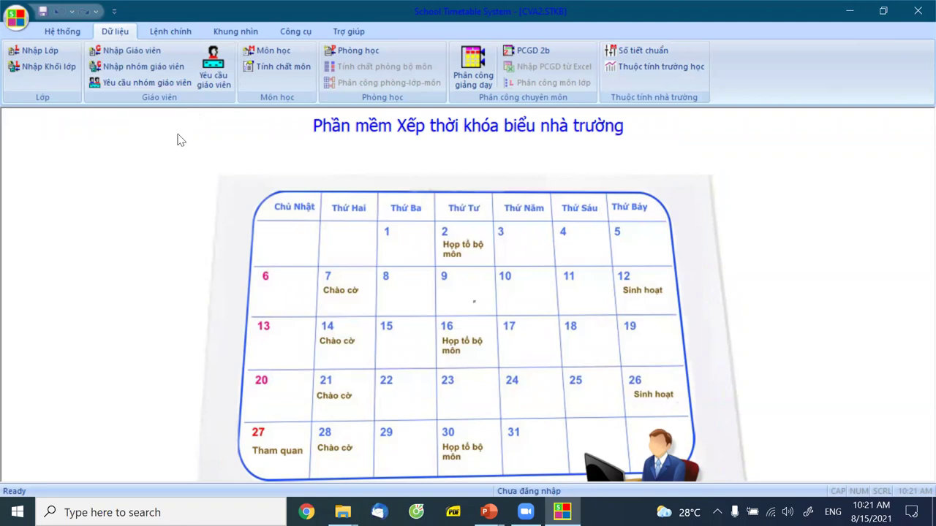
Step: Apply subject constraint 1, one pair of consecutive periods, to Ngữ văn for Toàn trường in the morning session
{"action": "left_click", "coordinate": [282, 70]}
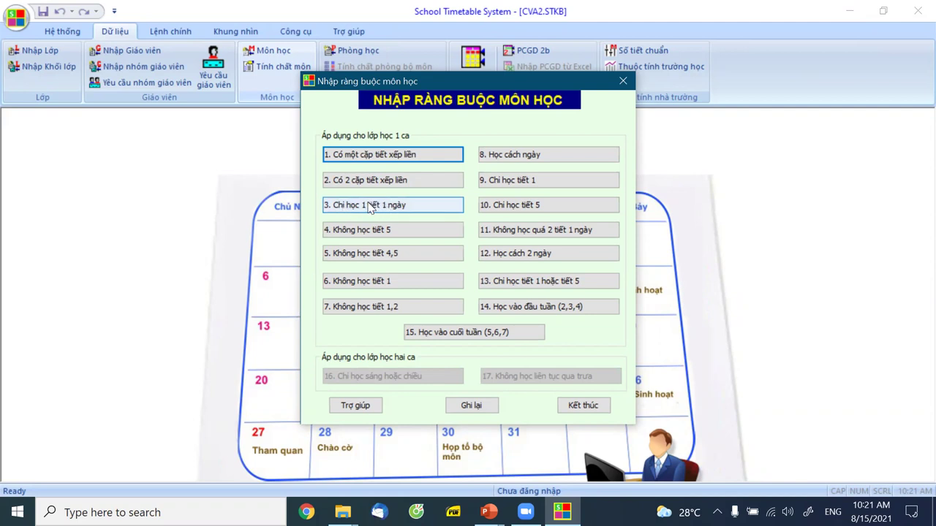
{"action": "left_click", "coordinate": [363, 163]}
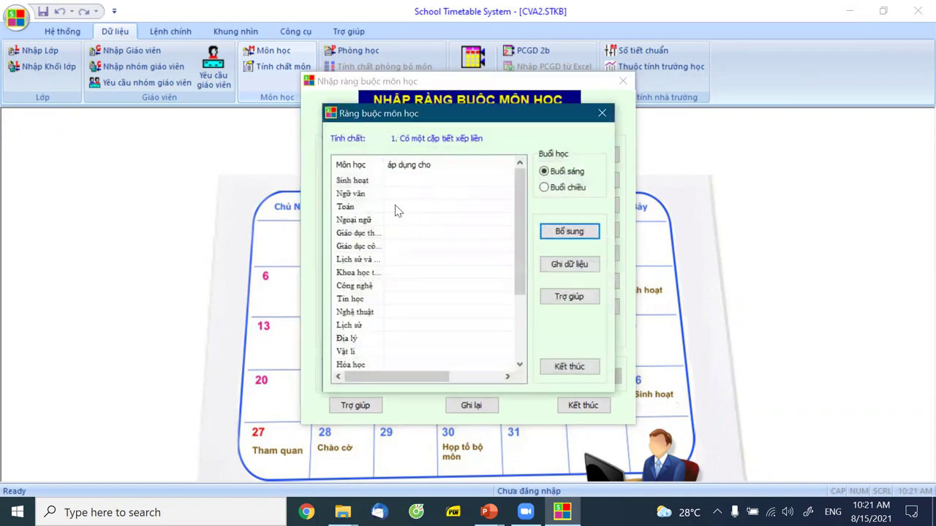
{"action": "left_click", "coordinate": [364, 195]}
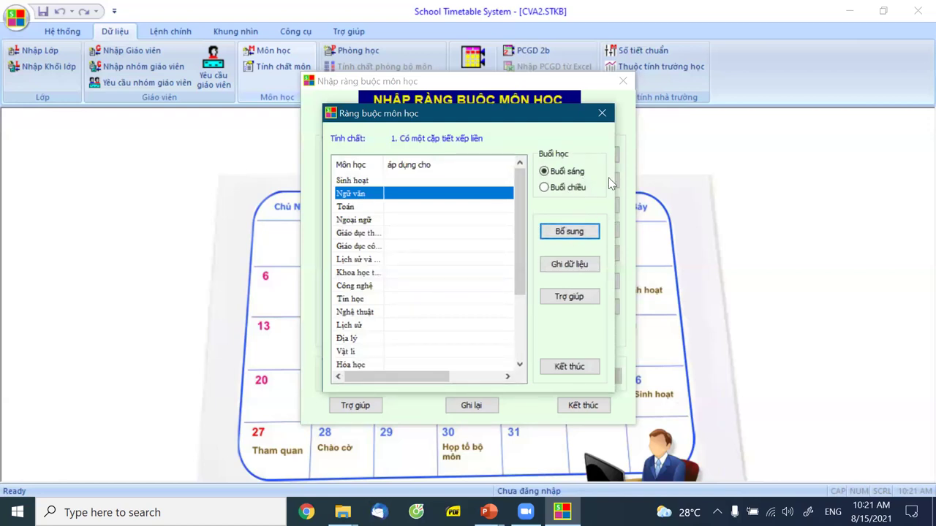
{"action": "left_click", "coordinate": [565, 233]}
{"action": "left_click", "coordinate": [342, 199]}
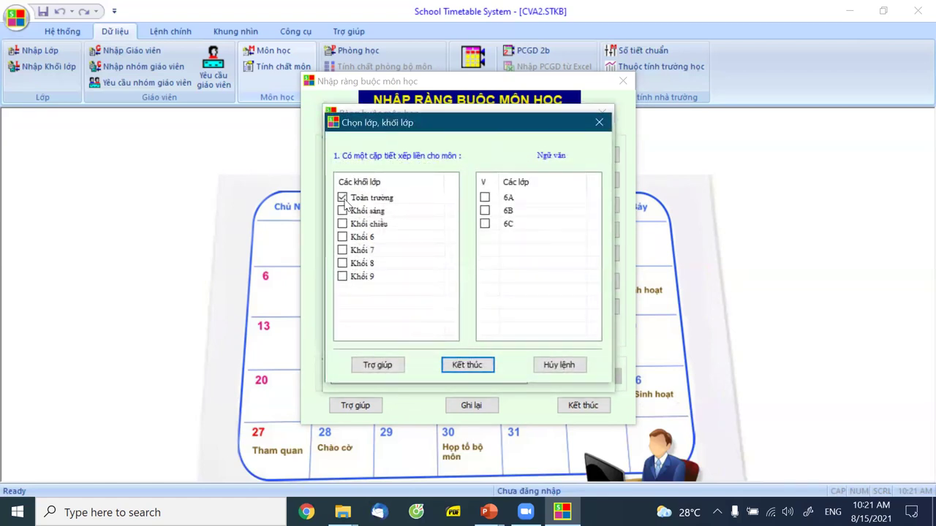
{"action": "left_click", "coordinate": [469, 365]}
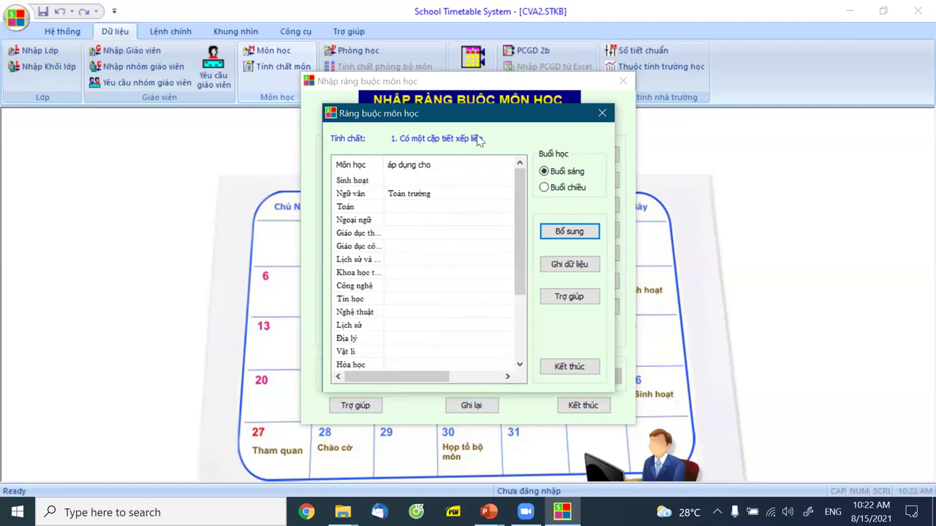
Step: Apply the same consecutive-pair constraint to Toán for Toàn trường and close that constraint
{"action": "left_click", "coordinate": [362, 212]}
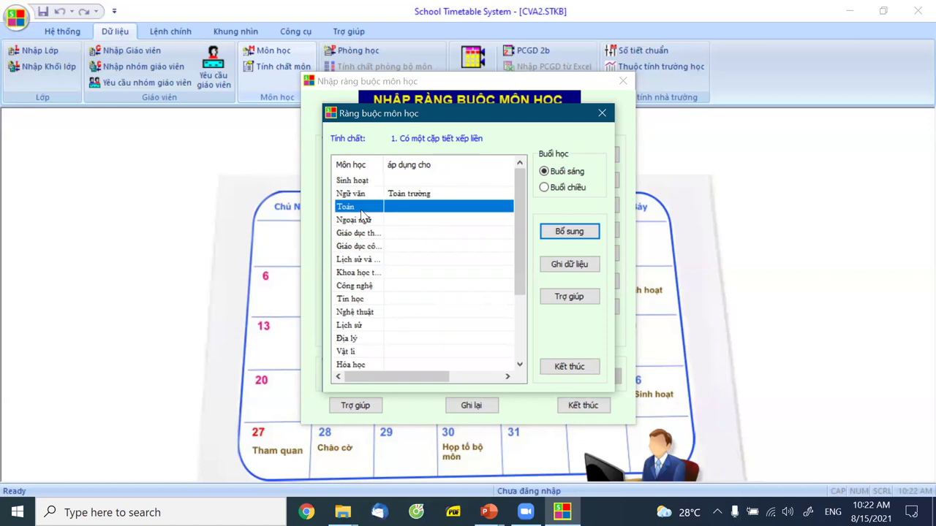
{"action": "left_click", "coordinate": [569, 232]}
{"action": "left_click", "coordinate": [342, 198]}
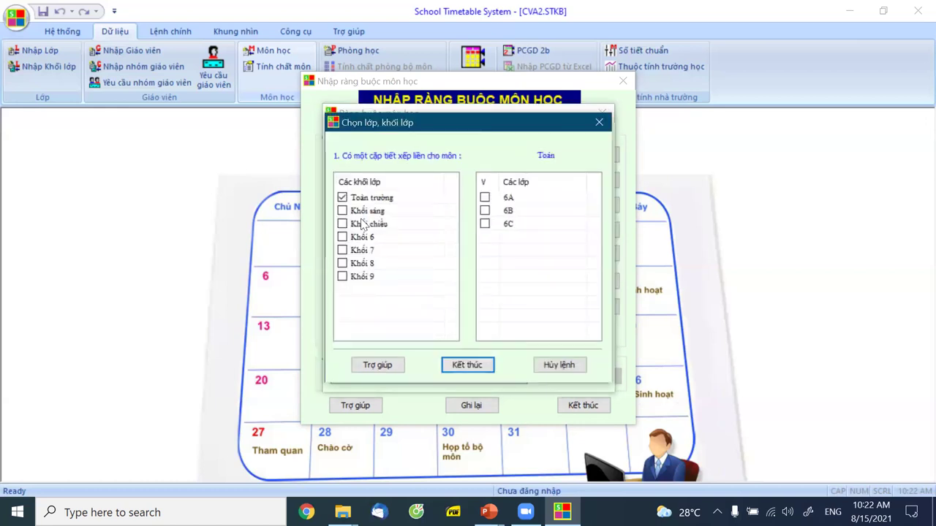
{"action": "left_click", "coordinate": [464, 365]}
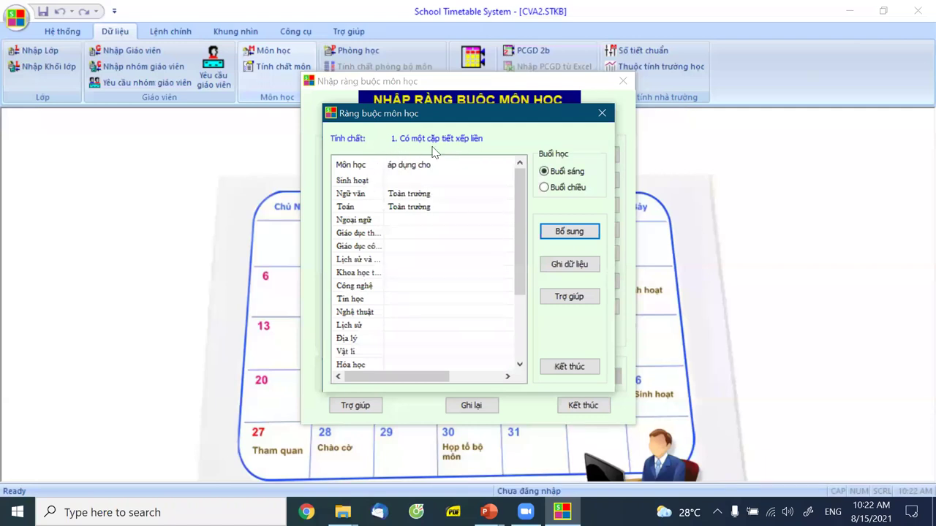
{"action": "left_click", "coordinate": [564, 369]}
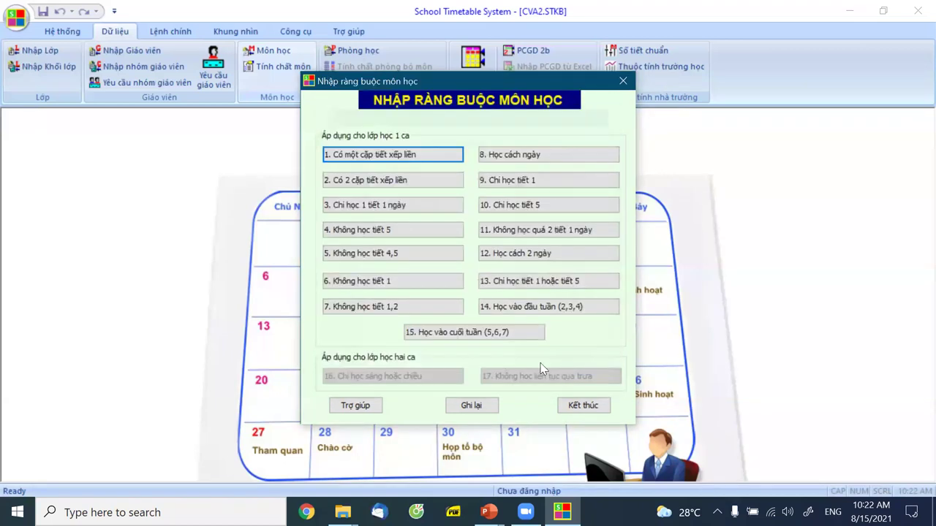
Step: Apply subject constraint 3, only one period per day, to Ngoại ngữ for Toàn trường in the morning session
{"action": "left_click", "coordinate": [348, 210]}
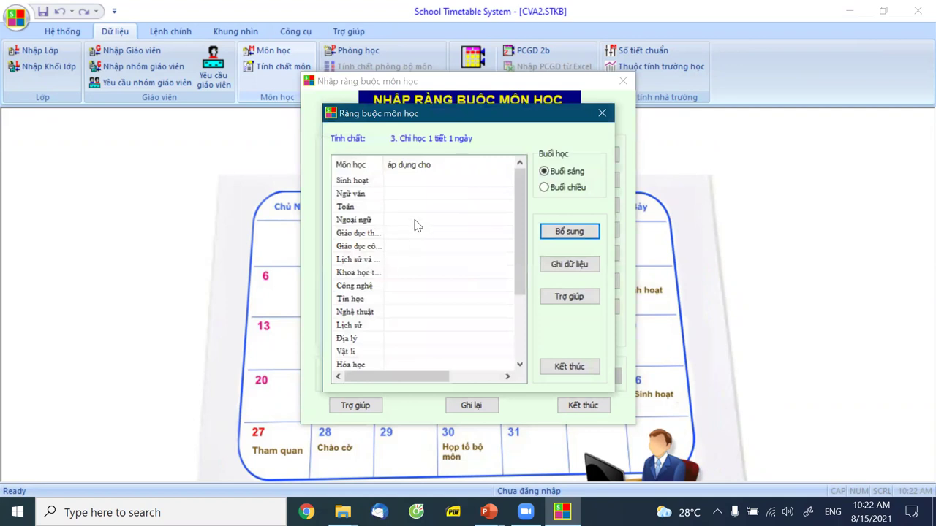
{"action": "left_click", "coordinate": [414, 223]}
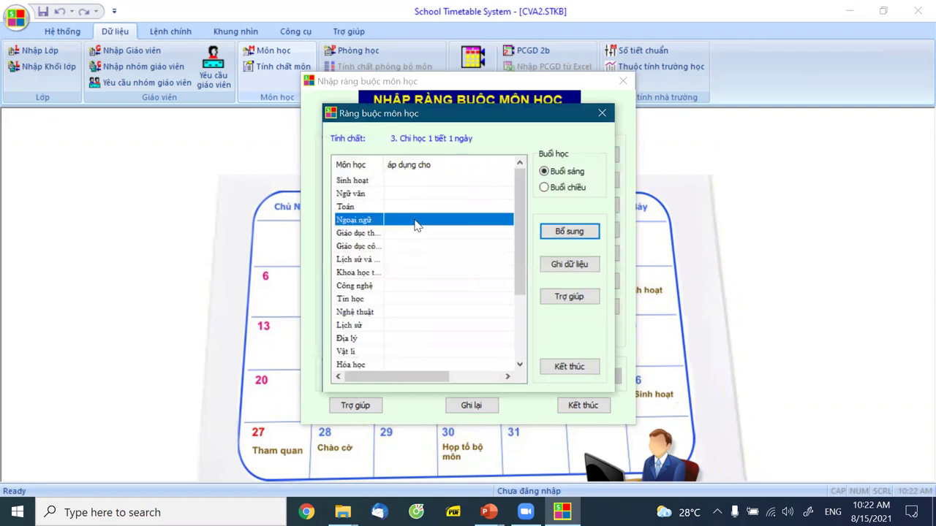
{"action": "left_click", "coordinate": [545, 232]}
{"action": "left_click", "coordinate": [342, 197]}
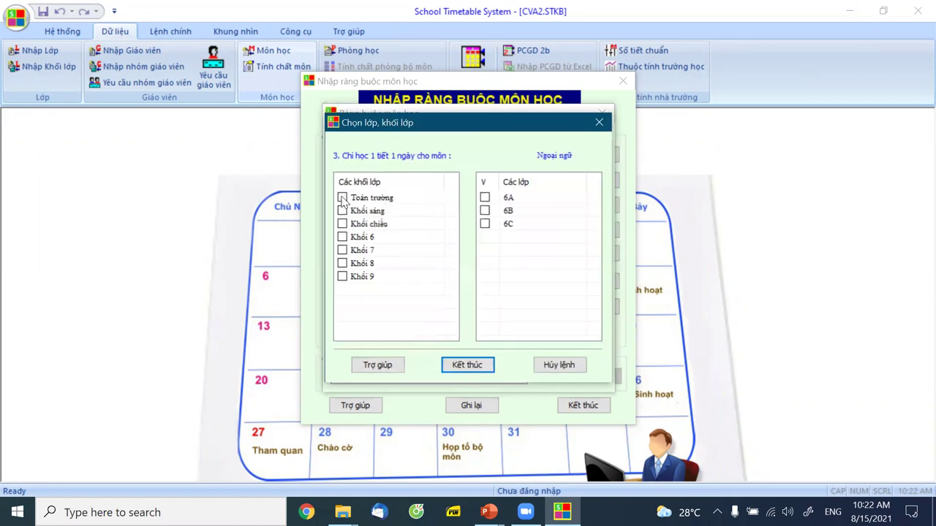
{"action": "left_click", "coordinate": [468, 365]}
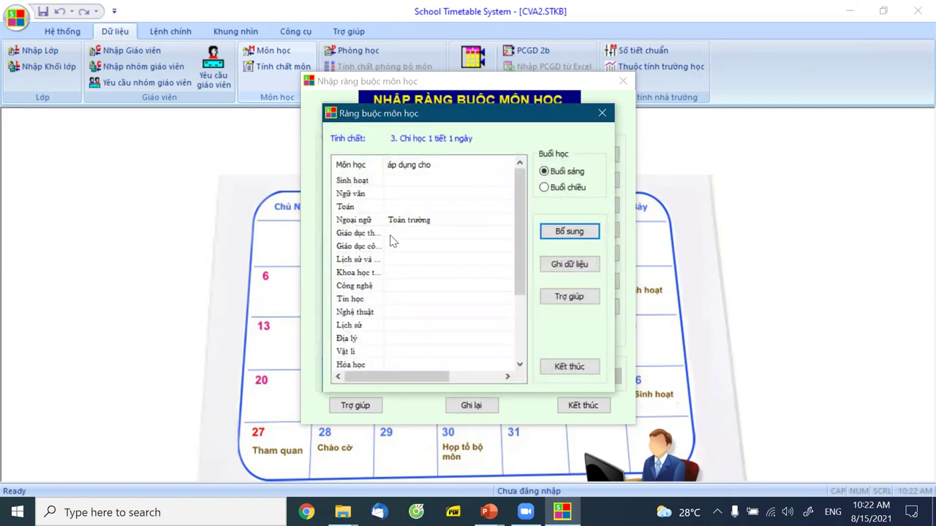
Step: Apply the one-period-per-day constraint to Lịch sử và Địa lí and to Khoa học tự nhiên for Toàn trường
{"action": "left_click", "coordinate": [401, 234]}
{"action": "left_click", "coordinate": [395, 247]}
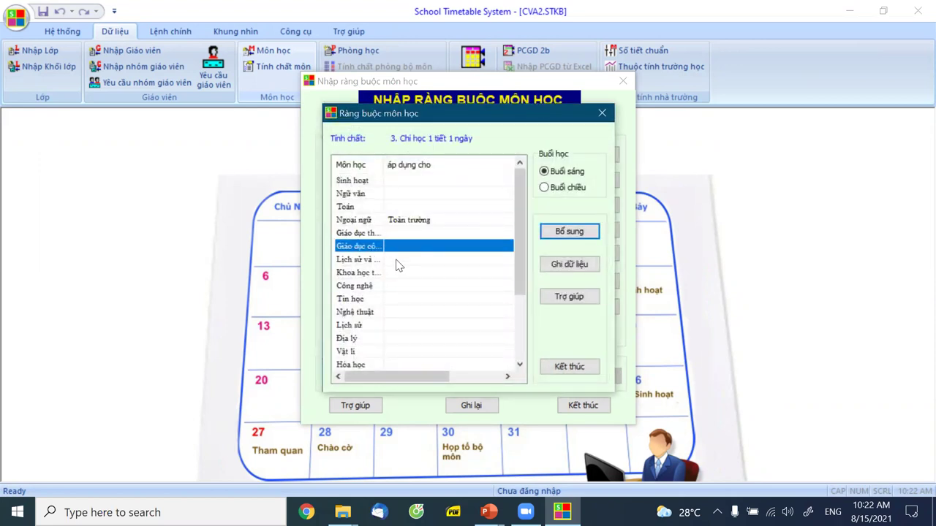
{"action": "left_click", "coordinate": [396, 260]}
{"action": "left_click", "coordinate": [568, 233]}
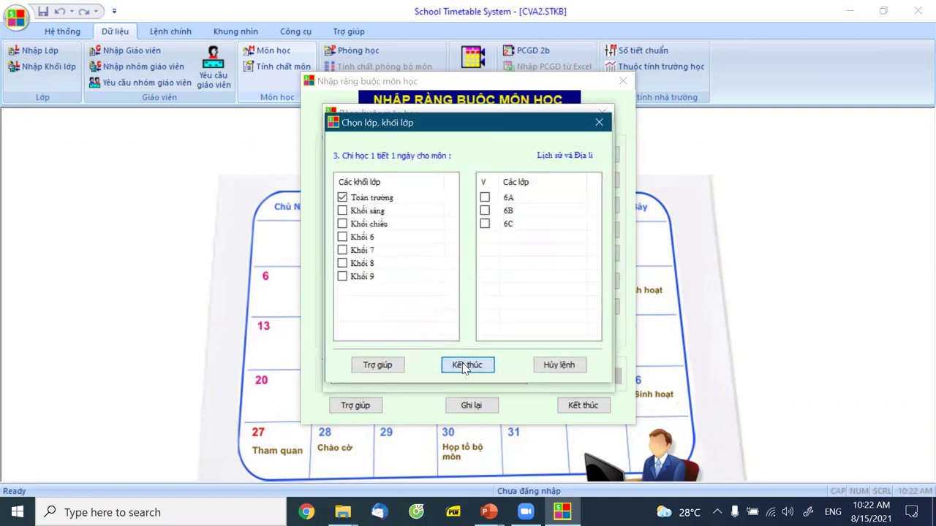
{"action": "left_click", "coordinate": [467, 365]}
{"action": "left_click", "coordinate": [387, 272]}
{"action": "left_click", "coordinate": [567, 232]}
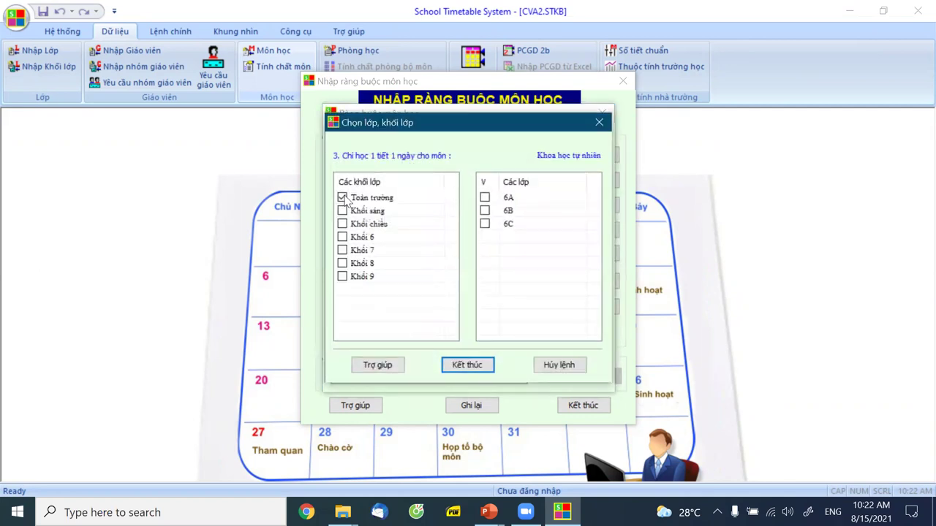
{"action": "left_click", "coordinate": [472, 365]}
Step: Apply the one-period-per-day constraint to the separate subject Lịch sử for Toàn trường
{"action": "left_click", "coordinate": [391, 287]}
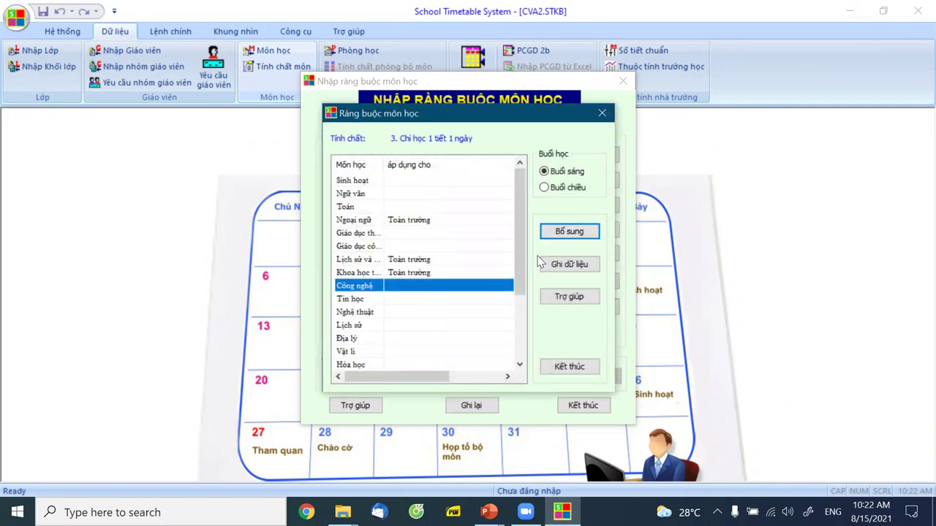
{"action": "left_click", "coordinate": [414, 300]}
{"action": "left_click", "coordinate": [410, 313]}
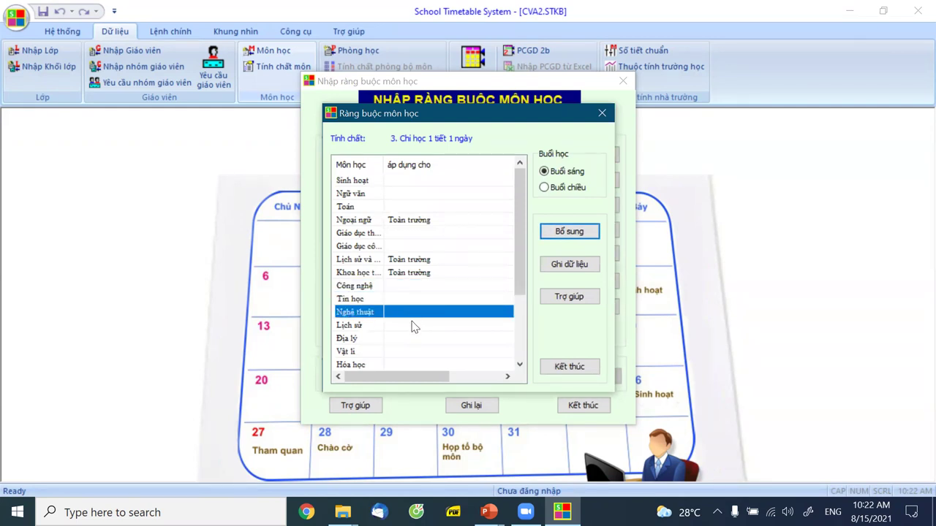
{"action": "scroll", "coordinate": [413, 326], "scroll_direction": "down", "scroll_amount": 2}
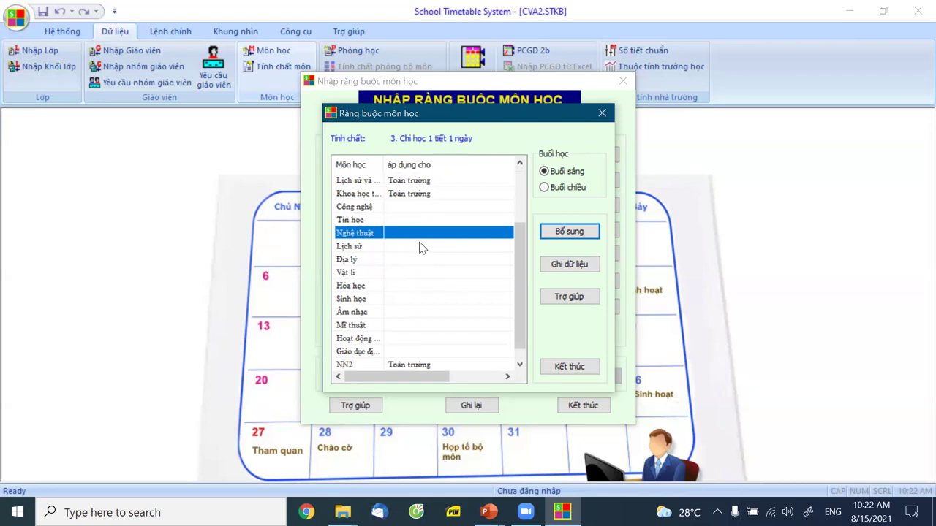
{"action": "scroll", "coordinate": [424, 293], "scroll_direction": "up", "scroll_amount": 2}
{"action": "scroll", "coordinate": [420, 304], "scroll_direction": "down", "scroll_amount": 1}
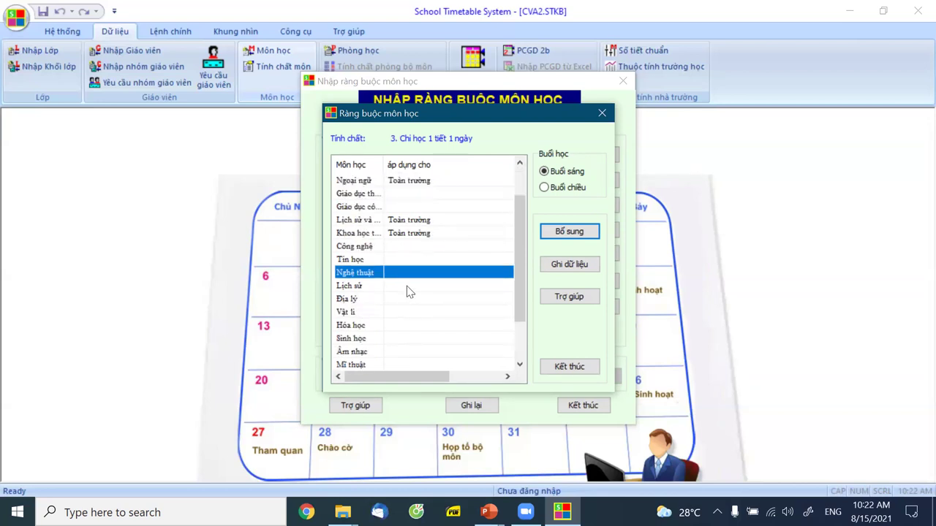
{"action": "left_click", "coordinate": [410, 286]}
{"action": "left_click", "coordinate": [560, 232]}
{"action": "left_click", "coordinate": [343, 199]}
{"action": "left_click", "coordinate": [469, 365]}
Step: Apply the one-period-per-day constraint to Địa lý and Vật lí for Toàn trường
{"action": "left_click", "coordinate": [434, 302]}
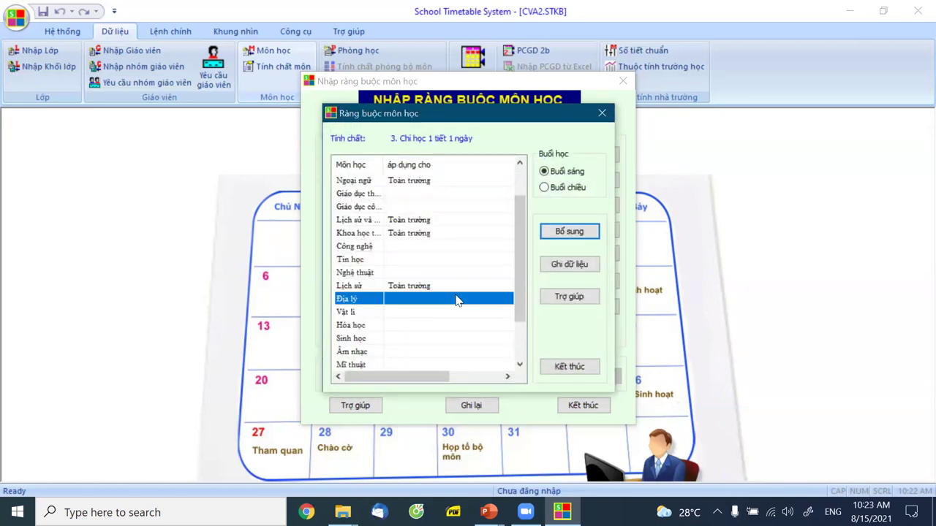
{"action": "left_click", "coordinate": [574, 232]}
{"action": "left_click", "coordinate": [343, 198]}
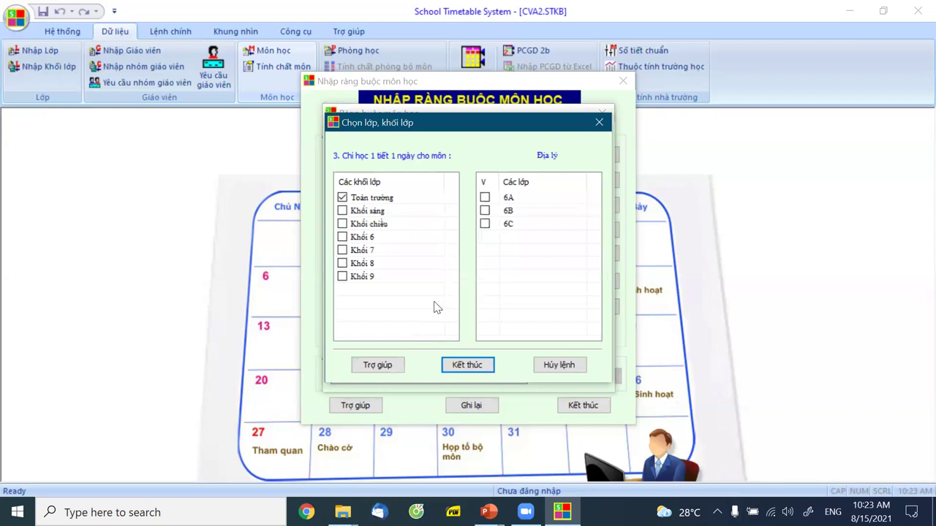
{"action": "left_click", "coordinate": [479, 369]}
{"action": "left_click", "coordinate": [438, 316]}
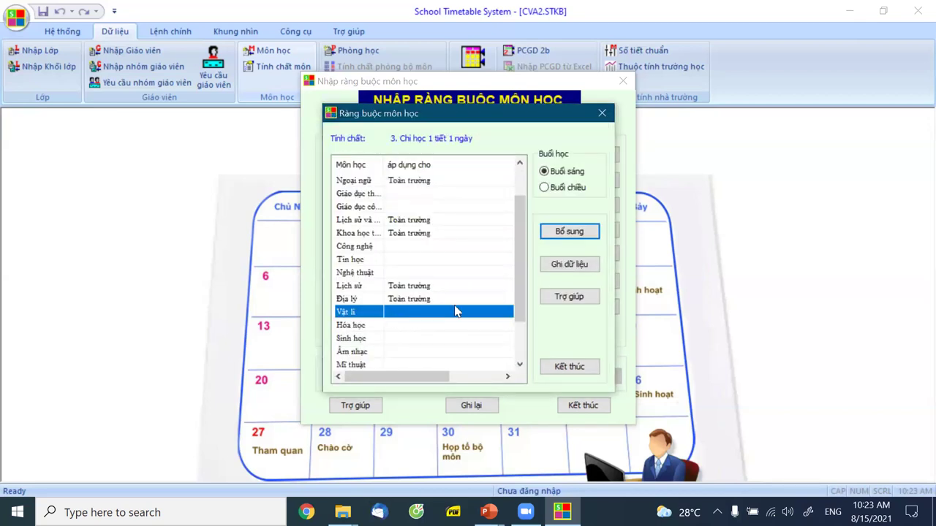
{"action": "left_click", "coordinate": [563, 241]}
{"action": "left_click", "coordinate": [342, 198]}
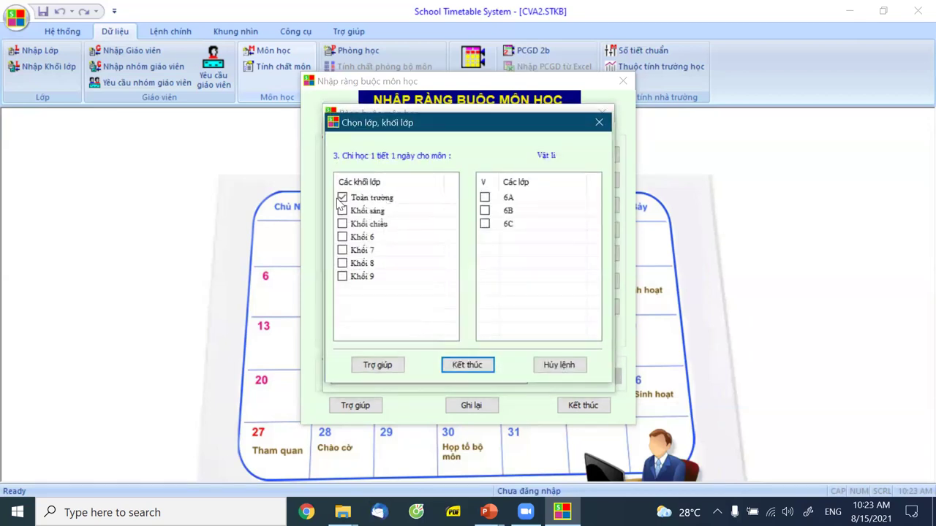
{"action": "left_click", "coordinate": [461, 361]}
Step: Apply the one-period-per-day constraint to Hóa học and Sinh học for Toàn trường
{"action": "left_click", "coordinate": [410, 326]}
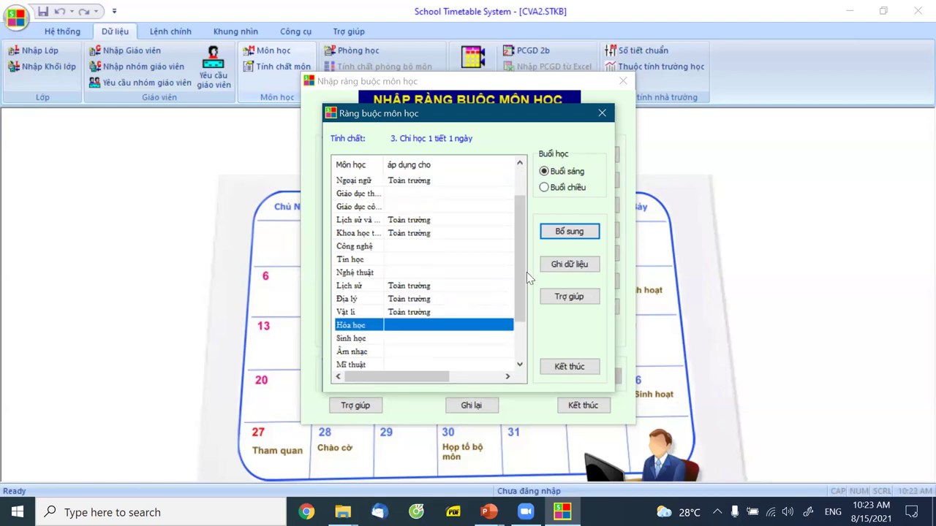
{"action": "left_click", "coordinate": [567, 234]}
{"action": "left_click", "coordinate": [342, 198]}
{"action": "left_click", "coordinate": [471, 365]}
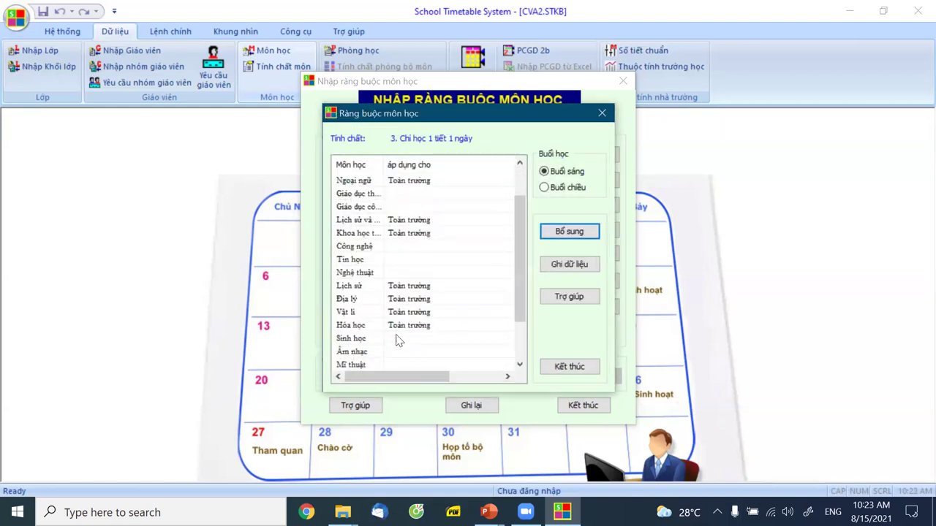
{"action": "left_click", "coordinate": [399, 339]}
{"action": "left_click", "coordinate": [568, 231]}
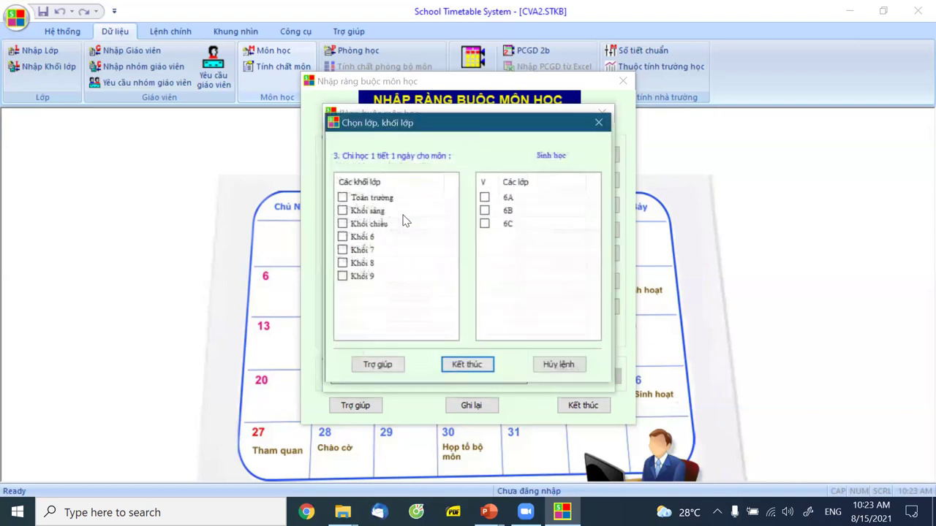
{"action": "left_click", "coordinate": [342, 197]}
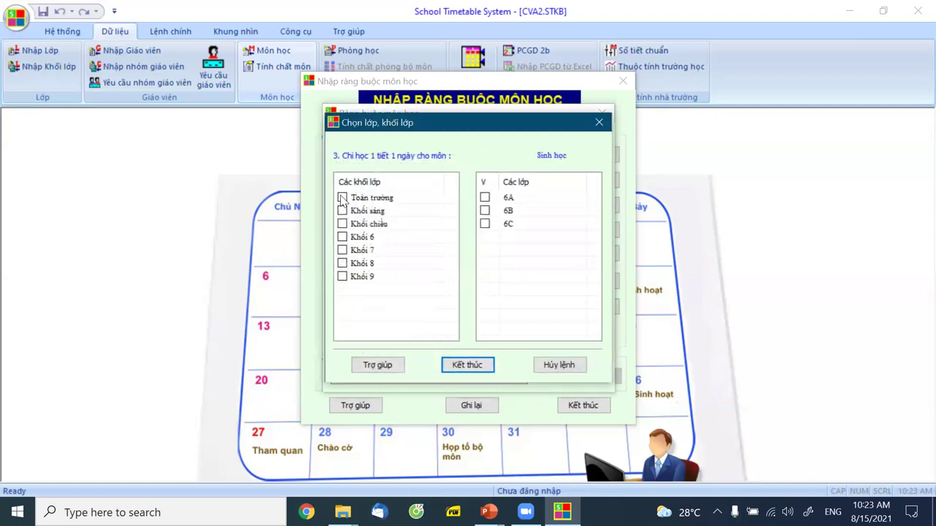
{"action": "left_click", "coordinate": [458, 366]}
Step: Review the subjects assigned to the one-period-per-day constraint and finish entering subject constraints
{"action": "scroll", "coordinate": [432, 343], "scroll_direction": "down", "scroll_amount": 1}
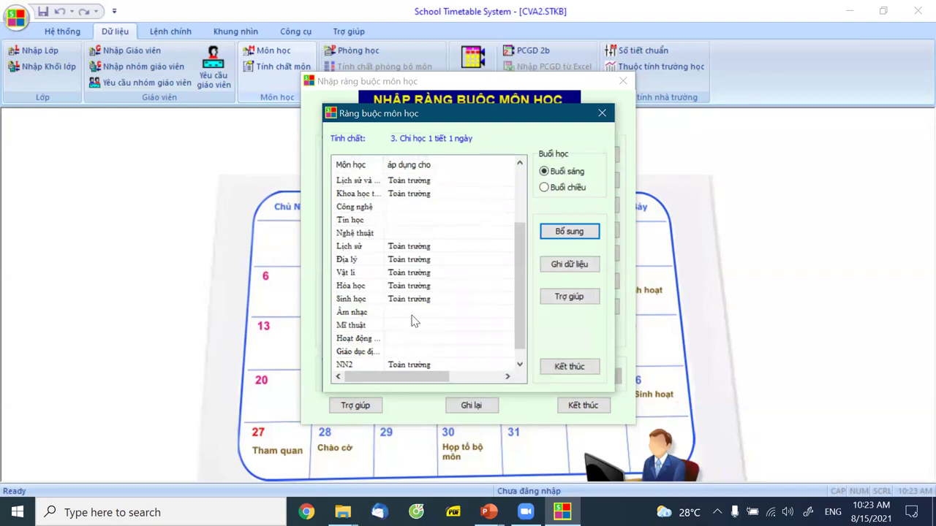
{"action": "scroll", "coordinate": [415, 316], "scroll_direction": "up", "scroll_amount": 2}
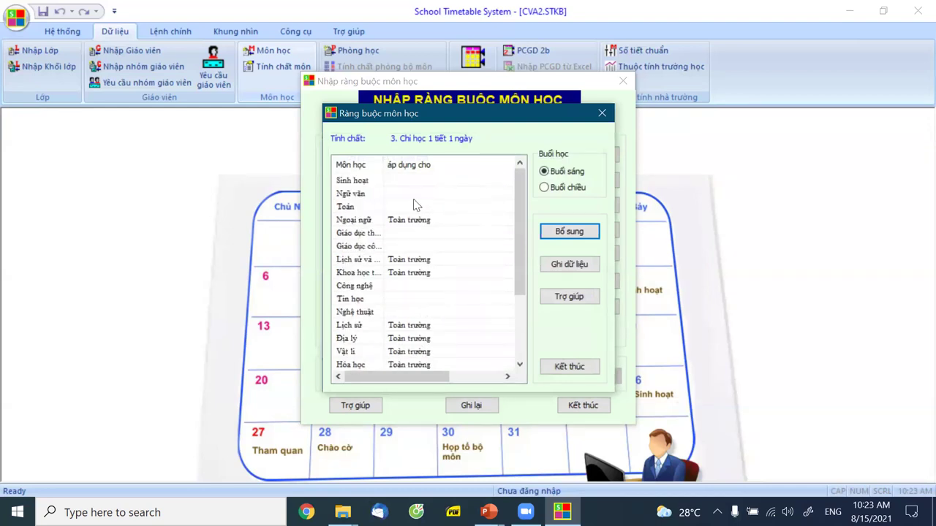
{"action": "left_click", "coordinate": [574, 375]}
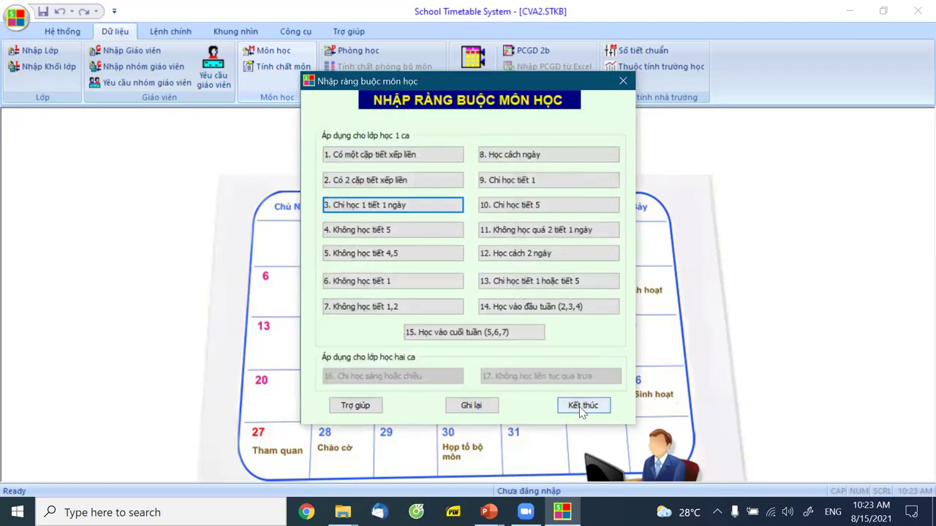
{"action": "left_click", "coordinate": [581, 407]}
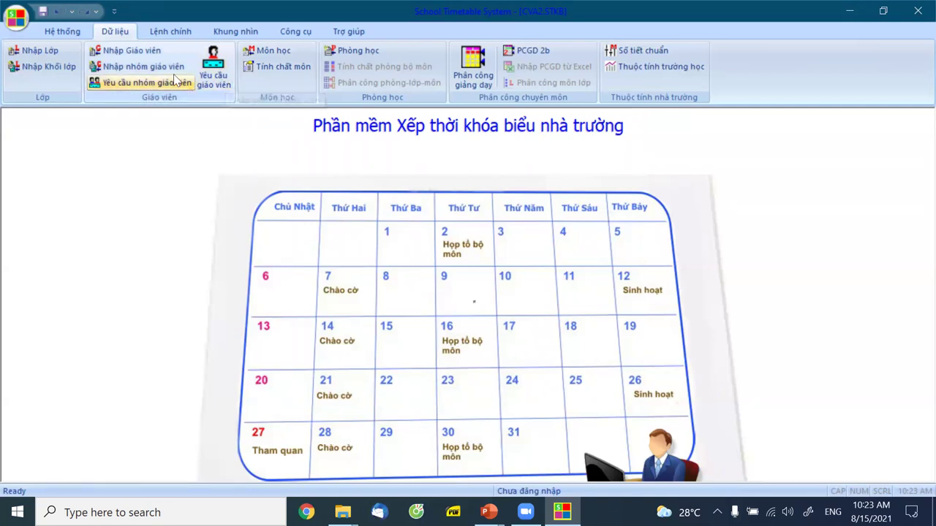
Step: Open the teacher group requirements and set morning period 1 on Thứ 5 to Họp for the Toán group
{"action": "left_click", "coordinate": [144, 84]}
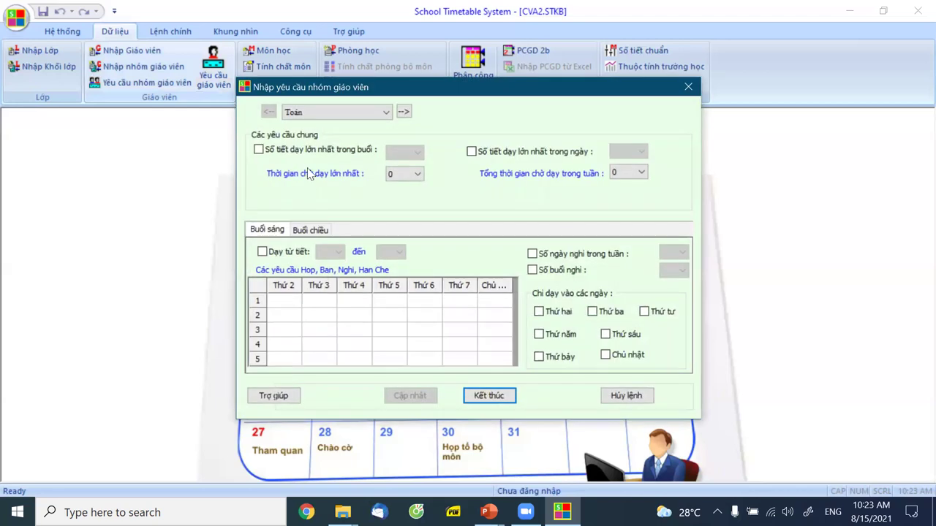
{"action": "left_click", "coordinate": [332, 113]}
{"action": "left_click", "coordinate": [318, 127]}
{"action": "right_click", "coordinate": [387, 308]}
{"action": "left_click", "coordinate": [429, 367]}
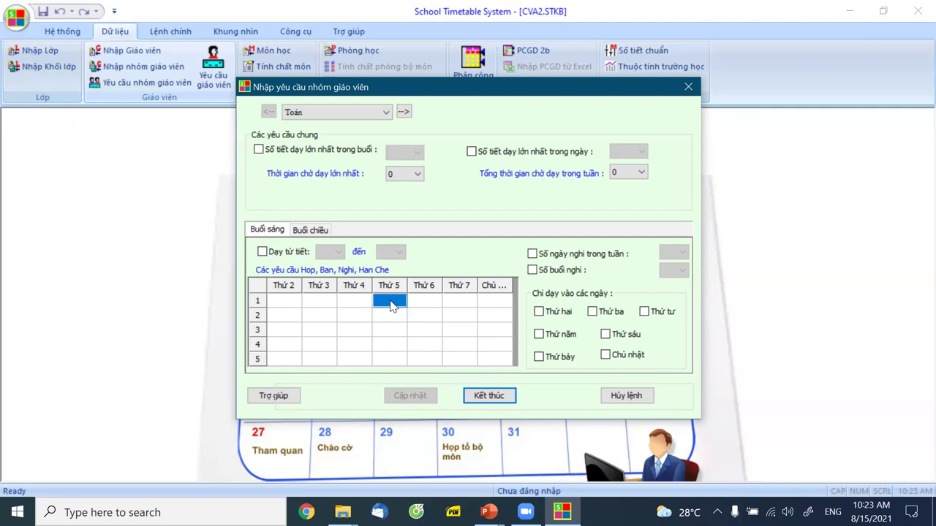
{"action": "right_click", "coordinate": [390, 306]}
{"action": "left_click", "coordinate": [399, 351]}
{"action": "right_click", "coordinate": [389, 308]}
{"action": "left_click", "coordinate": [428, 350]}
Step: Set morning period 1 on Thứ 7 to Họp for the Văn group
{"action": "left_click", "coordinate": [404, 111]}
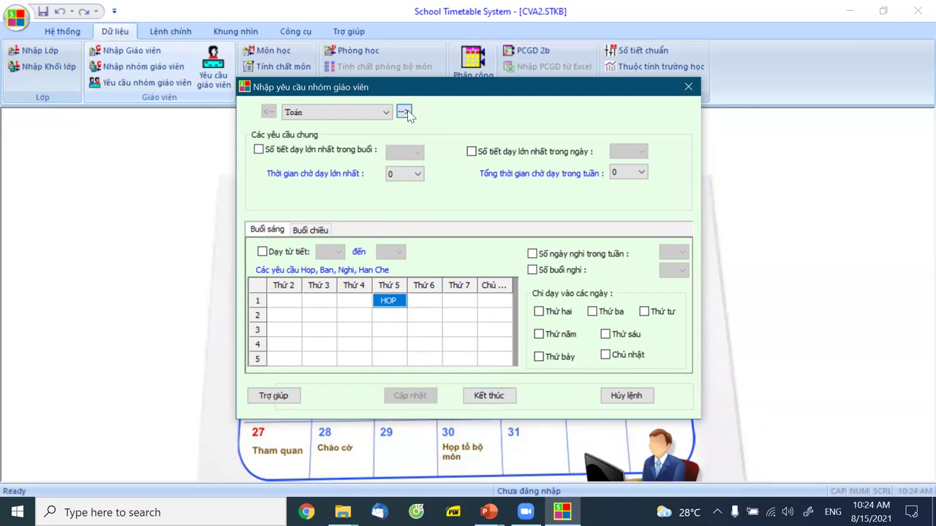
{"action": "left_click", "coordinate": [462, 304]}
{"action": "right_click", "coordinate": [462, 304]}
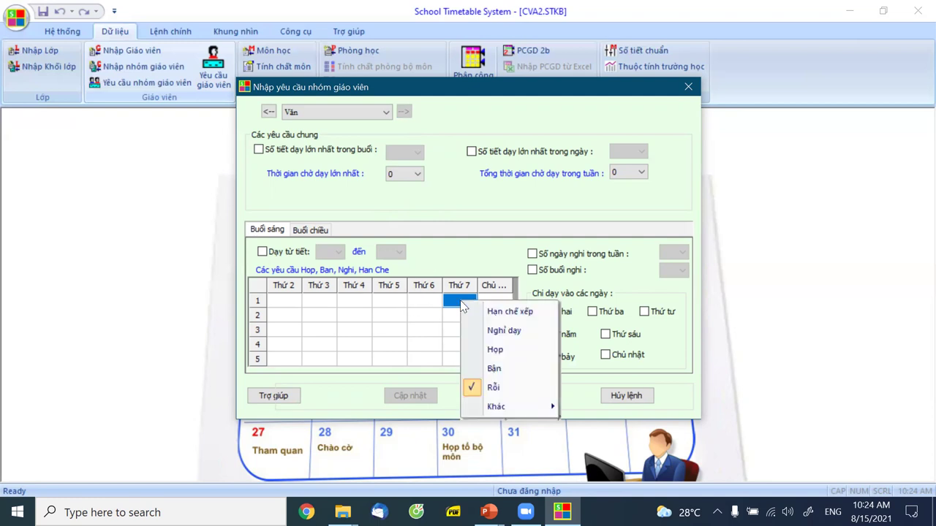
{"action": "key", "text": "Escape"}
{"action": "right_click", "coordinate": [461, 304]}
{"action": "left_click", "coordinate": [495, 347]}
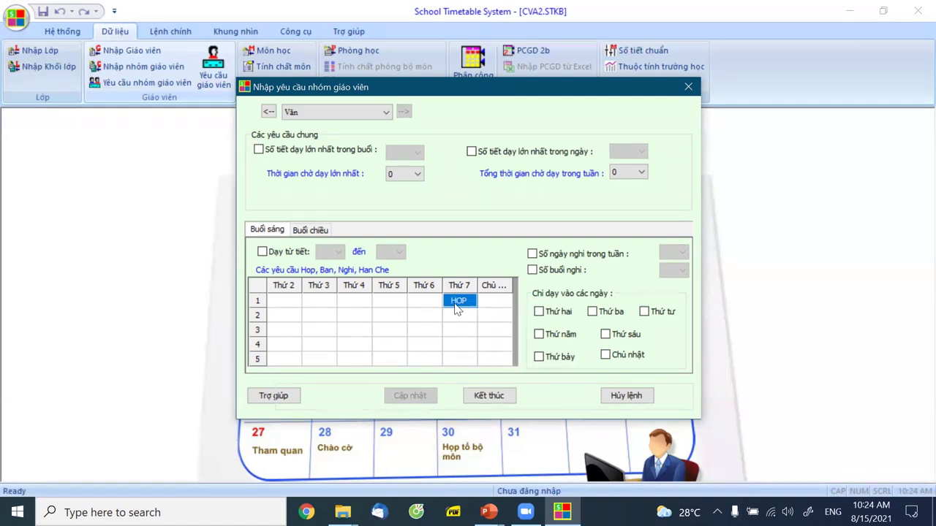
Step: Check the meeting slots of the Toán and Văn groups and finish the teacher group requirements
{"action": "left_click", "coordinate": [268, 111]}
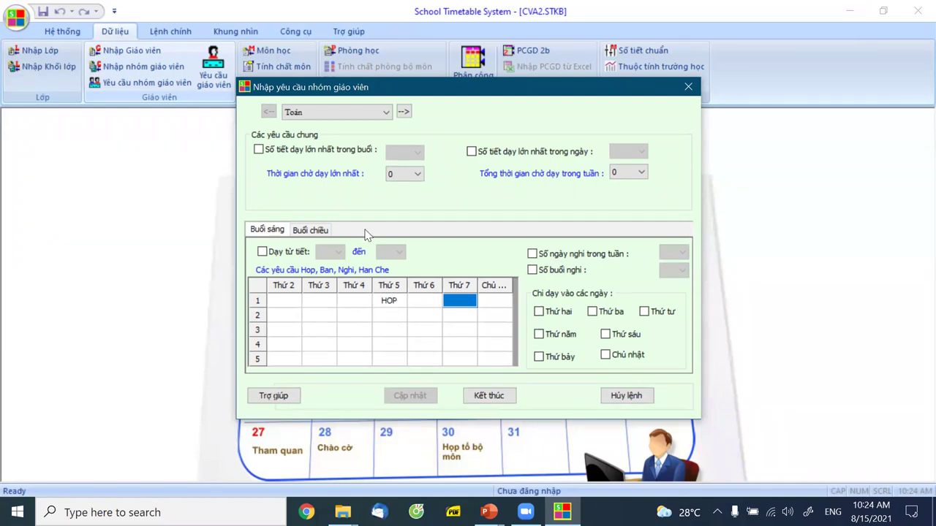
{"action": "left_click", "coordinate": [402, 112]}
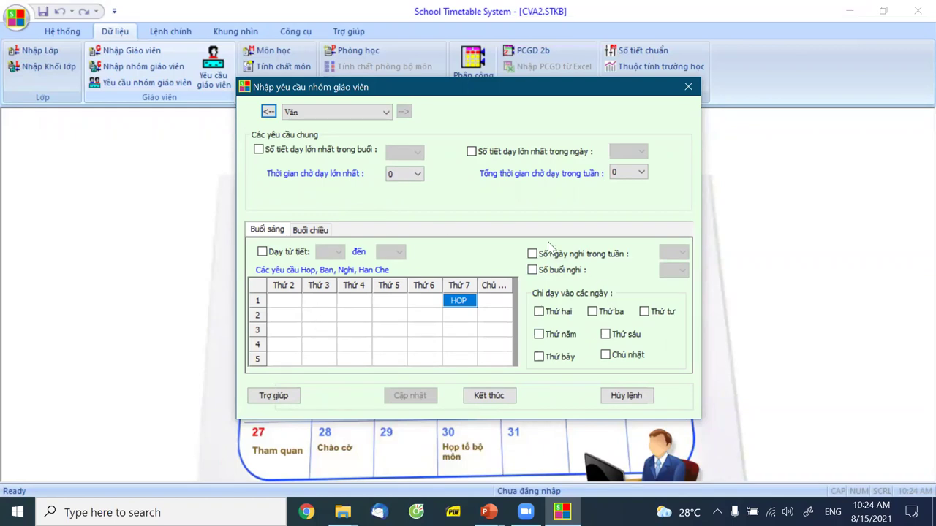
{"action": "left_click", "coordinate": [488, 397]}
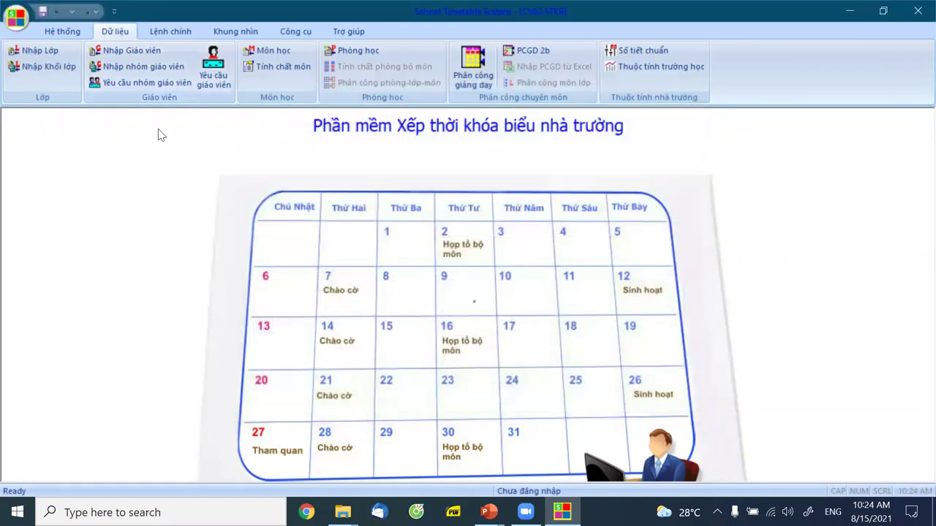
Step: Open the individual teacher requirements and check the meeting slots of successive teachers
{"action": "left_click", "coordinate": [214, 76]}
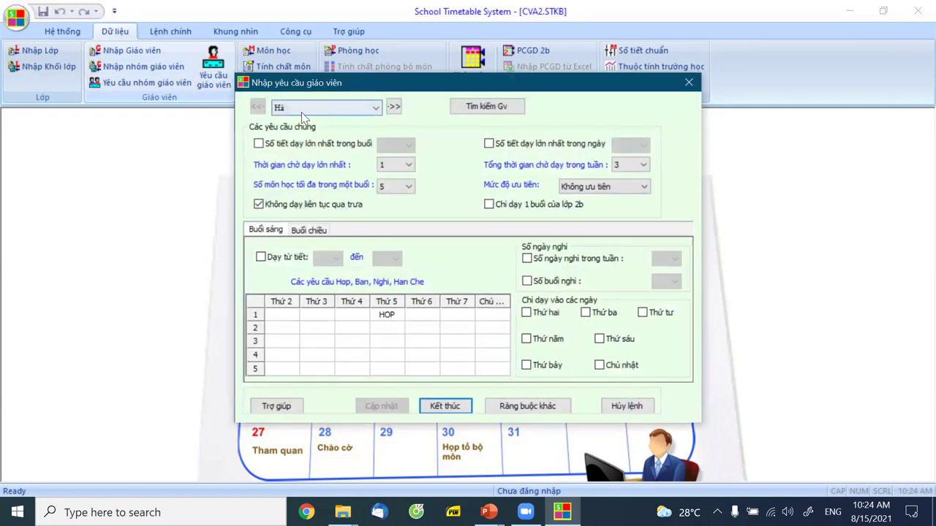
{"action": "left_click", "coordinate": [394, 107]}
{"action": "left_click", "coordinate": [393, 107]}
{"action": "left_click", "coordinate": [393, 108]}
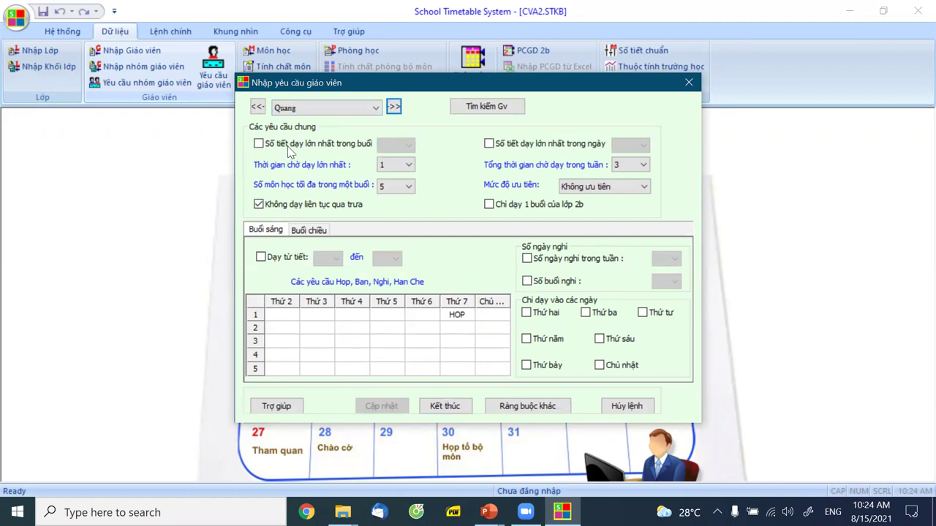
Step: Choose the fourth teacher in the list and mark morning period 5 as Nghỉ dạy on Thứ 2 and Thứ 3
{"action": "left_click", "coordinate": [376, 107]}
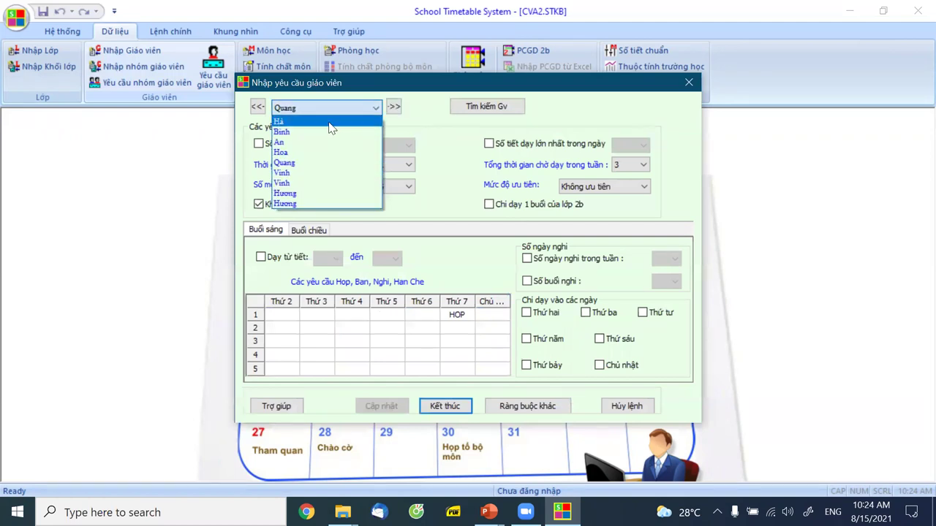
{"action": "left_click", "coordinate": [287, 154]}
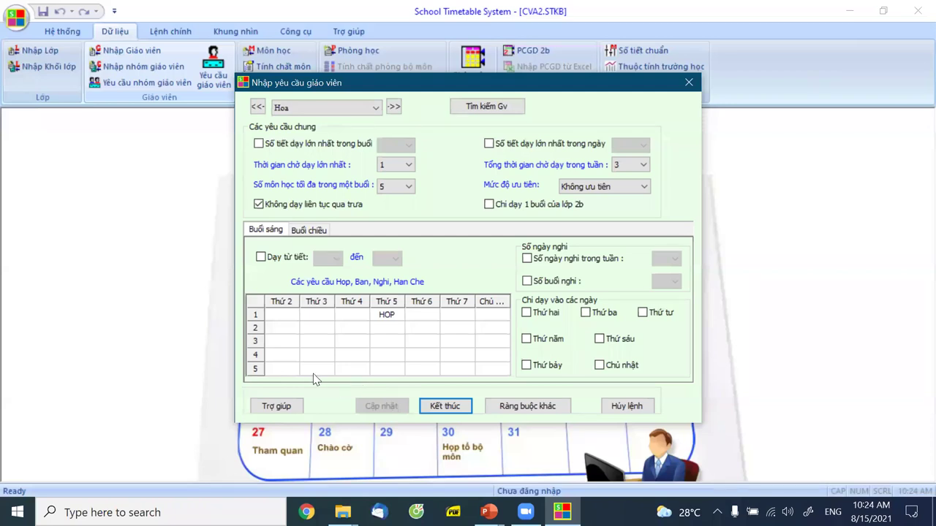
{"action": "right_click", "coordinate": [278, 372]}
{"action": "left_click", "coordinate": [281, 375]}
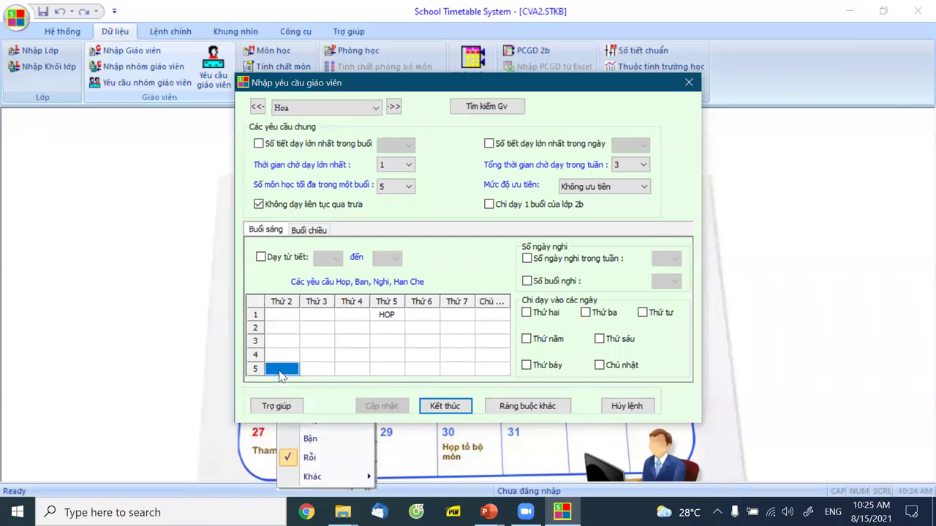
{"action": "right_click", "coordinate": [280, 371]}
{"action": "left_click", "coordinate": [322, 401]}
{"action": "left_click", "coordinate": [322, 370]}
{"action": "right_click", "coordinate": [322, 370]}
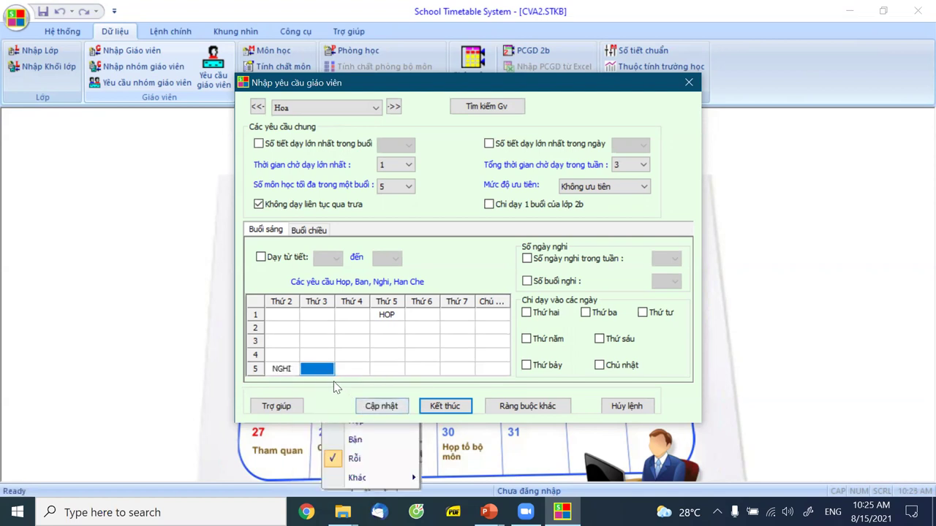
{"action": "right_click", "coordinate": [324, 369]}
{"action": "left_click", "coordinate": [350, 395]}
Step: Mark morning period 5 as Nghỉ dạy on Thứ 4, Thứ 5 and Thứ 6 for the fourth teacher
{"action": "left_click", "coordinate": [353, 372]}
{"action": "right_click", "coordinate": [353, 373]}
{"action": "left_click", "coordinate": [383, 402]}
{"action": "left_click", "coordinate": [389, 372]}
{"action": "right_click", "coordinate": [391, 372]}
{"action": "left_click", "coordinate": [432, 404]}
{"action": "left_click", "coordinate": [426, 371]}
{"action": "right_click", "coordinate": [426, 372]}
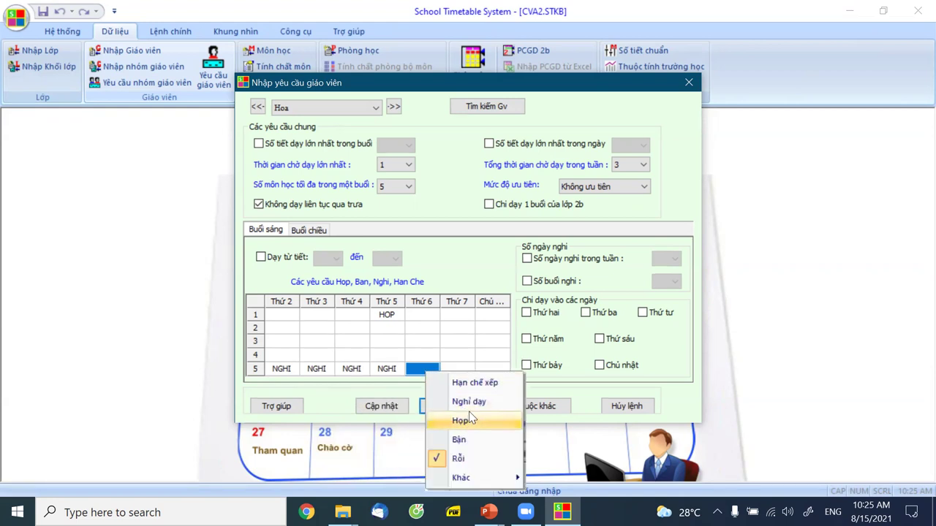
{"action": "left_click", "coordinate": [468, 401]}
Step: Mark morning period 5 as Nghỉ dạy on Thứ 7 and Chủ nhật for the same teacher
{"action": "left_click", "coordinate": [458, 371]}
{"action": "right_click", "coordinate": [459, 373]}
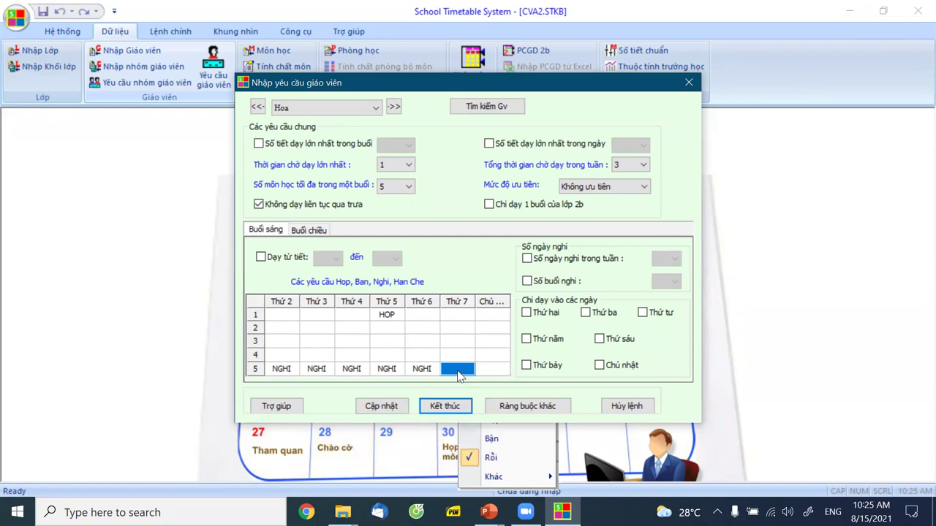
{"action": "right_click", "coordinate": [457, 374]}
{"action": "left_click", "coordinate": [491, 401]}
{"action": "left_click", "coordinate": [494, 370]}
{"action": "right_click", "coordinate": [500, 373]}
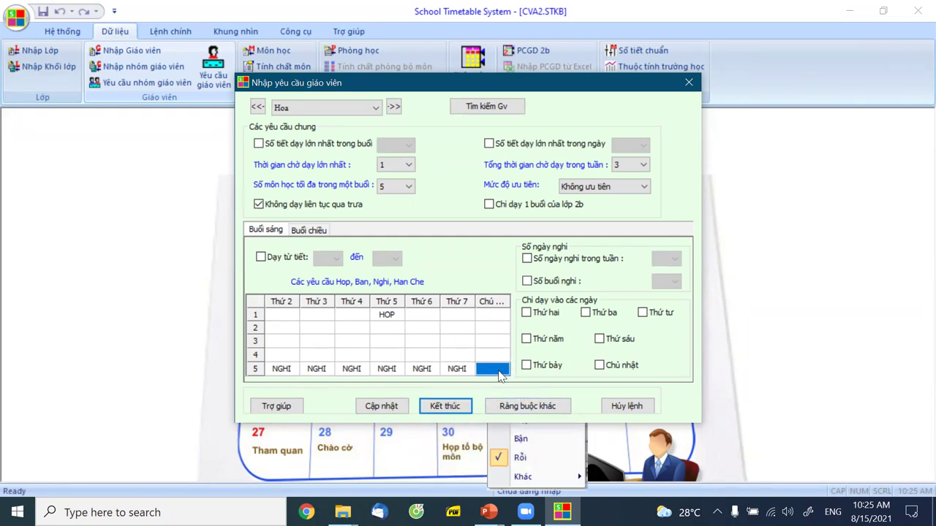
{"action": "left_click", "coordinate": [529, 402]}
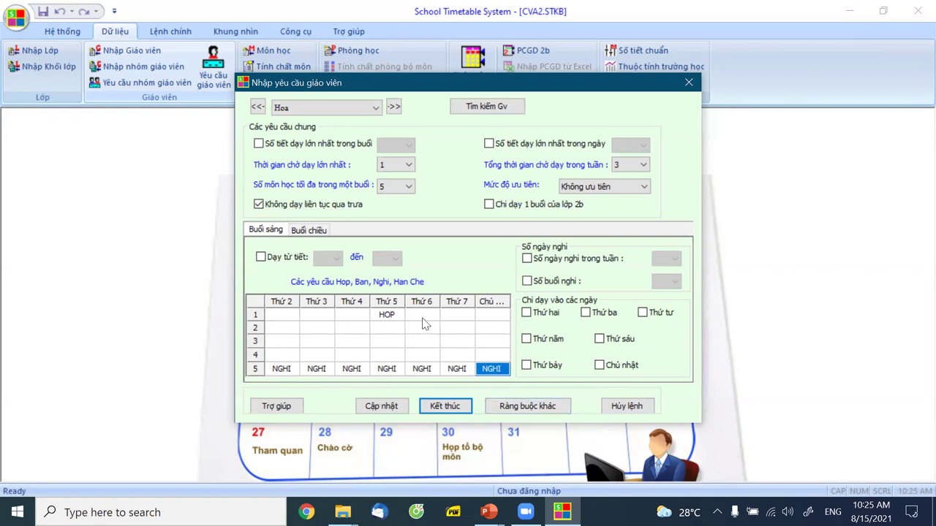
Step: Enable the morning teaching range Dạy từ tiết and set it from period 1 to period 4
{"action": "left_click", "coordinate": [260, 258]}
{"action": "left_click", "coordinate": [328, 259]}
{"action": "left_click", "coordinate": [328, 274]}
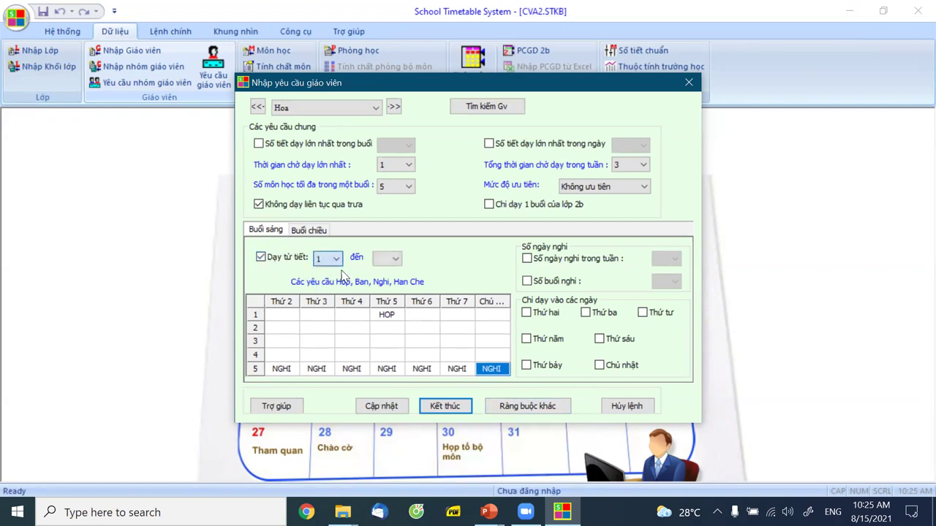
{"action": "left_click", "coordinate": [394, 262]}
{"action": "left_click", "coordinate": [393, 302]}
{"action": "left_click", "coordinate": [342, 334]}
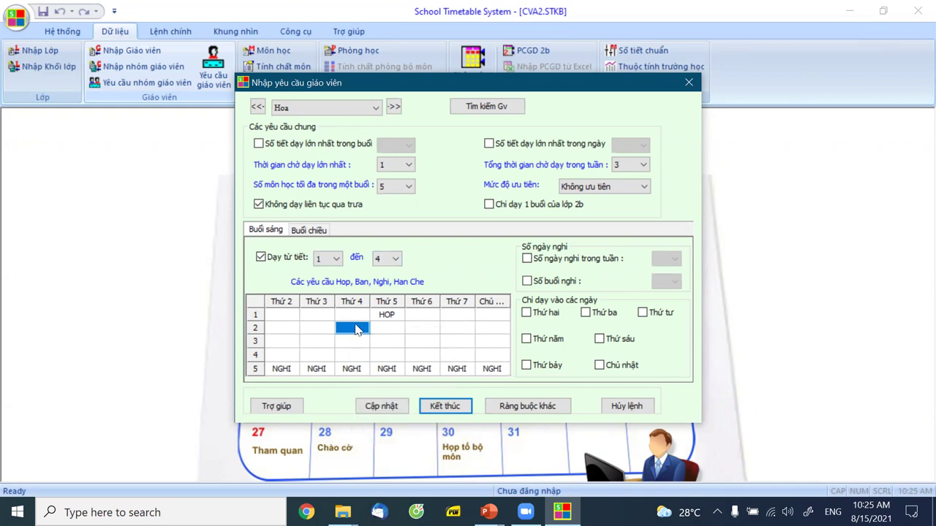
{"action": "right_click", "coordinate": [357, 330]}
{"action": "key", "text": "Escape"}
{"action": "left_click", "coordinate": [381, 344]}
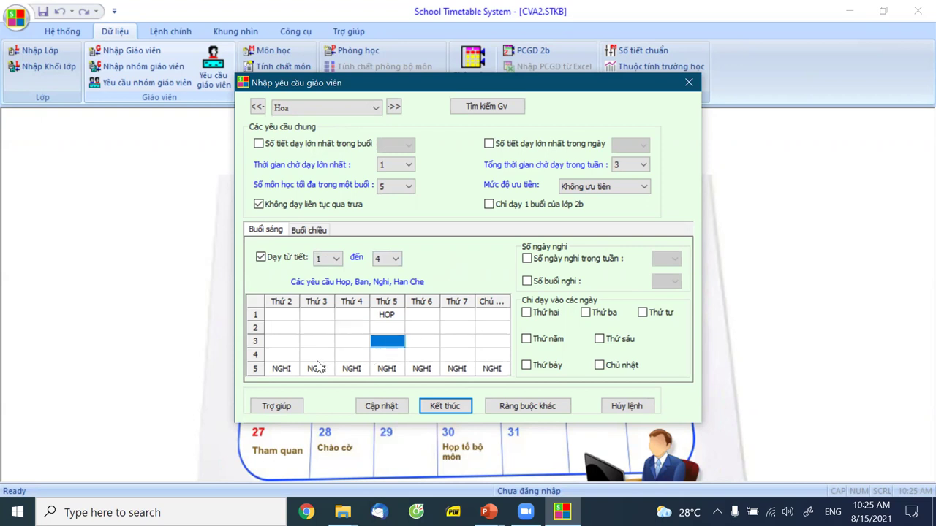
{"action": "left_click", "coordinate": [388, 315]}
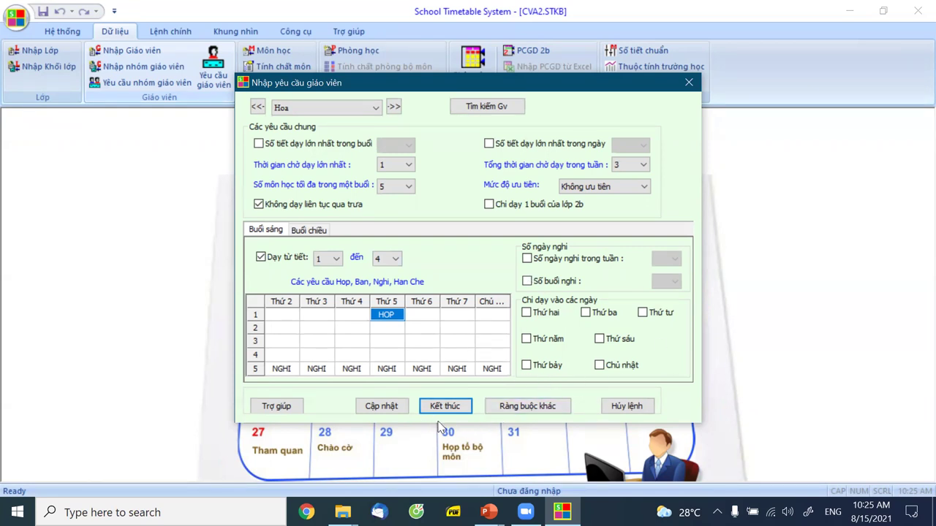
Step: Try the Một ngày chỉ dạy một địa điểm and Dạy một địa điểm trong một buổi constraints, and cancel the teacher's requirements
{"action": "left_click", "coordinate": [534, 409]}
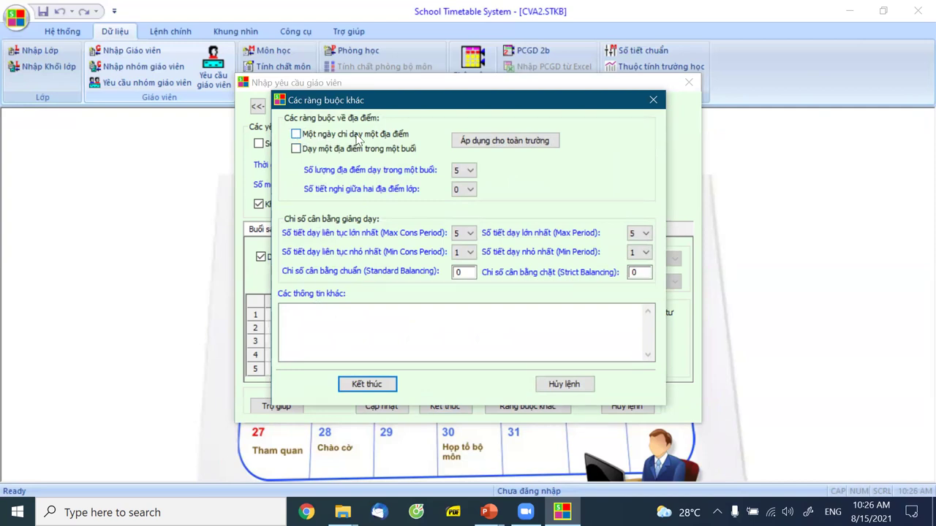
{"action": "left_click", "coordinate": [296, 135]}
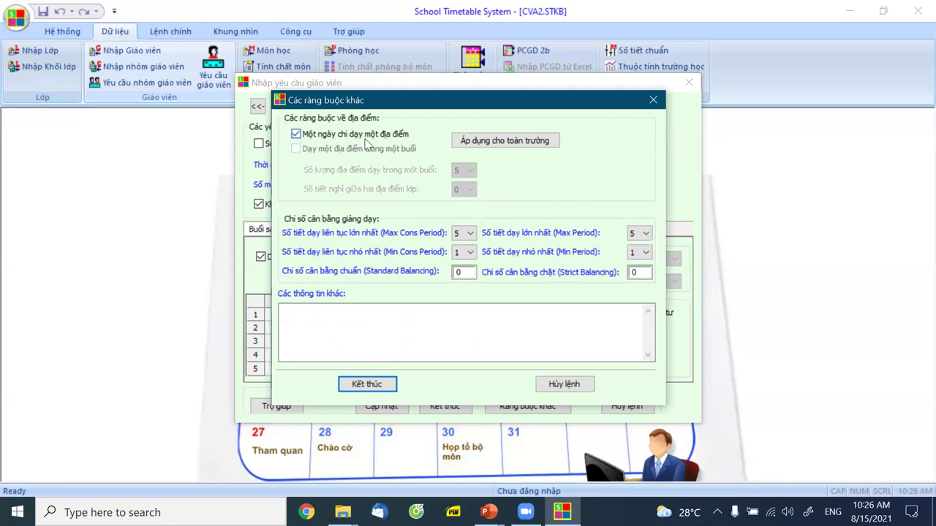
{"action": "left_click", "coordinate": [296, 134]}
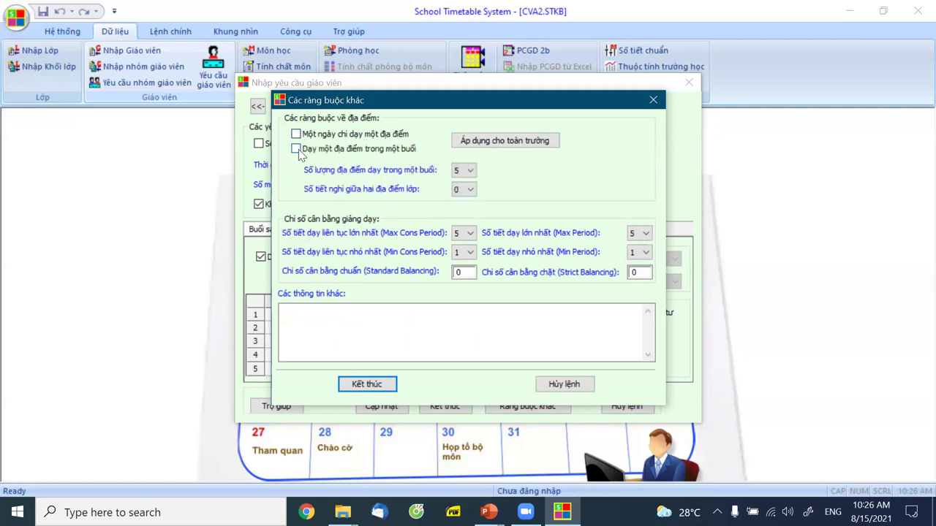
{"action": "left_click", "coordinate": [296, 149]}
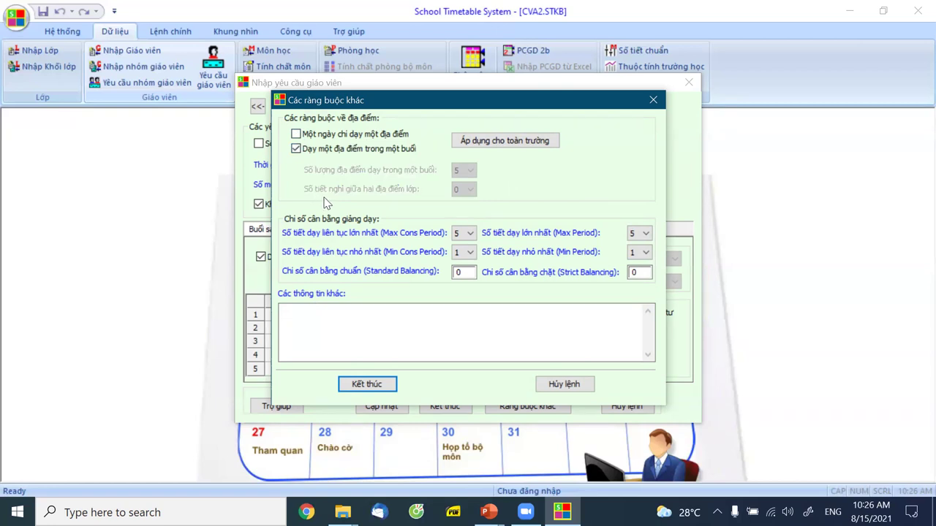
{"action": "left_click", "coordinate": [304, 148]}
{"action": "left_click", "coordinate": [304, 148]}
{"action": "left_click", "coordinate": [305, 149]}
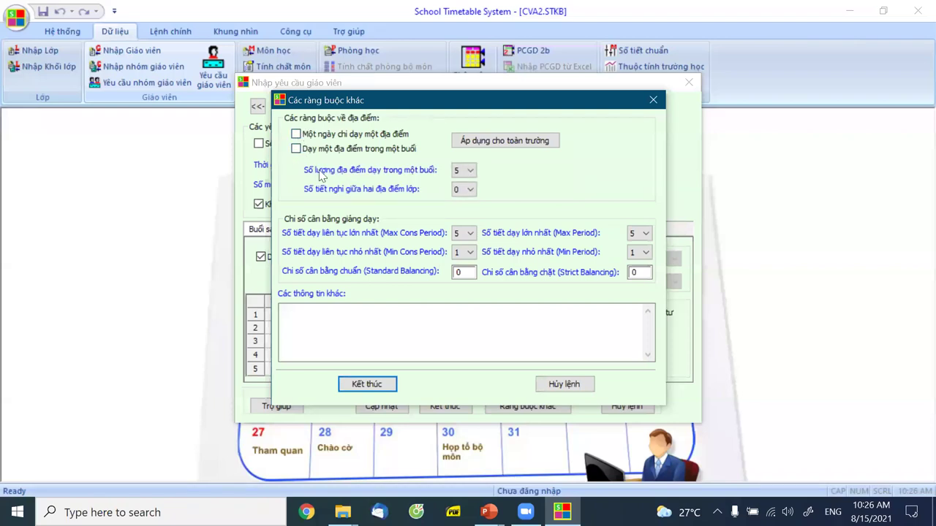
{"action": "left_click", "coordinate": [560, 386]}
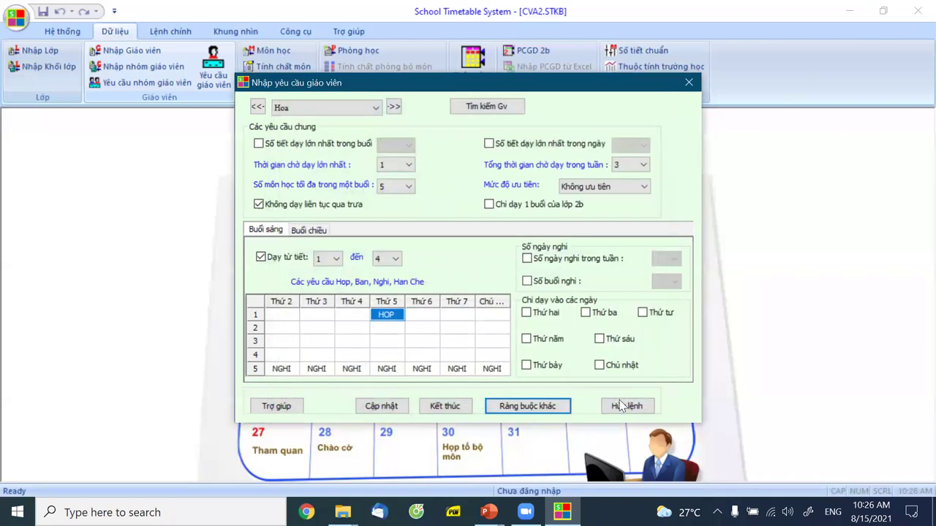
{"action": "left_click", "coordinate": [627, 408]}
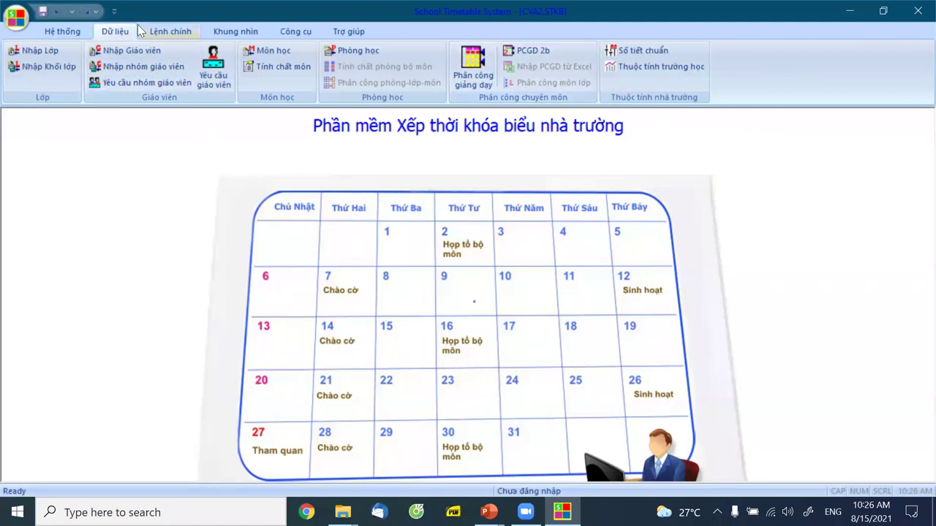
Step: Open the teaching assignment table (Phân công giảng dạy) and review its subject columns for Khối 6
{"action": "left_click", "coordinate": [60, 37]}
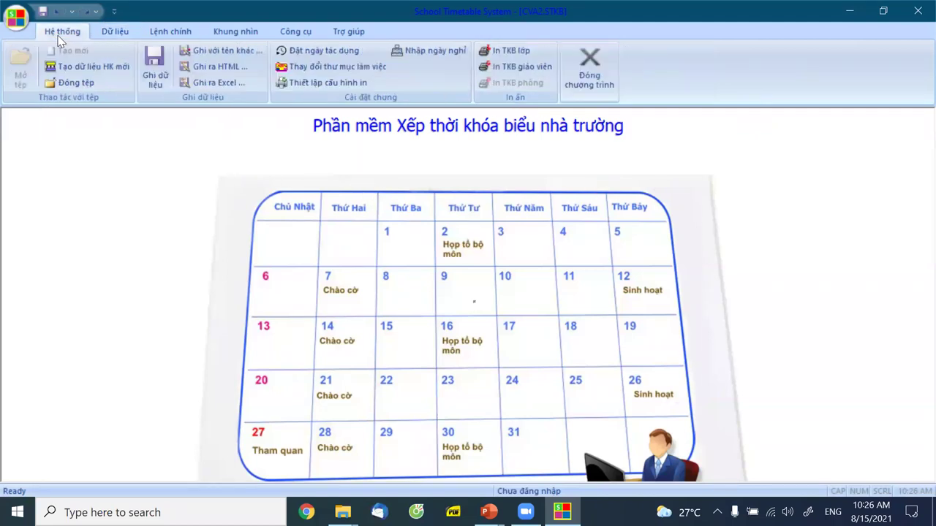
{"action": "left_click", "coordinate": [114, 31]}
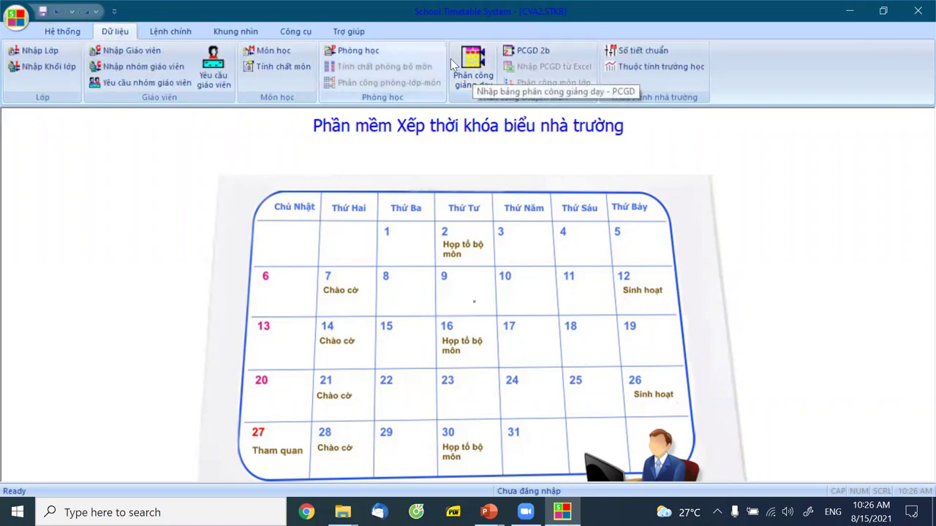
{"action": "left_click", "coordinate": [471, 75]}
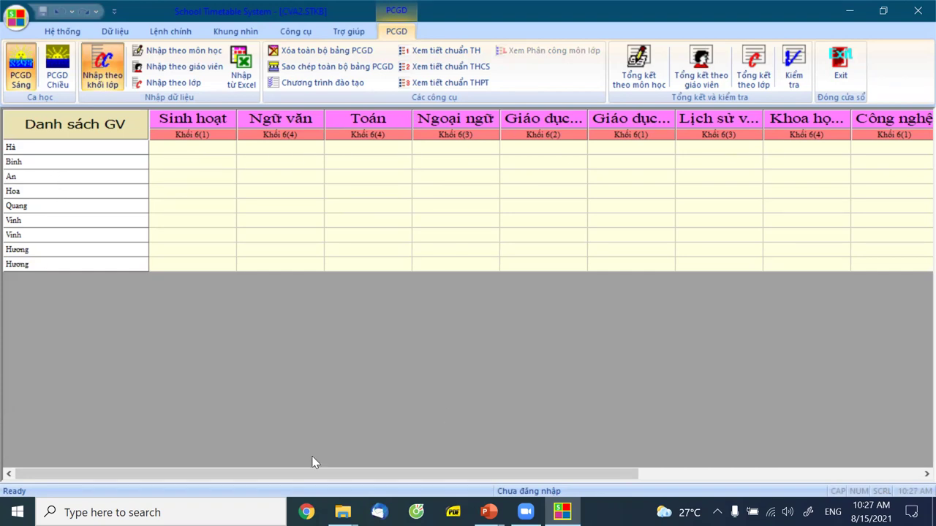
{"action": "left_click_drag", "start_coordinate": [204, 472], "coordinate": [486, 497]}
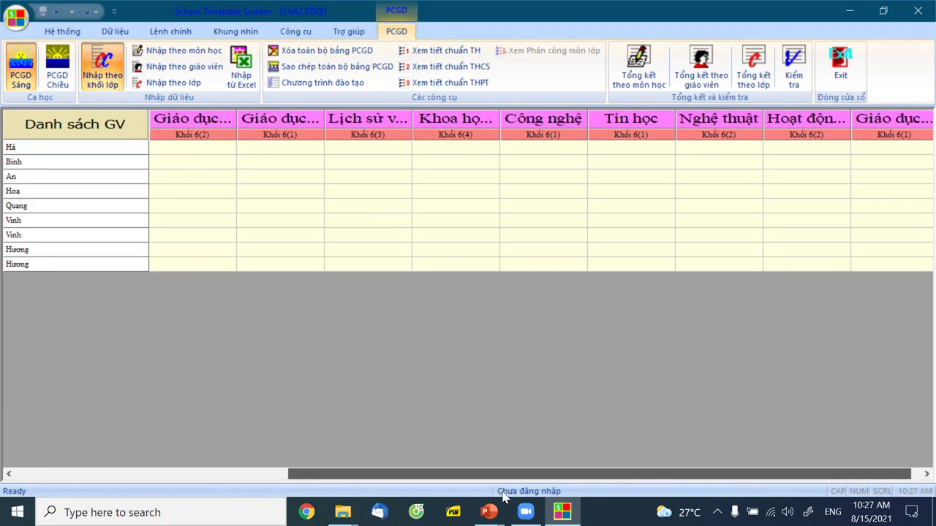
{"action": "left_click_drag", "start_coordinate": [609, 476], "coordinate": [247, 320]}
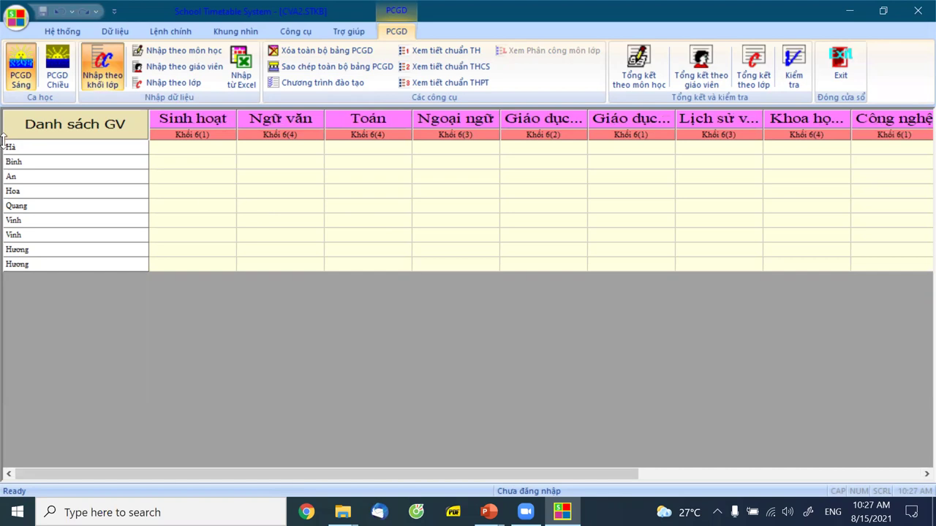
Step: Limit the teaching assignment table to the Toán teacher group
{"action": "right_click", "coordinate": [68, 131]}
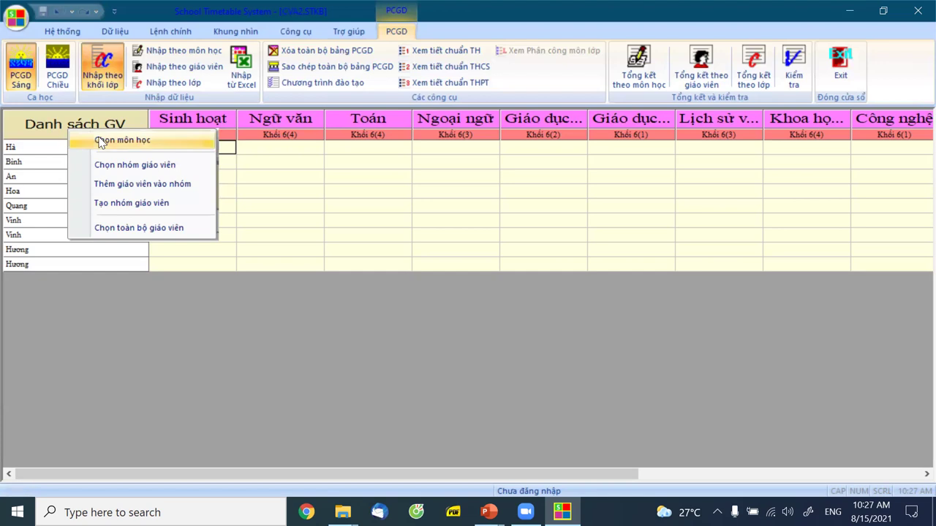
{"action": "left_click", "coordinate": [131, 166]}
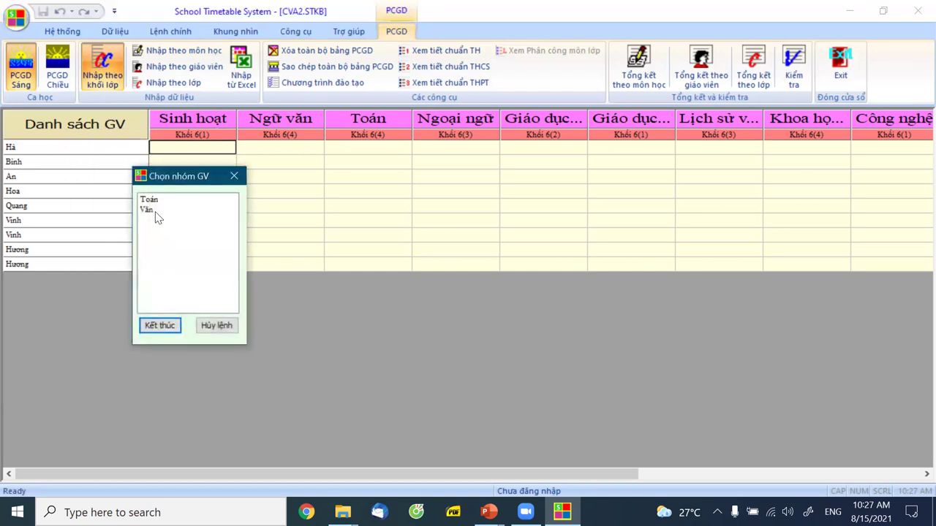
{"action": "left_click", "coordinate": [150, 201]}
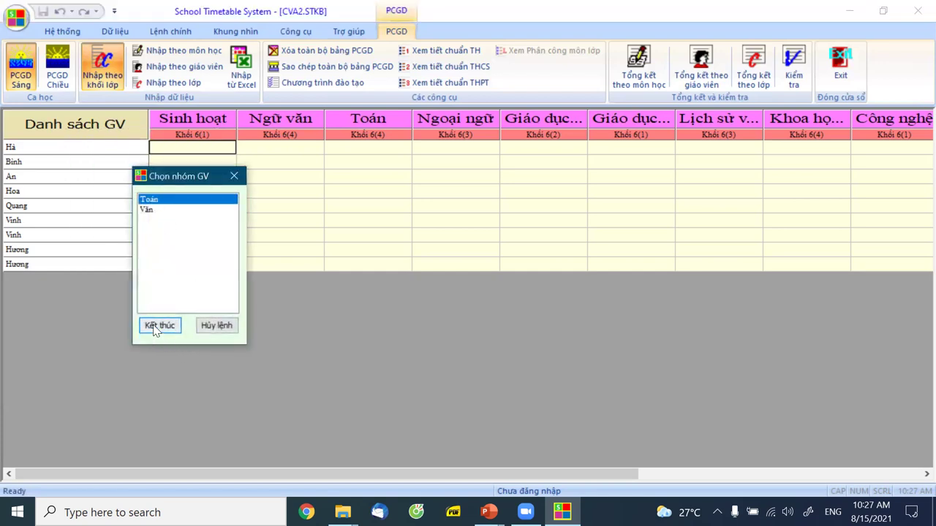
{"action": "left_click", "coordinate": [159, 325]}
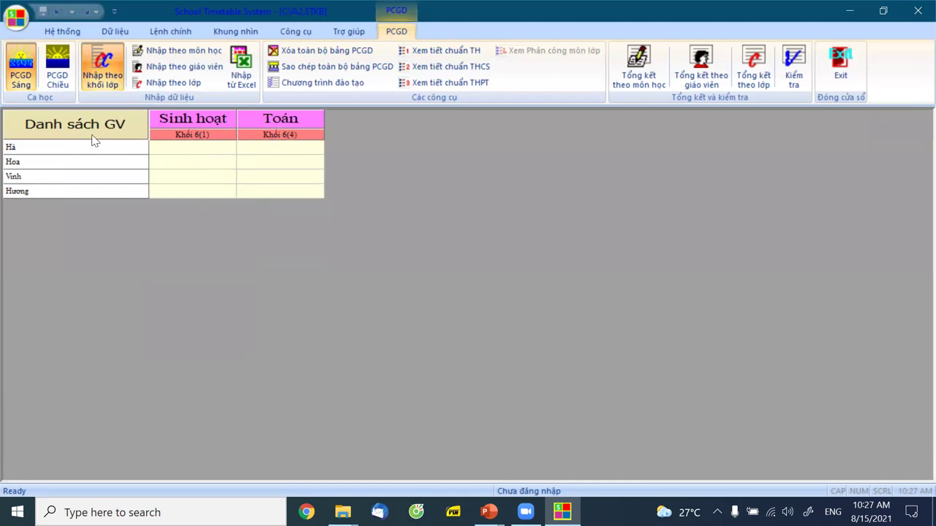
Step: Assign Sinh hoạt of class 6A to the first teacher in the Toán group and of class 6C to the third
{"action": "right_click", "coordinate": [189, 152]}
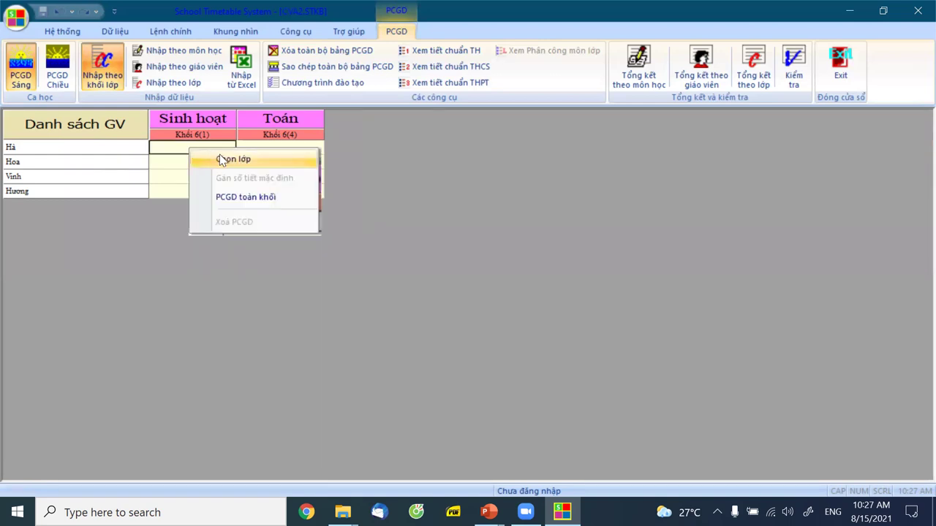
{"action": "left_click", "coordinate": [218, 158]}
{"action": "left_click", "coordinate": [408, 159]}
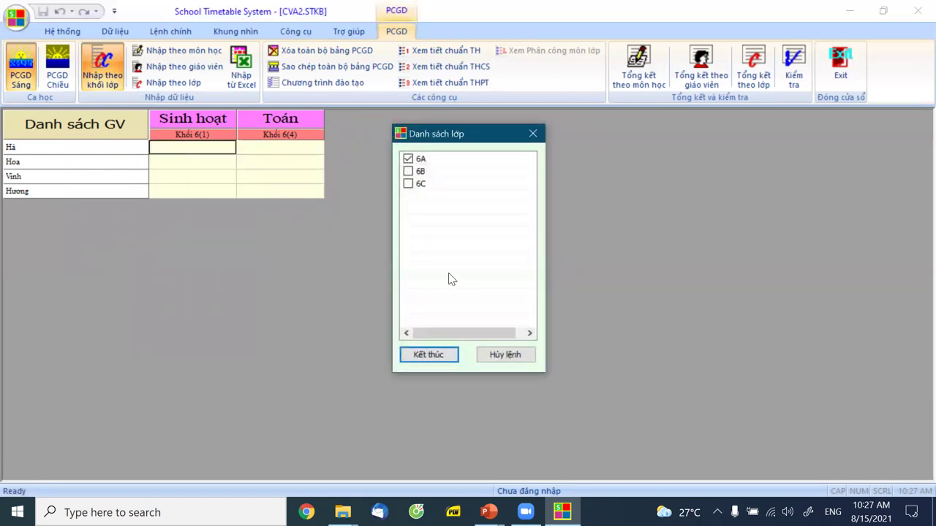
{"action": "left_click", "coordinate": [437, 356]}
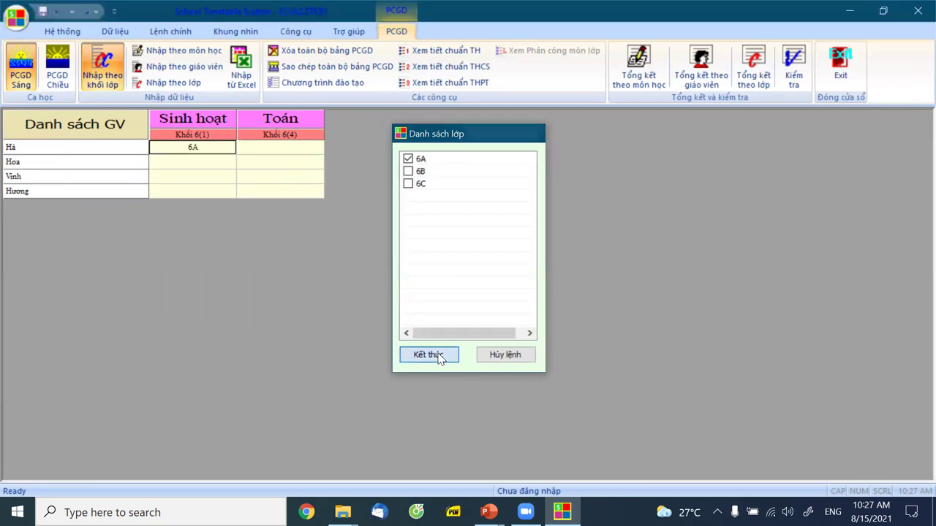
{"action": "right_click", "coordinate": [180, 176]}
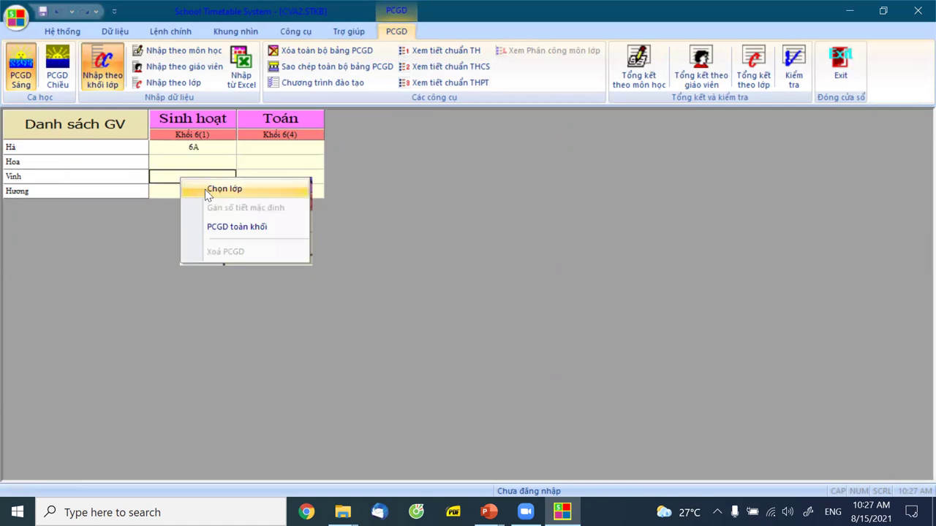
{"action": "left_click", "coordinate": [220, 188]}
{"action": "left_click", "coordinate": [409, 172]}
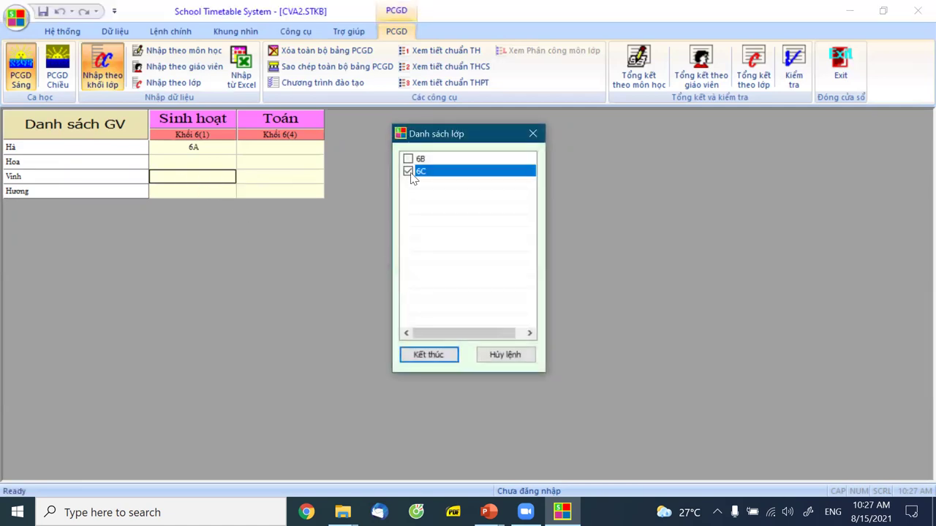
{"action": "left_click", "coordinate": [432, 356]}
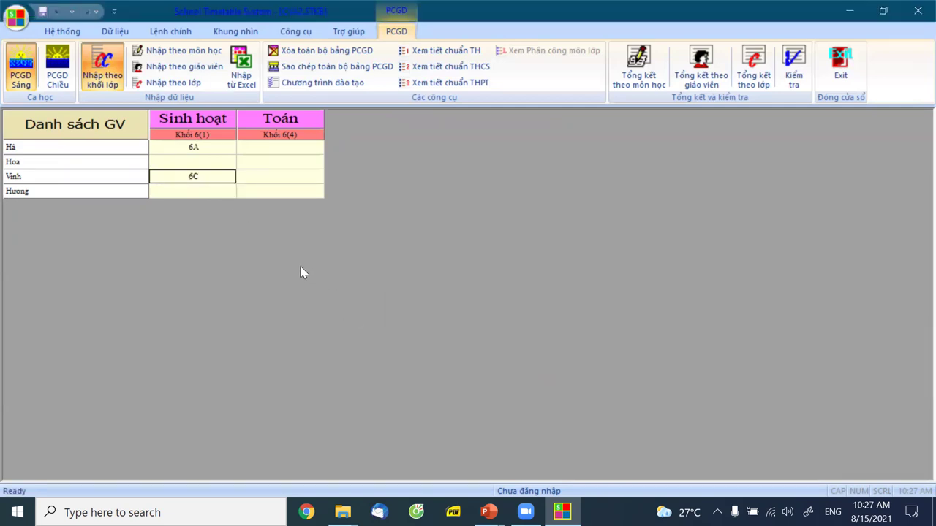
Step: Assign Sinh hoạt of class 6B to the second teacher in the Toán group
{"action": "right_click", "coordinate": [179, 163]}
{"action": "left_click", "coordinate": [200, 174]}
{"action": "left_click", "coordinate": [408, 158]}
{"action": "left_click", "coordinate": [424, 354]}
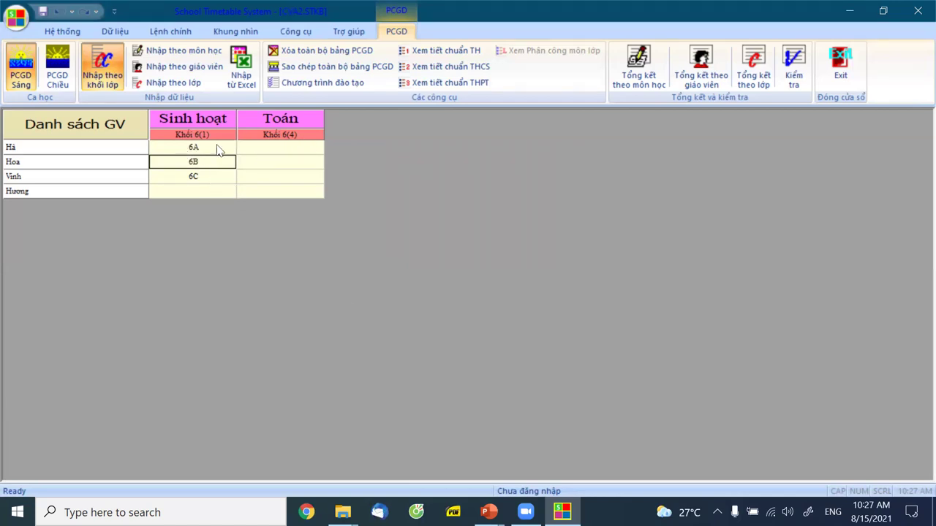
Step: Assign Toán of class 6A to the first teacher and of class 6B to the second teacher
{"action": "right_click", "coordinate": [259, 150]}
{"action": "left_click", "coordinate": [296, 155]}
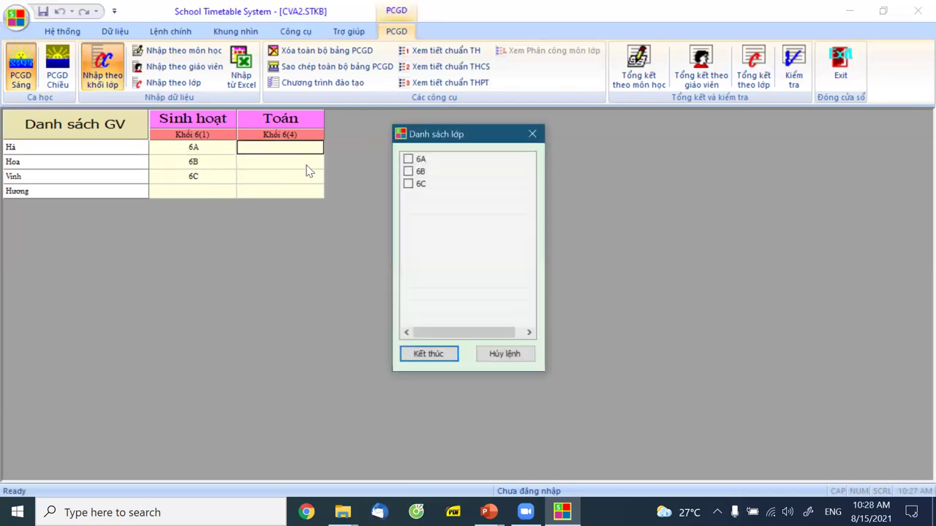
{"action": "left_click", "coordinate": [407, 159]}
{"action": "left_click", "coordinate": [438, 354]}
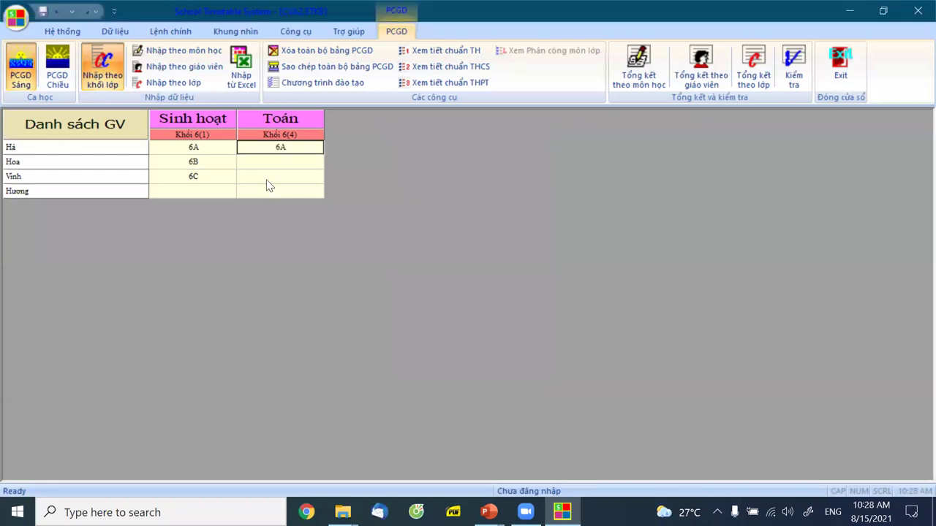
{"action": "right_click", "coordinate": [266, 162]}
{"action": "left_click", "coordinate": [292, 174]}
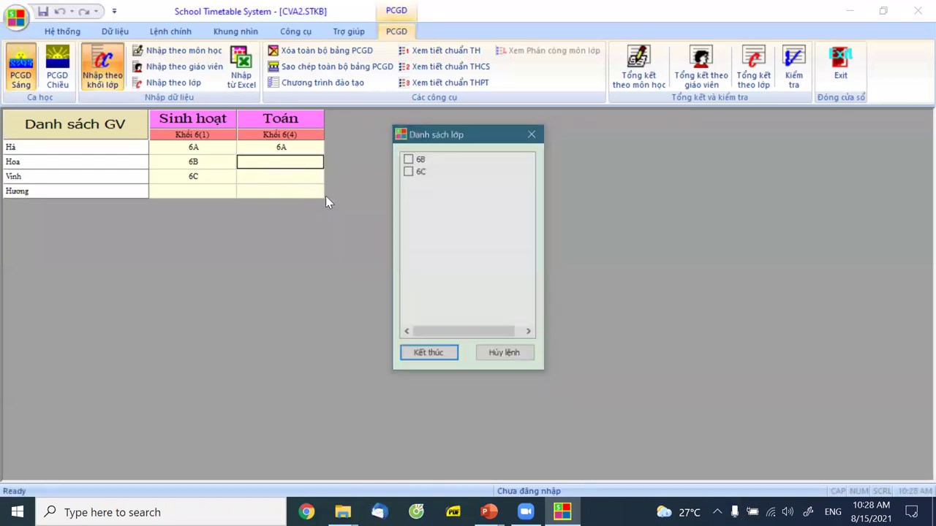
{"action": "left_click", "coordinate": [407, 158]}
{"action": "left_click", "coordinate": [428, 355]}
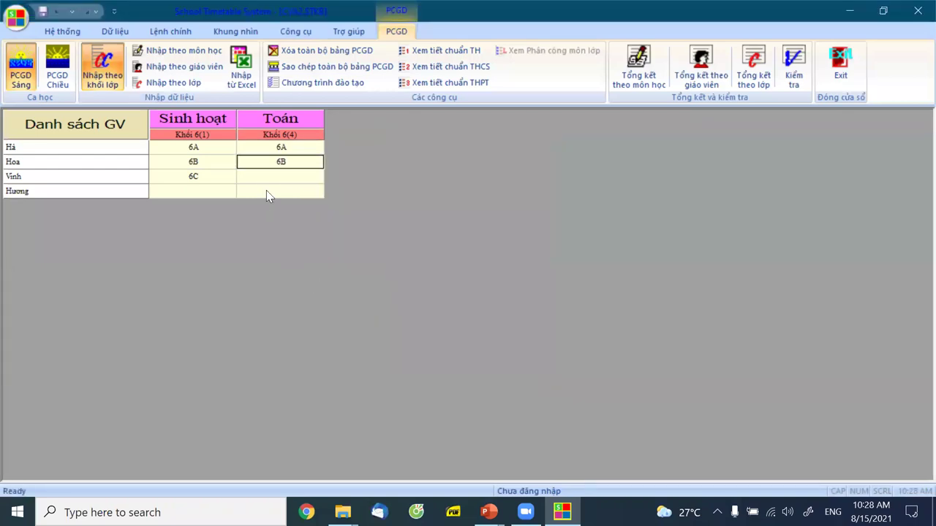
Step: Assign Toán of class 6C to the third teacher in the Toán group
{"action": "right_click", "coordinate": [272, 178]}
{"action": "left_click", "coordinate": [292, 187]}
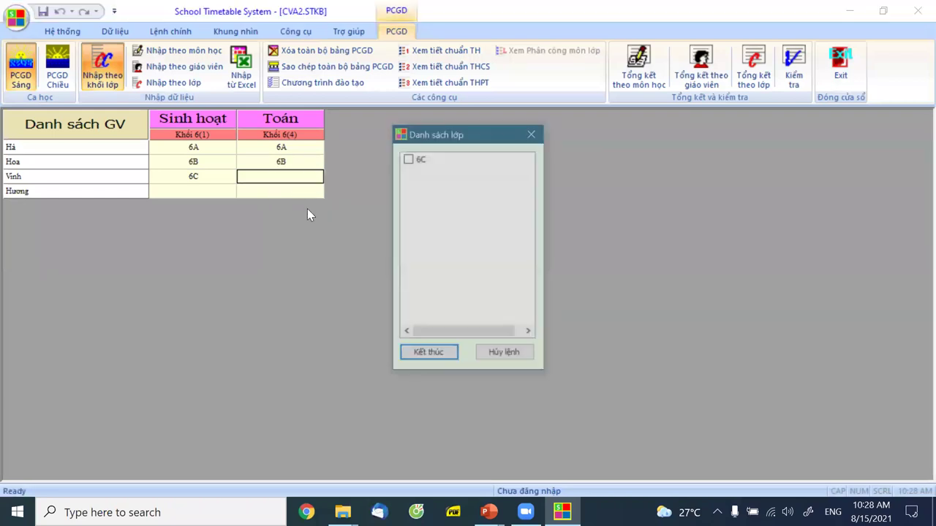
{"action": "left_click", "coordinate": [408, 159]}
{"action": "left_click", "coordinate": [421, 355]}
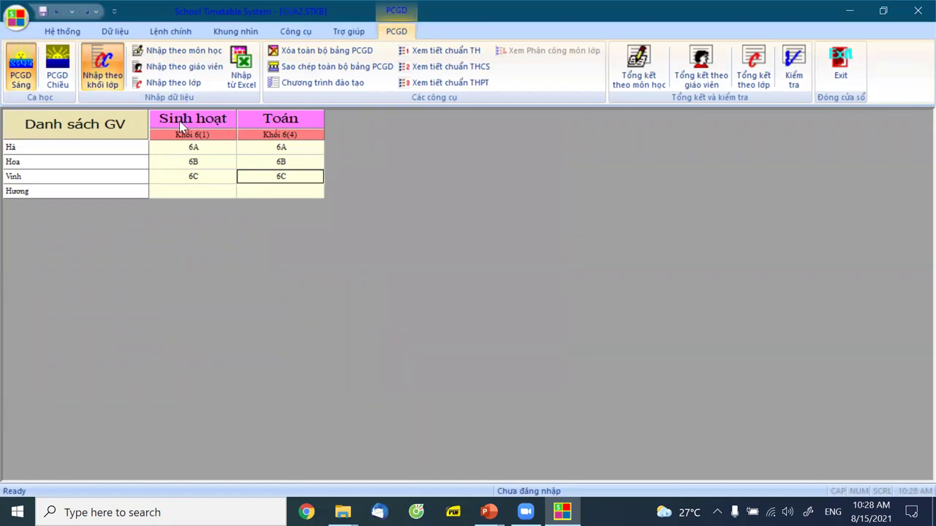
Step: Show all teachers in the assignment table and limit its subjects to Sinh hoạt and Khoa học tự nhiên
{"action": "right_click", "coordinate": [114, 130]}
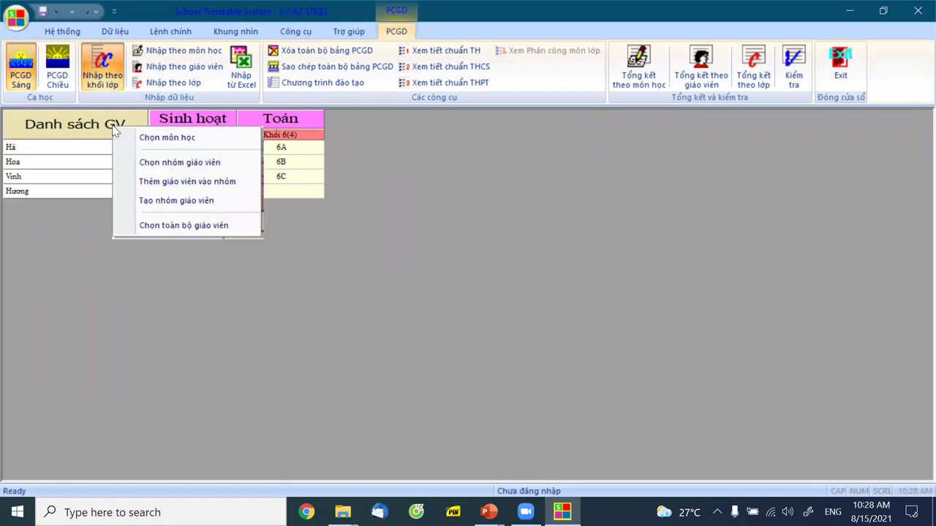
{"action": "left_click", "coordinate": [184, 225]}
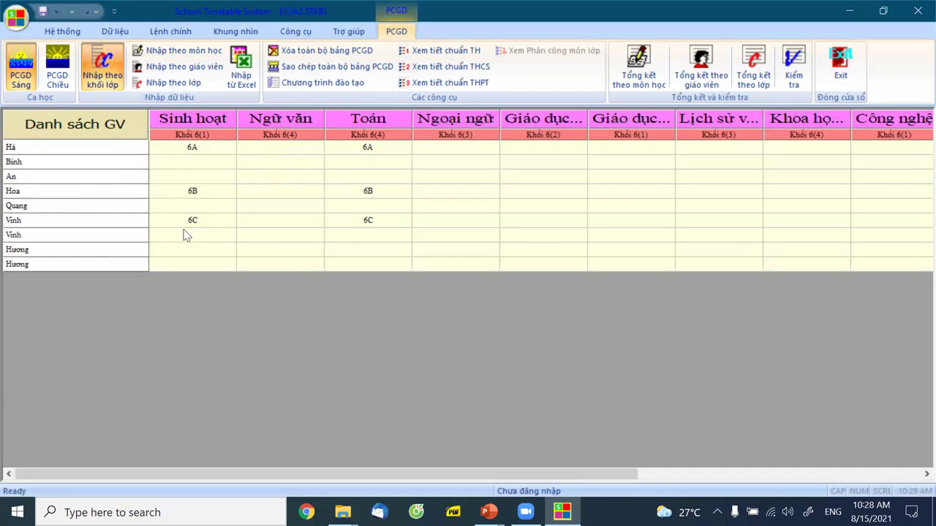
{"action": "right_click", "coordinate": [194, 118]}
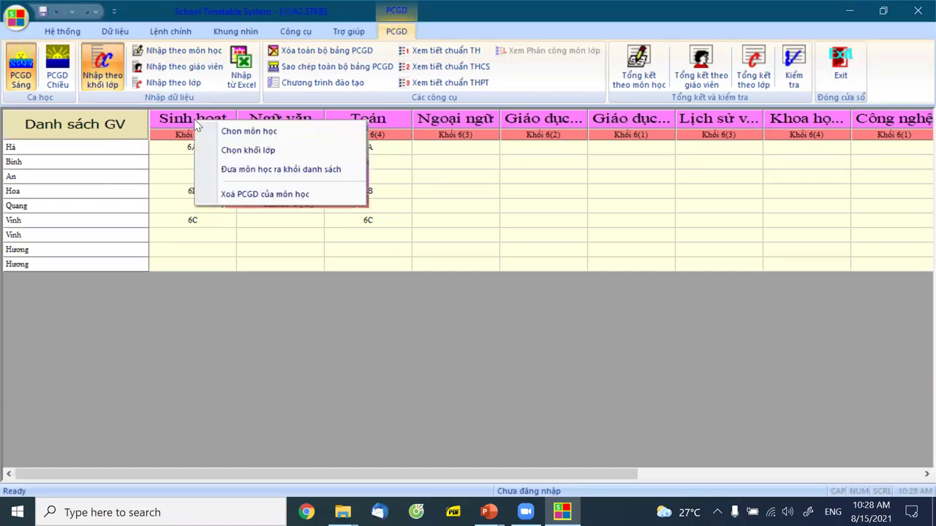
{"action": "left_click", "coordinate": [231, 130]}
{"action": "left_click", "coordinate": [277, 164]}
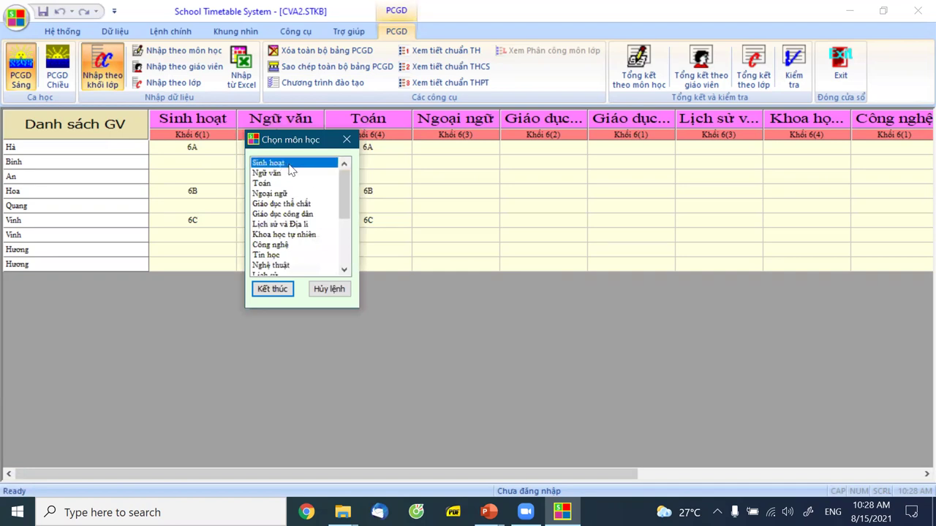
{"action": "double_click", "coordinate": [304, 235]}
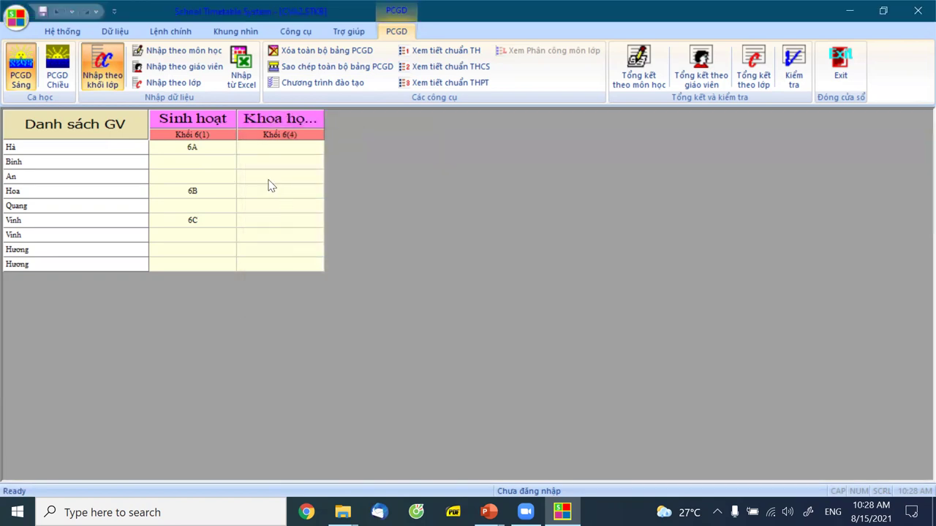
Step: Limit the assignment table's subjects to Sinh hoạt, Khoa học tự nhiên, Vật lí, Hóa học and Sinh học
{"action": "right_click", "coordinate": [208, 121]}
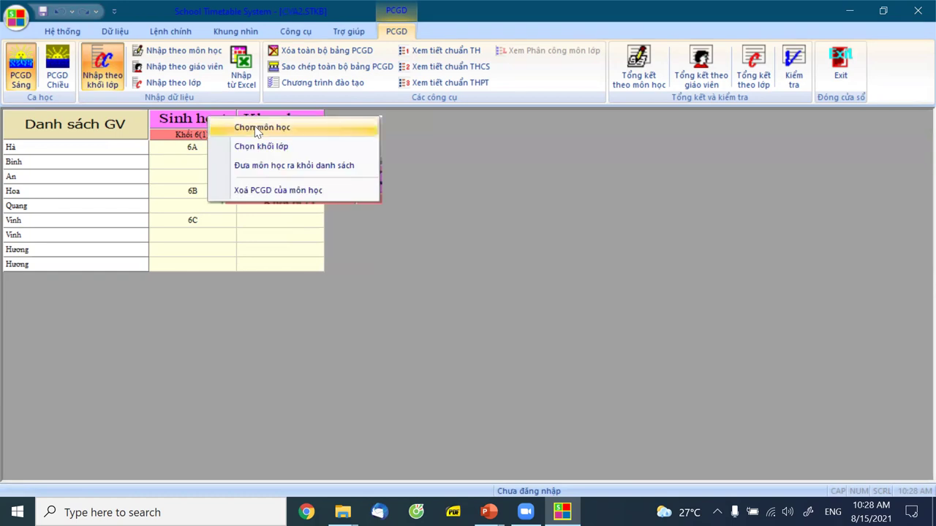
{"action": "left_click", "coordinate": [255, 128]}
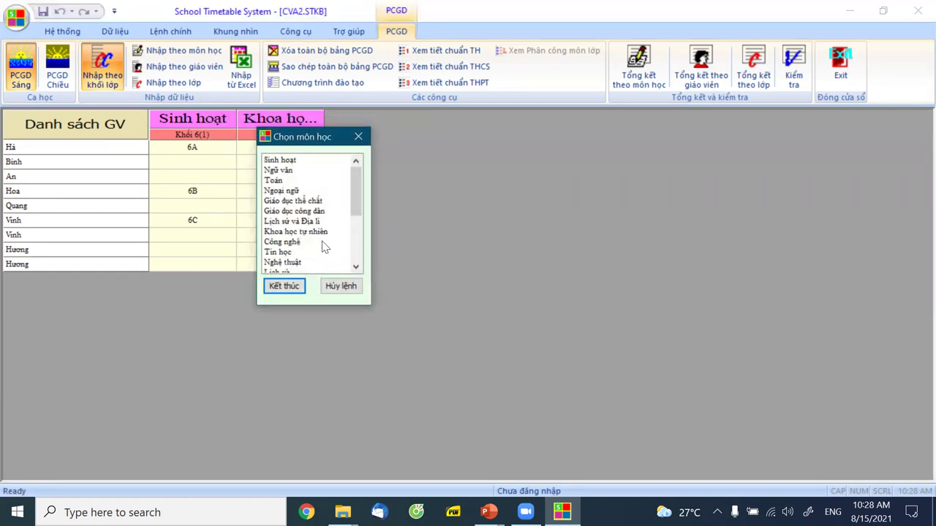
{"action": "left_click", "coordinate": [291, 160]}
{"action": "left_click", "coordinate": [326, 235]}
{"action": "left_click_drag", "start_coordinate": [360, 201], "coordinate": [361, 238]}
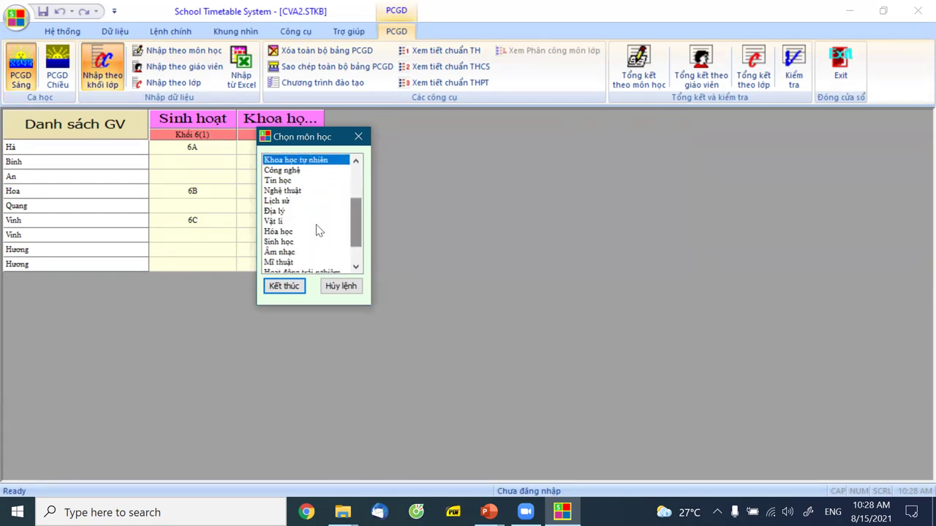
{"action": "left_click", "coordinate": [279, 222]}
{"action": "left_click", "coordinate": [283, 231]}
{"action": "left_click", "coordinate": [286, 241]}
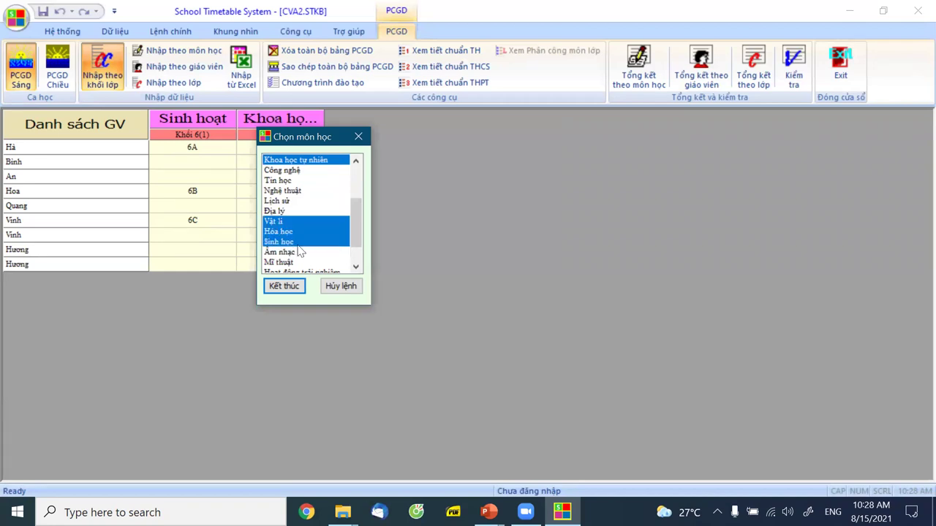
{"action": "left_click", "coordinate": [286, 286]}
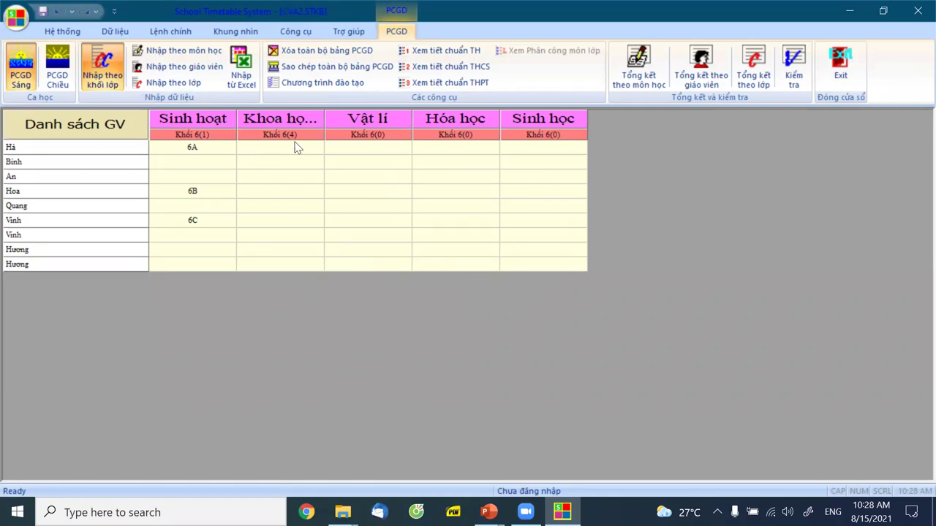
Step: Compare the morning and afternoon teaching assignments, and review the morning ones listed by class
{"action": "left_click", "coordinate": [21, 70]}
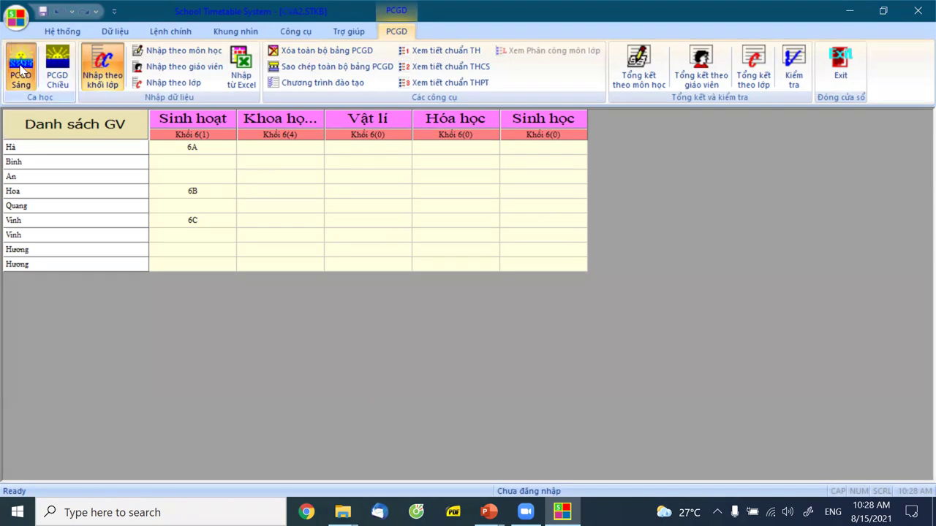
{"action": "left_click", "coordinate": [51, 77]}
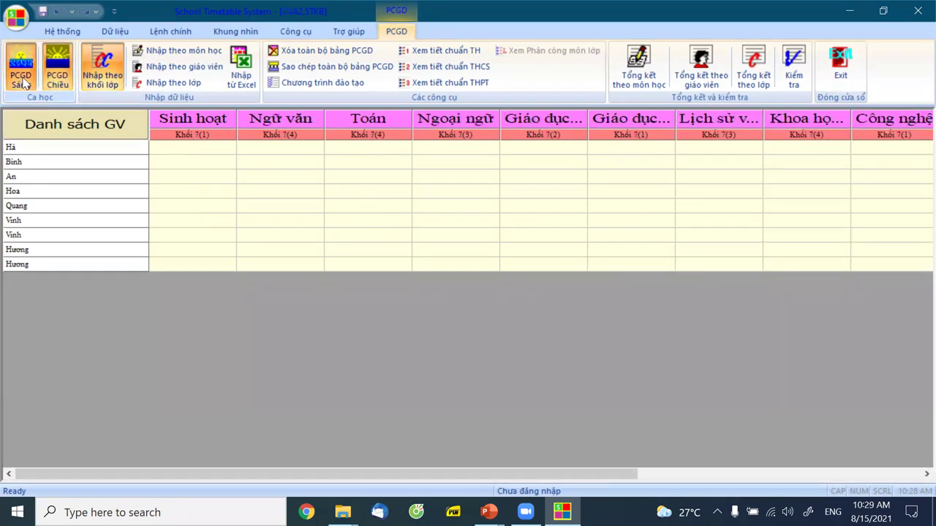
{"action": "left_click", "coordinate": [27, 79]}
{"action": "left_click", "coordinate": [53, 79]}
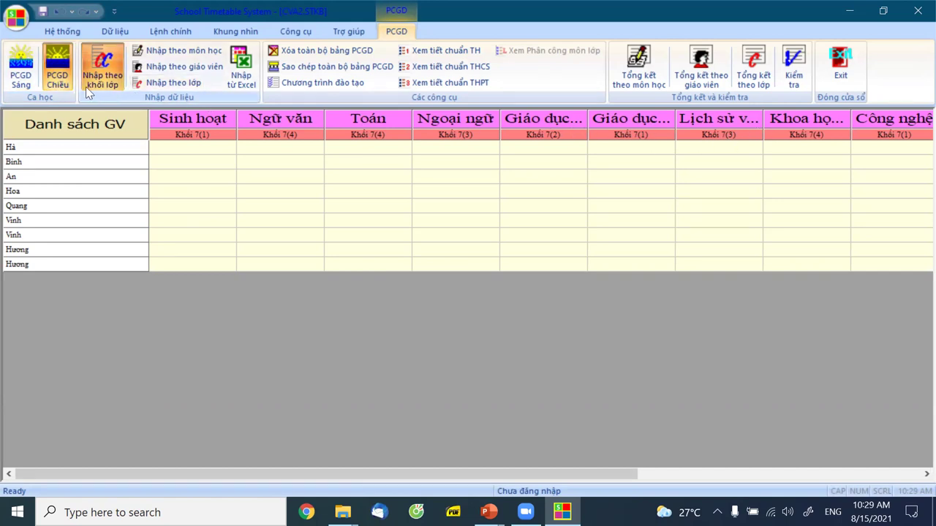
{"action": "left_click", "coordinate": [173, 86]}
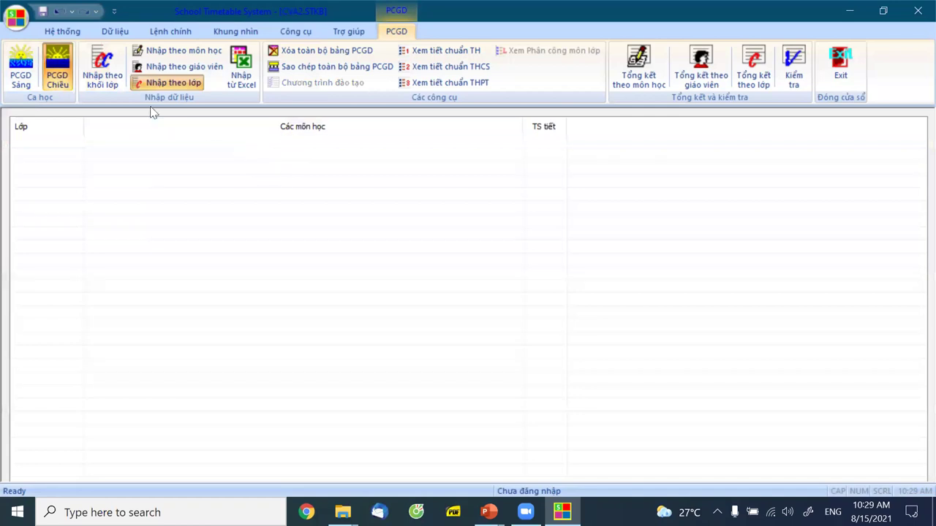
{"action": "left_click", "coordinate": [22, 80]}
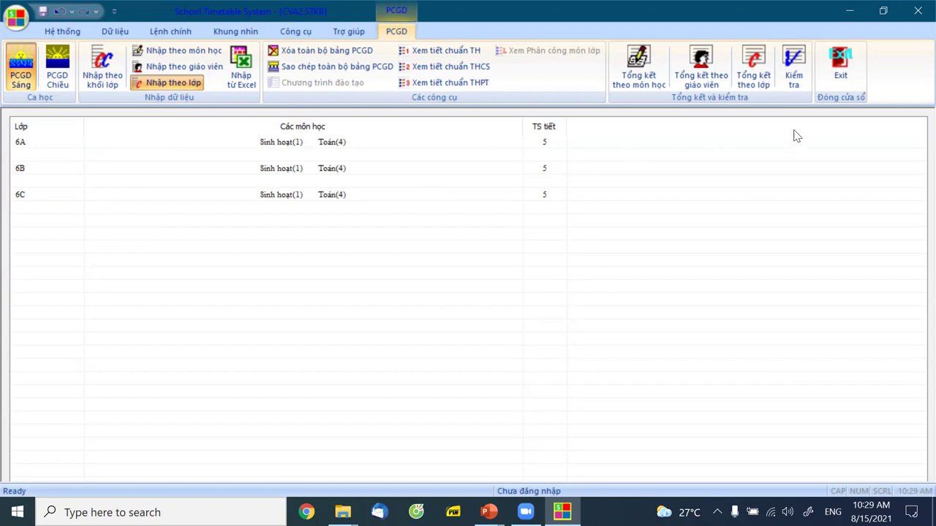
Step: Leave the teaching assignment window and close the current data file, saving its changes
{"action": "left_click", "coordinate": [839, 81]}
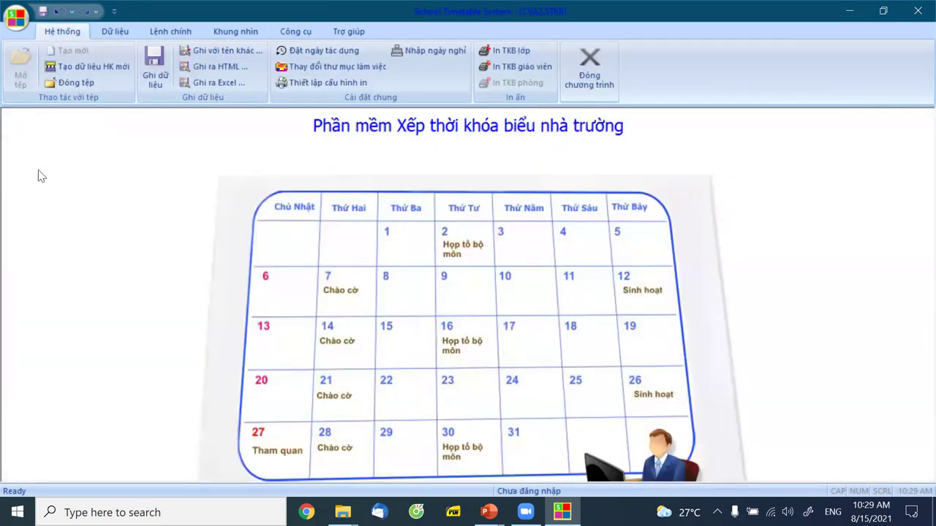
{"action": "left_click", "coordinate": [63, 91]}
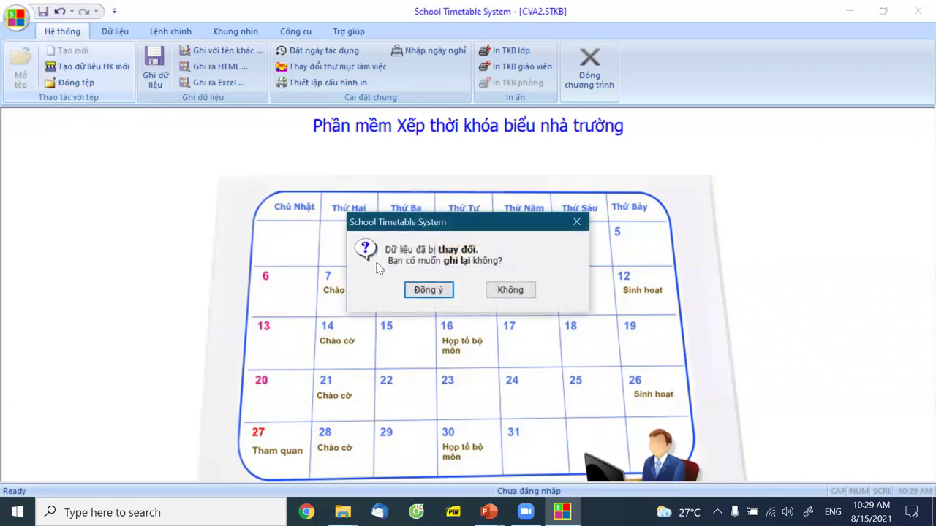
{"action": "left_click", "coordinate": [424, 289]}
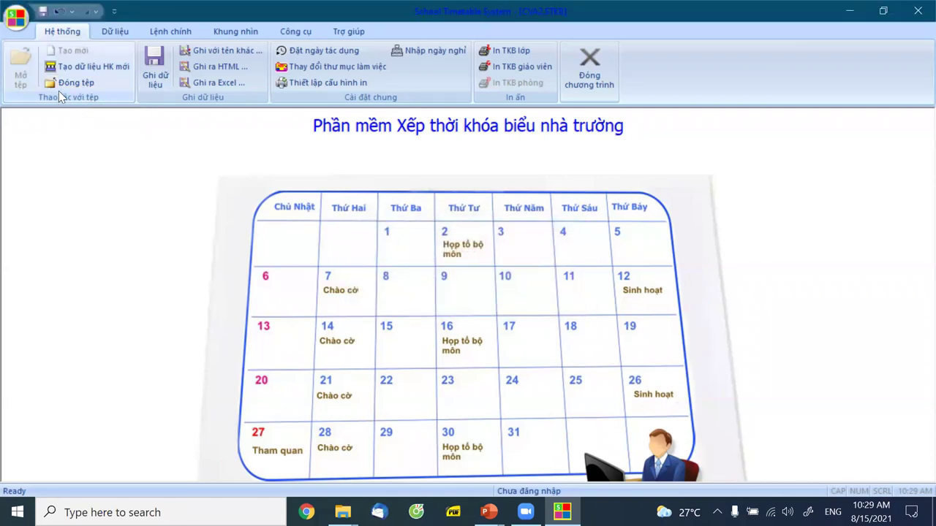
Step: Open the data file MDC-1.STKB from the Data folder
{"action": "left_click", "coordinate": [20, 75]}
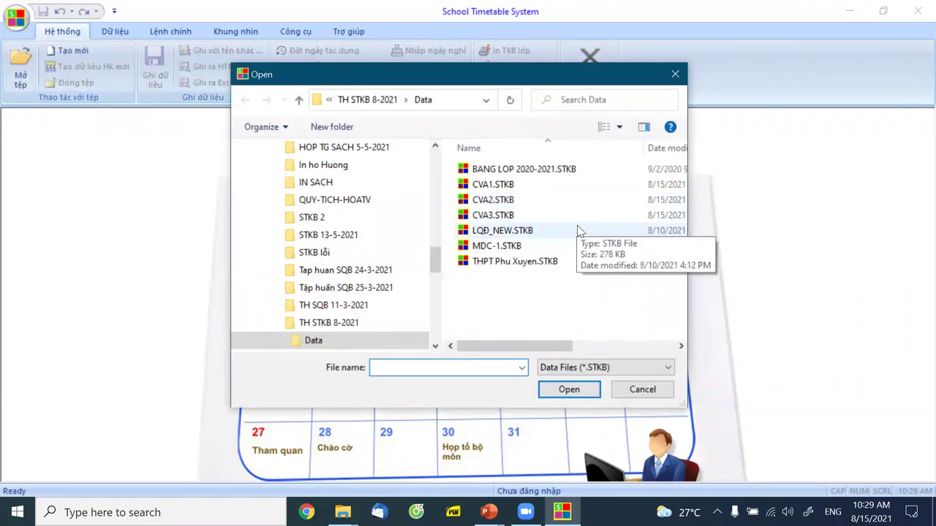
{"action": "left_click", "coordinate": [504, 247]}
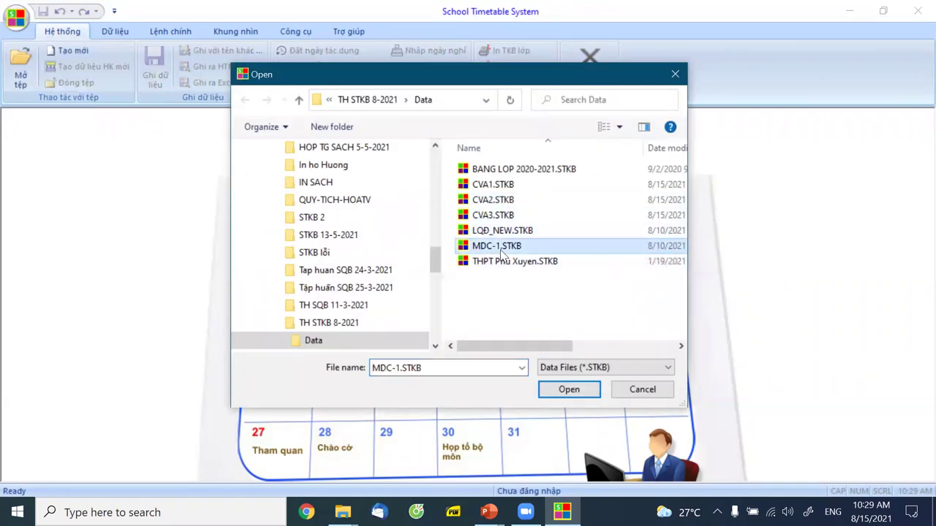
{"action": "left_click", "coordinate": [568, 388]}
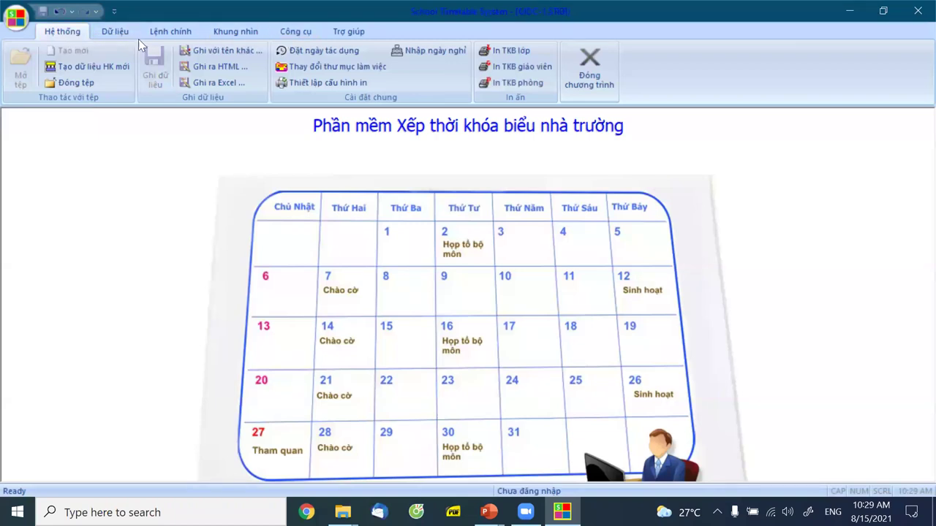
Step: Review the school's list of morning and afternoon classes, and close it
{"action": "left_click", "coordinate": [111, 32]}
{"action": "left_click", "coordinate": [33, 50]}
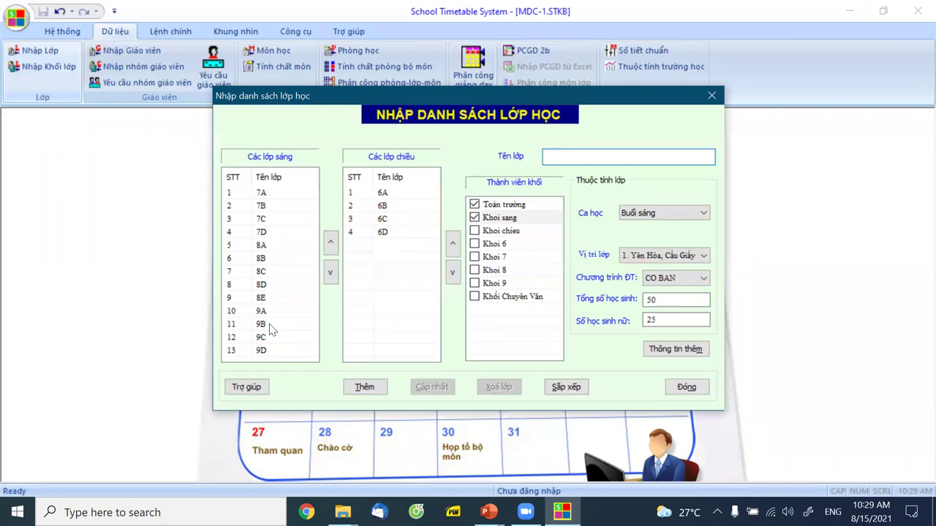
{"action": "left_click", "coordinate": [685, 387]}
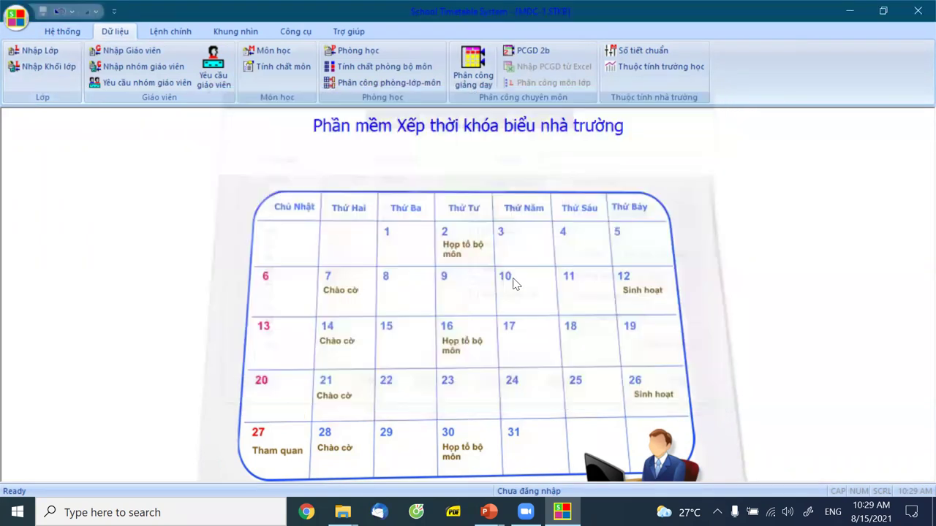
Step: Open the teaching assignments by class and set the GDCD periods of afternoon class 6B to 2
{"action": "left_click", "coordinate": [473, 67]}
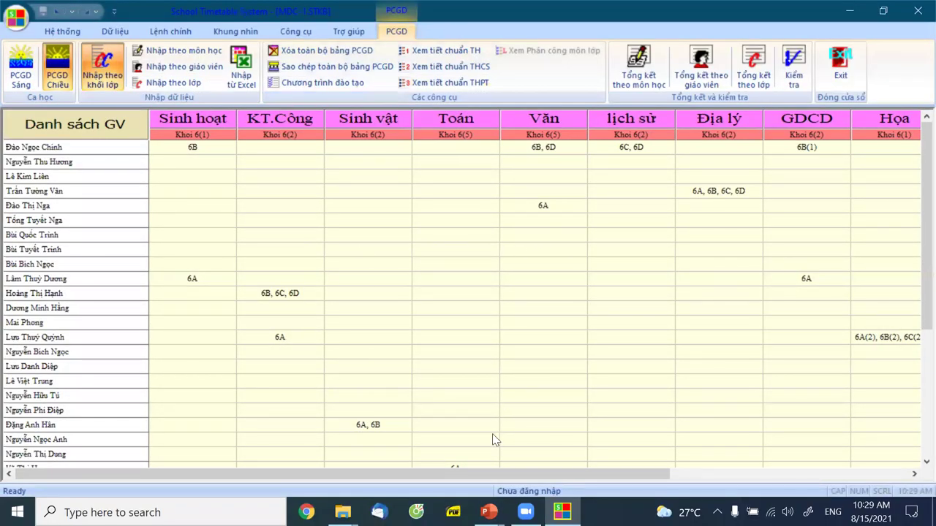
{"action": "left_click", "coordinate": [172, 83]}
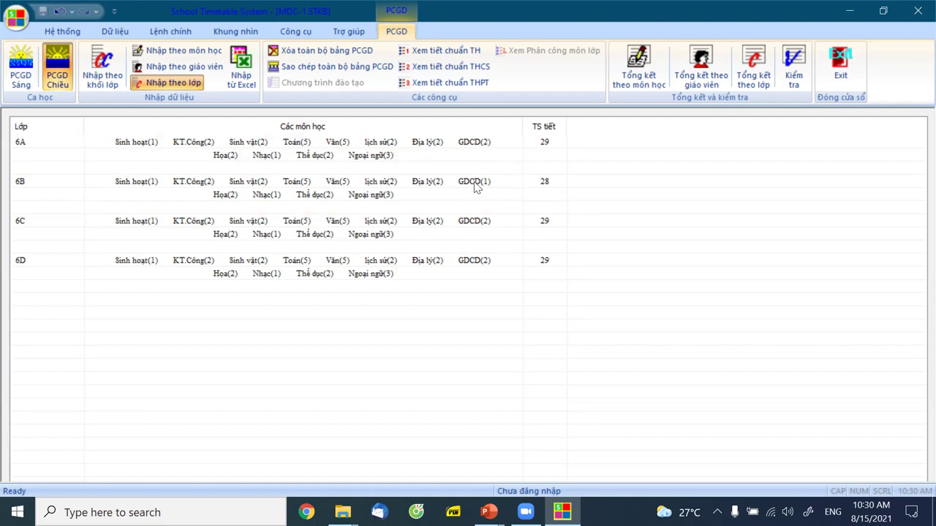
{"action": "double_click", "coordinate": [377, 188]}
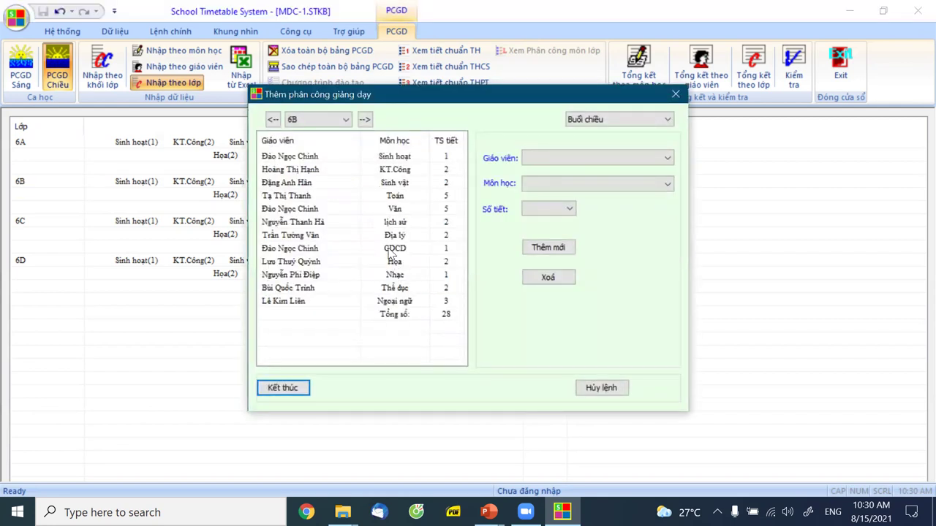
{"action": "left_click", "coordinate": [390, 252]}
{"action": "left_click", "coordinate": [570, 209]}
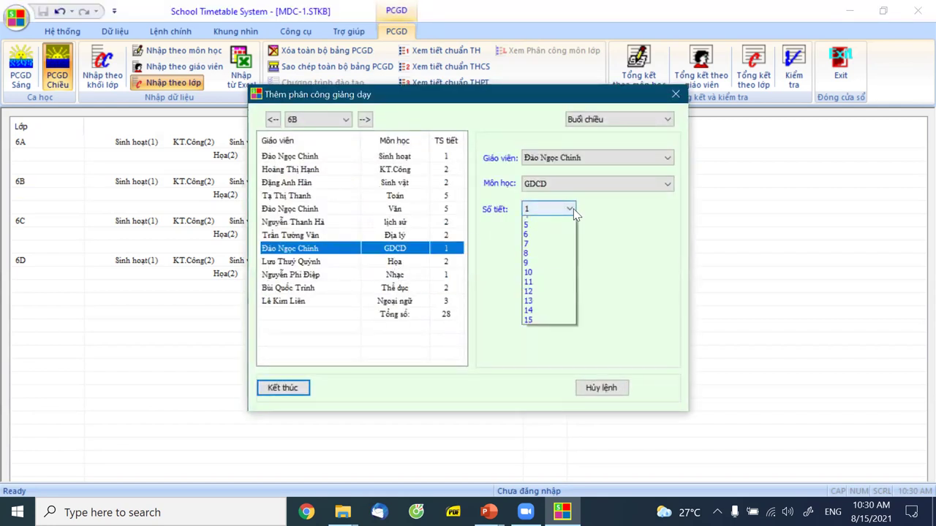
{"action": "left_click", "coordinate": [531, 231]}
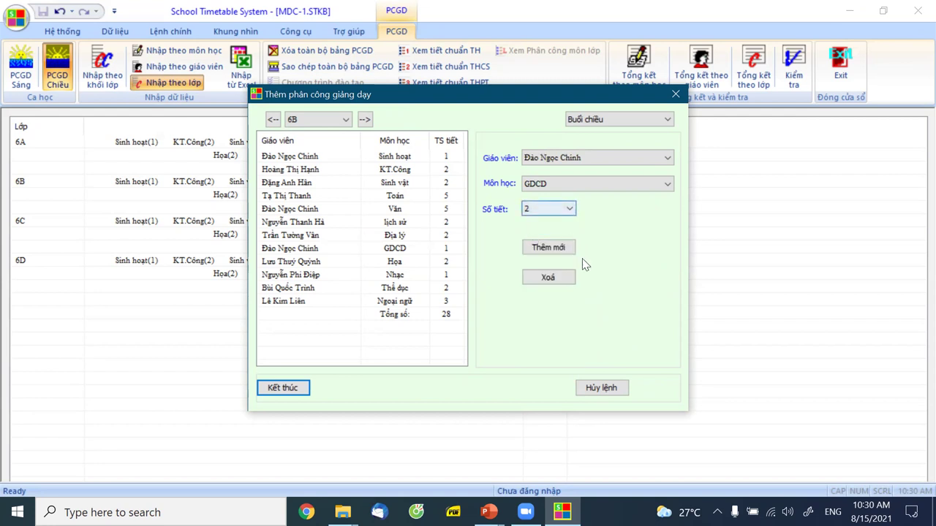
{"action": "left_click", "coordinate": [555, 249]}
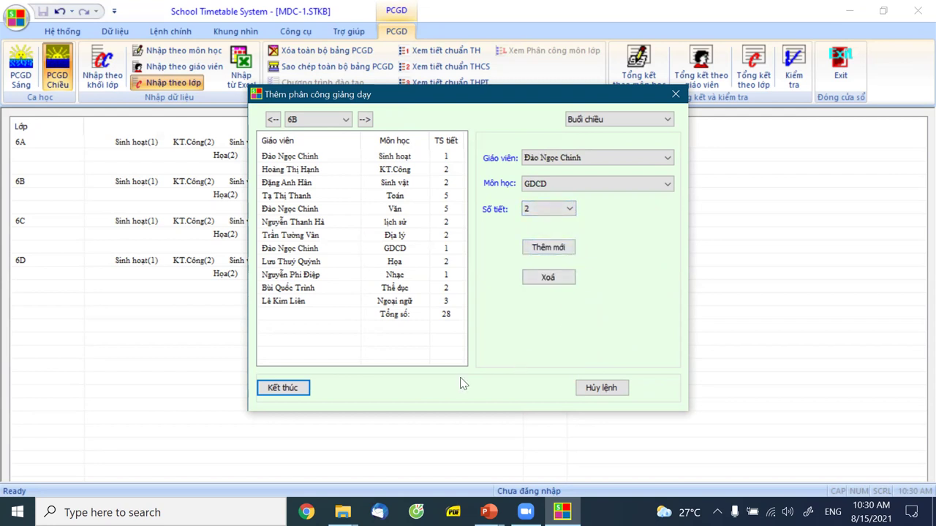
{"action": "left_click", "coordinate": [542, 249]}
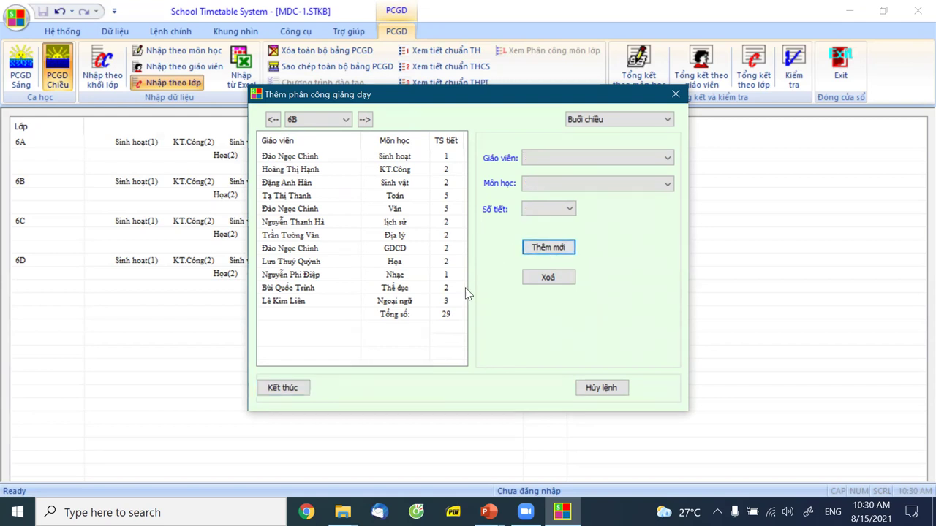
{"action": "left_click", "coordinate": [408, 250]}
{"action": "left_click", "coordinate": [305, 390]}
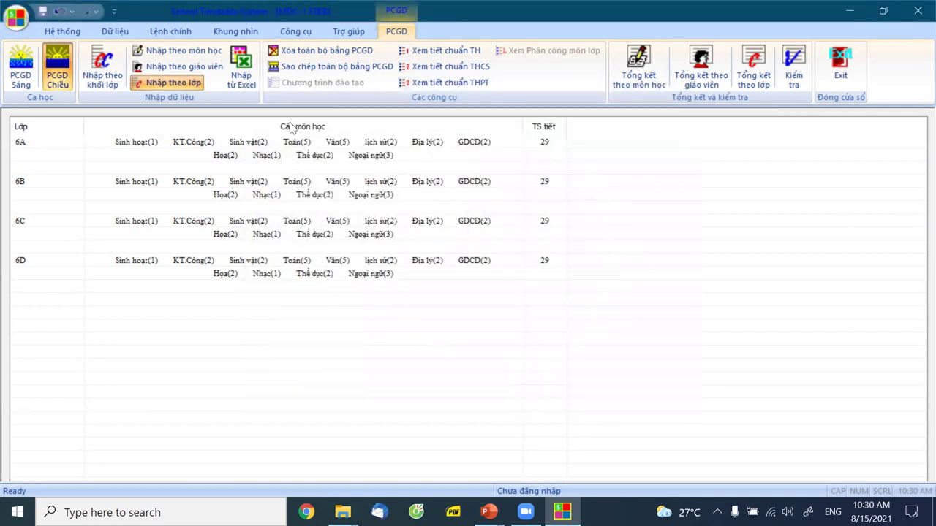
Step: Examine the assigned subjects and total periods of the morning classes in grades 7 to 9
{"action": "left_click", "coordinate": [17, 82]}
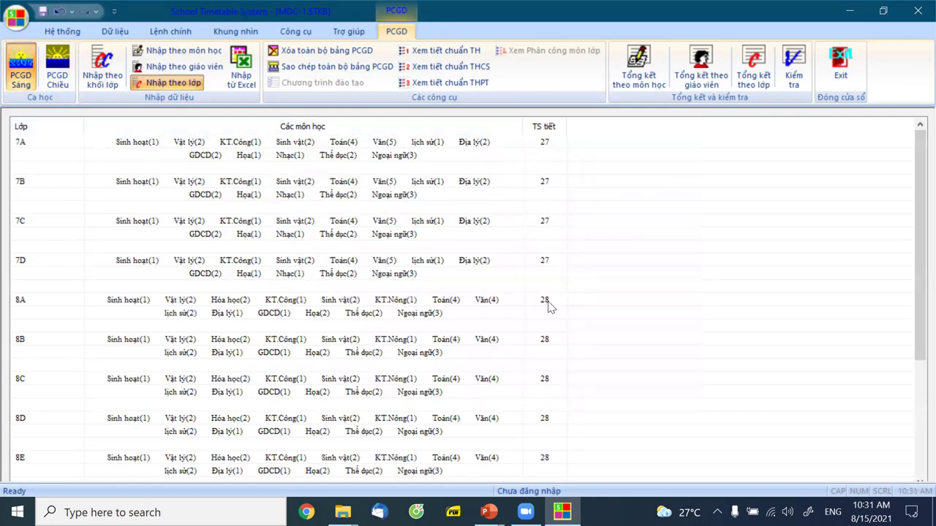
{"action": "scroll", "coordinate": [552, 326], "scroll_direction": "down", "scroll_amount": 1}
{"action": "scroll", "coordinate": [552, 326], "scroll_direction": "down", "scroll_amount": 2}
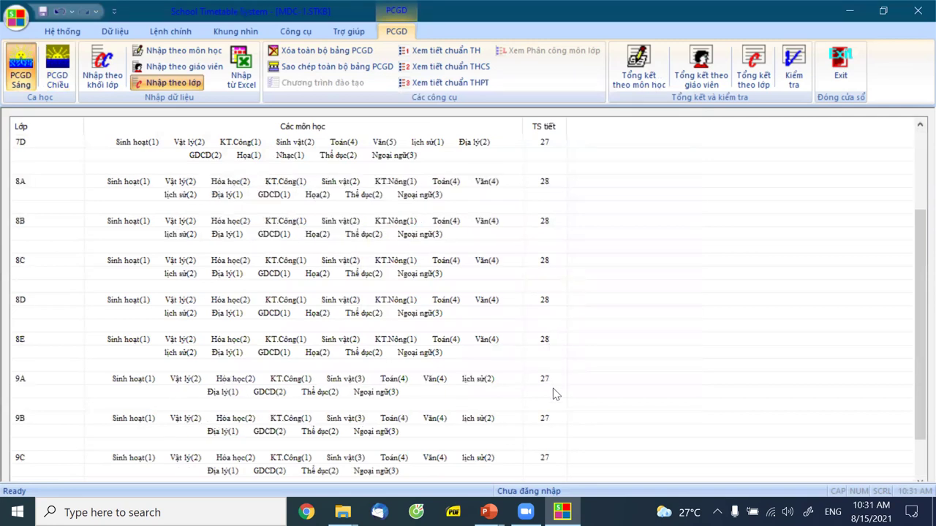
Step: Check the period totals of the grade 8 and 9 classes, and view the morning timetable of all classes in ShowAll
{"action": "scroll", "coordinate": [557, 404], "scroll_direction": "down", "scroll_amount": 2}
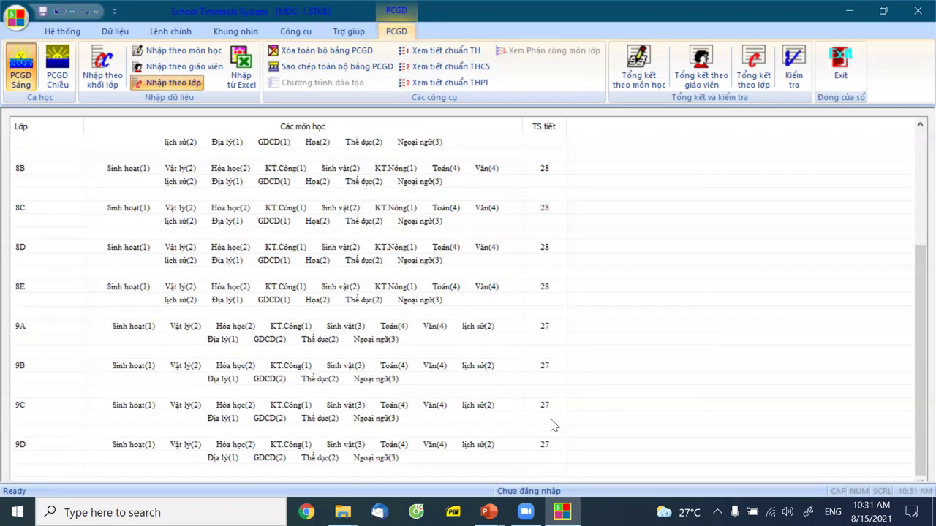
{"action": "left_click", "coordinate": [841, 75]}
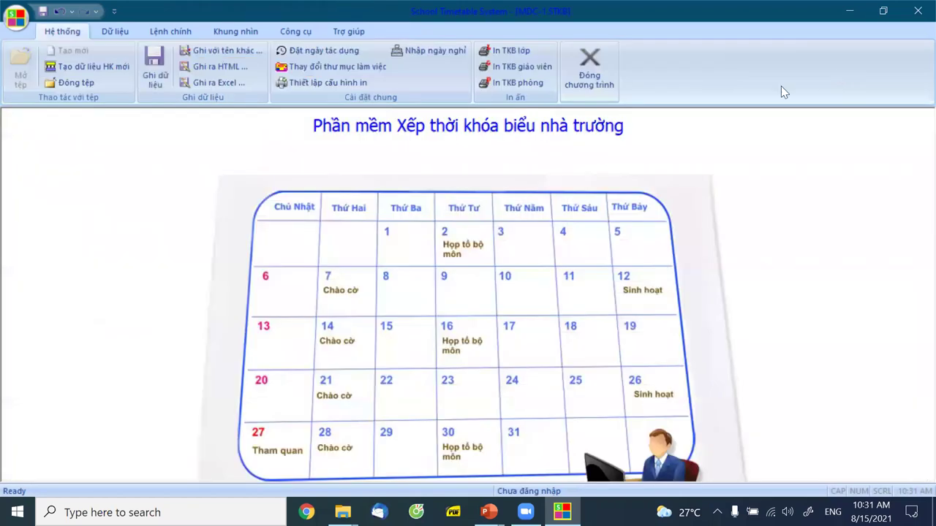
{"action": "left_click", "coordinate": [234, 31]}
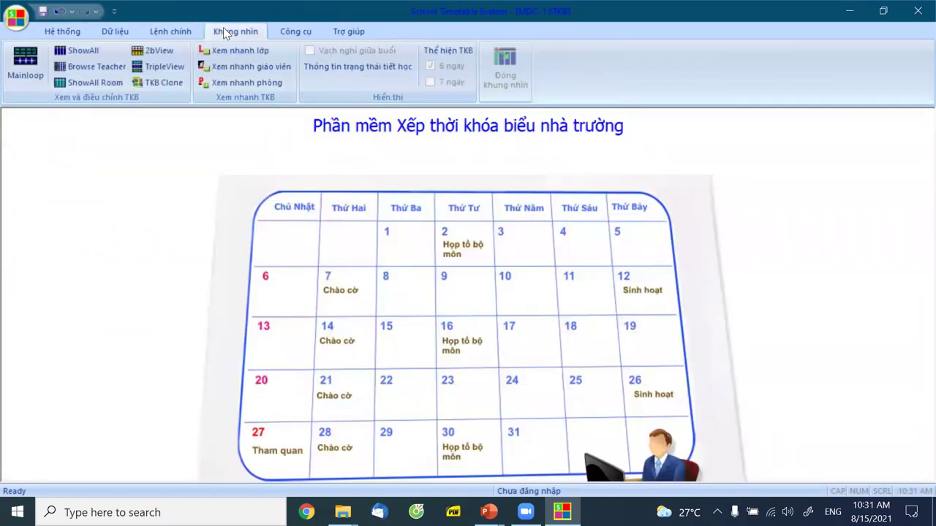
{"action": "left_click", "coordinate": [85, 51]}
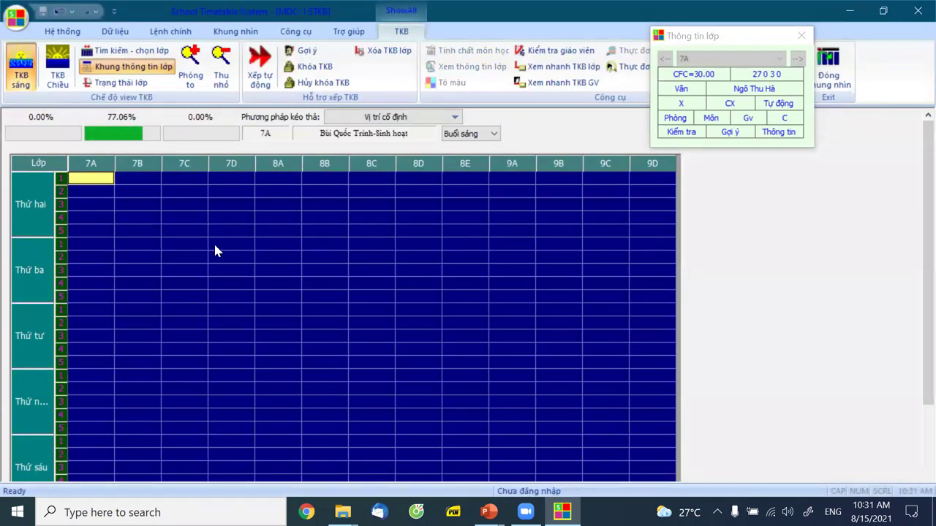
{"action": "left_click", "coordinate": [832, 74]}
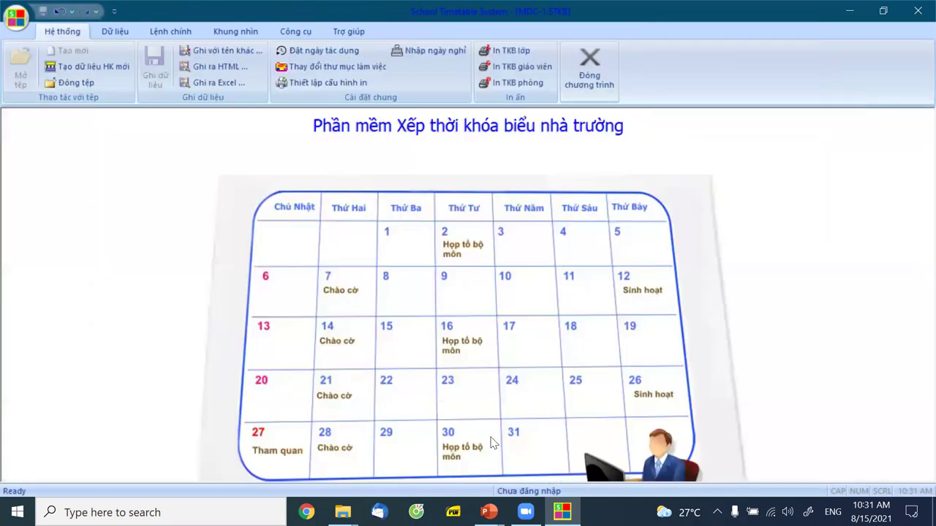
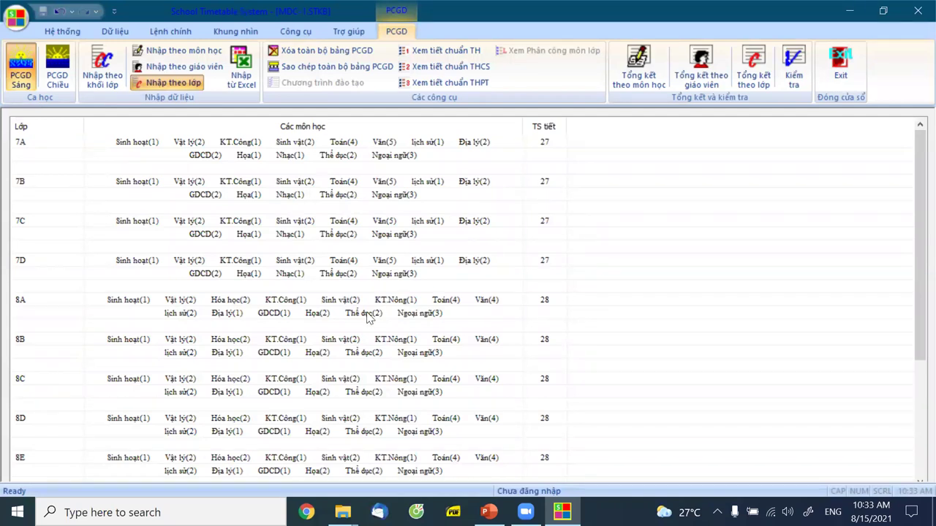
Step: Review the assigned subjects and total periods of morning classes 7A to 9D, and close the teaching assignments
{"action": "scroll", "coordinate": [453, 340], "scroll_direction": "down", "scroll_amount": 1}
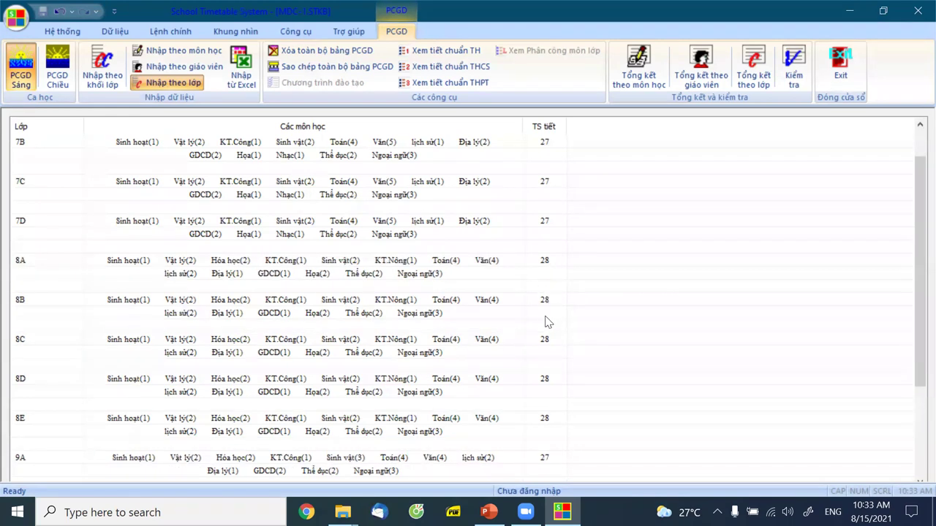
{"action": "scroll", "coordinate": [546, 351], "scroll_direction": "down", "scroll_amount": 3}
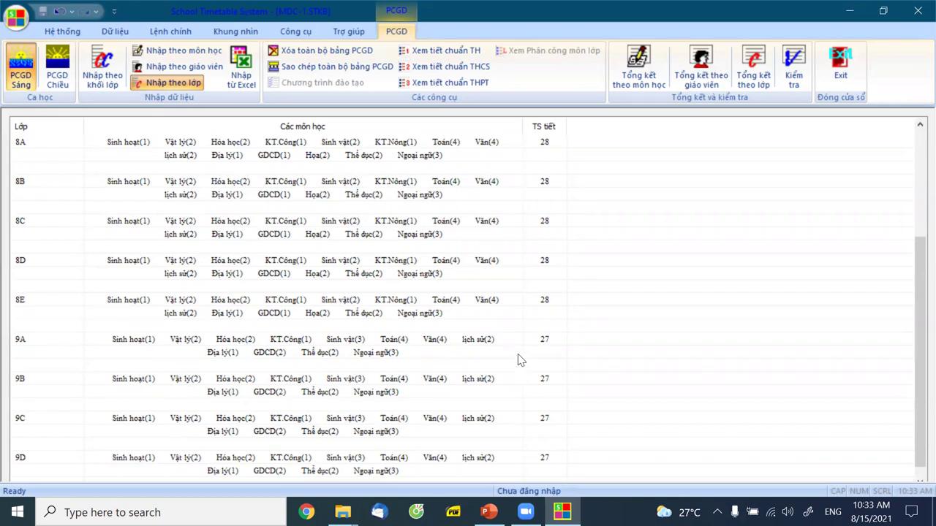
{"action": "left_click", "coordinate": [841, 80]}
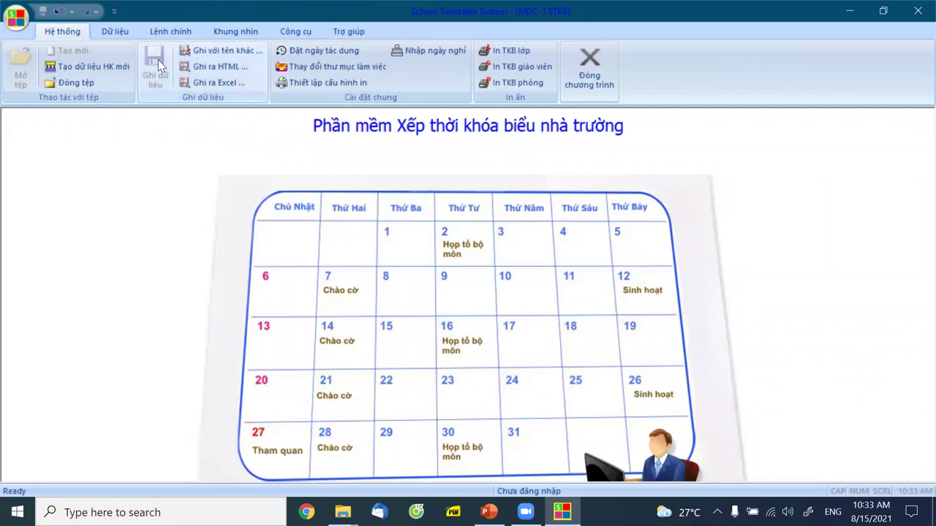
Step: Pre-schedule the flag salute (Chào cờ) in morning period 1 on Monday (T2) for the whole school
{"action": "left_click", "coordinate": [174, 31]}
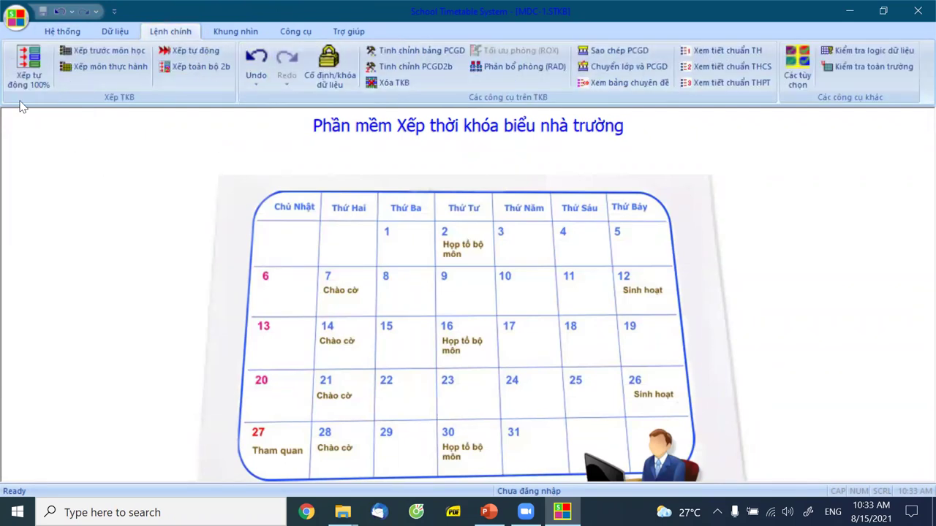
{"action": "left_click", "coordinate": [109, 50]}
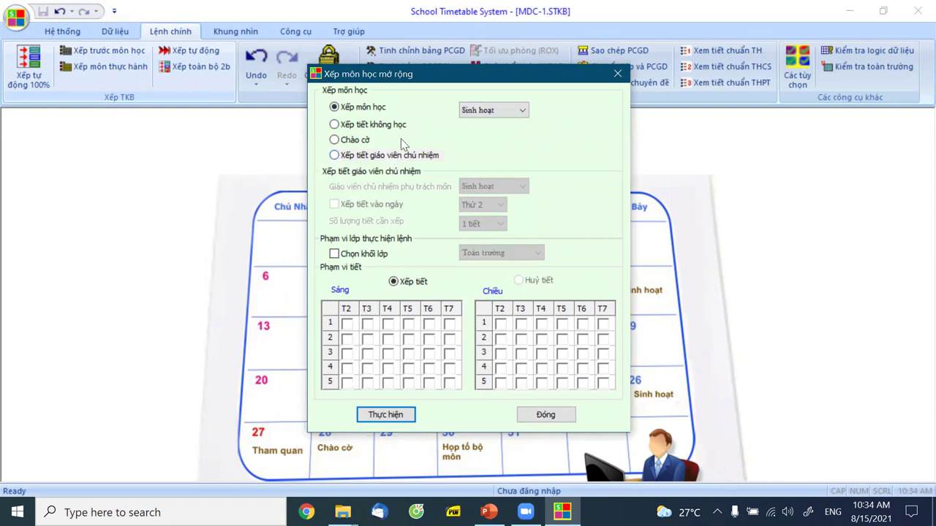
{"action": "left_click", "coordinate": [335, 139]}
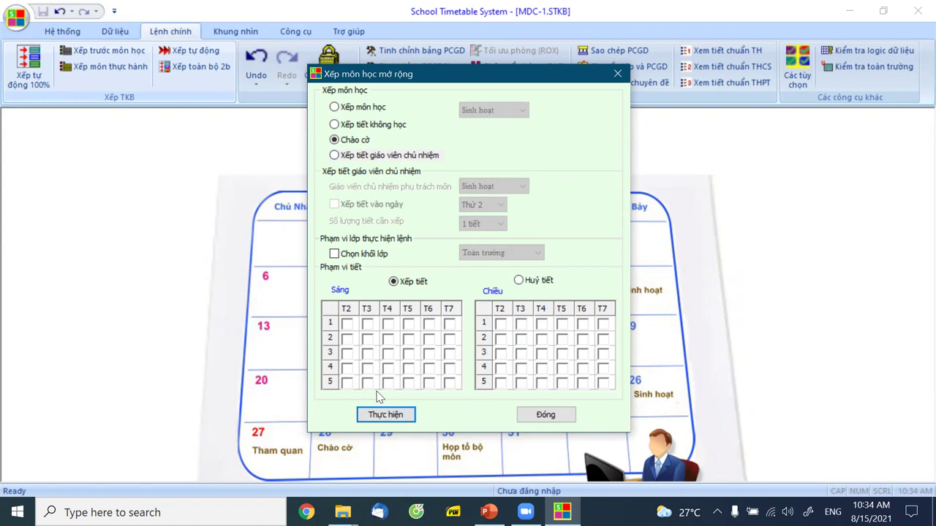
{"action": "left_click", "coordinate": [346, 323]}
{"action": "left_click", "coordinate": [382, 415]}
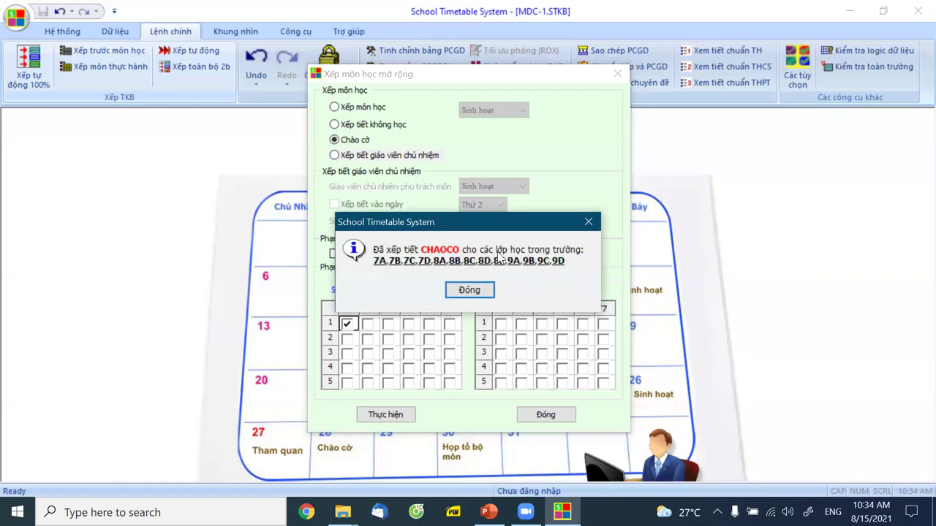
{"action": "left_click", "coordinate": [475, 291]}
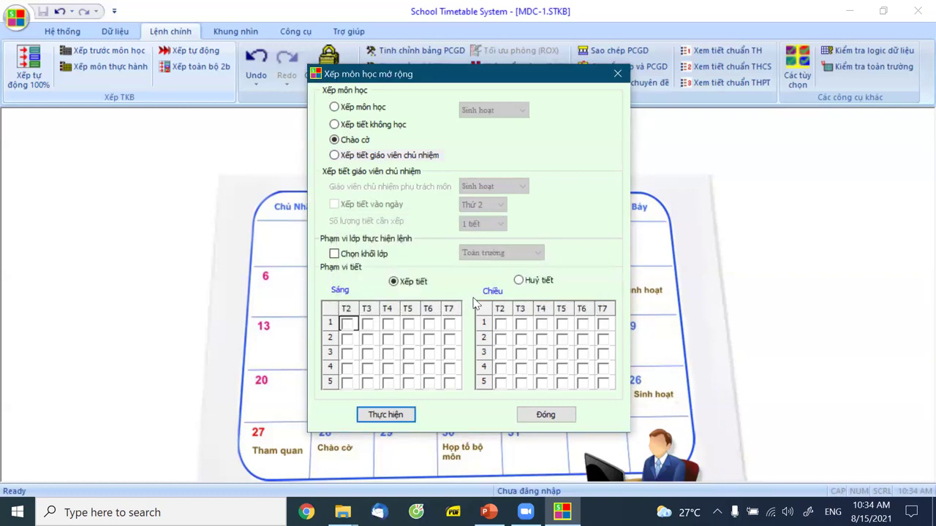
Step: Schedule no-class periods (tiết không học) for Khoi 7 in morning period 5 on T4 and T5
{"action": "left_click", "coordinate": [334, 125]}
{"action": "left_click", "coordinate": [389, 383]}
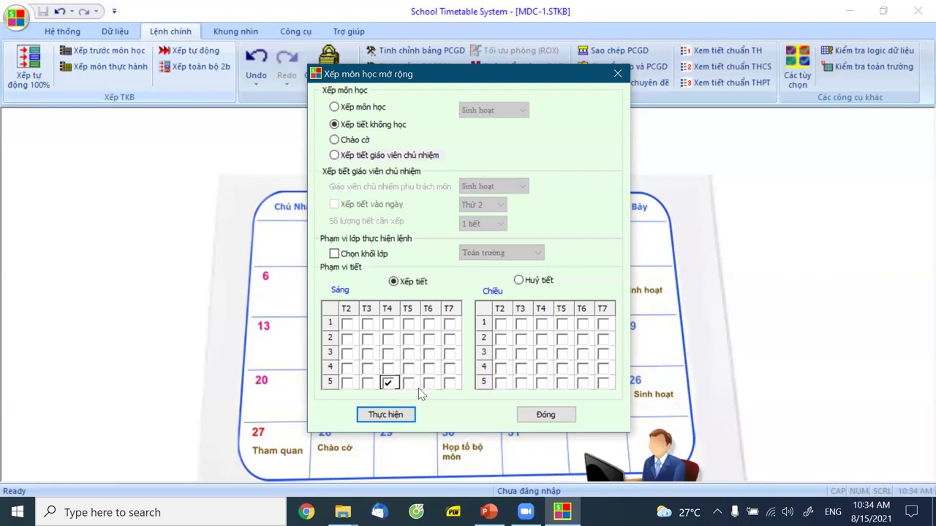
{"action": "left_click", "coordinate": [410, 384]}
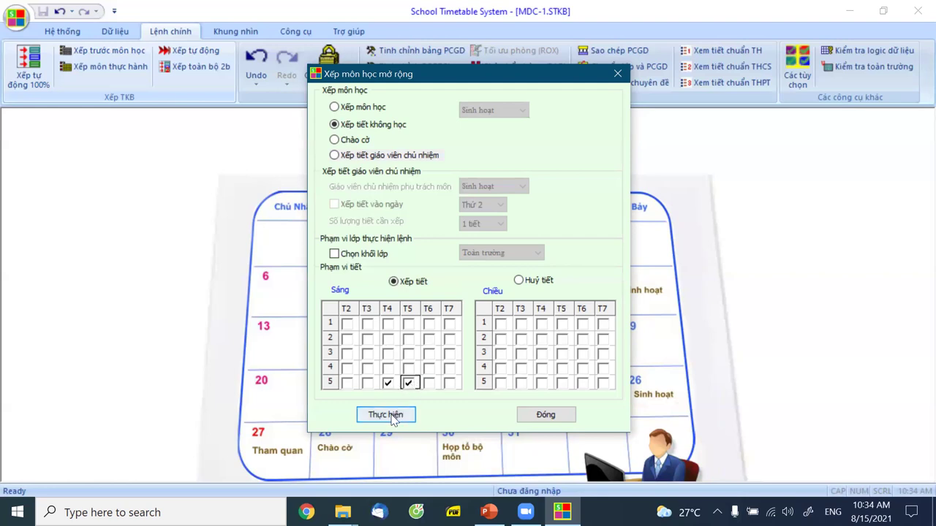
{"action": "left_click", "coordinate": [336, 254]}
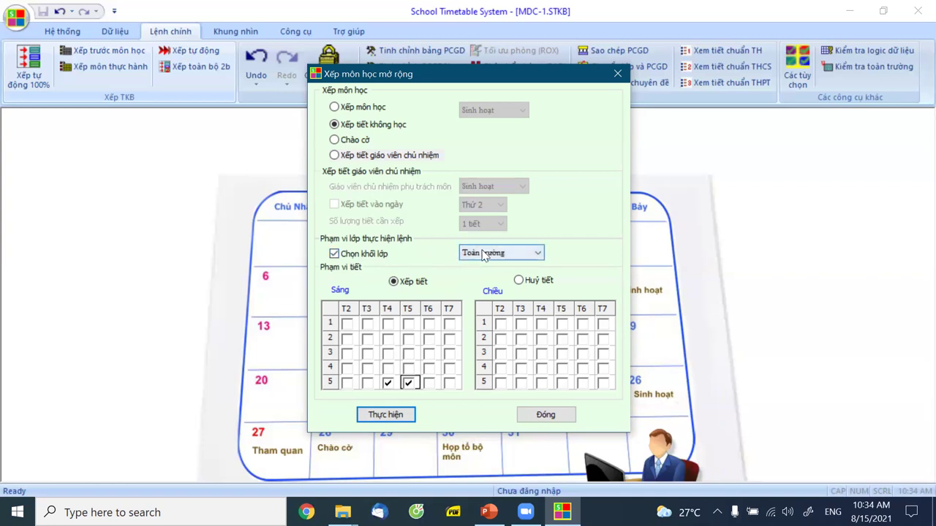
{"action": "left_click", "coordinate": [503, 253]}
{"action": "left_click", "coordinate": [497, 287]}
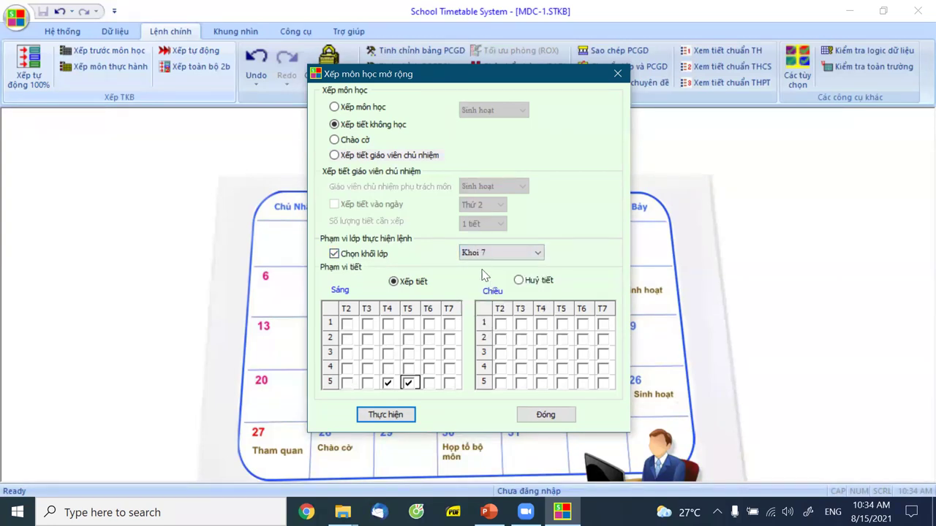
{"action": "left_click", "coordinate": [385, 415]}
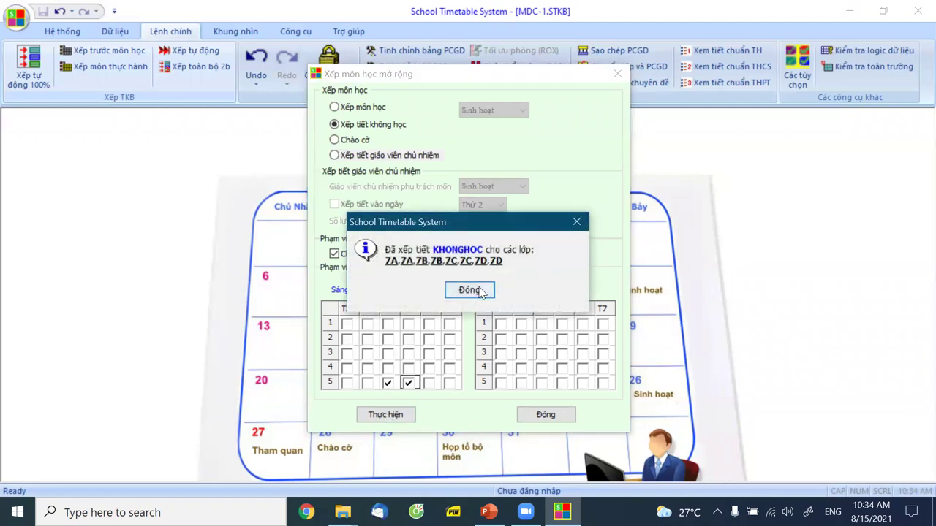
{"action": "left_click", "coordinate": [469, 290]}
Step: Schedule a no-class period for Khoi 8 in morning period 5 on T5
{"action": "left_click", "coordinate": [492, 251]}
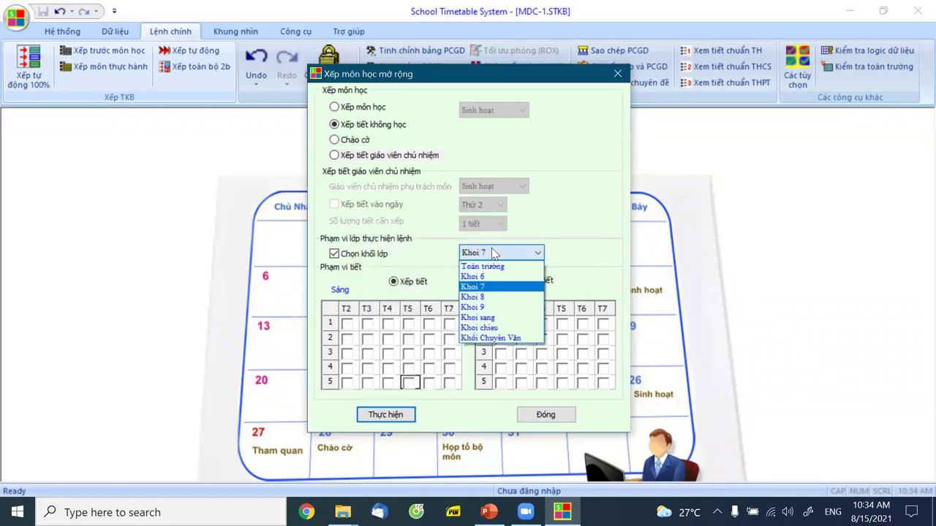
{"action": "left_click", "coordinate": [494, 298]}
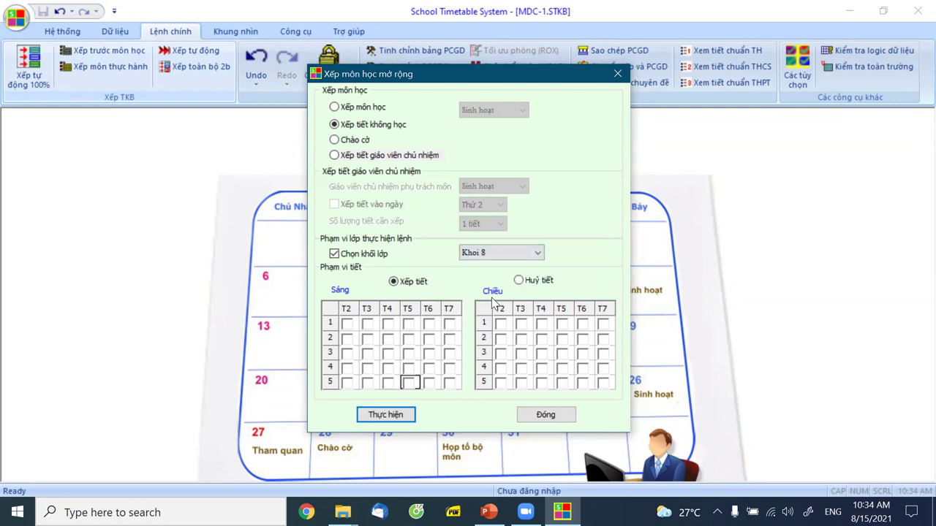
{"action": "left_click", "coordinate": [409, 383]}
{"action": "left_click", "coordinate": [393, 415]}
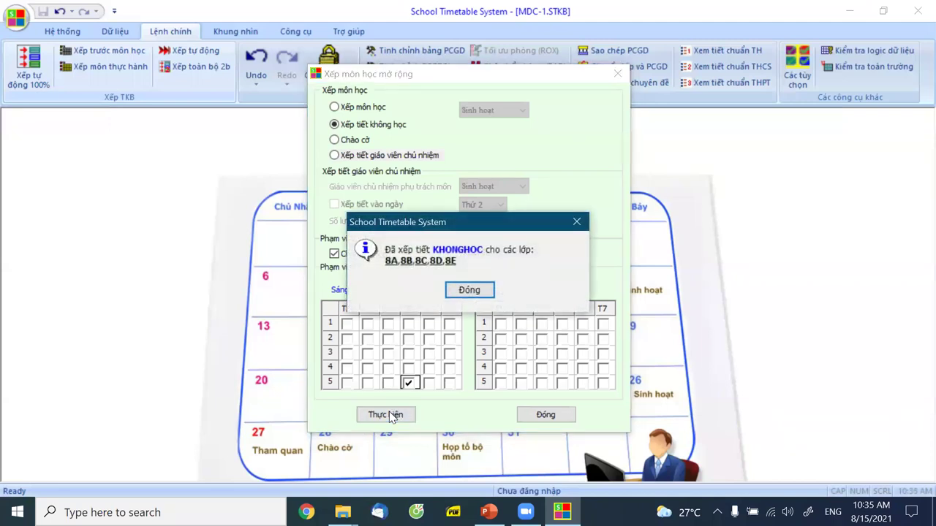
{"action": "left_click", "coordinate": [461, 290]}
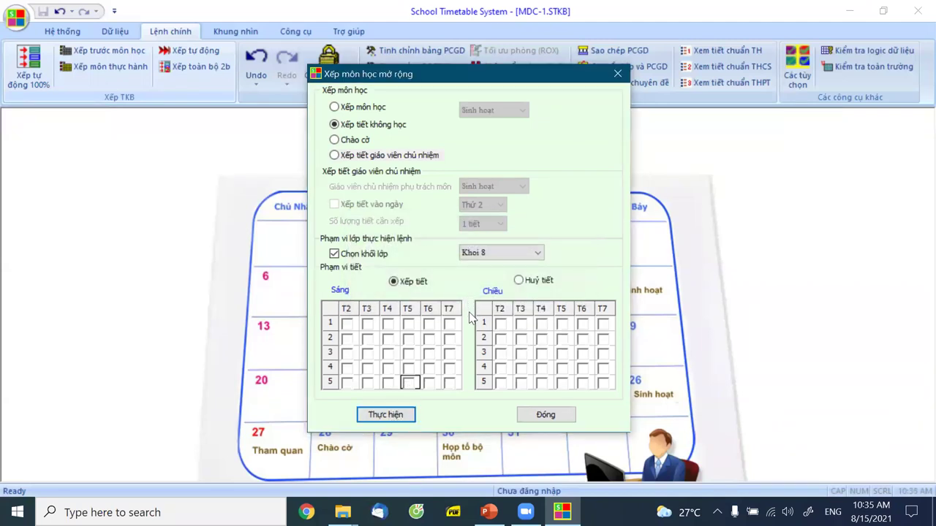
Step: Schedule no-class periods for Khoi 9 in morning period 5 on T6 and T7
{"action": "left_click", "coordinate": [491, 257]}
{"action": "left_click", "coordinate": [490, 308]}
{"action": "left_click", "coordinate": [430, 384]}
{"action": "left_click", "coordinate": [449, 384]}
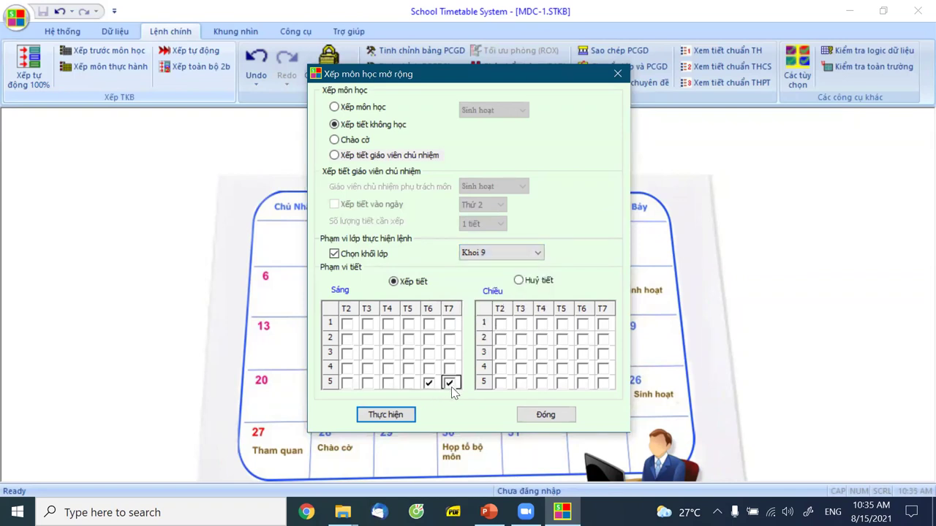
{"action": "left_click", "coordinate": [383, 414]}
{"action": "left_click", "coordinate": [468, 290]}
Step: Schedule the subject Sinh hoạt in morning period 2 on T2 for the whole school (Toàn trường)
{"action": "left_click", "coordinate": [335, 108]}
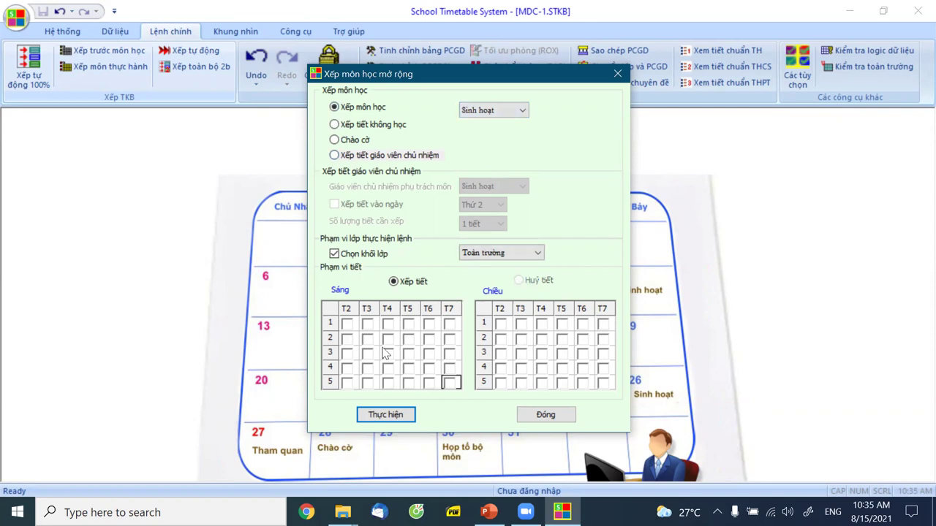
{"action": "left_click", "coordinate": [347, 338]}
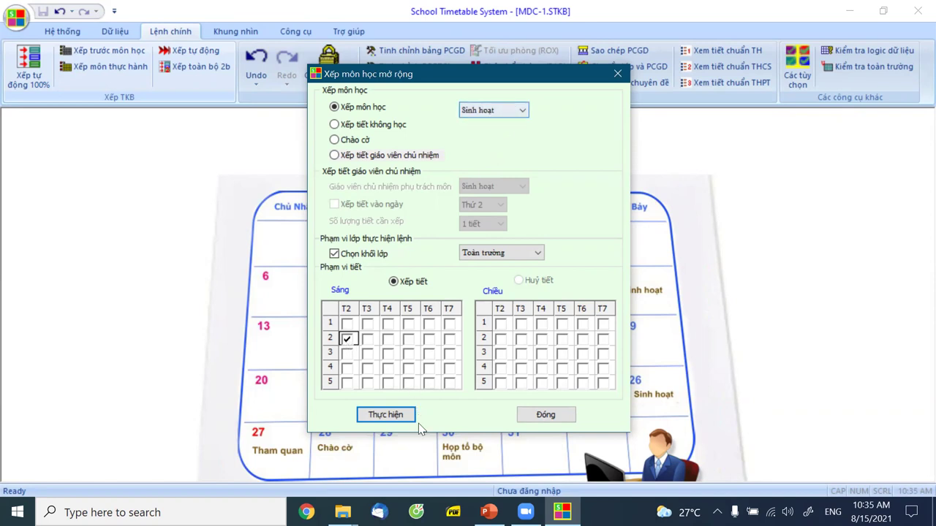
{"action": "left_click", "coordinate": [394, 421]}
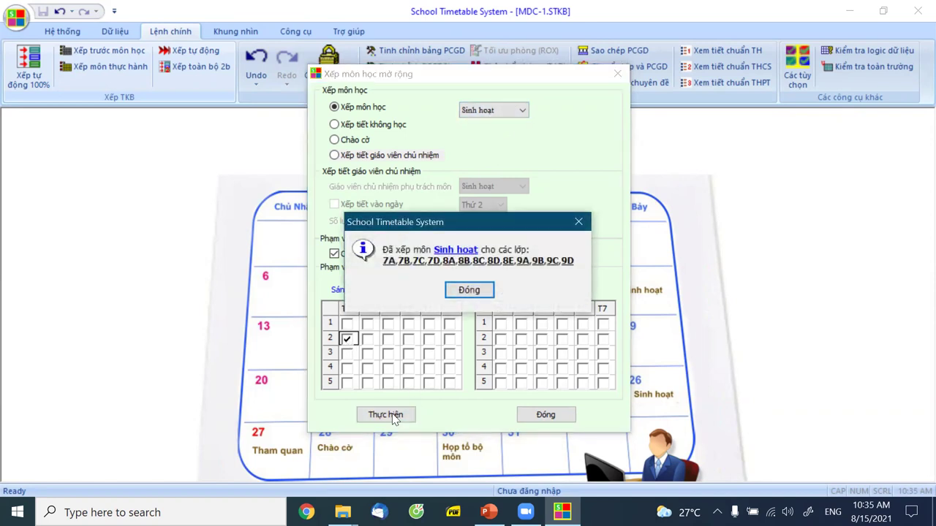
{"action": "left_click", "coordinate": [470, 291]}
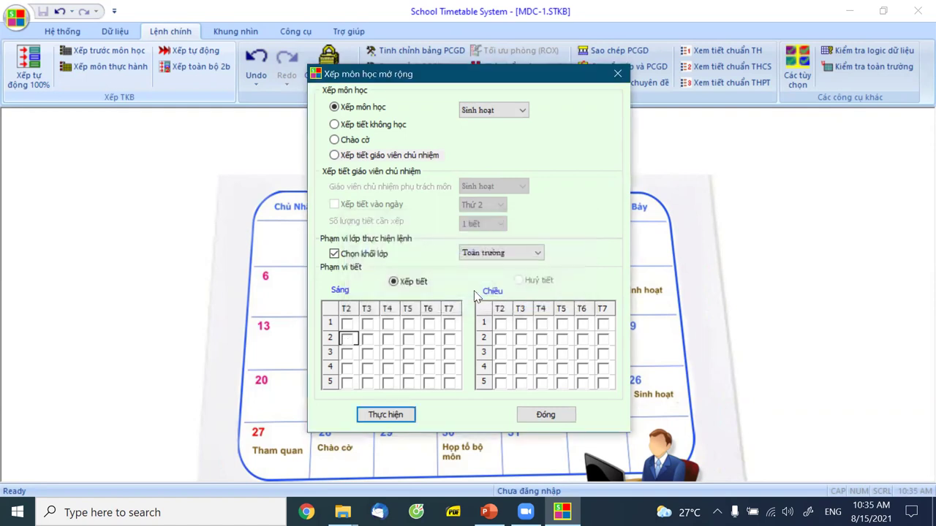
Step: Schedule 1 homeroom-teacher period for teachers in charge of Sinh hoạt without restricting it to a day, and close the subject scheduling dialog
{"action": "left_click", "coordinate": [335, 155]}
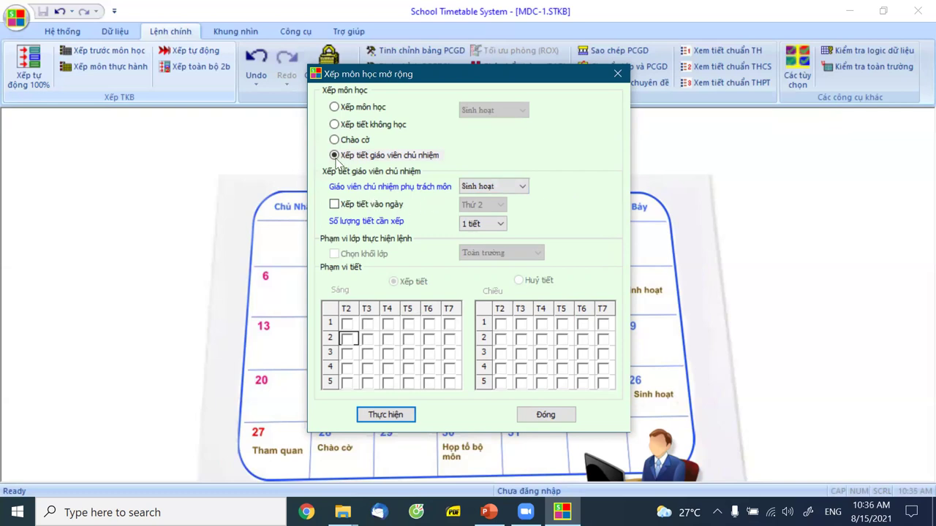
{"action": "left_click", "coordinate": [393, 415]}
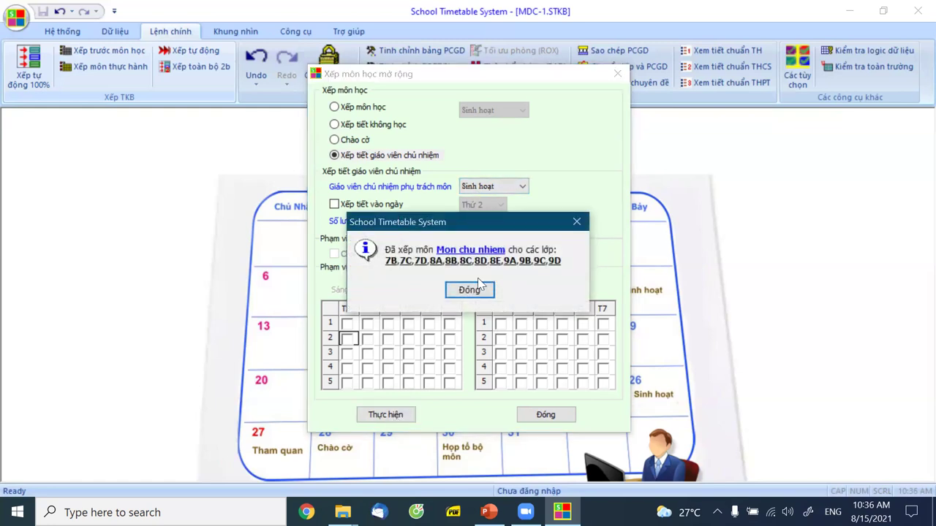
{"action": "left_click", "coordinate": [469, 291]}
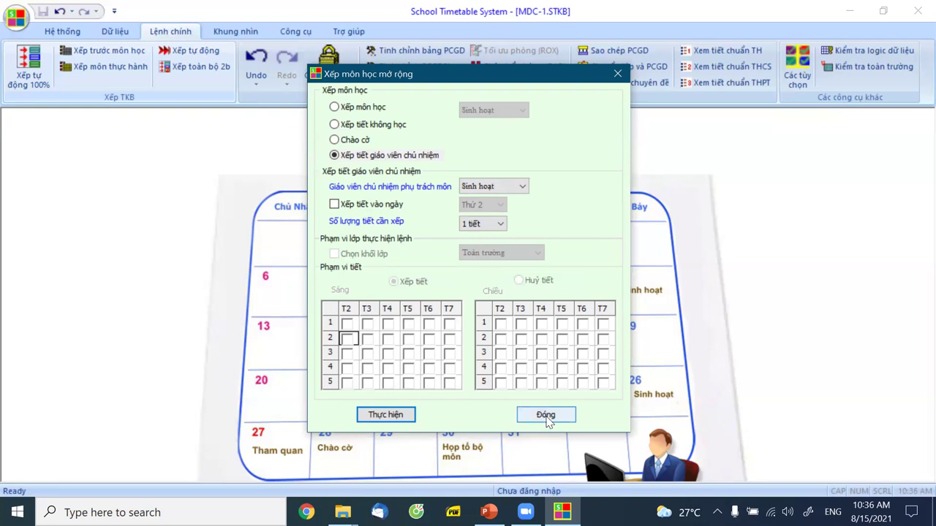
{"action": "left_click", "coordinate": [547, 416]}
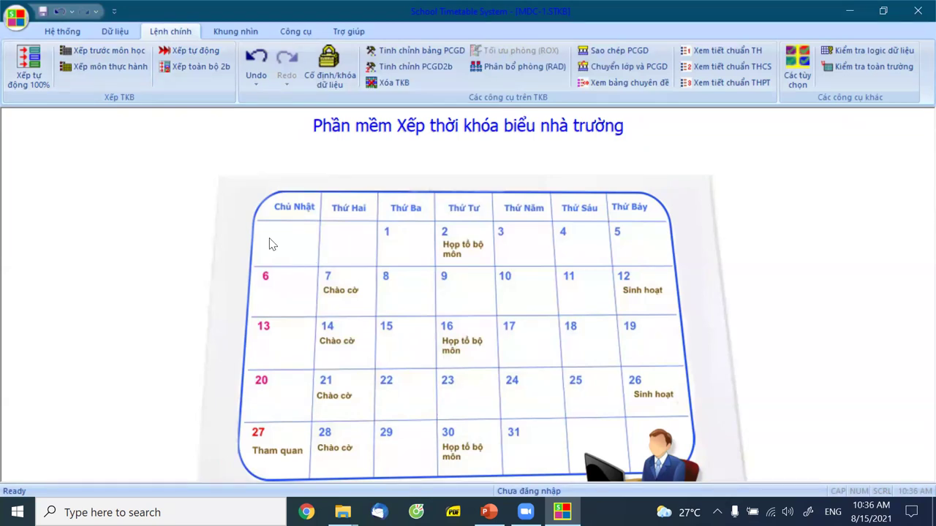
Step: Open the ShowAll timetable view to inspect the pre-scheduled morning periods of all classes
{"action": "left_click", "coordinate": [249, 31]}
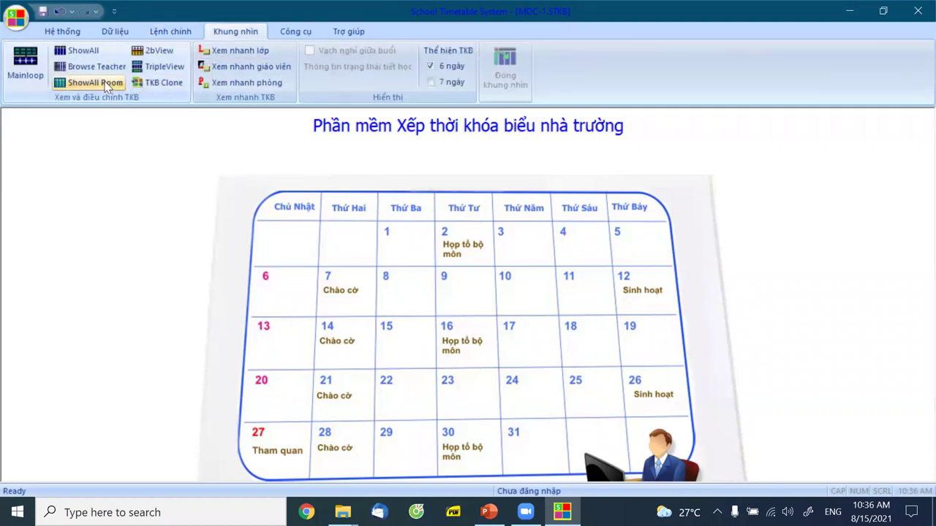
{"action": "left_click", "coordinate": [80, 51]}
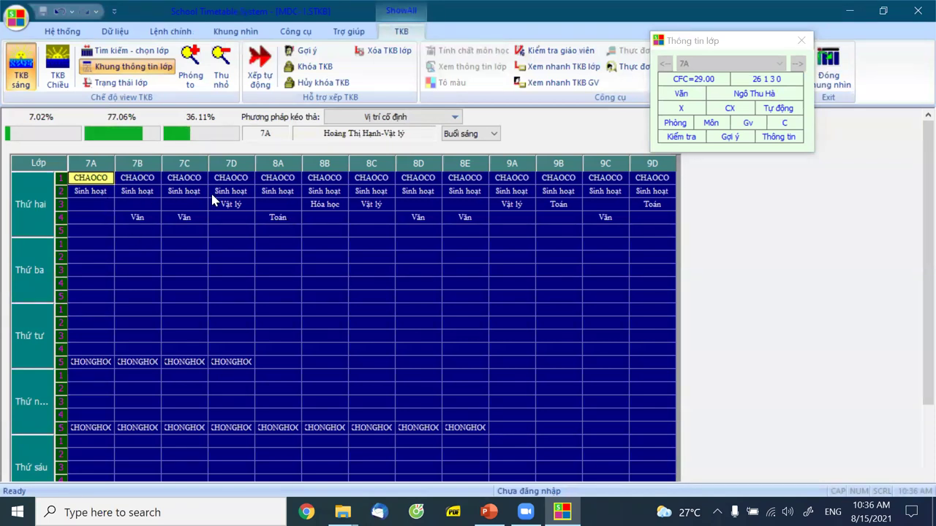
Step: Review the sparsely filled morning timetable for all classes from Monday to Saturday, and close the ShowAll view
{"action": "scroll", "coordinate": [212, 200], "scroll_direction": "down", "scroll_amount": 2}
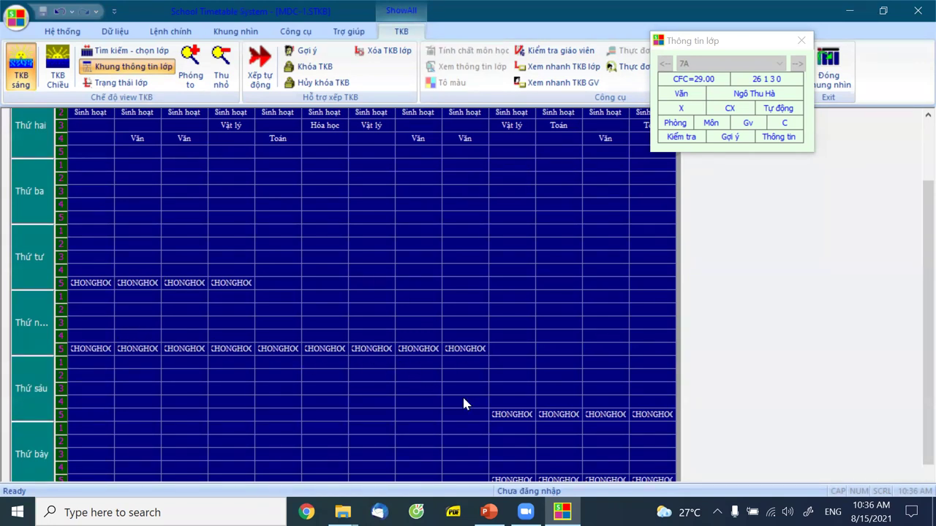
{"action": "scroll", "coordinate": [464, 398], "scroll_direction": "down", "scroll_amount": 1}
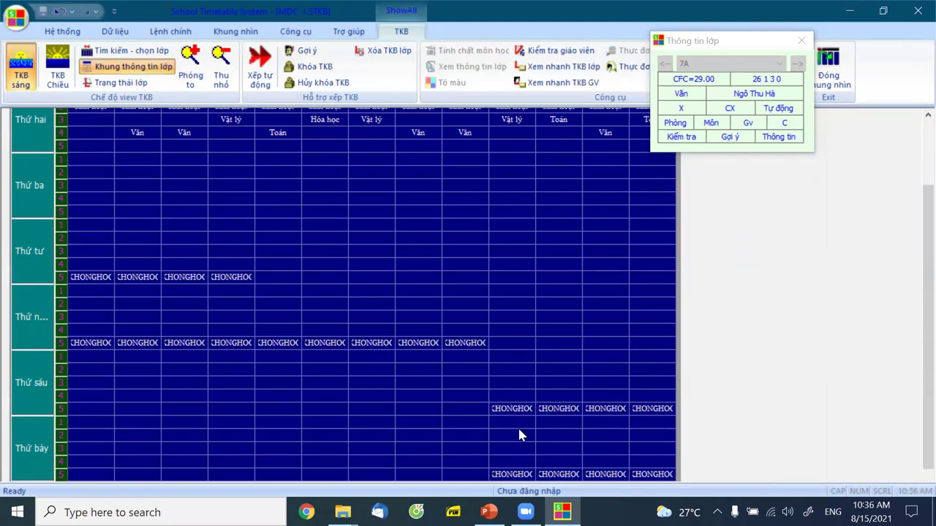
{"action": "scroll", "coordinate": [522, 424], "scroll_direction": "up", "scroll_amount": 3}
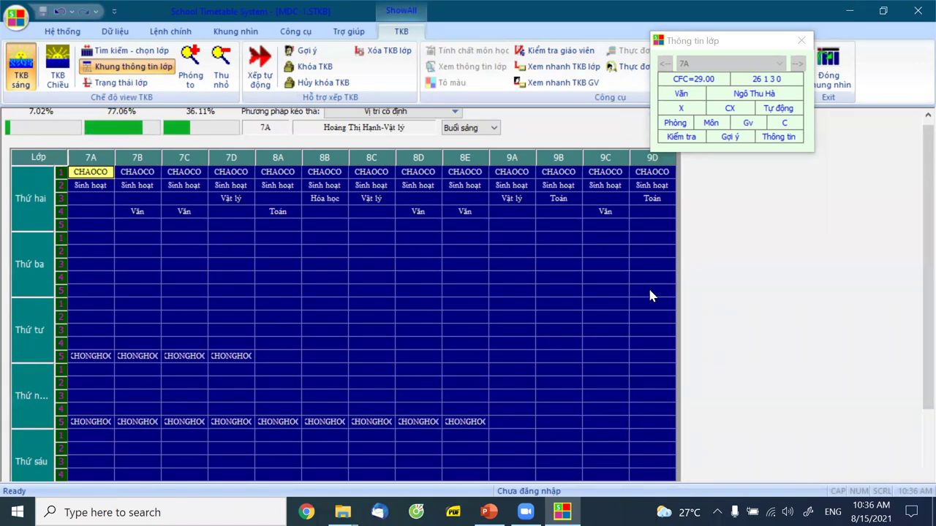
{"action": "left_click", "coordinate": [830, 74]}
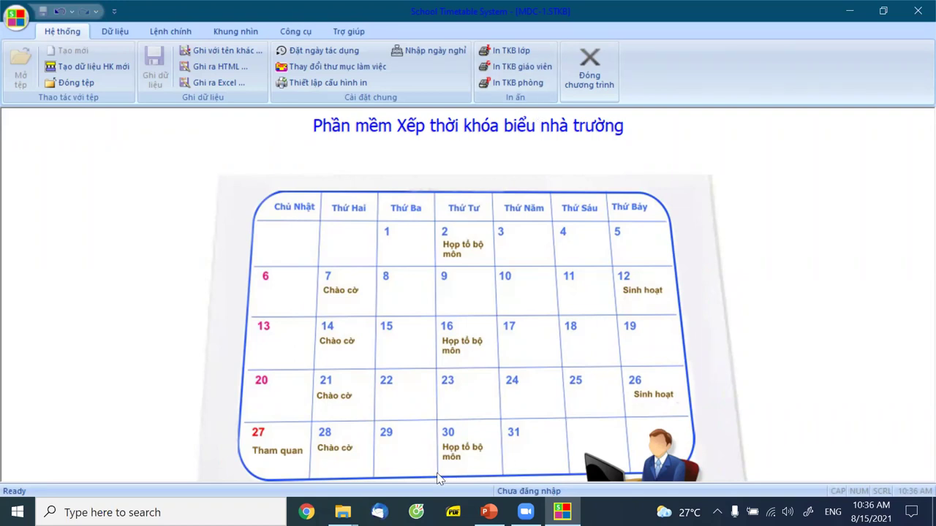
Step: Switch to the PowerPoint presentation and browse ahead to the slides on automatic 100% timetabling
{"action": "left_click", "coordinate": [488, 512]}
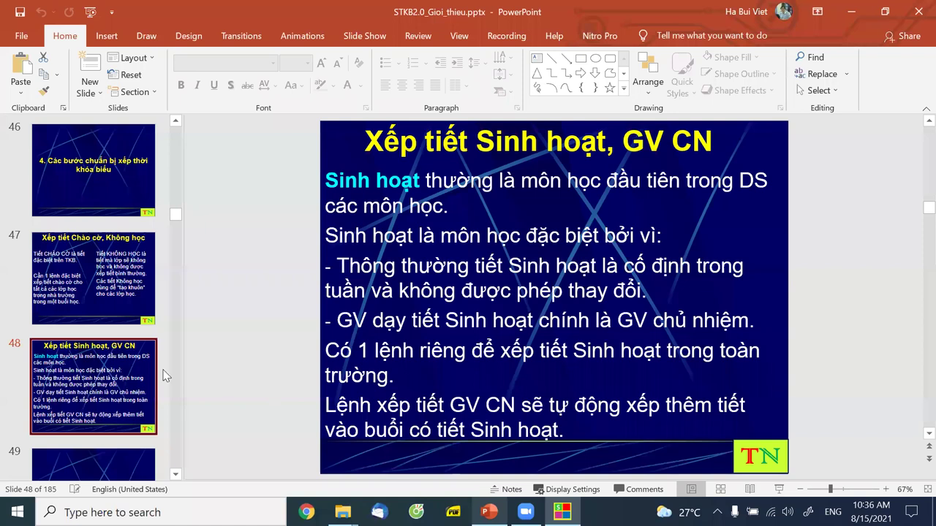
{"action": "scroll", "coordinate": [80, 375], "scroll_direction": "down", "scroll_amount": 3}
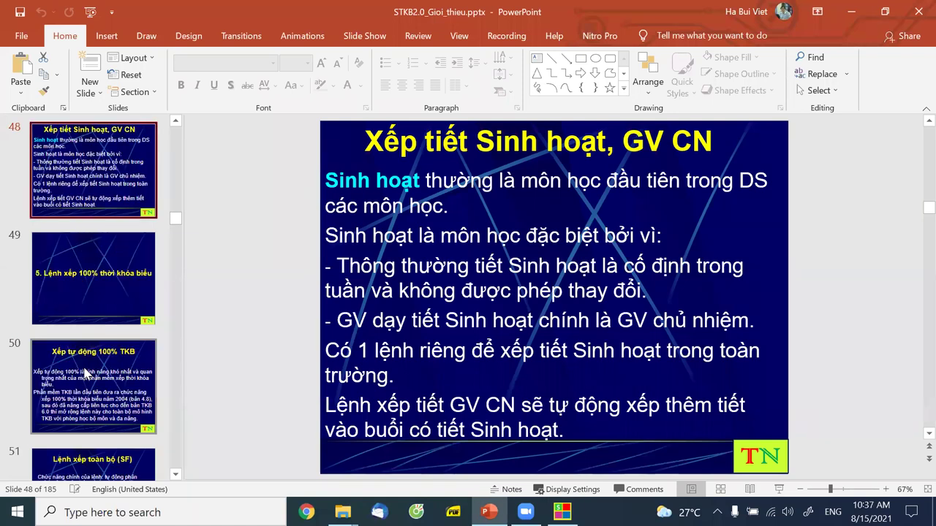
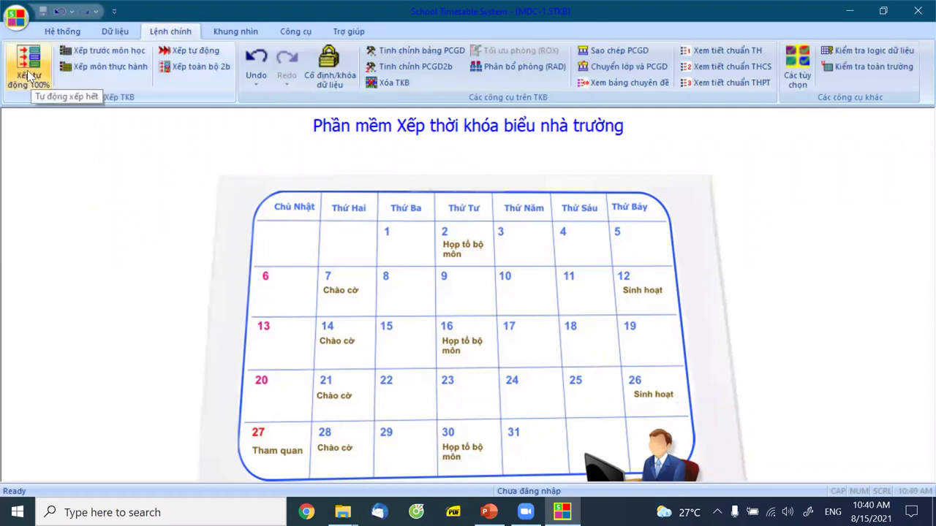
Step: Run automatic 100% scheduling for the morning session, keeping the current timetable state and Sinh hoạt lessons locked, and accept the result
{"action": "left_click", "coordinate": [29, 77]}
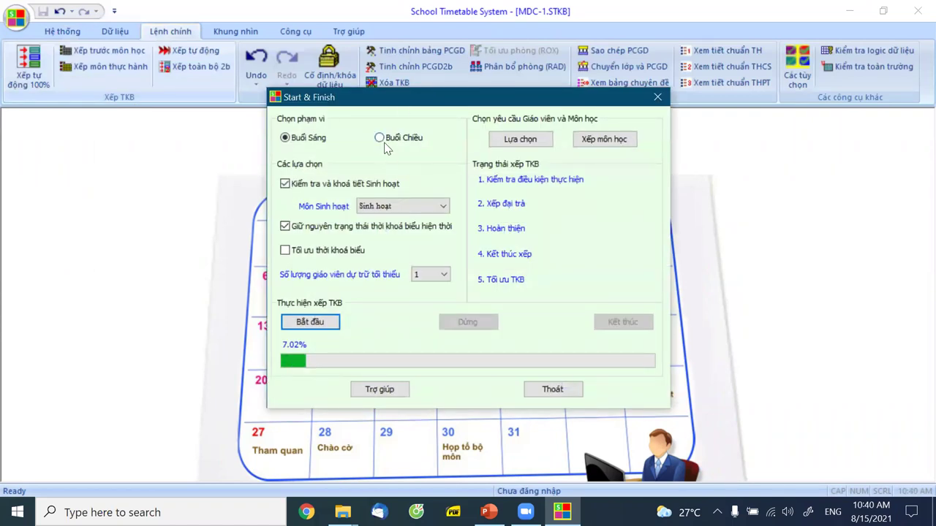
{"action": "left_click_drag", "start_coordinate": [381, 107], "coordinate": [384, 124]}
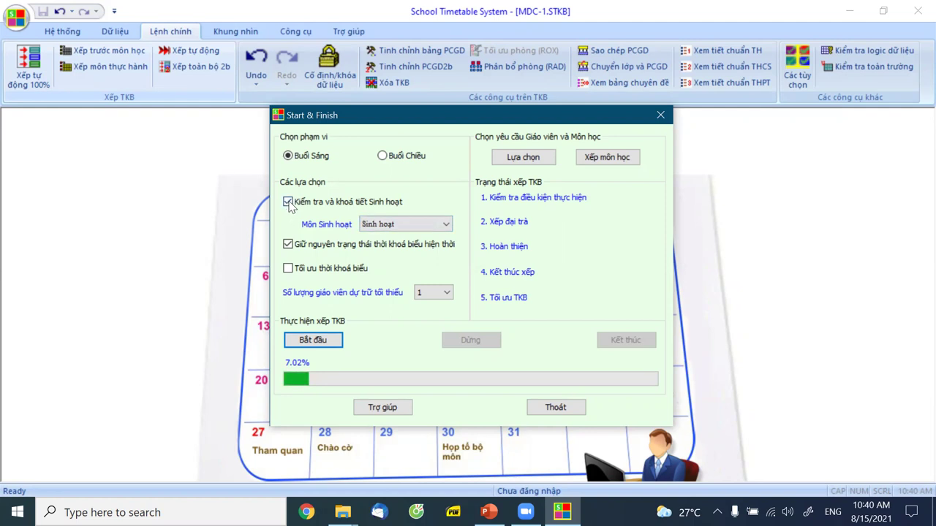
{"action": "left_click", "coordinate": [288, 245]}
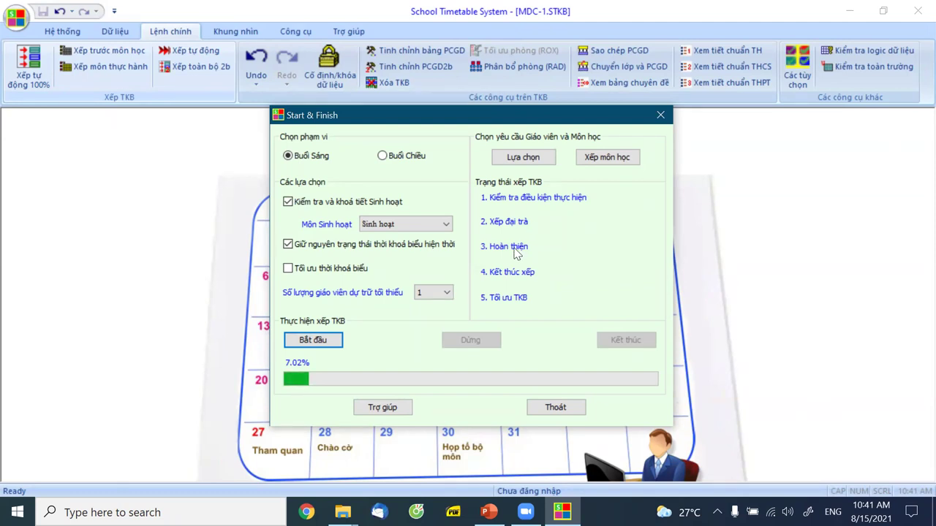
{"action": "left_click", "coordinate": [302, 341]}
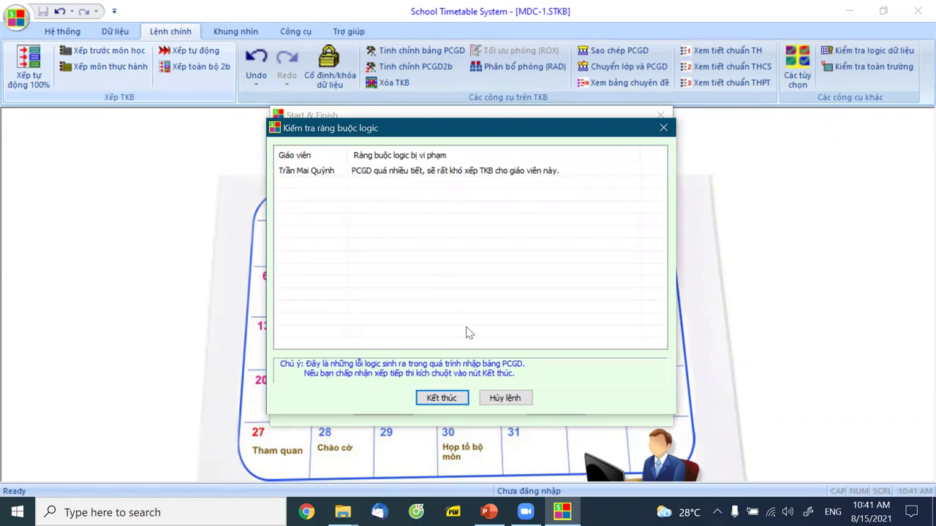
{"action": "left_click", "coordinate": [443, 399]}
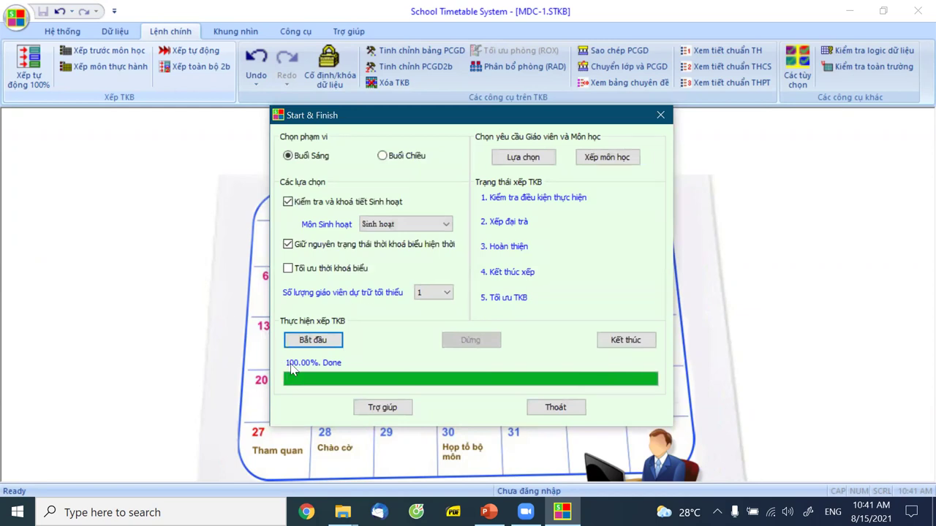
{"action": "left_click", "coordinate": [625, 350]}
{"action": "left_click", "coordinate": [443, 287]}
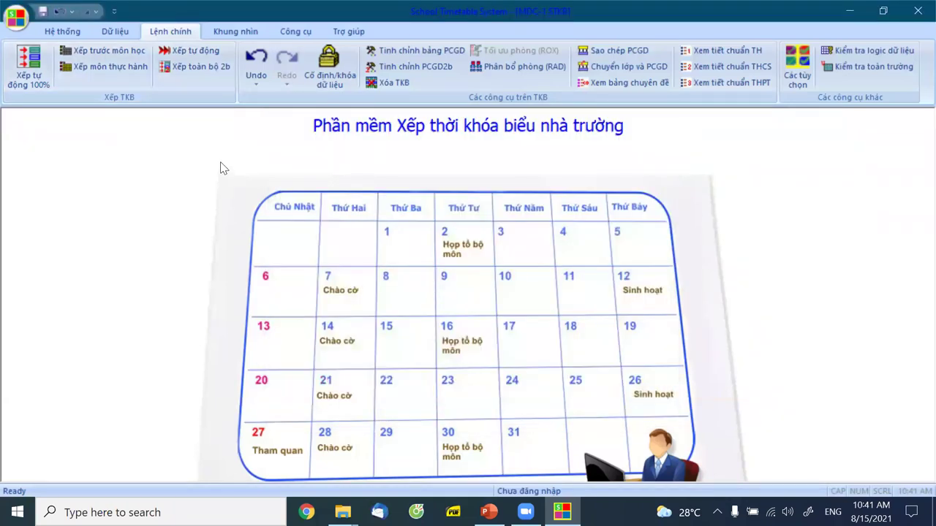
Step: Review the generated morning timetable for all classes in the ShowAll view, and close the view
{"action": "left_click", "coordinate": [231, 33]}
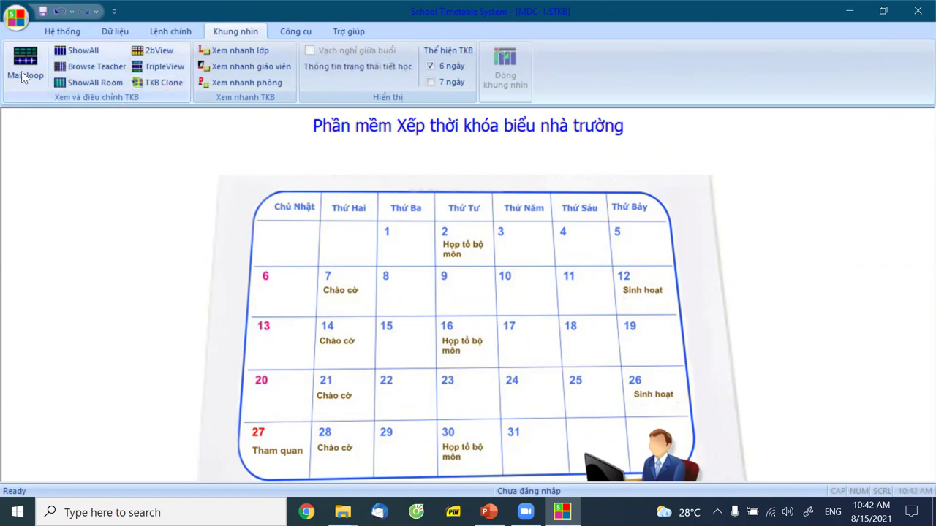
{"action": "left_click", "coordinate": [81, 50]}
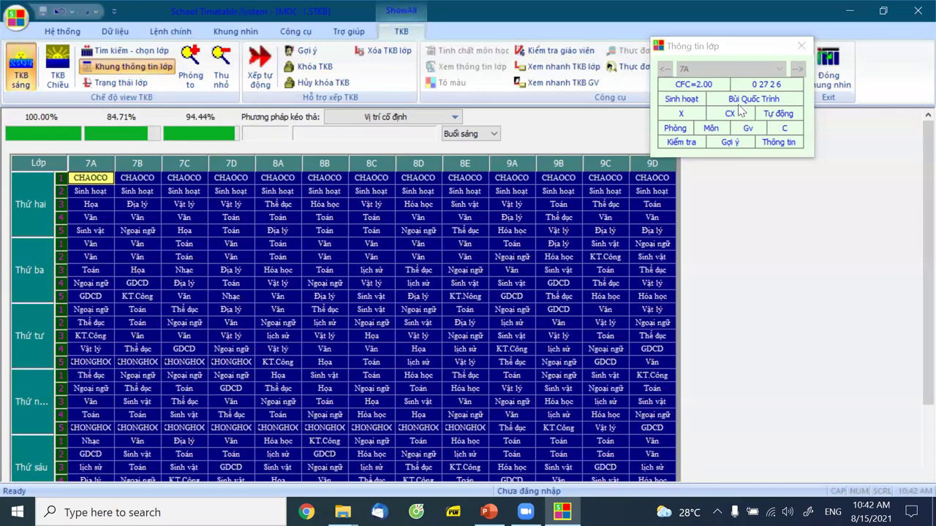
{"action": "left_click", "coordinate": [734, 51]}
{"action": "left_click", "coordinate": [827, 73]}
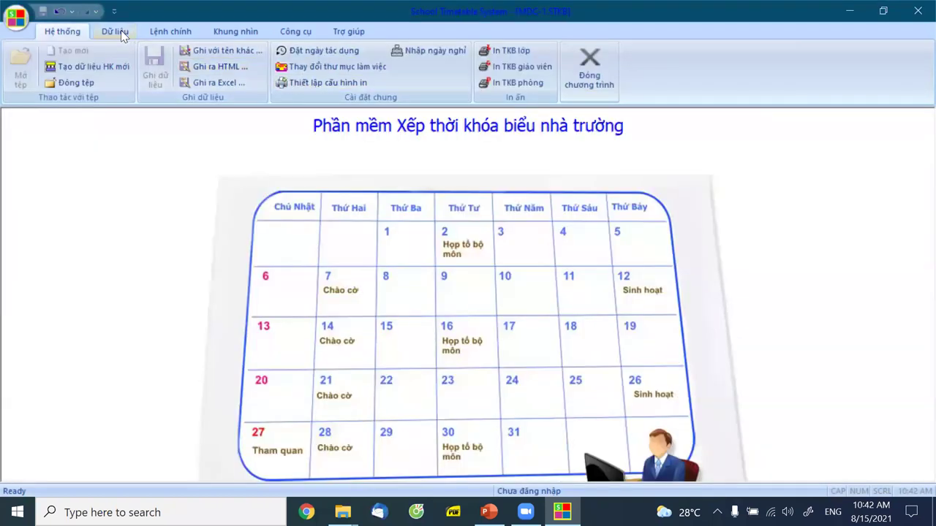
Step: Examine the generated timetables of all teachers down to the end of the Browse Teacher list, and close the view
{"action": "left_click", "coordinate": [161, 30]}
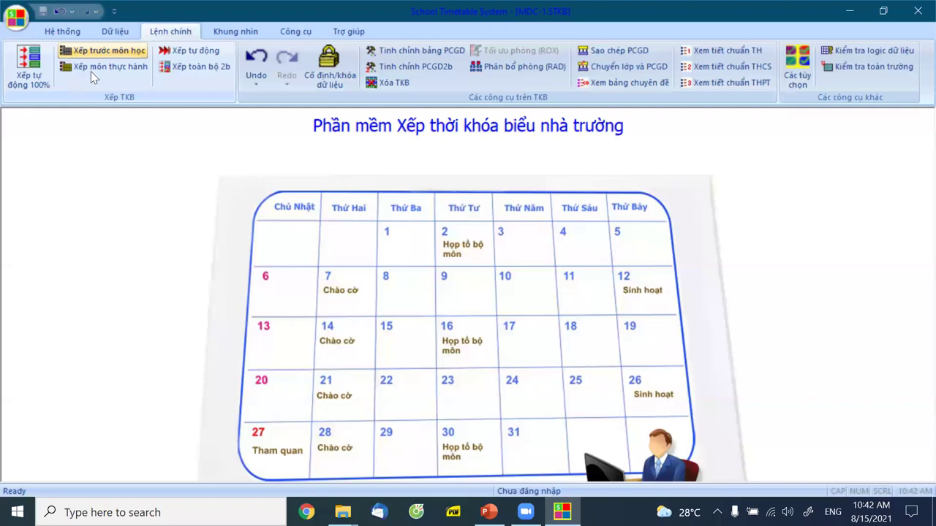
{"action": "scroll", "coordinate": [90, 71], "scroll_direction": "down", "scroll_amount": 1}
{"action": "left_click", "coordinate": [83, 72]}
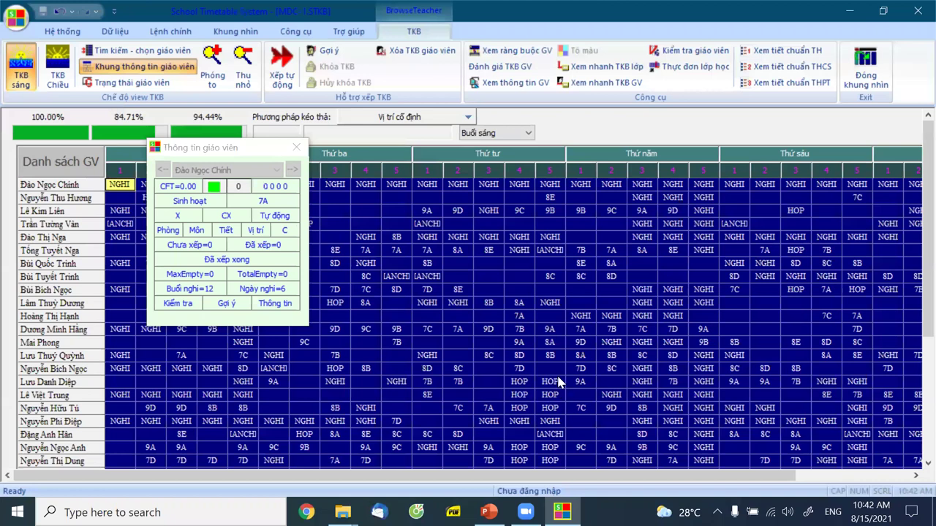
{"action": "scroll", "coordinate": [635, 267], "scroll_direction": "down", "scroll_amount": 5}
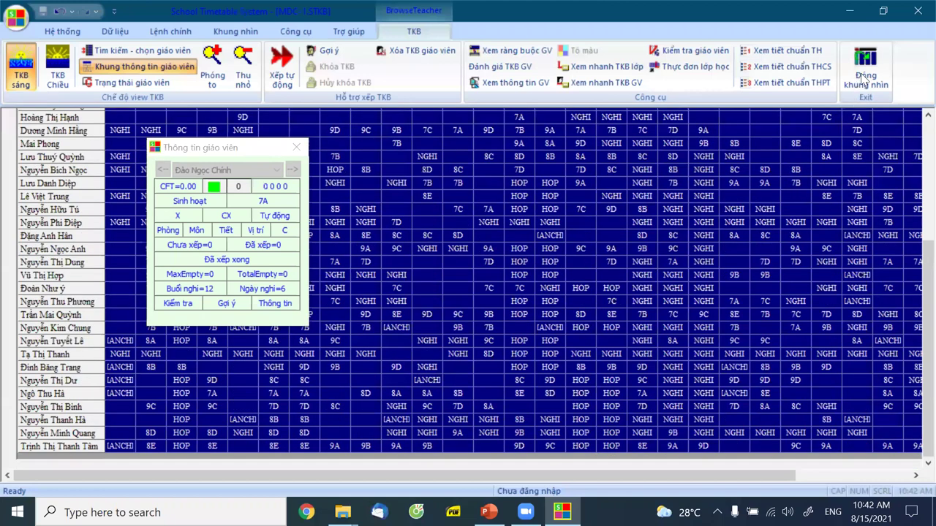
{"action": "key", "text": "Escape"}
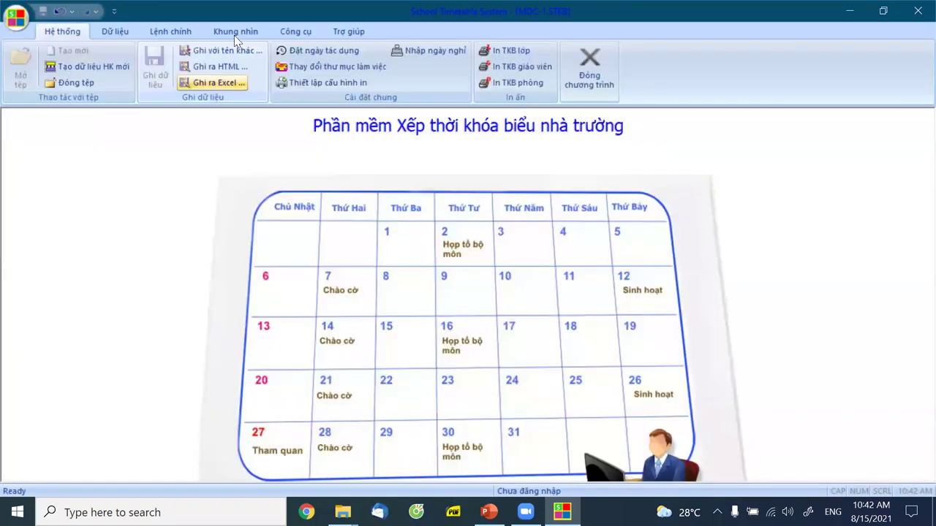
Step: Open the Mainloop view at class 8A and show the teacher of its Thursday third-period Ngoại ngữ lesson
{"action": "left_click", "coordinate": [234, 35]}
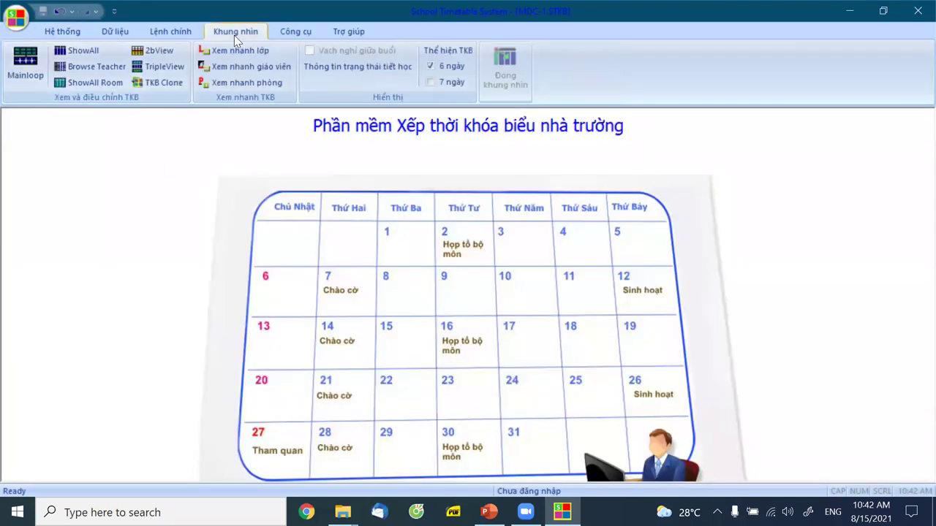
{"action": "left_click", "coordinate": [25, 71]}
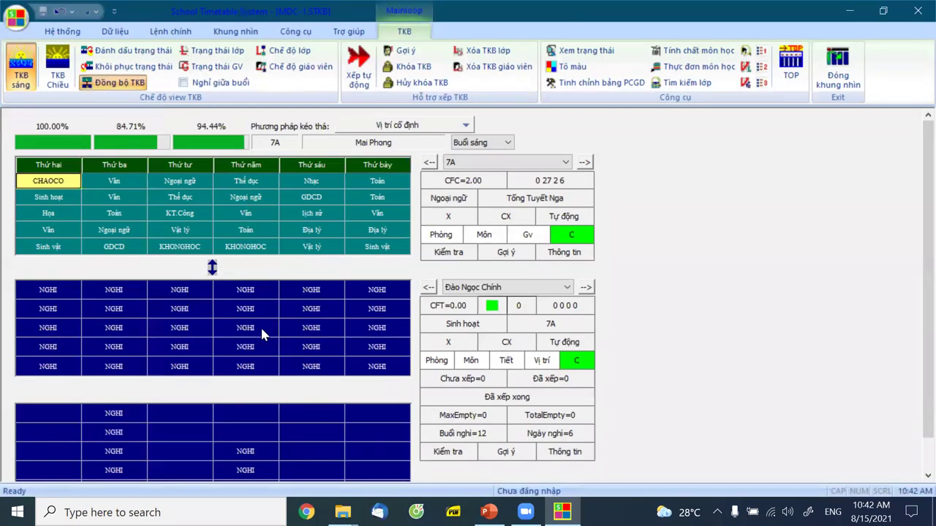
{"action": "left_click", "coordinate": [585, 163]}
{"action": "left_click", "coordinate": [258, 214]}
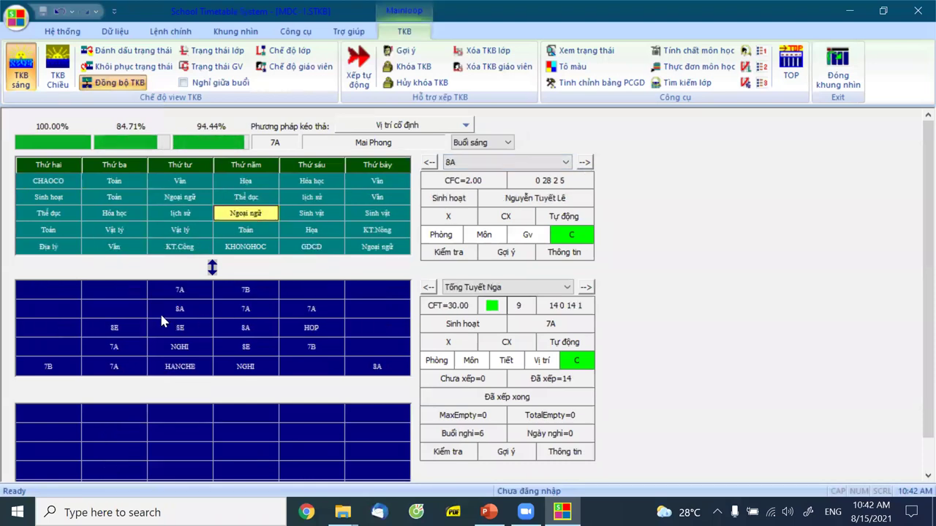
Step: Look through individual teachers' timetables, first one by one, and from a teacher chosen further down the list
{"action": "left_click", "coordinate": [585, 288]}
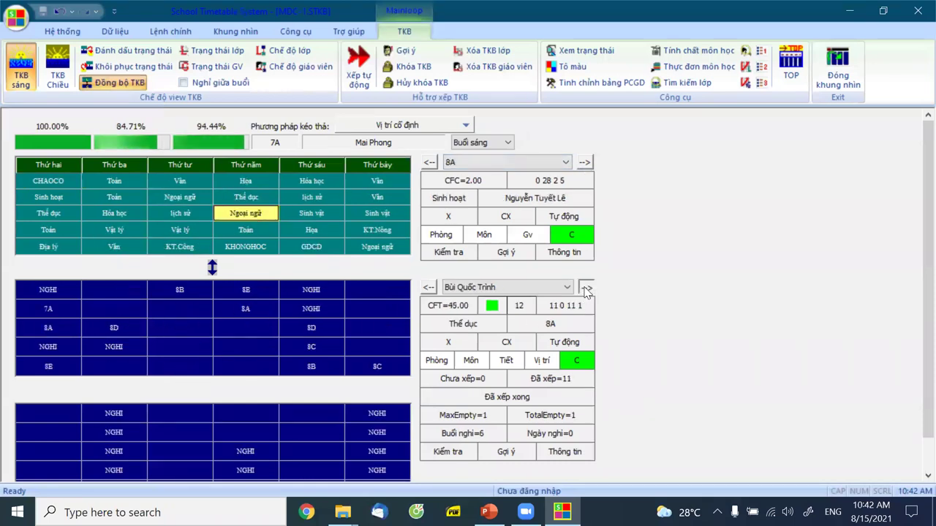
{"action": "left_click", "coordinate": [585, 287]}
{"action": "left_click", "coordinate": [566, 287]}
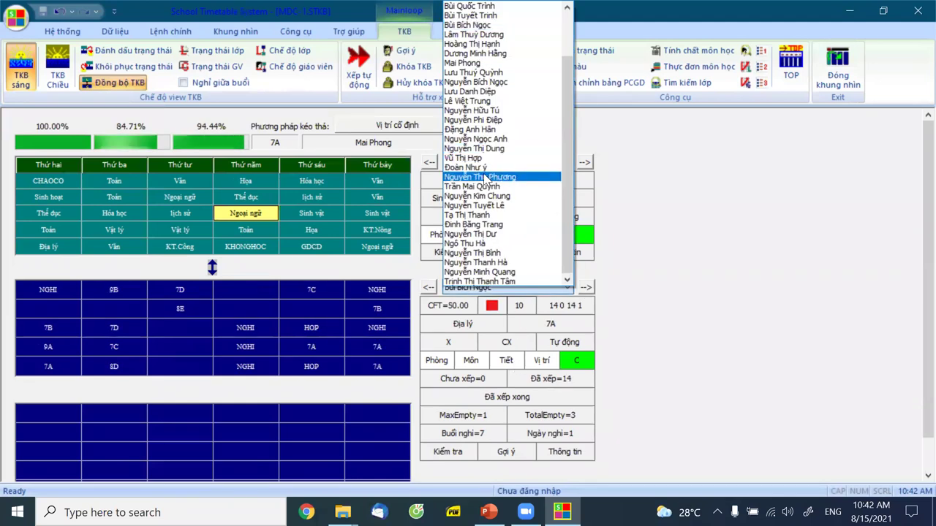
{"action": "left_click", "coordinate": [483, 177]}
{"action": "left_click", "coordinate": [585, 288]}
{"action": "left_click", "coordinate": [584, 287]}
{"action": "left_click", "coordinate": [585, 287]}
{"action": "left_click", "coordinate": [585, 288]}
Step: Select the Friday second-period lesson and page forward through the class timetables to class 9B
{"action": "left_click", "coordinate": [338, 203]}
{"action": "left_click", "coordinate": [585, 162]}
{"action": "left_click", "coordinate": [585, 162]}
{"action": "left_click", "coordinate": [585, 163]}
{"action": "left_click", "coordinate": [585, 162]}
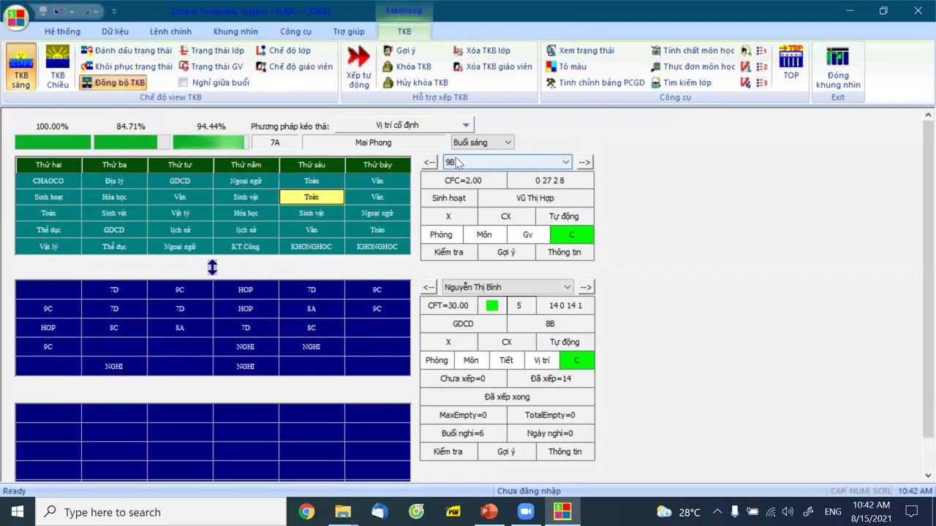
Step: Page back through the class timetables from 9B, and forward again to class 8E
{"action": "left_click", "coordinate": [430, 162]}
{"action": "left_click", "coordinate": [430, 162]}
{"action": "left_click", "coordinate": [429, 162]}
{"action": "left_click", "coordinate": [429, 162]}
{"action": "left_click", "coordinate": [585, 163]}
{"action": "left_click", "coordinate": [584, 162]}
{"action": "left_click", "coordinate": [585, 162]}
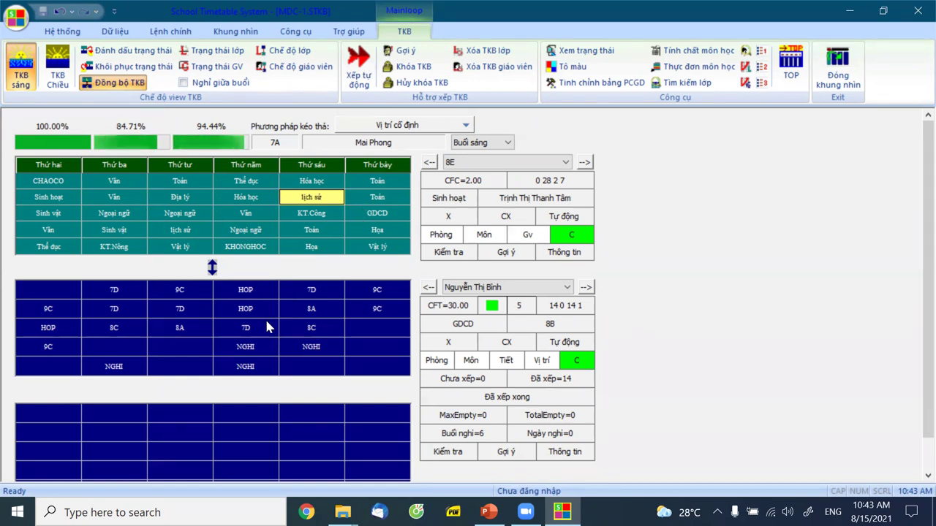
Step: Page forward through the remaining teacher timetables to the last teacher in the list
{"action": "left_click", "coordinate": [586, 288]}
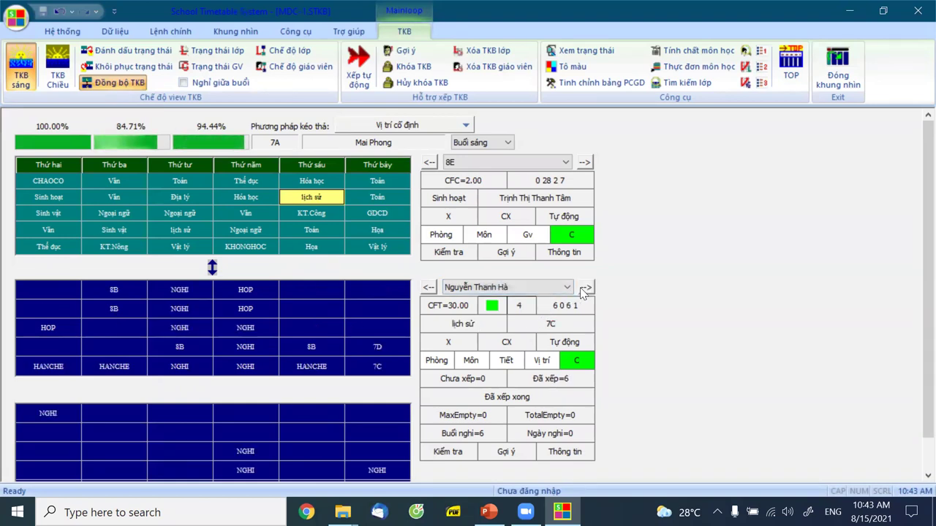
{"action": "left_click", "coordinate": [586, 288]}
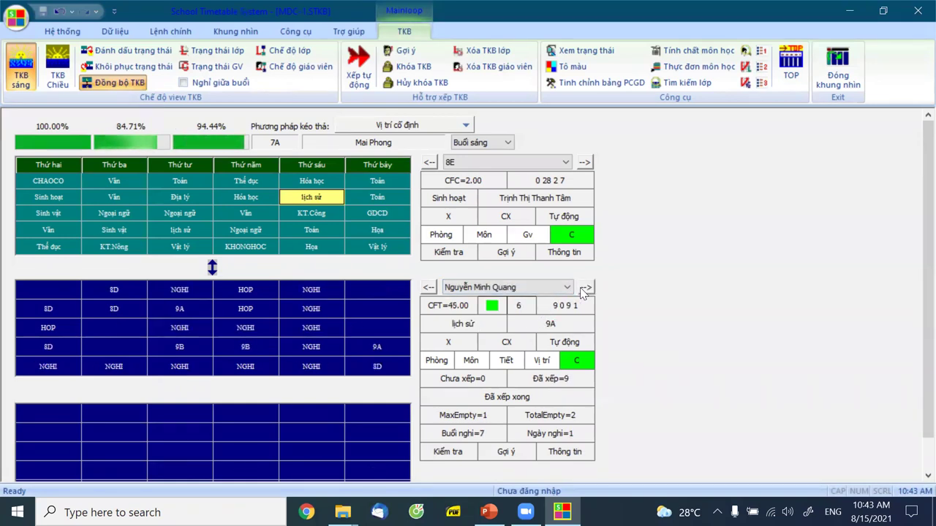
{"action": "left_click", "coordinate": [585, 287]}
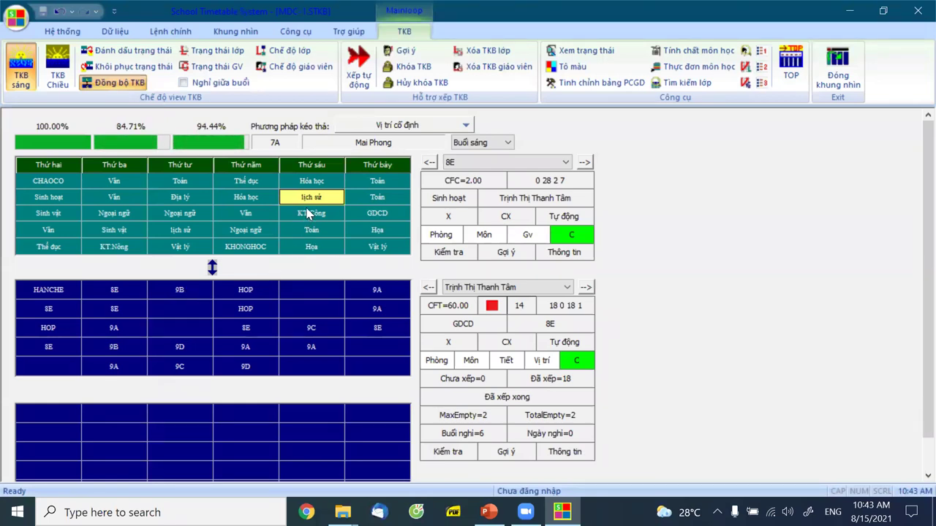
Step: Show class 9B from the teacher's Wednesday first-period lesson and check the teachers of its Thursday Sinh vật and Wednesday Vật lý, lịch sử and GDCD lessons
{"action": "left_click", "coordinate": [180, 291]}
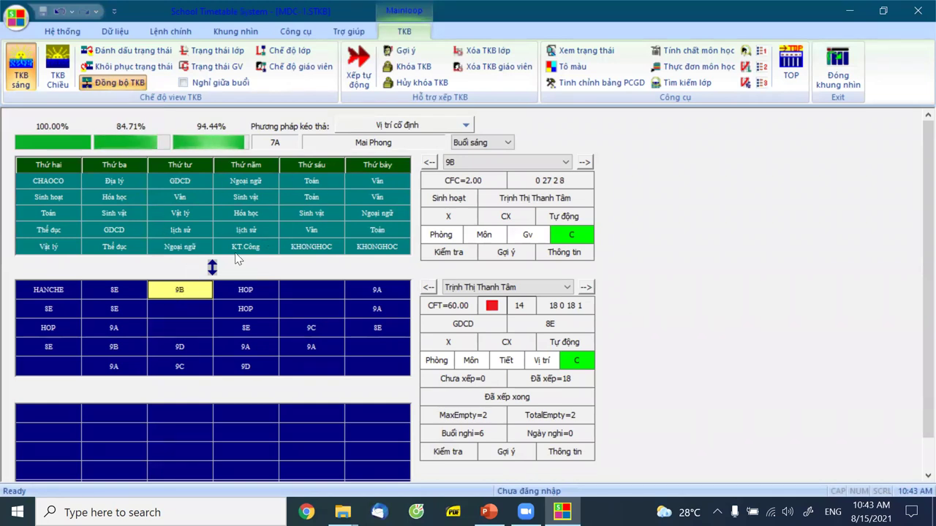
{"action": "left_click", "coordinate": [254, 202]}
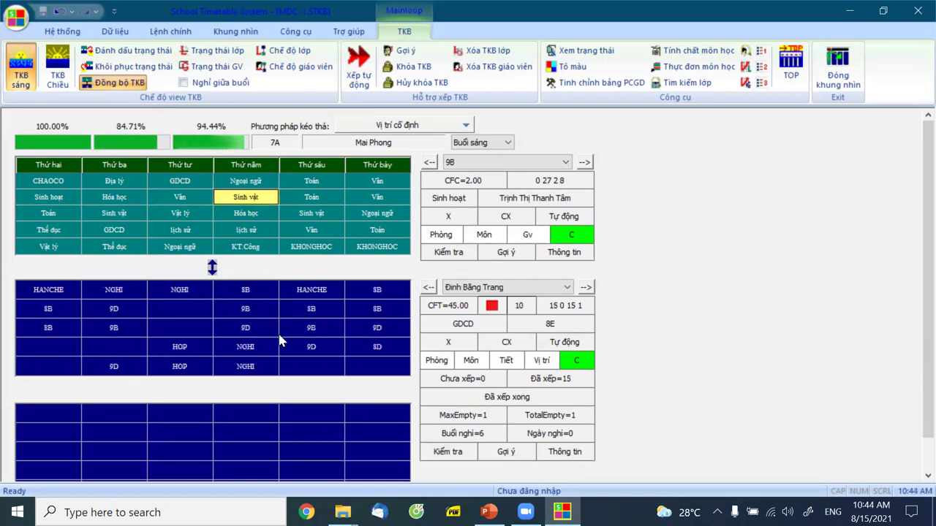
{"action": "left_click", "coordinate": [183, 213]}
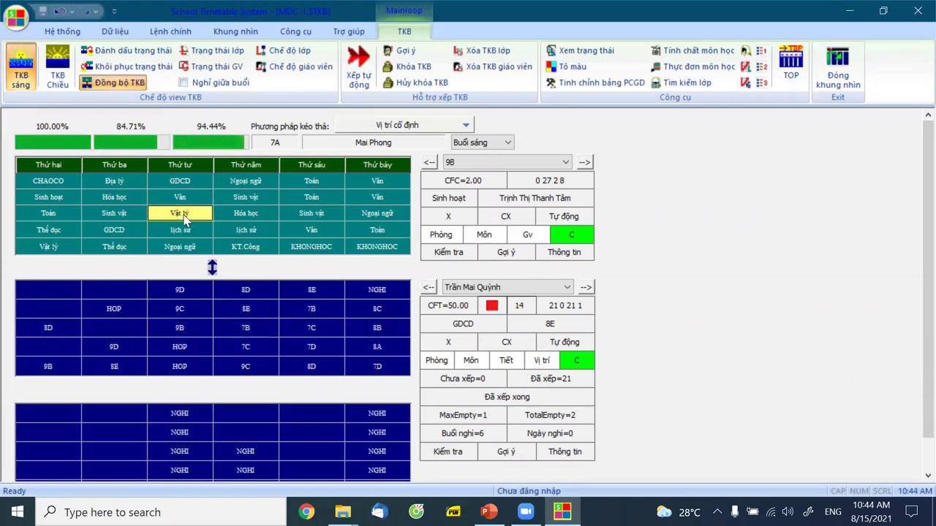
{"action": "left_click", "coordinate": [182, 230]}
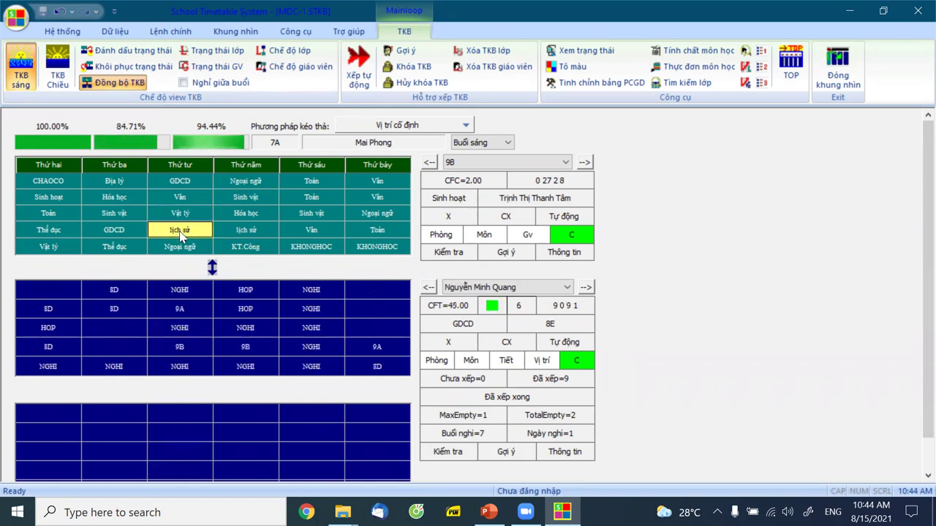
{"action": "left_click", "coordinate": [182, 182]}
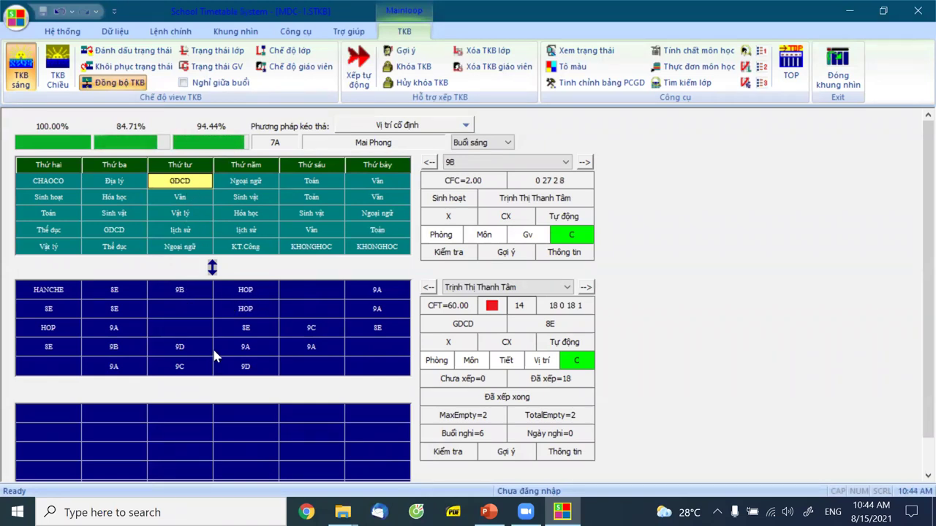
Step: Check the teachers of class 9B's Wednesday Vật lý and GDCD lessons, and select the GDCD teacher's first-period 9B lesson
{"action": "left_click", "coordinate": [182, 214]}
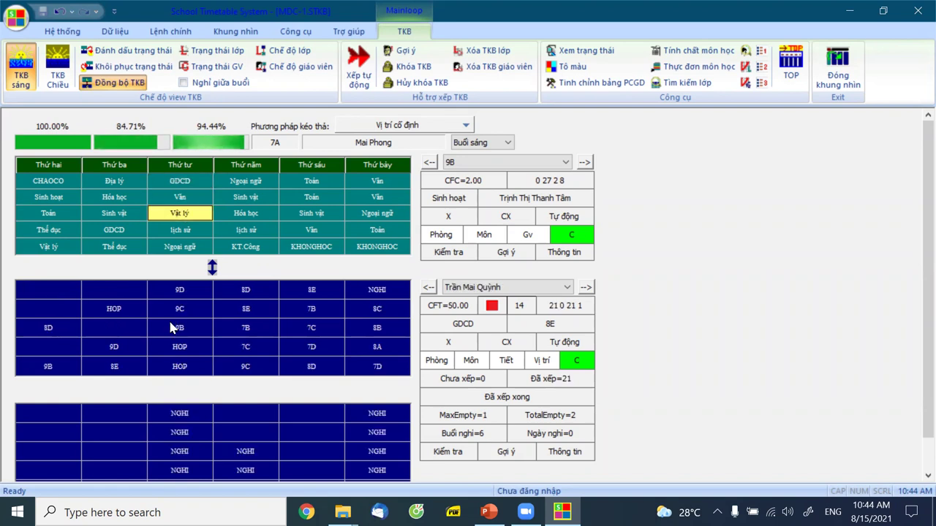
{"action": "left_click", "coordinate": [180, 184]}
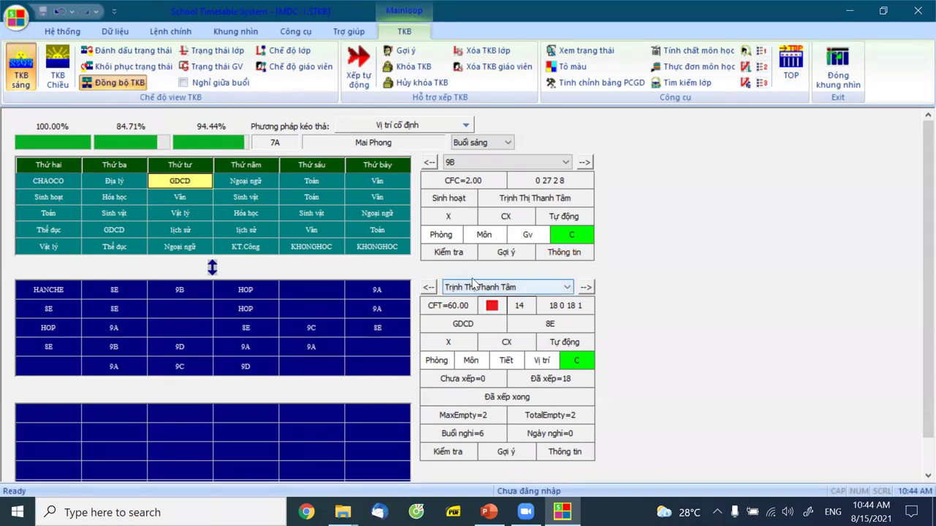
{"action": "left_click", "coordinate": [182, 292]}
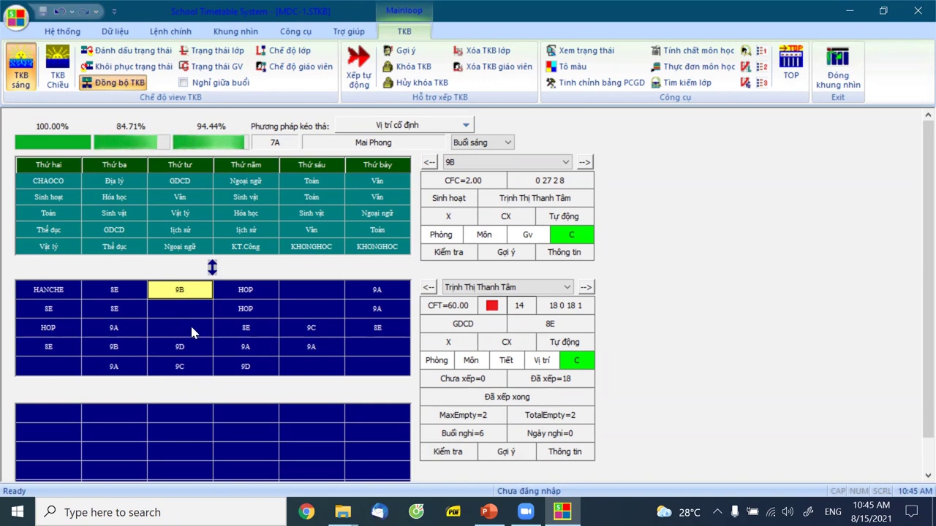
Step: Set the lesson-moving method to Tinh chỉnh tối ưu OpDPR/FPR
{"action": "left_click", "coordinate": [414, 126]}
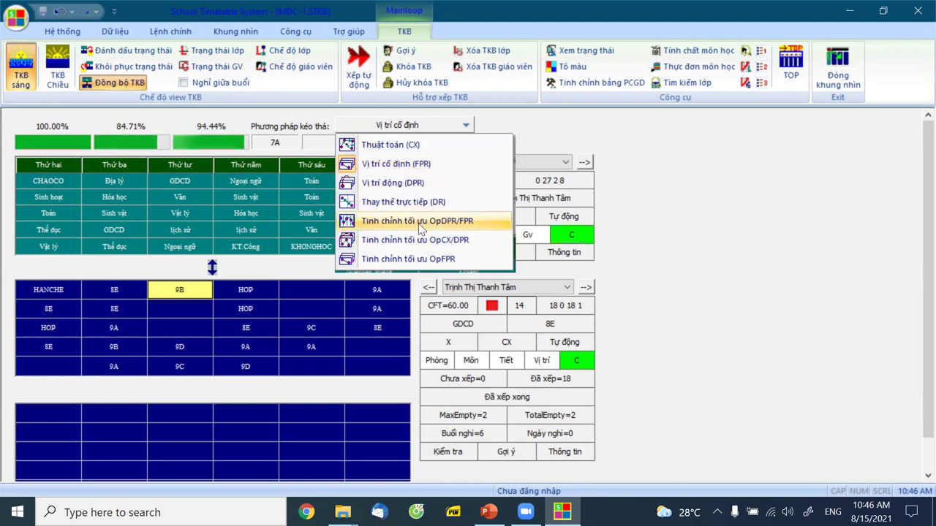
{"action": "left_click", "coordinate": [684, 255]}
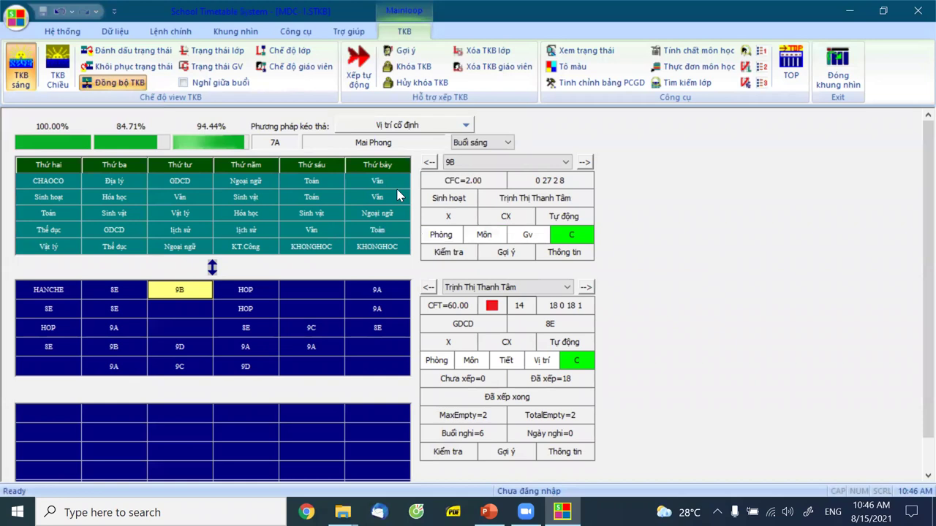
{"action": "left_click", "coordinate": [404, 127]}
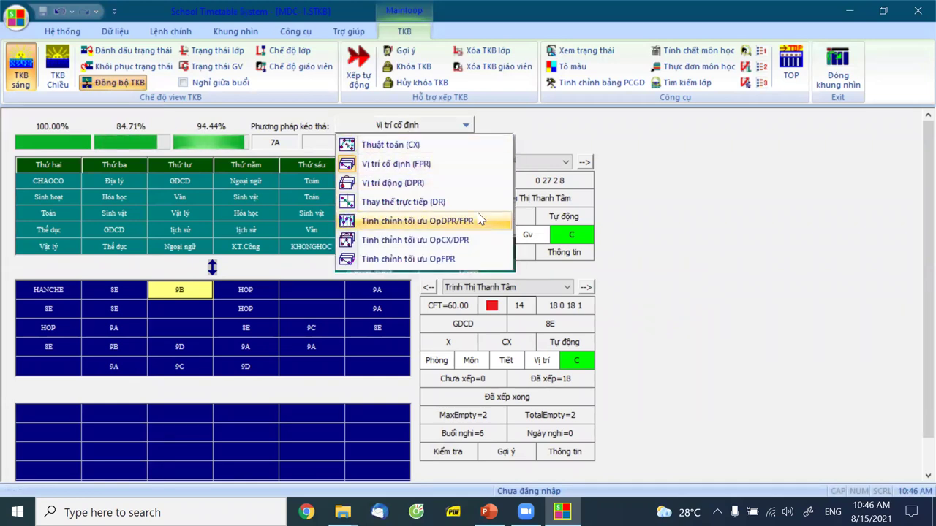
{"action": "left_click", "coordinate": [440, 222]}
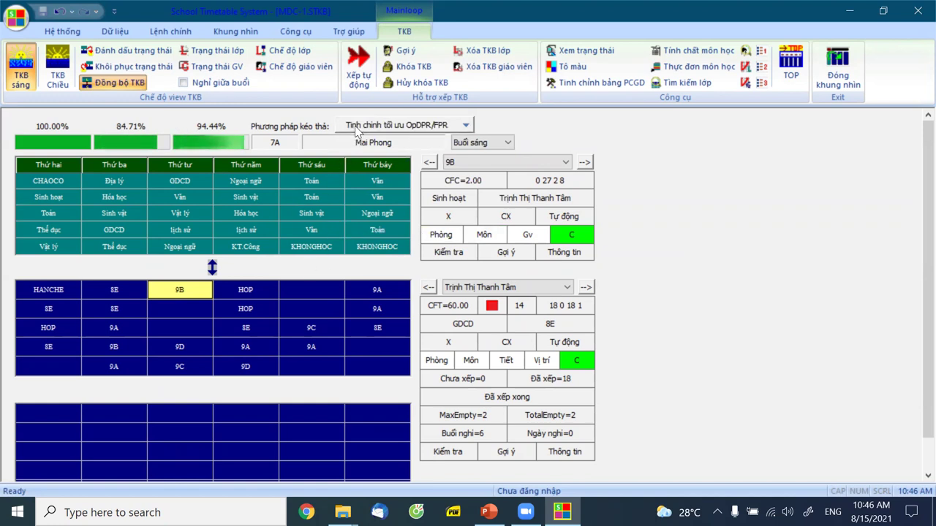
Step: Move the GDCD teacher's 9B lesson from Wednesday first period to the free Wednesday third period
{"action": "left_click", "coordinate": [184, 292]}
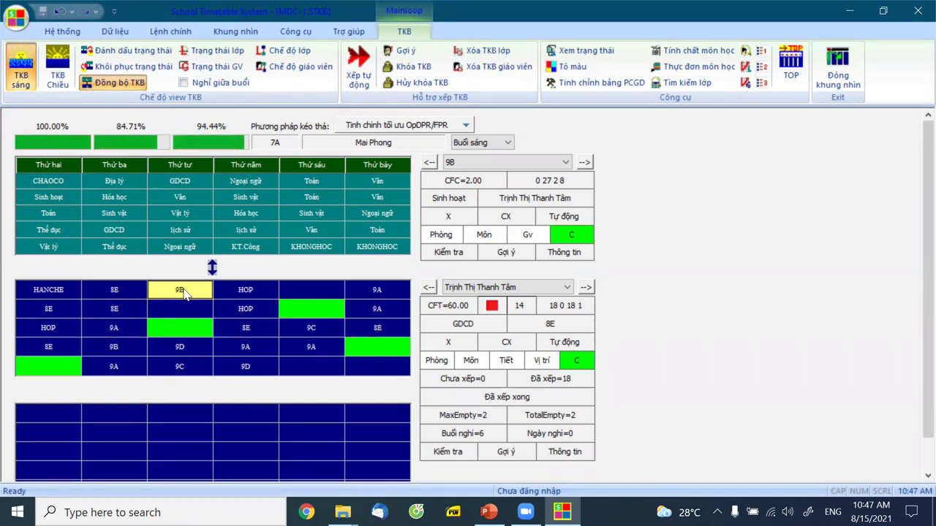
{"action": "left_click", "coordinate": [186, 294]}
{"action": "left_click", "coordinate": [186, 294]}
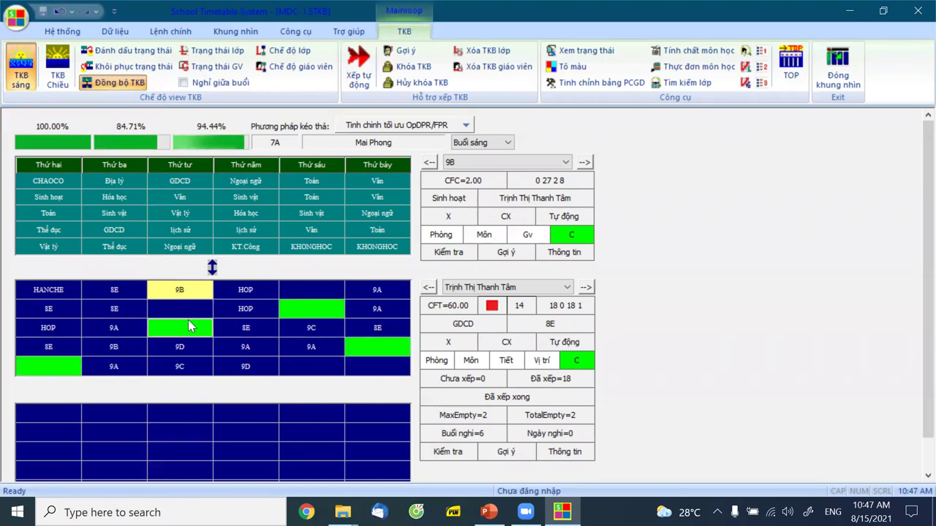
{"action": "left_click", "coordinate": [188, 331]}
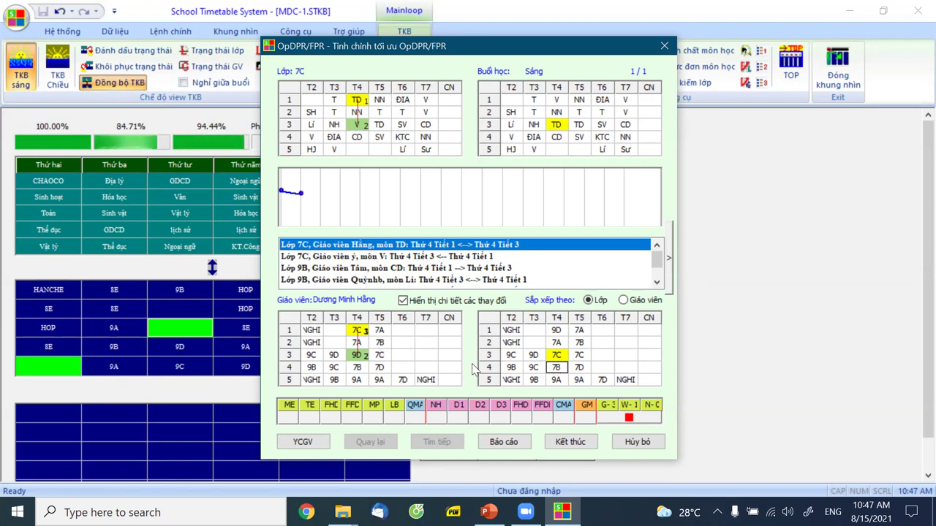
Step: Examine the proposed Wednesday swaps for class 7C's TD and V lessons and class 9B's CD and Lí lessons
{"action": "left_click", "coordinate": [556, 367]}
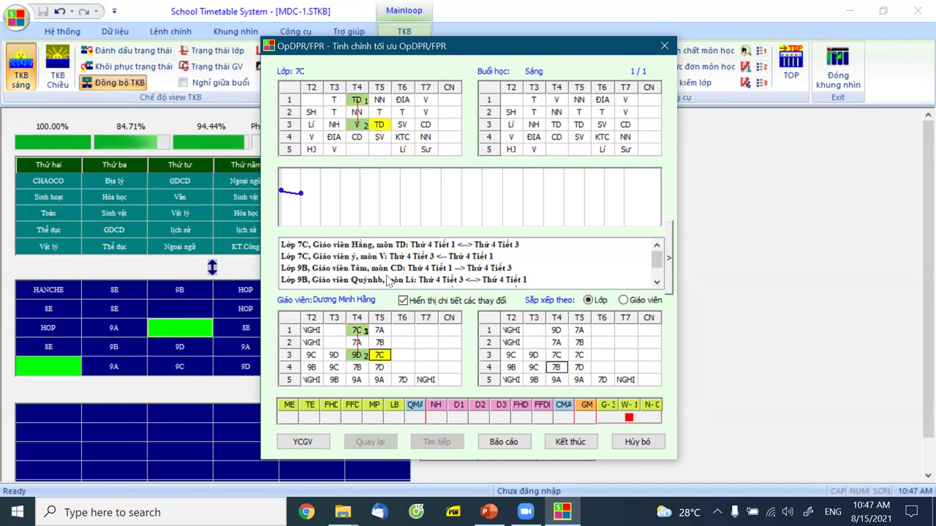
{"action": "left_click", "coordinate": [372, 245]}
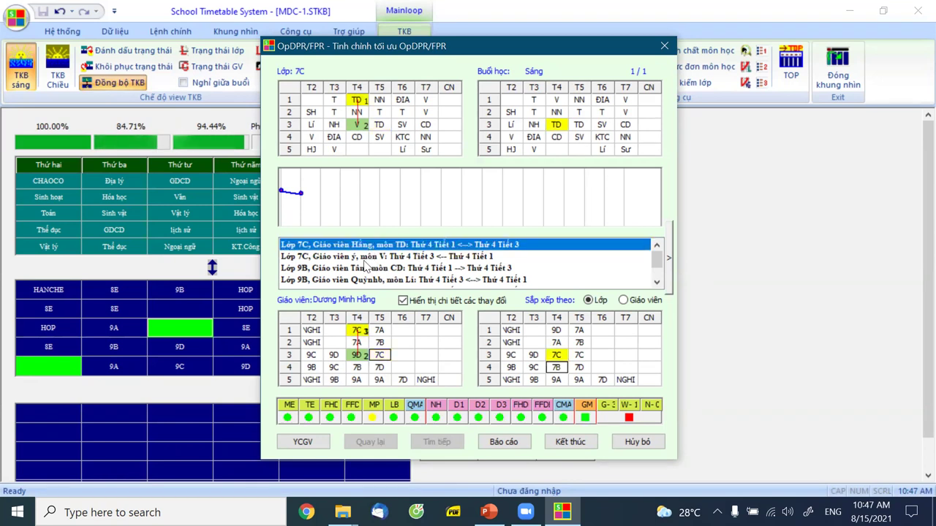
{"action": "left_click", "coordinate": [370, 258]}
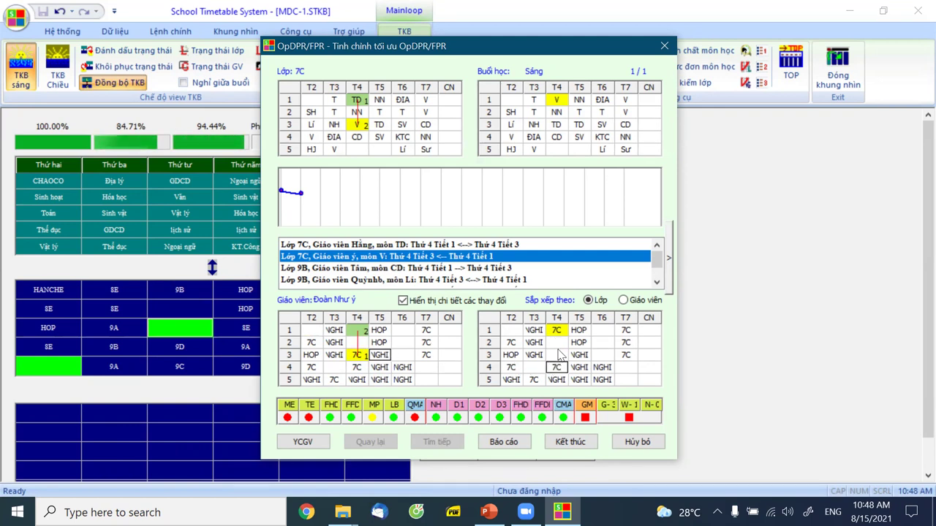
{"action": "left_click", "coordinate": [347, 269]}
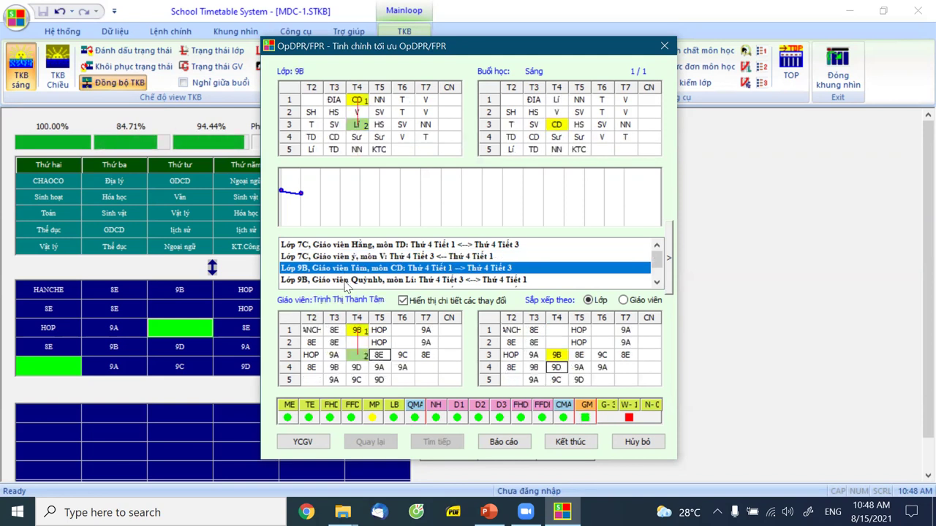
{"action": "left_click", "coordinate": [346, 282]}
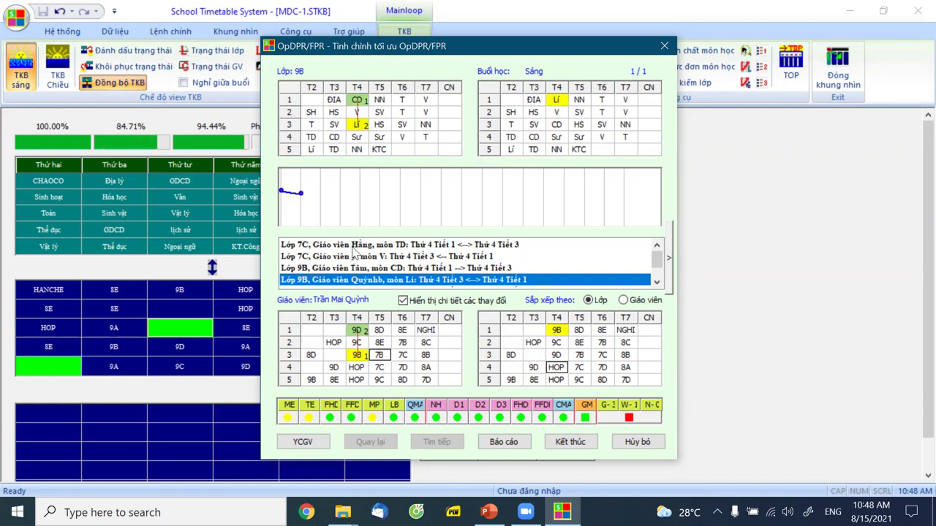
{"action": "left_click", "coordinate": [369, 269]}
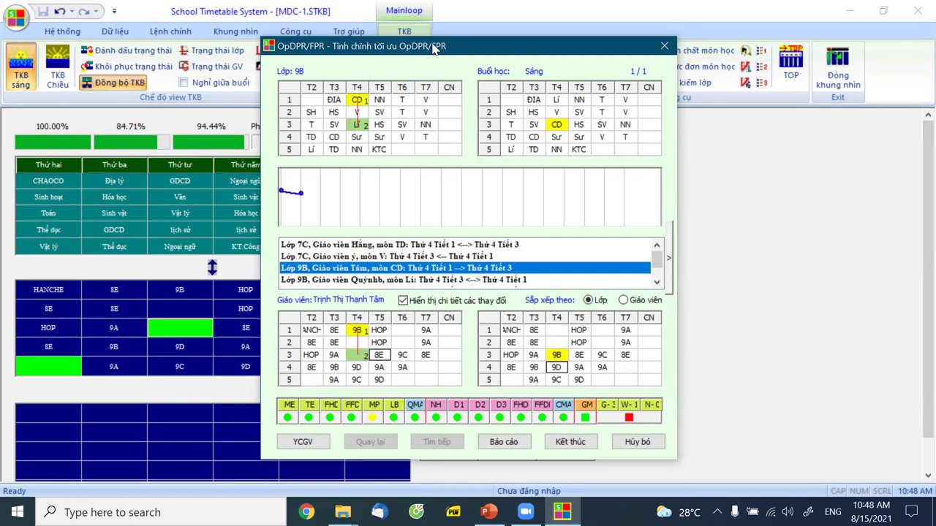
Step: Recheck the proposed changes to 7C's V and 9B's CD lessons and accept the optimised adjustment
{"action": "left_click_drag", "start_coordinate": [433, 47], "coordinate": [452, 21]}
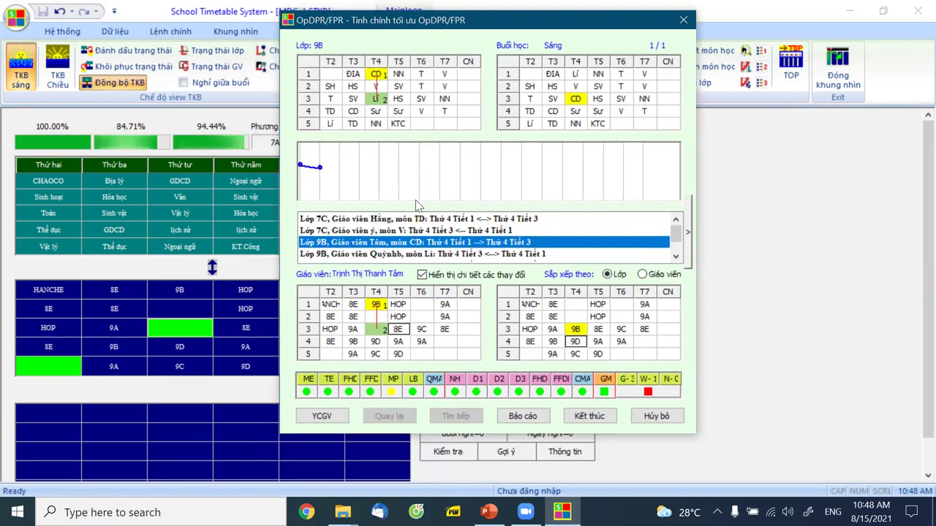
{"action": "left_click", "coordinate": [376, 231]}
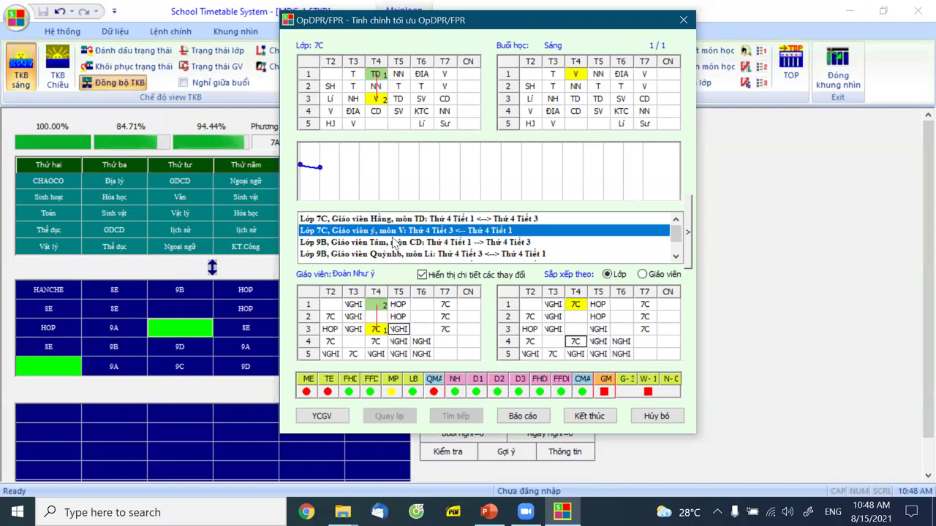
{"action": "left_click", "coordinate": [380, 244]}
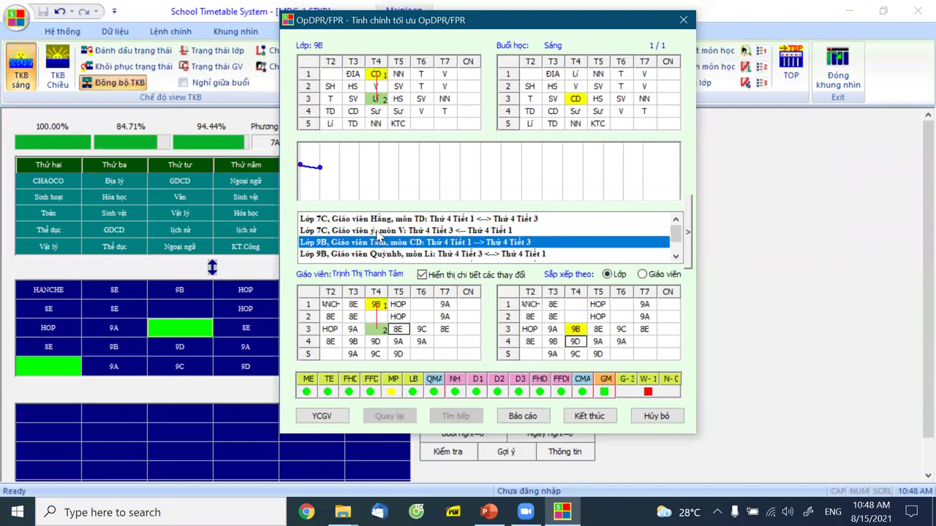
{"action": "key", "text": "Up"}
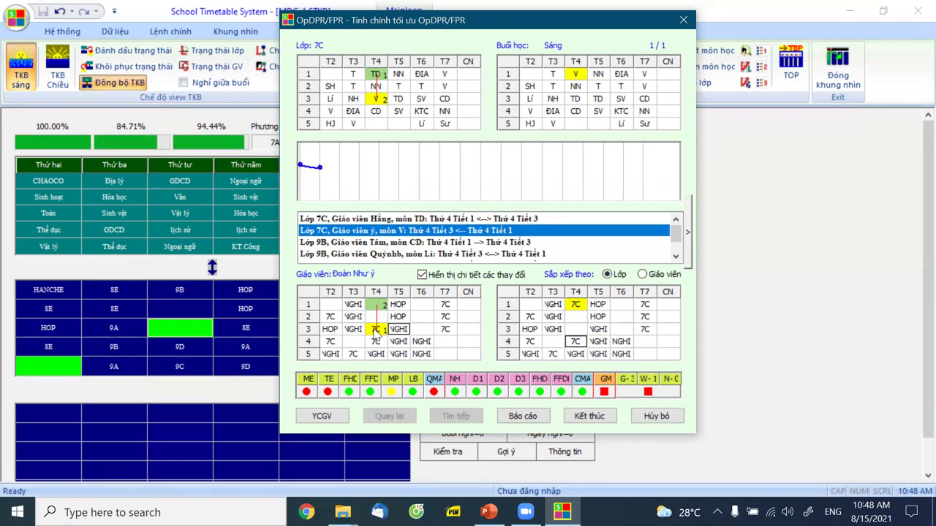
{"action": "left_click", "coordinate": [592, 416]}
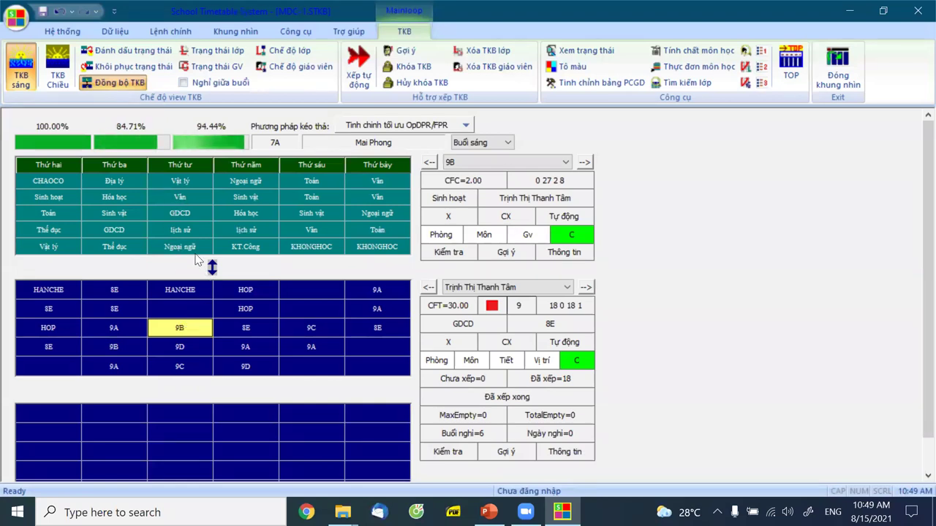
Step: Check the timetables of 9B's Wednesday first-period Vật lý teacher and 7C's Văn teacher, and close the Mainloop view
{"action": "left_click", "coordinate": [179, 180]}
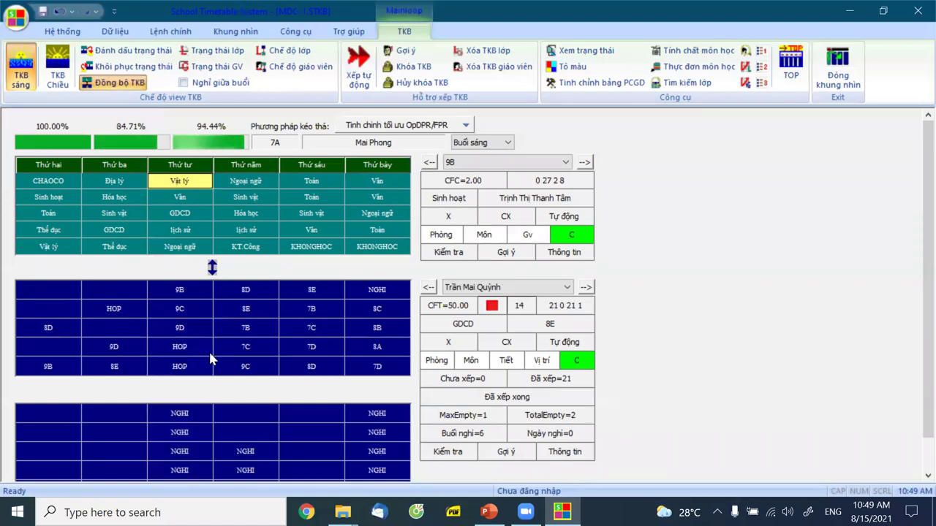
{"action": "left_click", "coordinate": [490, 288]}
{"action": "left_click", "coordinate": [481, 166]}
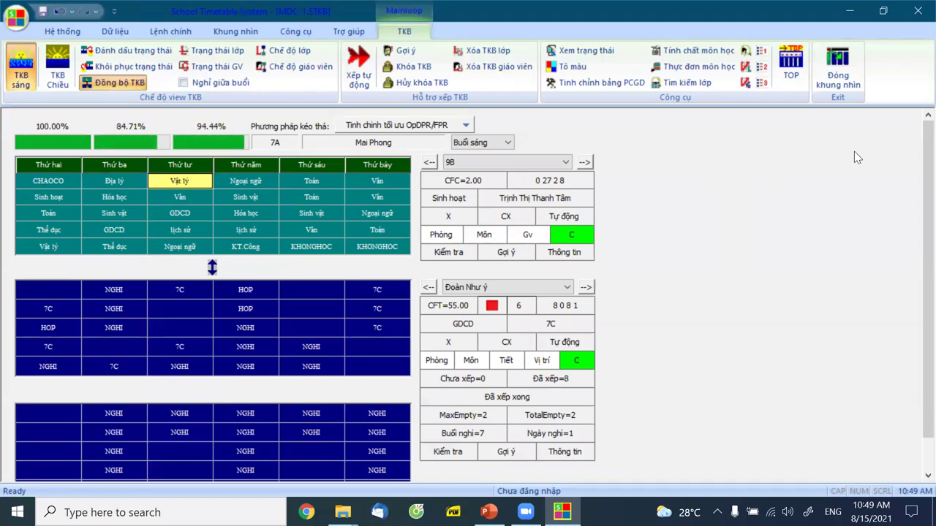
{"action": "left_click", "coordinate": [846, 83]}
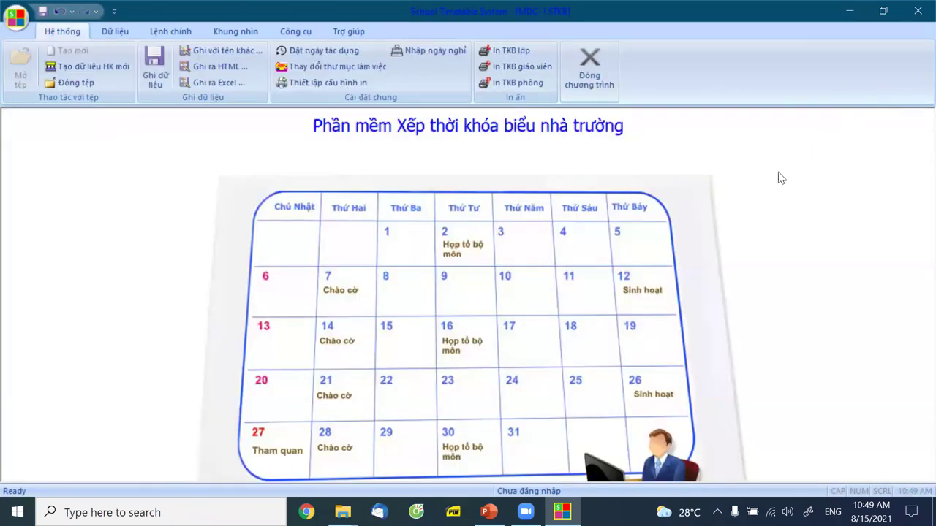
{"action": "left_click", "coordinate": [170, 32]}
{"action": "left_click", "coordinate": [232, 31]}
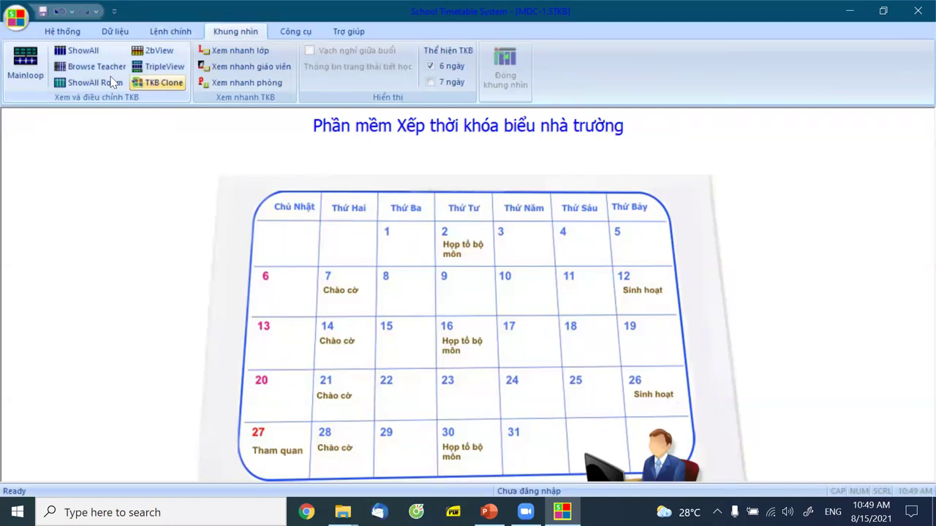
{"action": "left_click", "coordinate": [24, 68]}
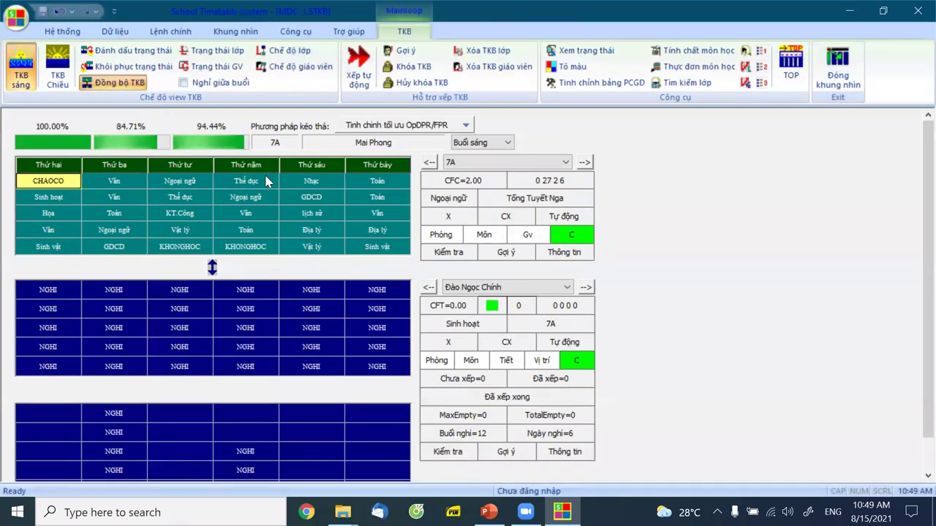
{"action": "left_click", "coordinate": [838, 87]}
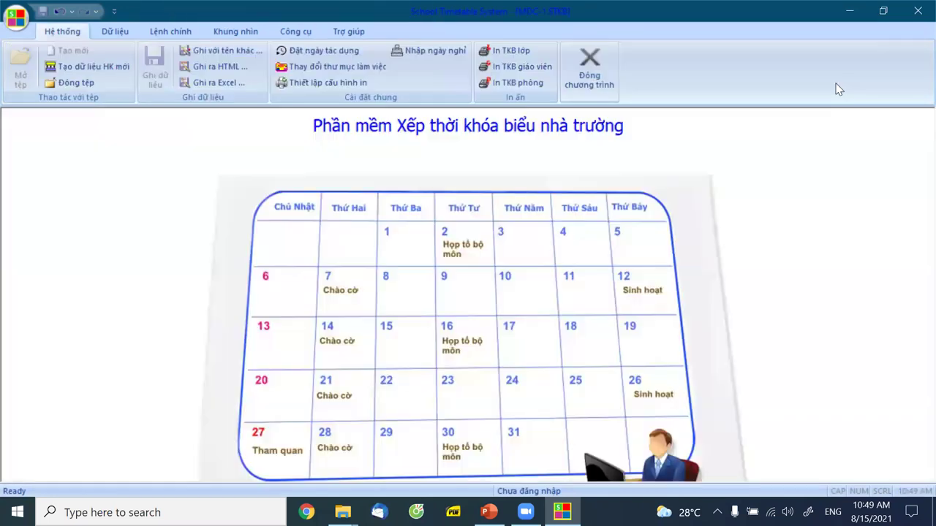
Step: Open the TKB Clone view and copy the original timetable data into TKB Clone 1
{"action": "scroll", "coordinate": [219, 66], "scroll_direction": "down", "scroll_amount": 3}
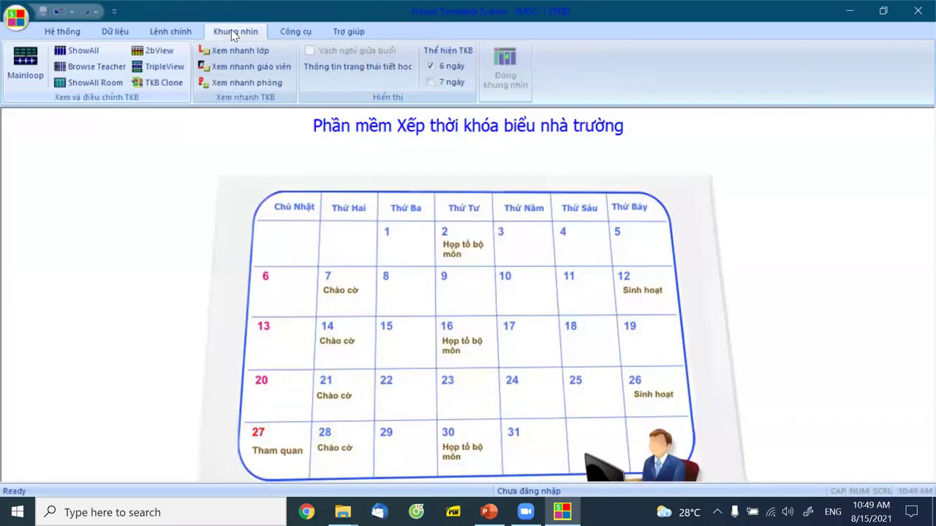
{"action": "left_click", "coordinate": [158, 83]}
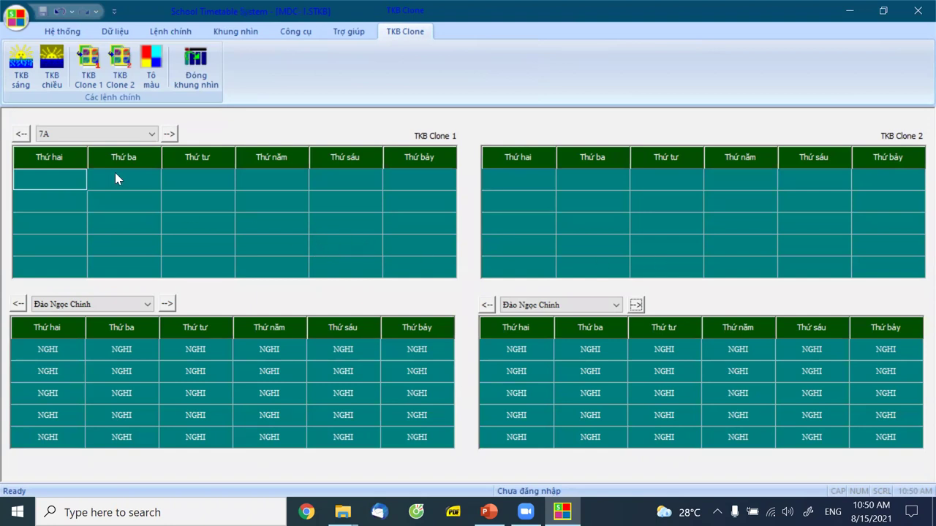
{"action": "left_click", "coordinate": [87, 70]}
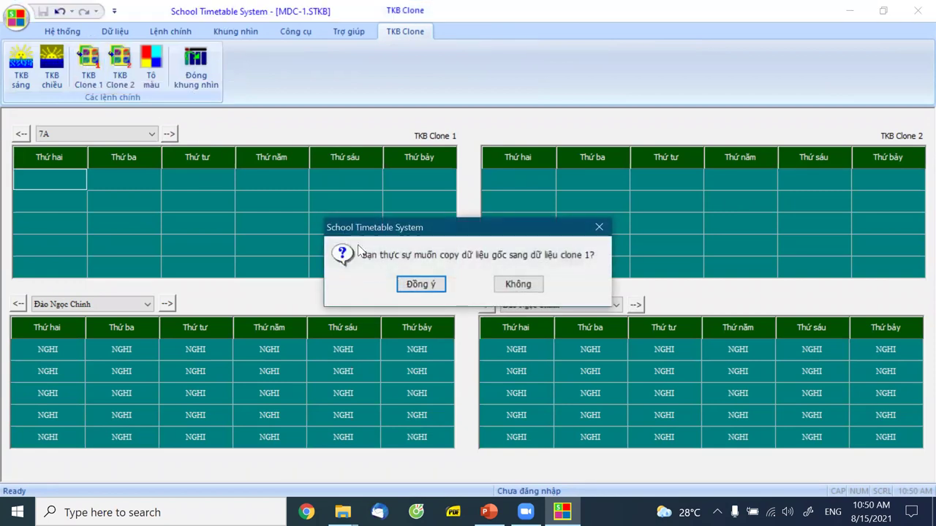
{"action": "left_click", "coordinate": [421, 285]}
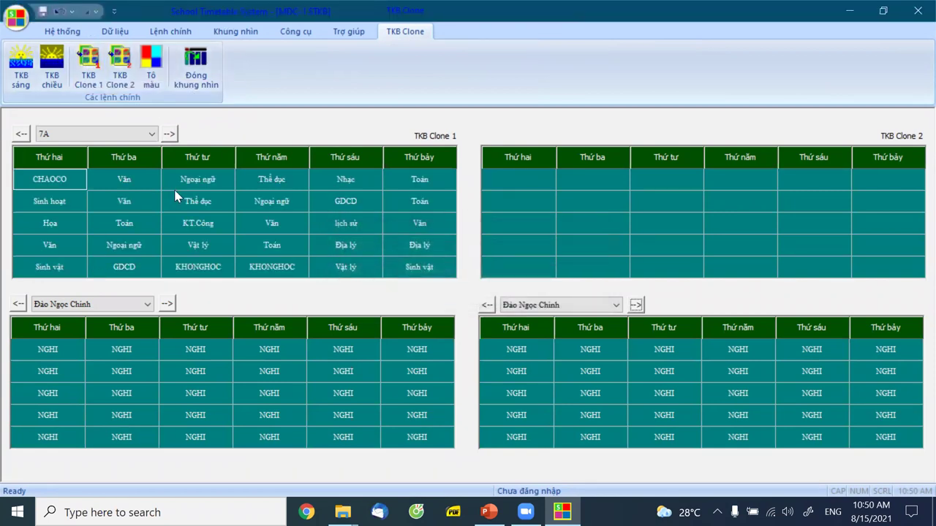
Step: View the cloned timetables of the teachers of class 7A's Thursday Văn, Wednesday and Friday Vật lý, and Saturday Sinh vật lessons
{"action": "left_click", "coordinate": [248, 232]}
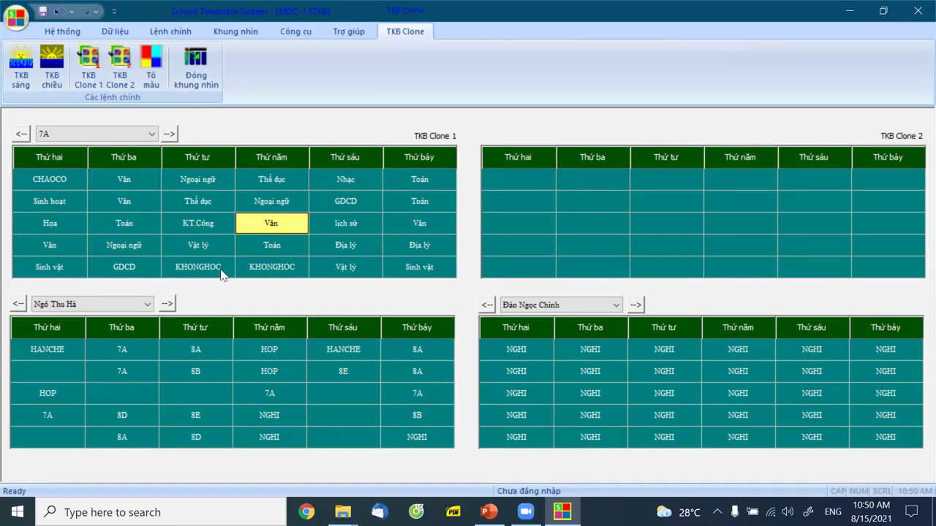
{"action": "left_click", "coordinate": [202, 250]}
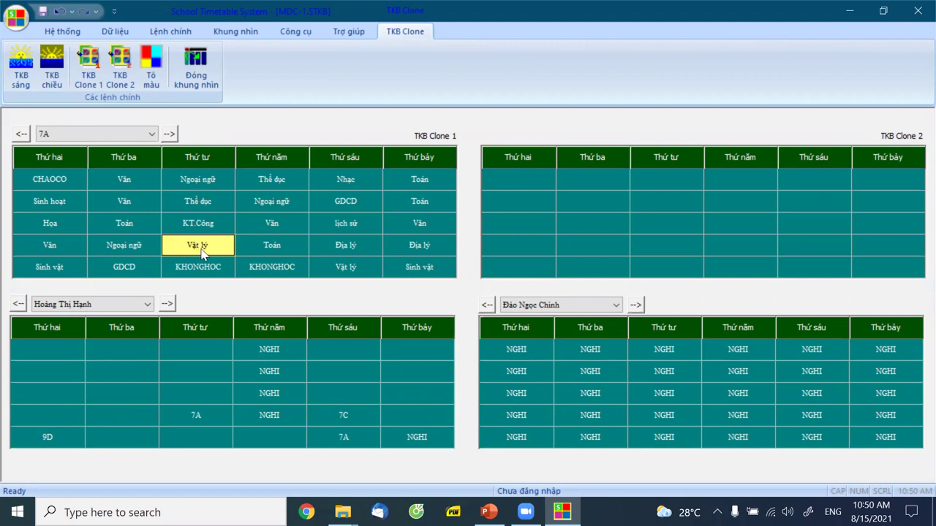
{"action": "left_click", "coordinate": [351, 269]}
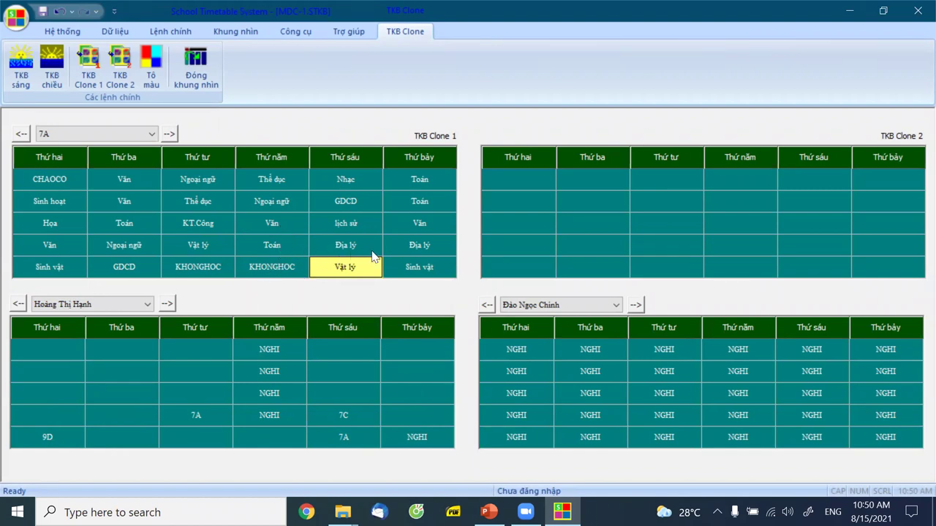
{"action": "left_click", "coordinate": [414, 268]}
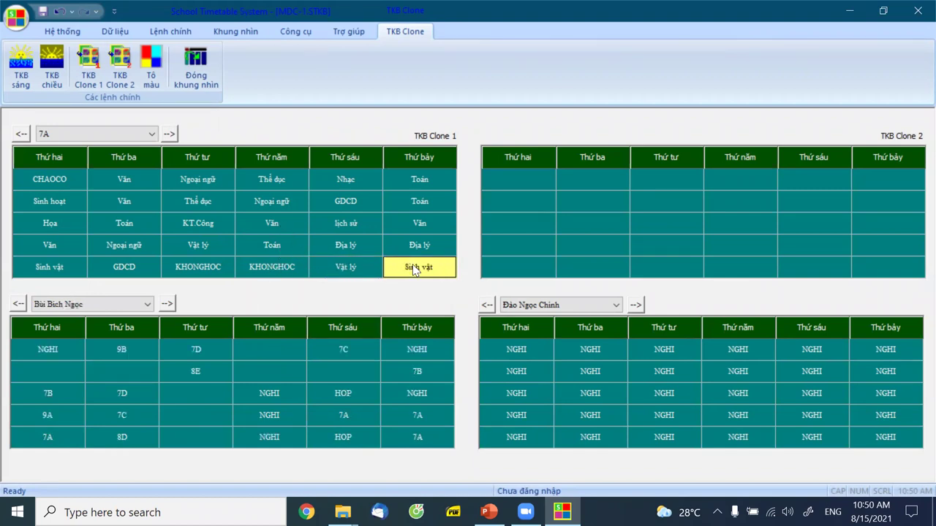
Step: Compare the teacher timetables behind 7A's Monday and Saturday Sinh vật and Wednesday and Friday Vật lý lessons, and close the TKB Clone view
{"action": "left_click", "coordinate": [67, 272]}
{"action": "left_click", "coordinate": [212, 248]}
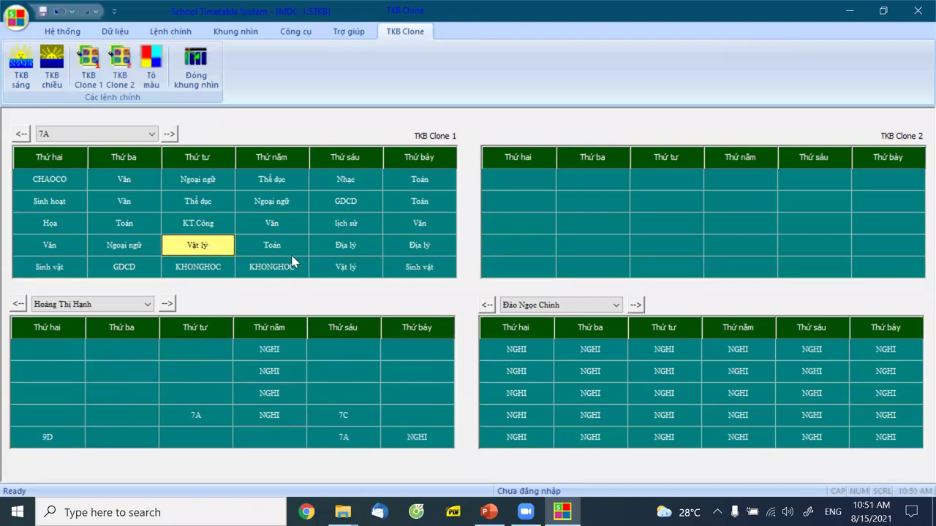
{"action": "left_click", "coordinate": [353, 270]}
{"action": "left_click", "coordinate": [420, 268]}
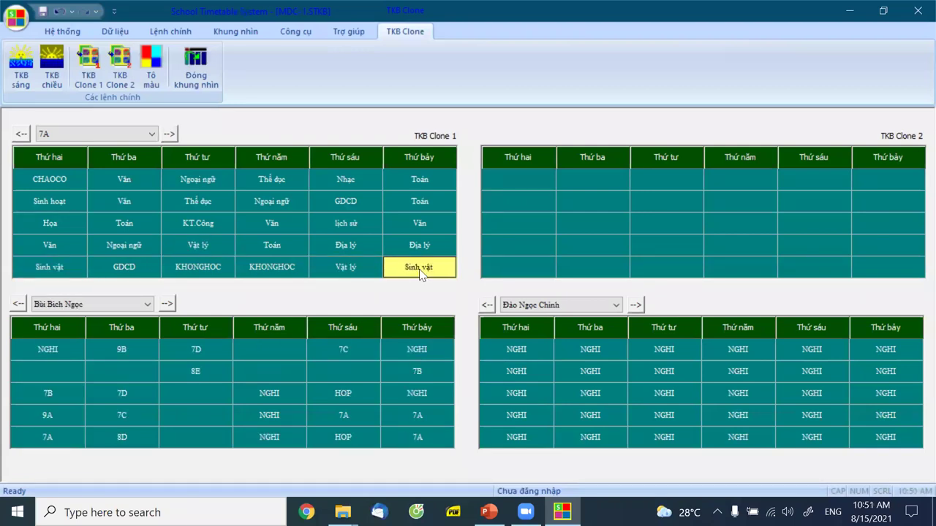
{"action": "left_click", "coordinate": [205, 244]}
{"action": "left_click", "coordinate": [55, 272]}
{"action": "left_click", "coordinate": [193, 250]}
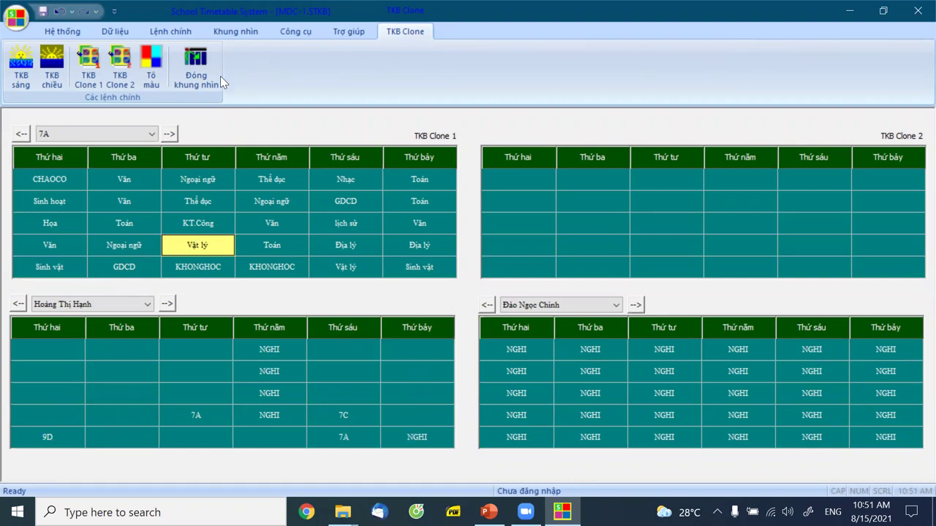
{"action": "left_click", "coordinate": [196, 80]}
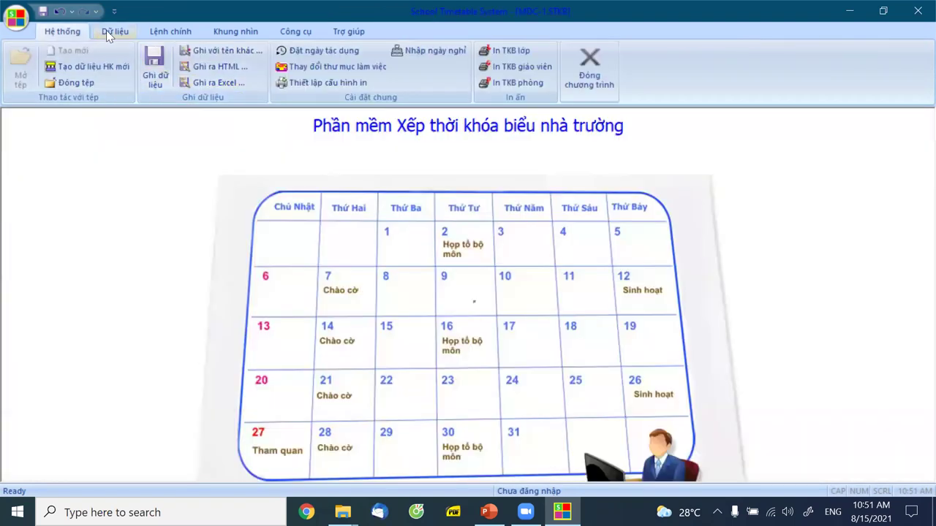
Step: Add a new subject to the subject list with code KHTN and name Khoa học tự nhiên
{"action": "left_click", "coordinate": [111, 31]}
{"action": "left_click", "coordinate": [265, 52]}
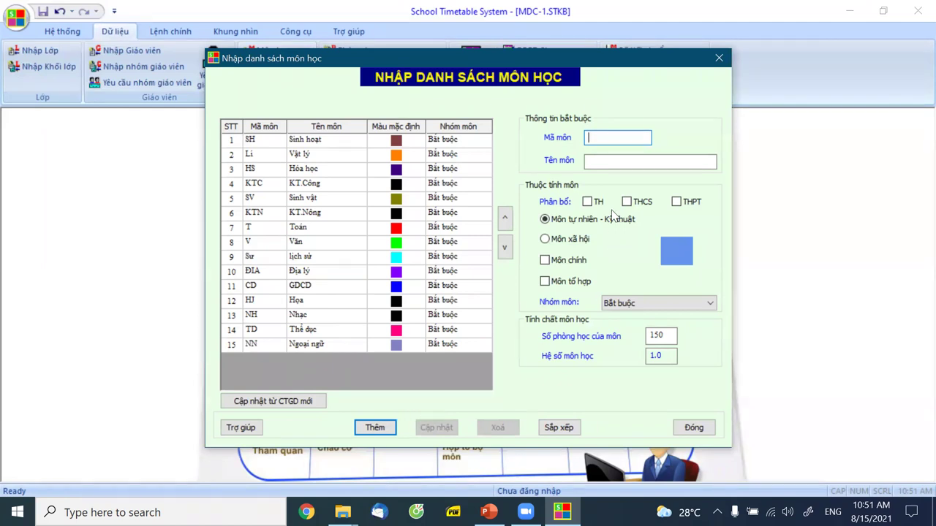
{"action": "type", "text": "KHTN"}
{"action": "left_click", "coordinate": [625, 162]}
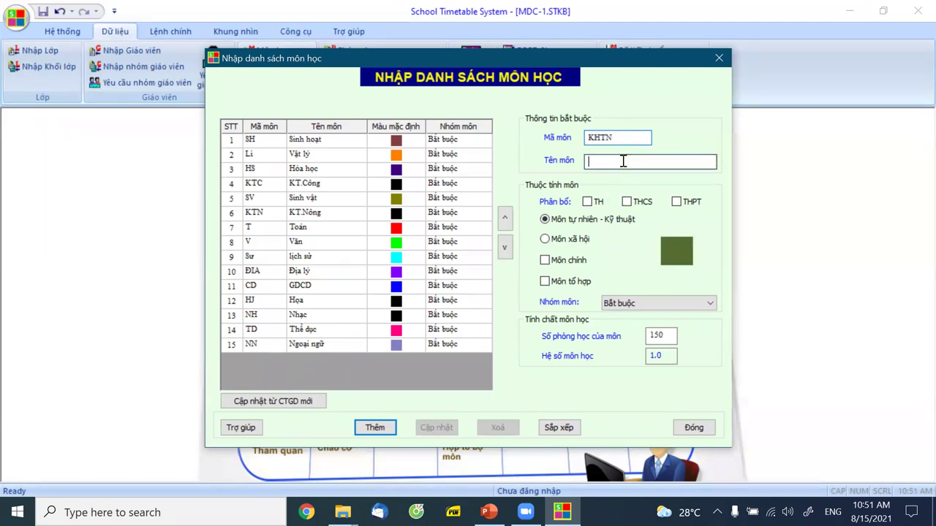
{"action": "type", "text": "Khoa học"}
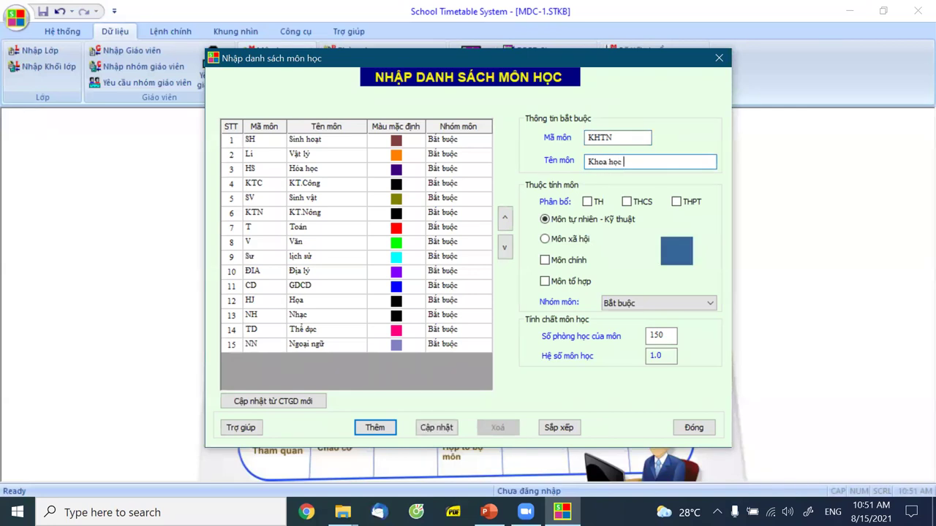
{"action": "type", "text": " tự nm"}
{"action": "type", "text": "iên"}
{"action": "left_click", "coordinate": [375, 427]}
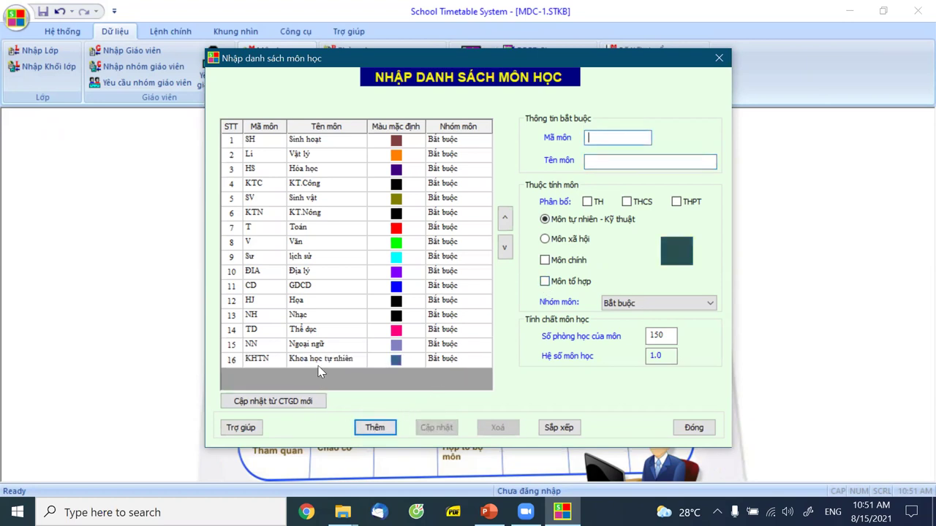
Step: Try to define a combined subject (Môn tổ hợp) with Vật lý, Hóa học and Sinh vật as its component subjects
{"action": "left_click", "coordinate": [553, 283]}
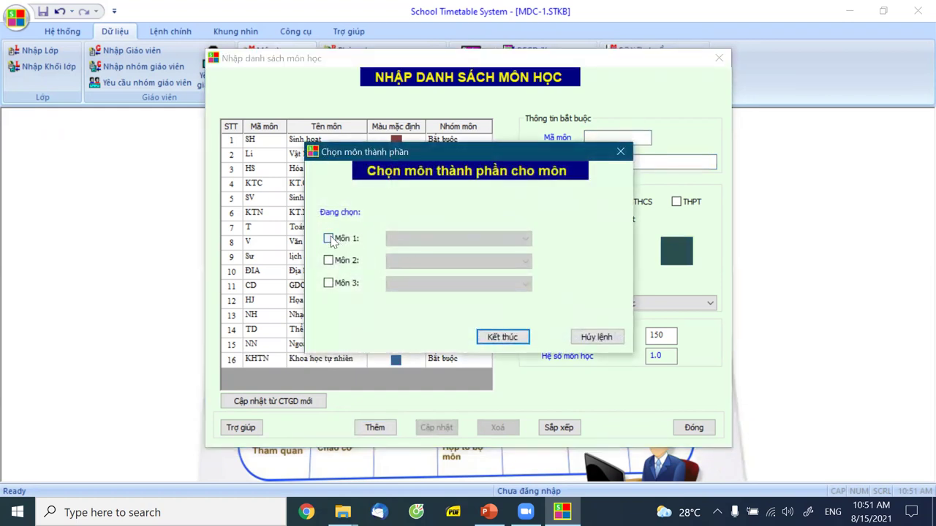
{"action": "left_click", "coordinate": [328, 239]}
{"action": "left_click", "coordinate": [400, 241]}
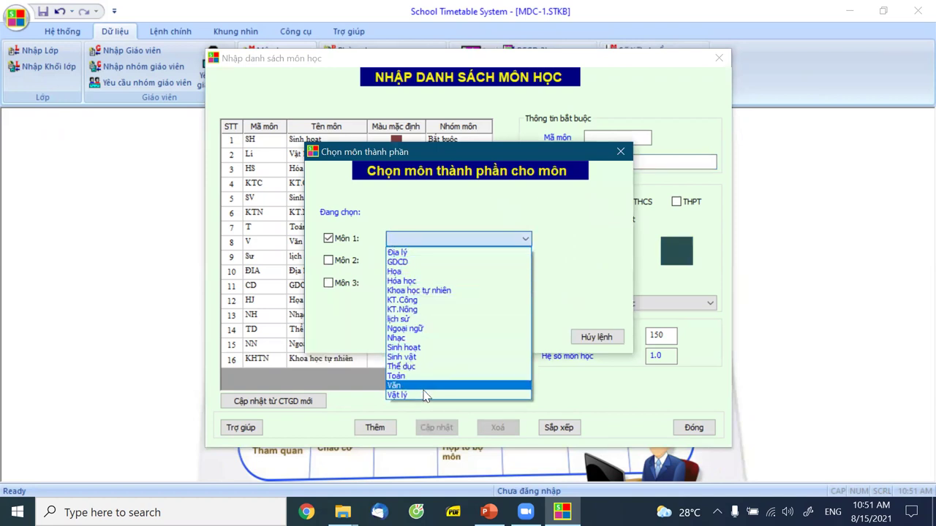
{"action": "left_click", "coordinate": [426, 395]}
{"action": "left_click", "coordinate": [328, 260]}
{"action": "left_click", "coordinate": [417, 262]}
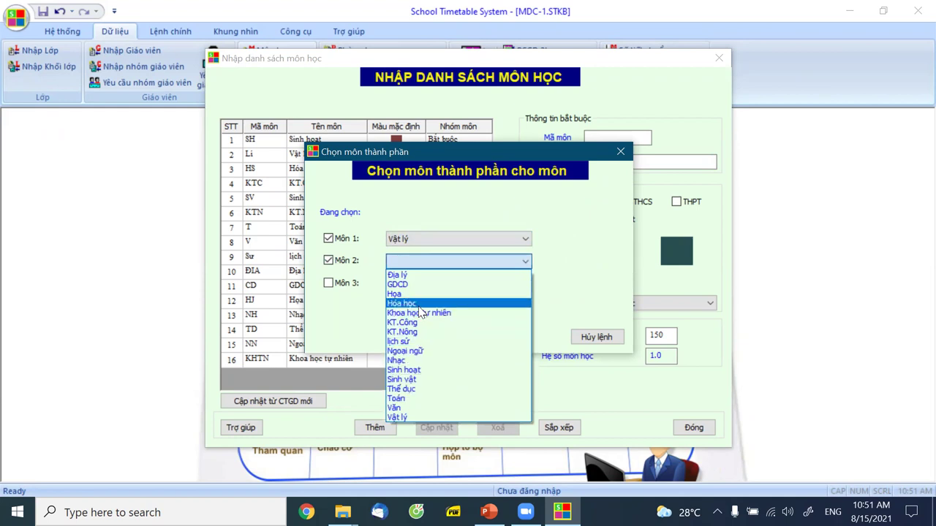
{"action": "left_click", "coordinate": [420, 307]}
{"action": "left_click", "coordinate": [328, 283]}
{"action": "left_click", "coordinate": [411, 285]}
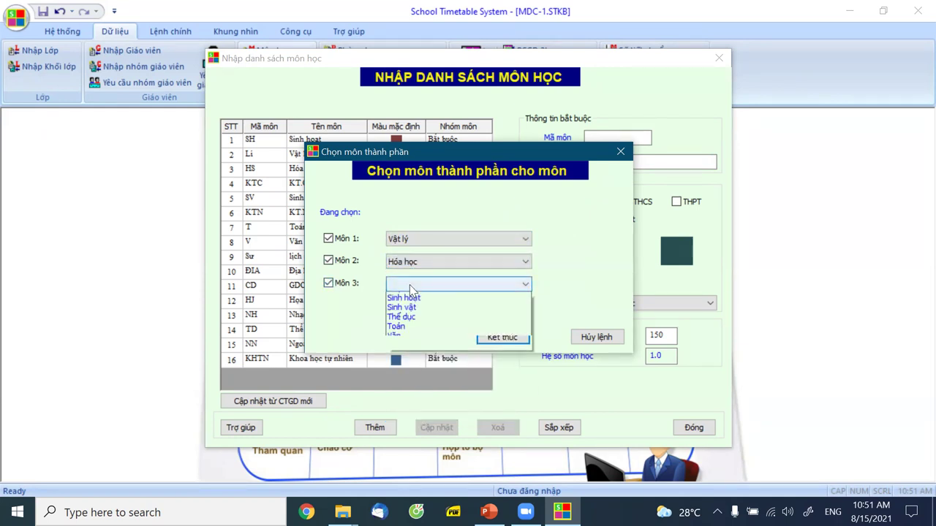
{"action": "left_click", "coordinate": [450, 403]}
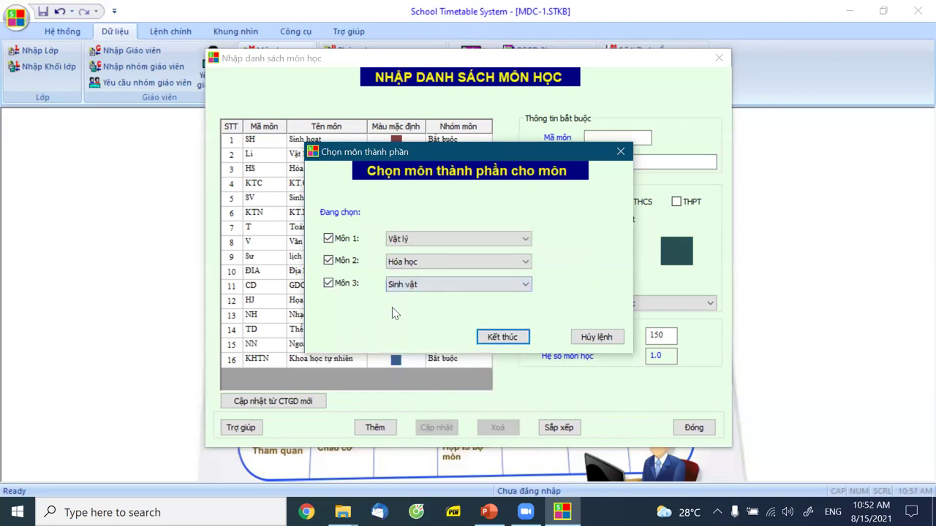
{"action": "left_click", "coordinate": [520, 340]}
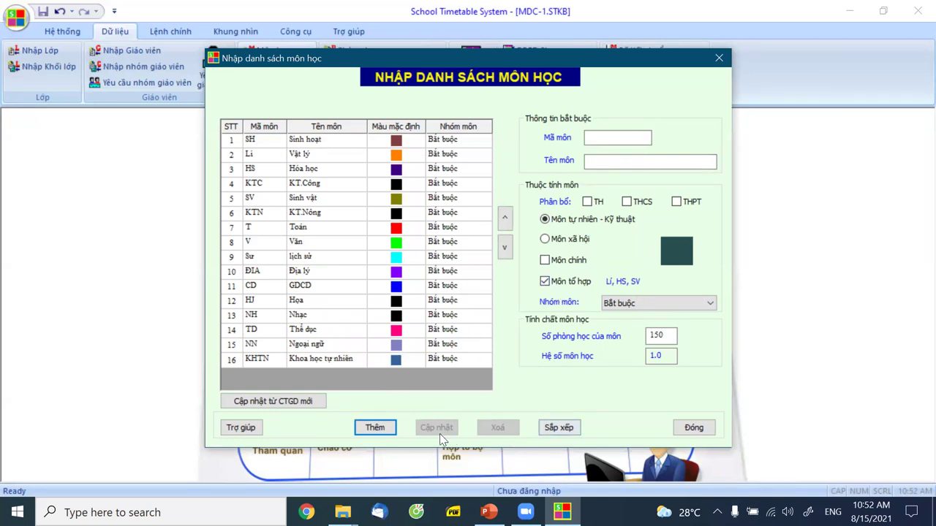
Step: Close the subject list, reopen the TKB Clone view and replace 7A's Monday fifth-period Sinh vật with Khoa học tự nhiên
{"action": "left_click", "coordinate": [694, 428]}
{"action": "left_click", "coordinate": [235, 35]}
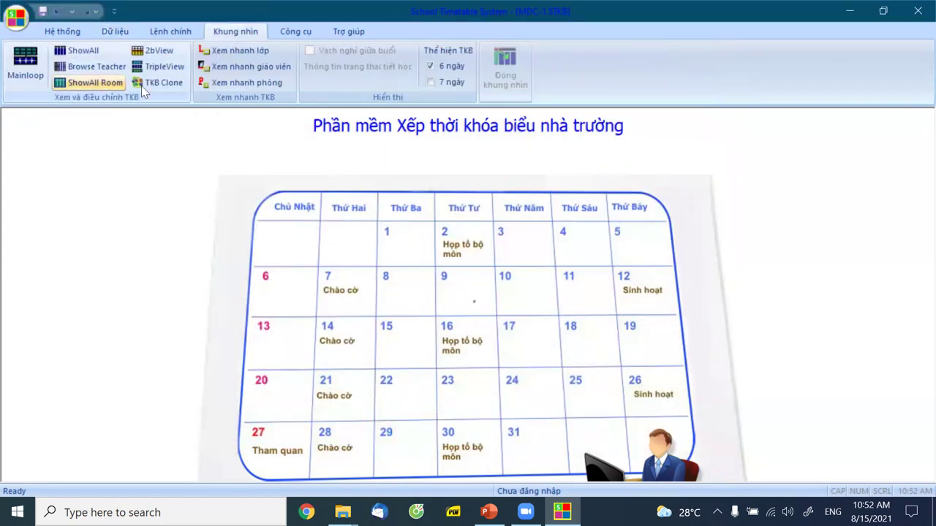
{"action": "left_click", "coordinate": [165, 84]}
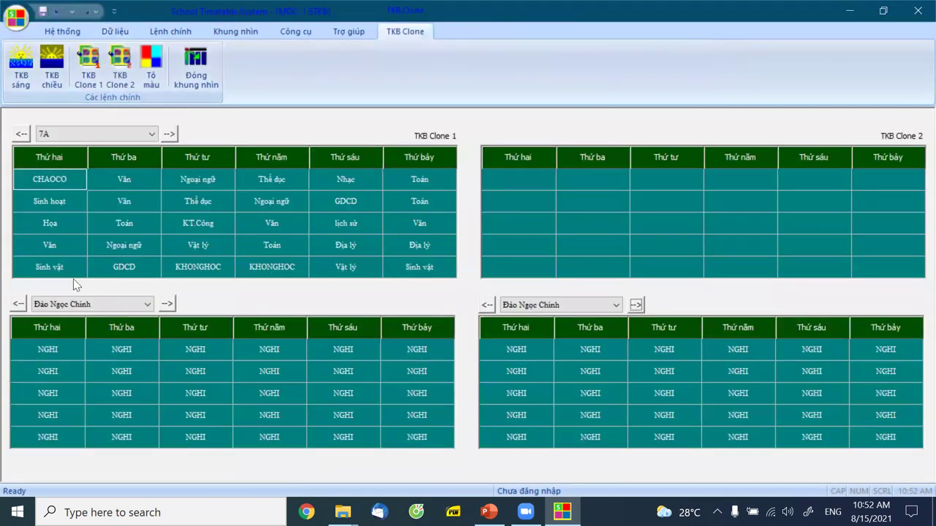
{"action": "left_click", "coordinate": [54, 268]}
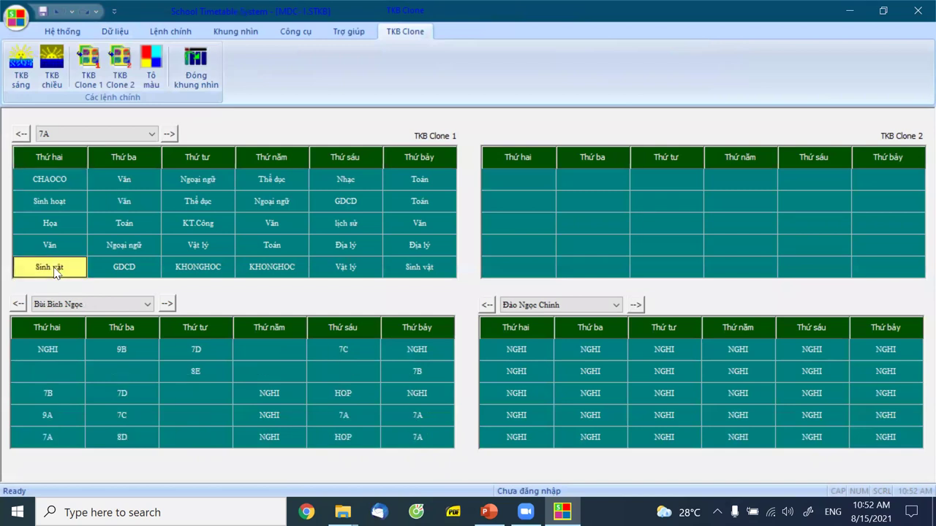
{"action": "right_click", "coordinate": [55, 270]}
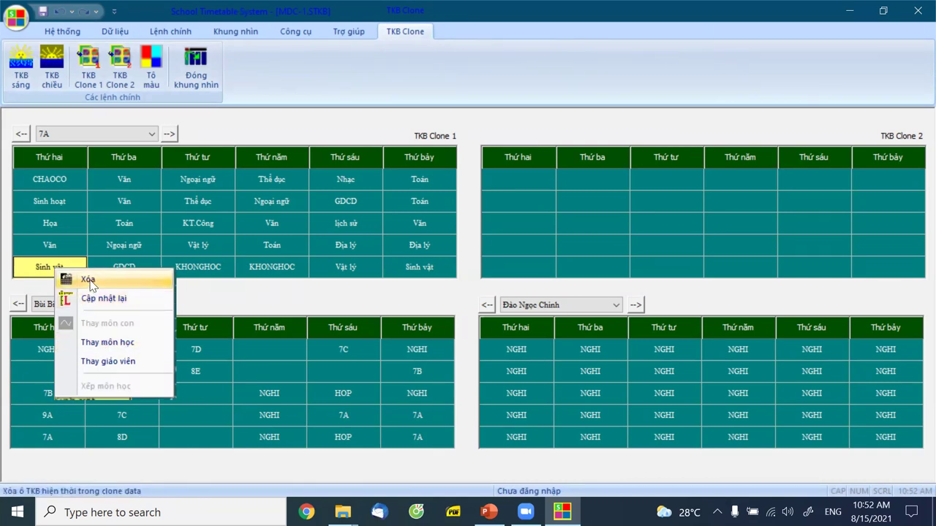
{"action": "left_click", "coordinate": [117, 349]}
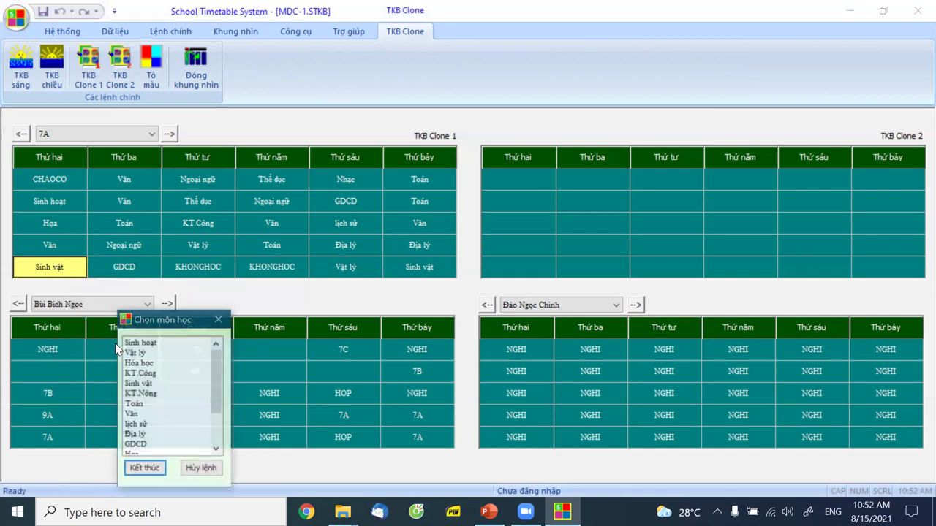
{"action": "left_click_drag", "start_coordinate": [215, 402], "coordinate": [222, 435]}
{"action": "left_click", "coordinate": [175, 444]}
{"action": "left_click", "coordinate": [132, 468]}
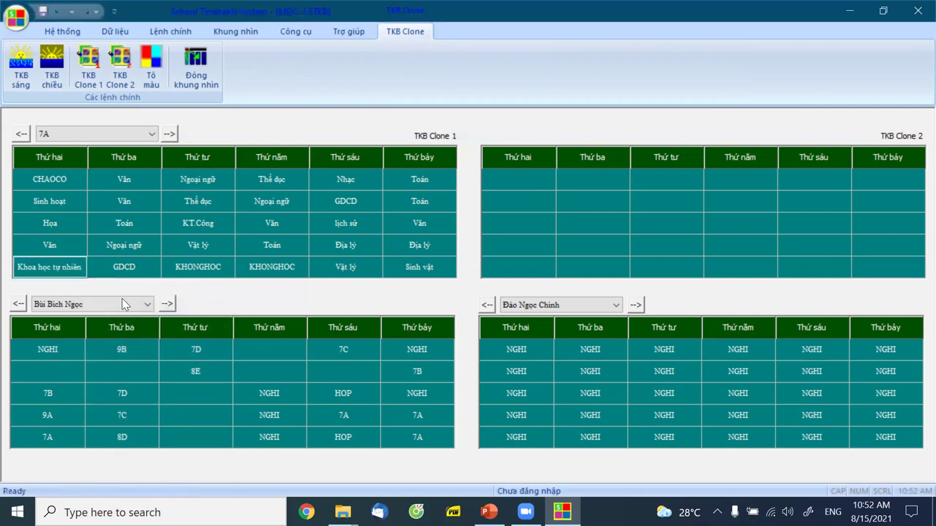
Step: Replace 7A's Wednesday fourth-period Vật lý lesson with Khoa học tự nhiên in TKB Clone 1
{"action": "left_click", "coordinate": [211, 249]}
{"action": "right_click", "coordinate": [210, 249]}
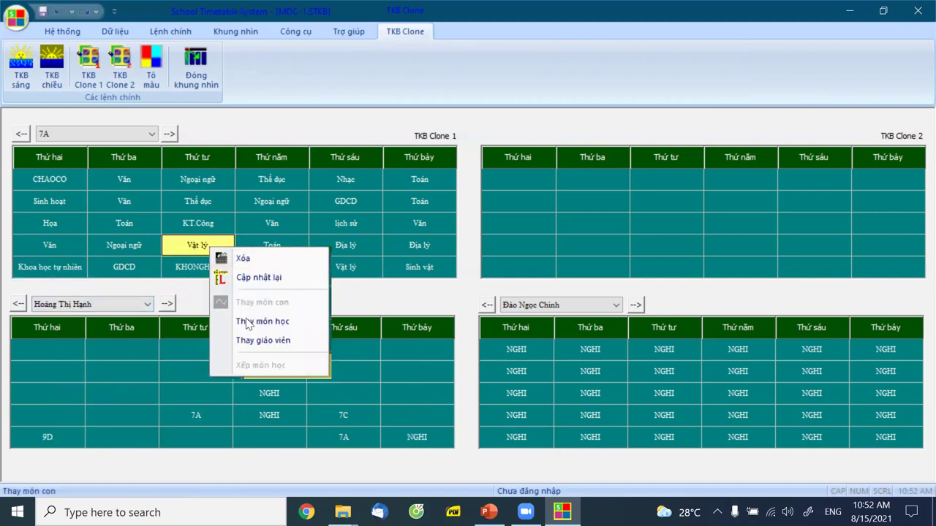
{"action": "left_click", "coordinate": [261, 323]}
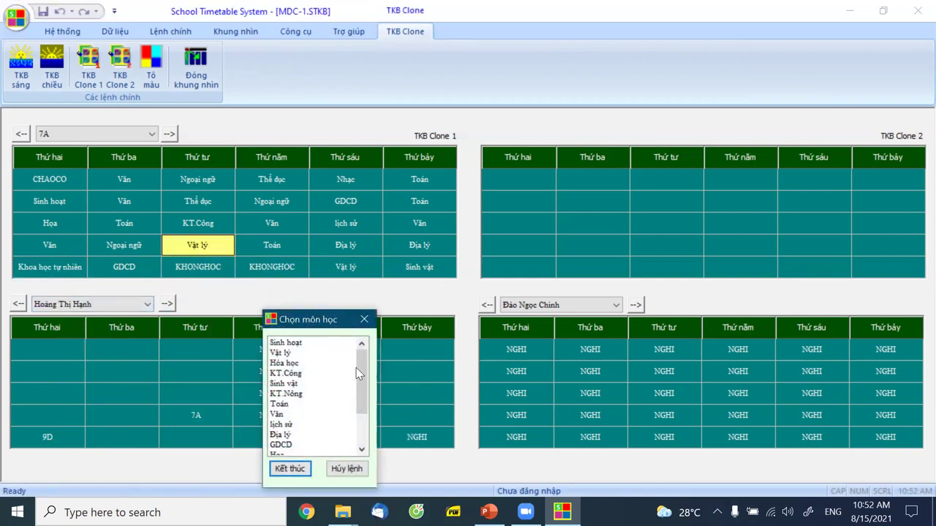
{"action": "left_click_drag", "start_coordinate": [361, 370], "coordinate": [361, 398]}
{"action": "left_click", "coordinate": [301, 446]}
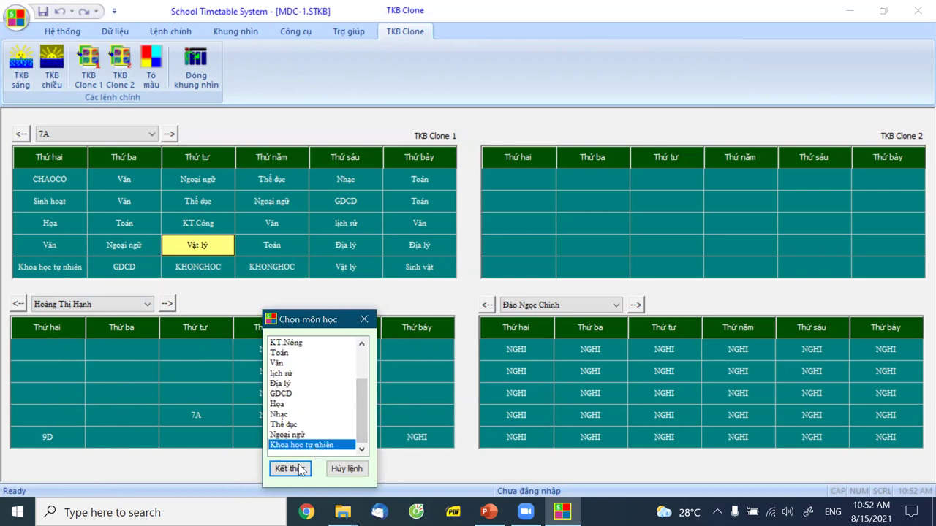
{"action": "left_click", "coordinate": [290, 469]}
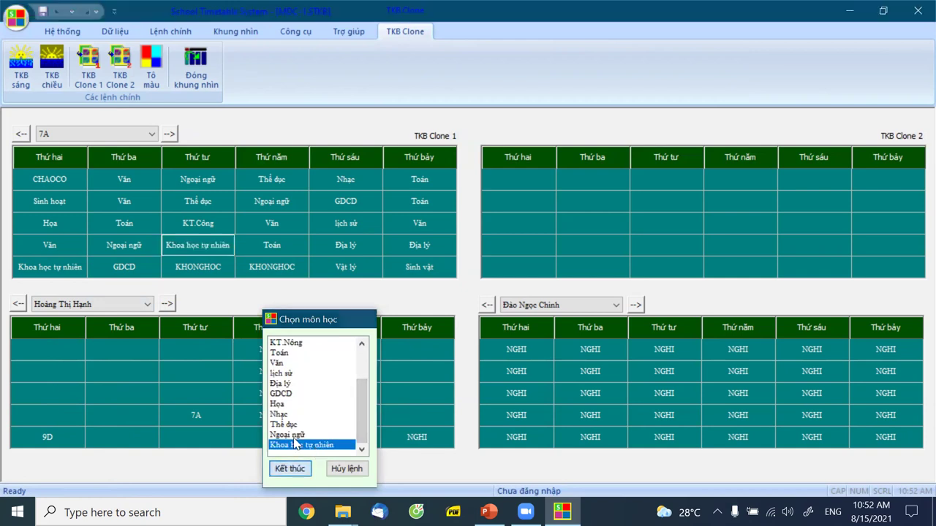
Step: Replace 7A's Saturday fifth-period Sinh vật lesson with Khoa học tự nhiên in TKB Clone 1
{"action": "right_click", "coordinate": [409, 269]}
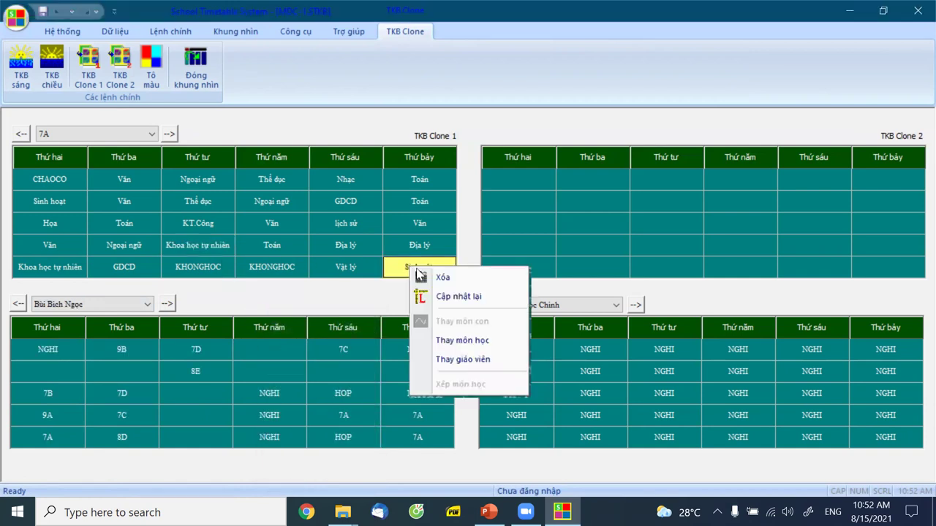
{"action": "left_click", "coordinate": [468, 341]}
{"action": "left_click_drag", "start_coordinate": [568, 397], "coordinate": [576, 447]}
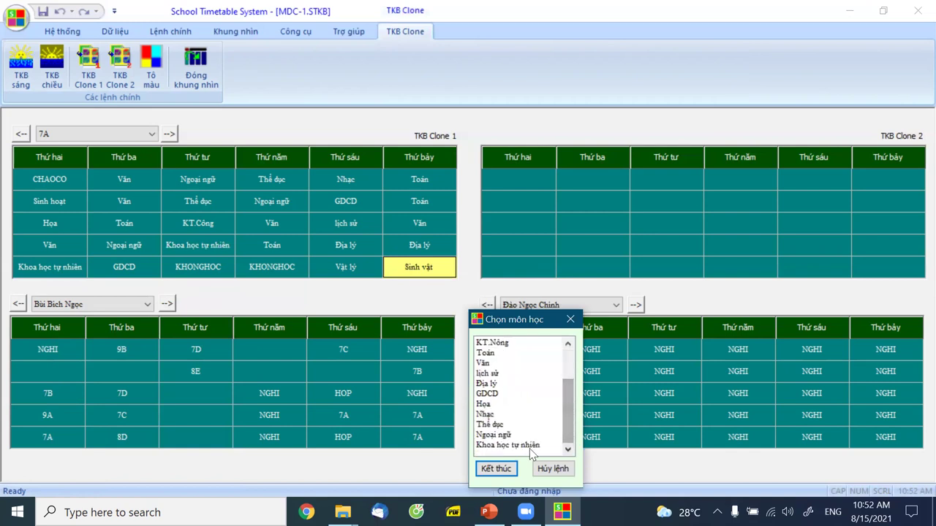
{"action": "left_click", "coordinate": [507, 444]}
{"action": "left_click", "coordinate": [496, 469]}
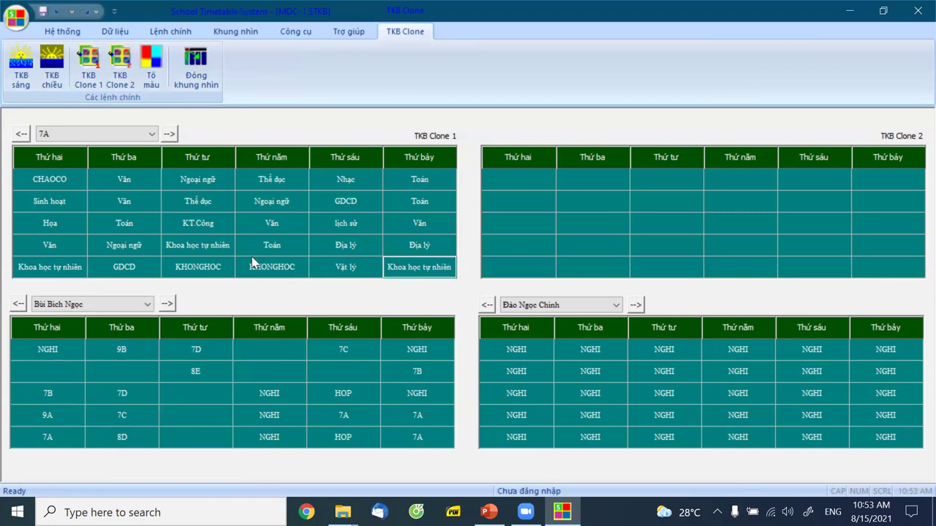
Step: Replace 7A's Friday fifth-period Vật lý lesson with Khoa học tự nhiên in TKB Clone 1
{"action": "left_click", "coordinate": [335, 270]}
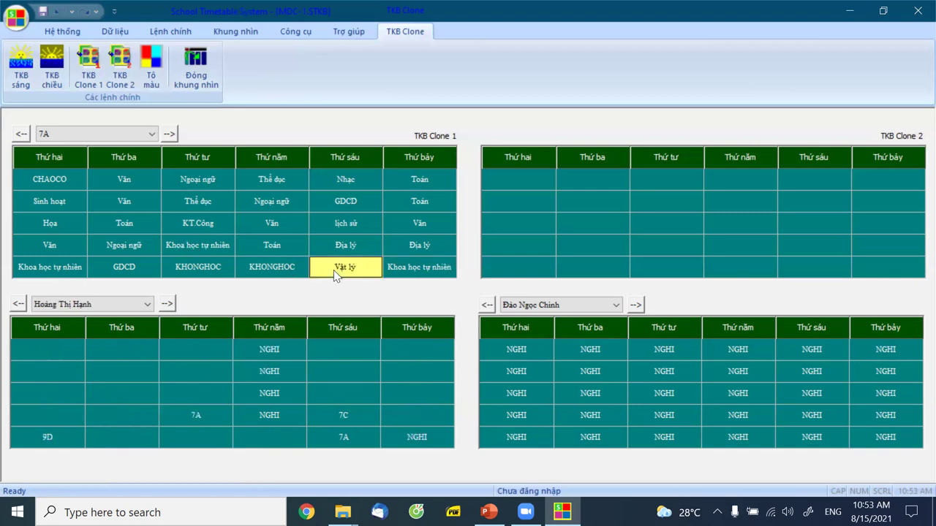
{"action": "right_click", "coordinate": [335, 271]}
{"action": "left_click", "coordinate": [388, 348]}
{"action": "left_click_drag", "start_coordinate": [486, 415], "coordinate": [485, 444]}
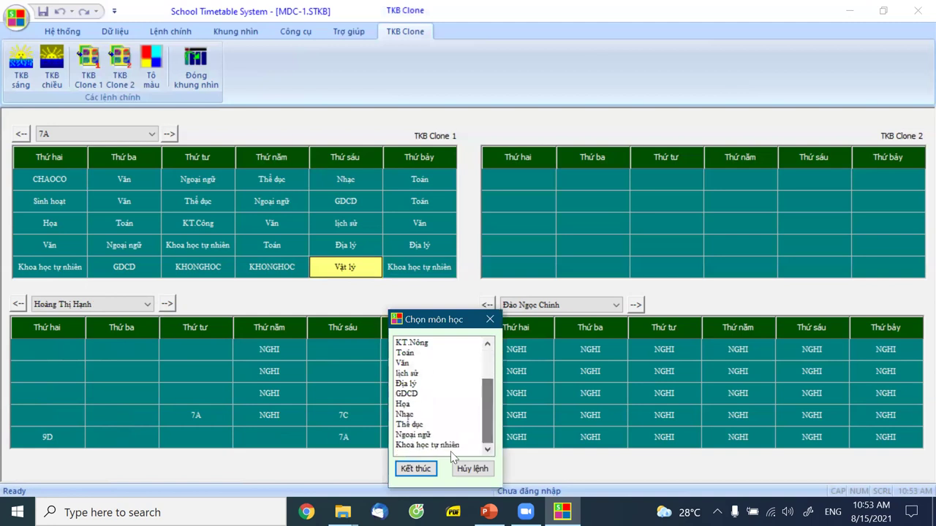
{"action": "left_click", "coordinate": [430, 445]}
{"action": "left_click", "coordinate": [417, 469]}
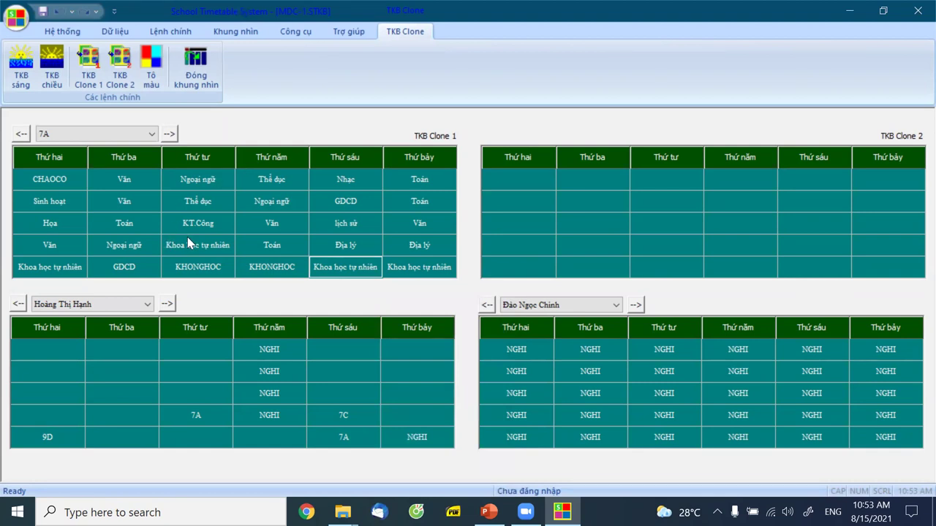
Step: View the timetable of the teacher of 7A's Tuesday and Thursday Ngoại ngữ lessons, and close the TKB Clone view
{"action": "left_click", "coordinate": [273, 207]}
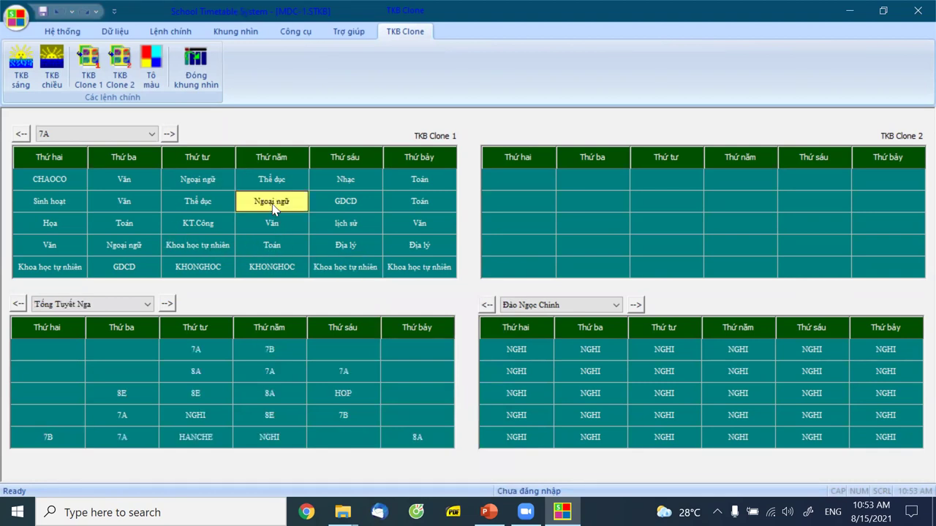
{"action": "left_click", "coordinate": [140, 247]}
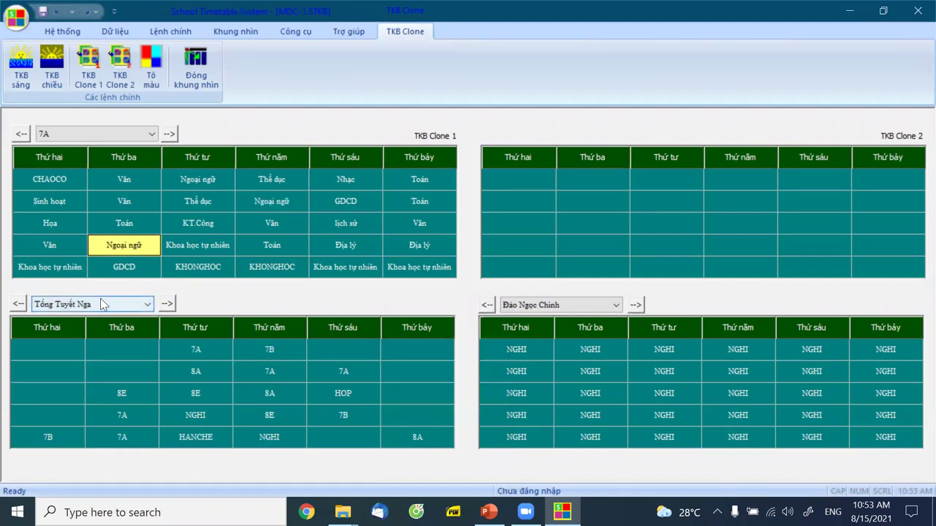
{"action": "left_click", "coordinate": [272, 204]}
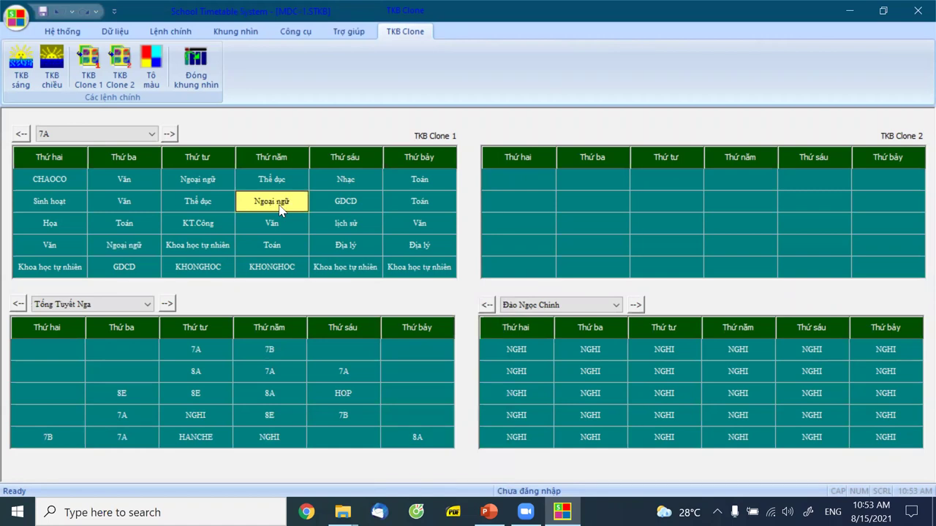
{"action": "left_click", "coordinate": [191, 68]}
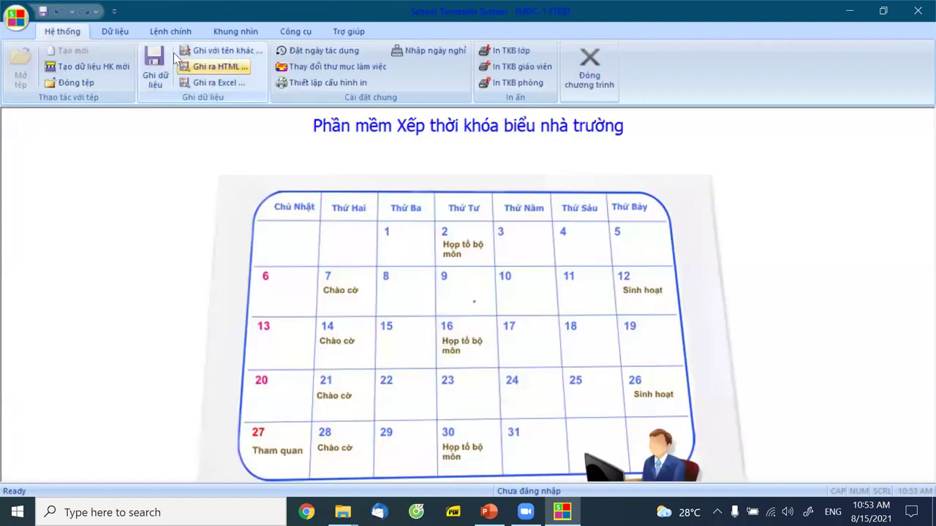
Step: Add a new teacher to the teacher list by entering the teacher's name, check the list's last entry, and close the list
{"action": "left_click", "coordinate": [116, 31]}
{"action": "left_click", "coordinate": [126, 49]}
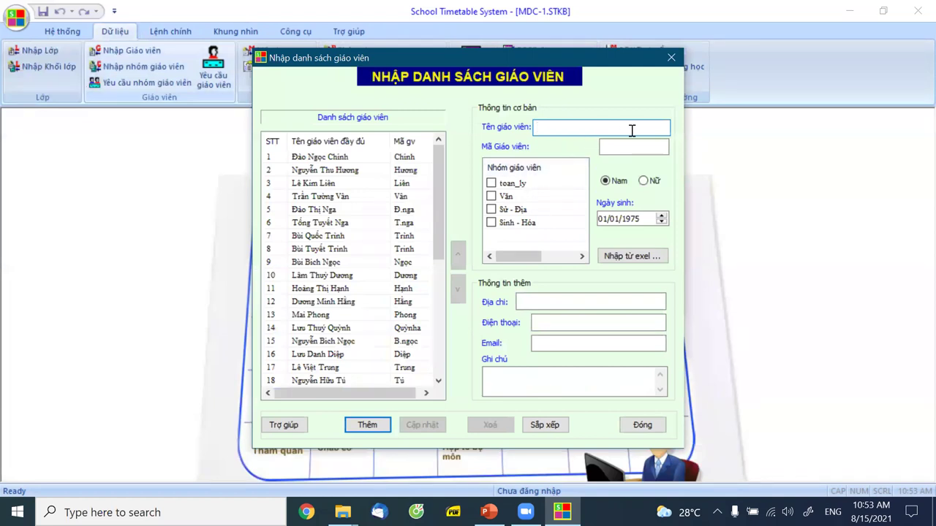
{"action": "type", "text": "TÂY"}
{"action": "left_click", "coordinate": [369, 426]}
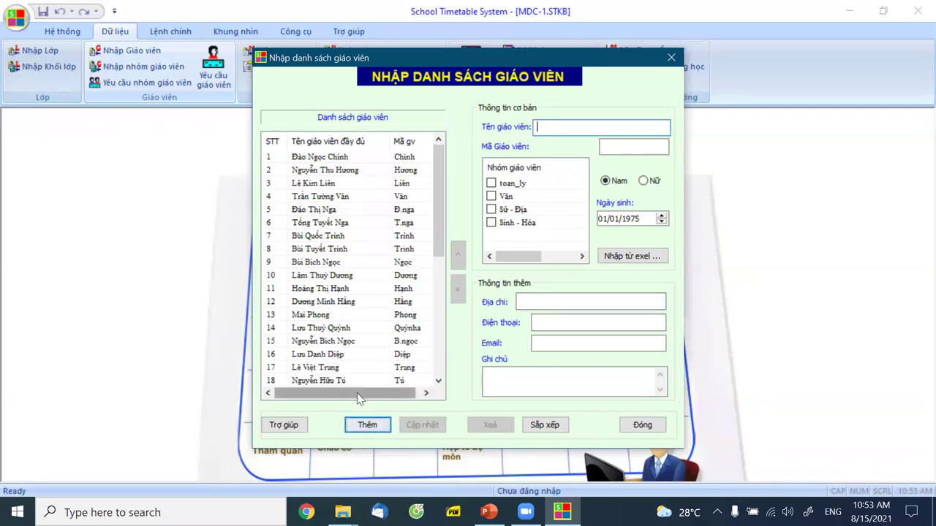
{"action": "left_click_drag", "start_coordinate": [438, 249], "coordinate": [441, 395]}
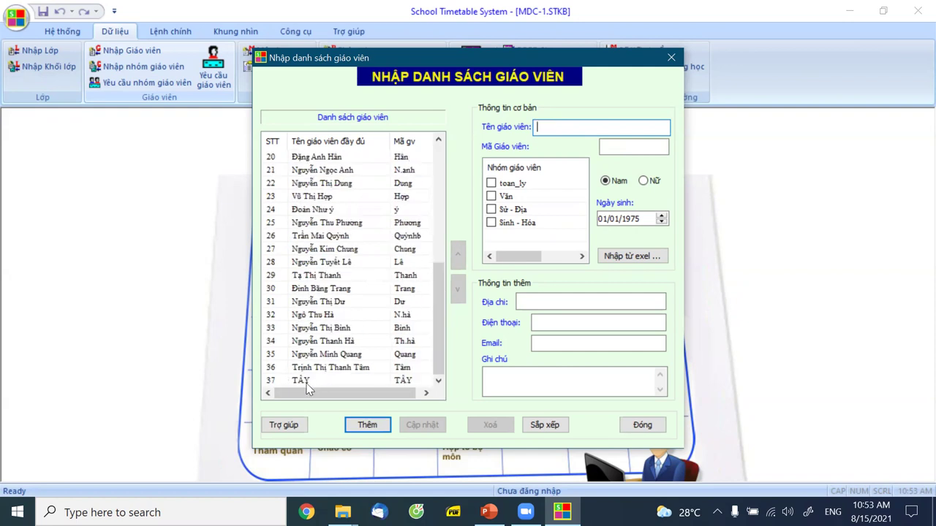
{"action": "left_click", "coordinate": [641, 429]}
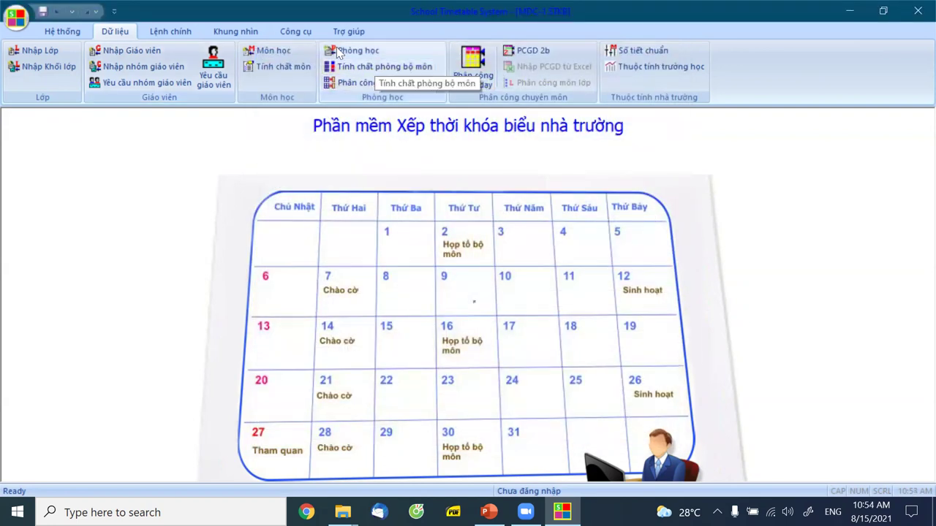
Step: Assign the newly added teacher to 7A's Thursday second-period Ngoại ngữ lesson in TKB Clone 1, and compare with the Tuesday lesson's teacher timetable
{"action": "left_click", "coordinate": [236, 32]}
{"action": "left_click", "coordinate": [167, 80]}
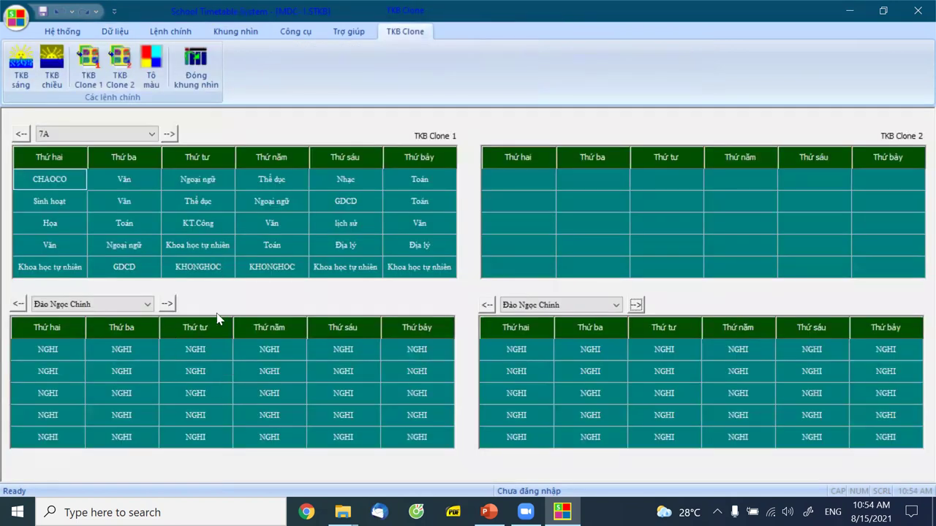
{"action": "left_click", "coordinate": [276, 208]}
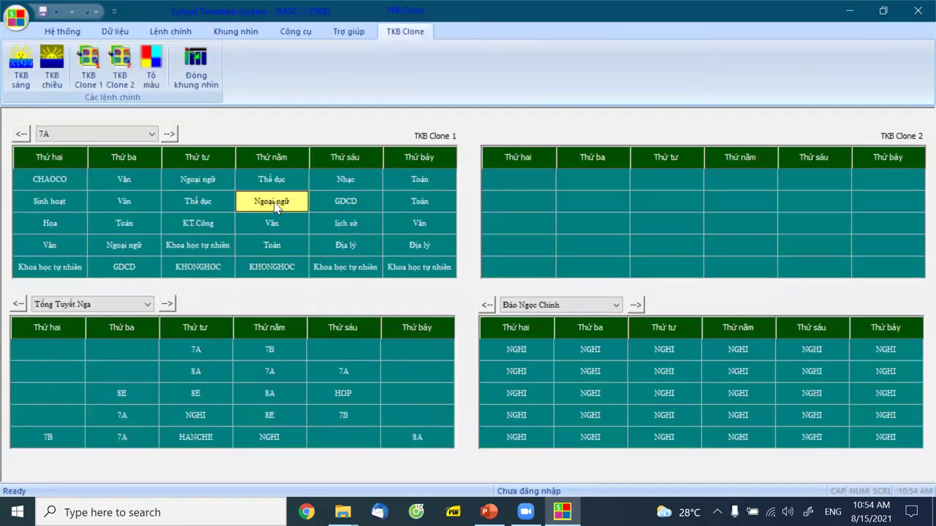
{"action": "right_click", "coordinate": [276, 204]}
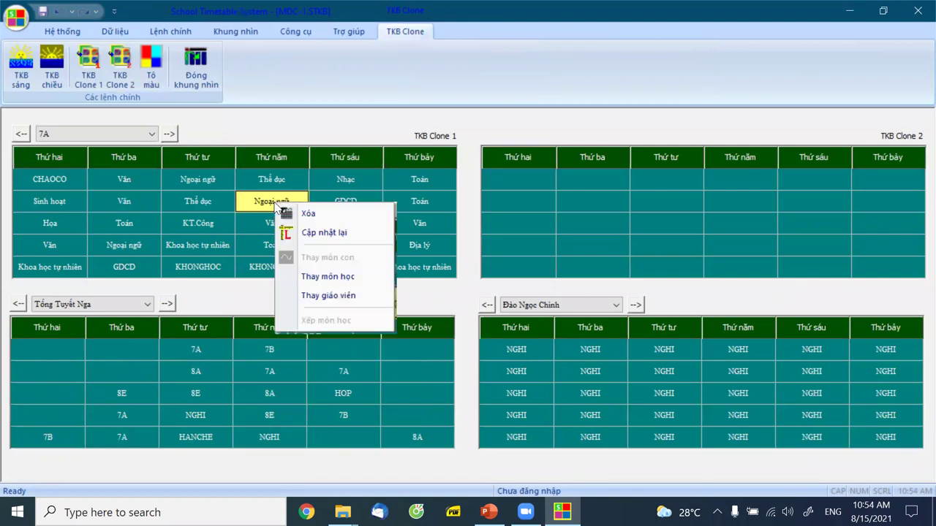
{"action": "left_click", "coordinate": [326, 297]}
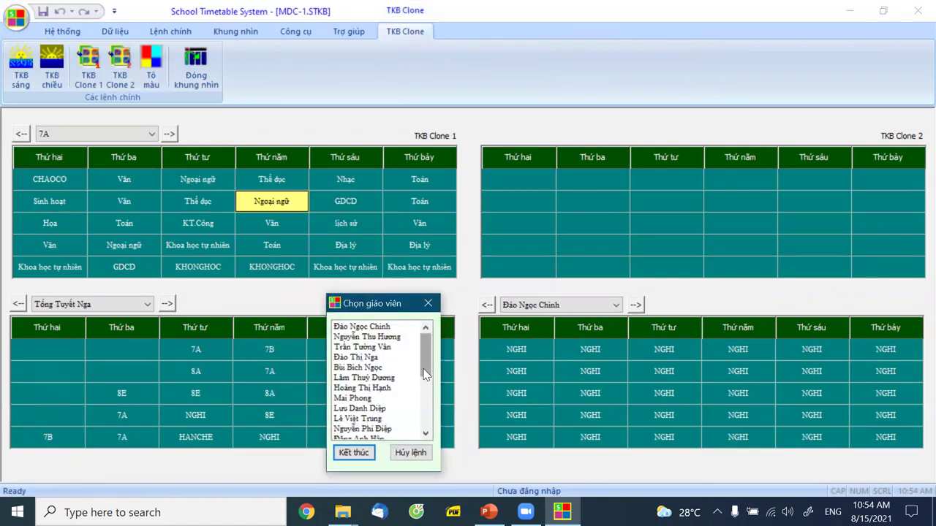
{"action": "left_click_drag", "start_coordinate": [431, 369], "coordinate": [430, 427]}
{"action": "left_click", "coordinate": [343, 429]}
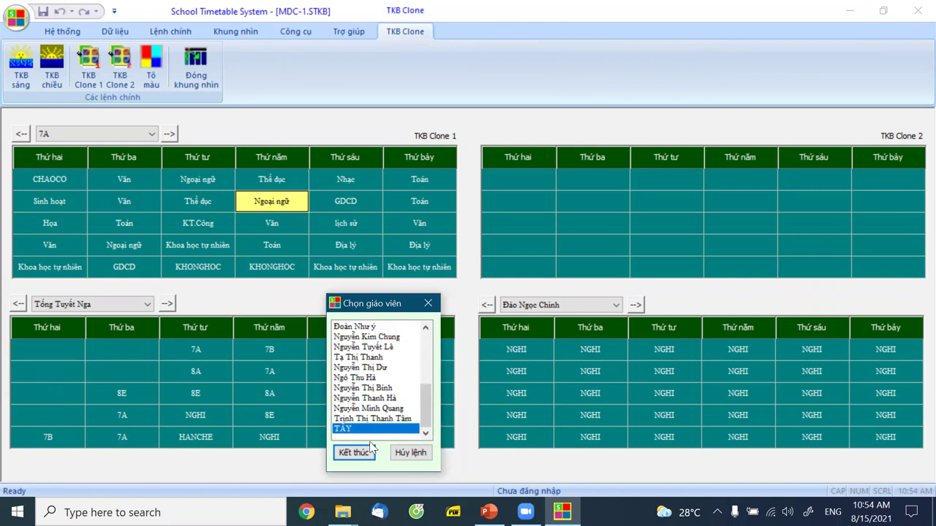
{"action": "left_click", "coordinate": [356, 453]}
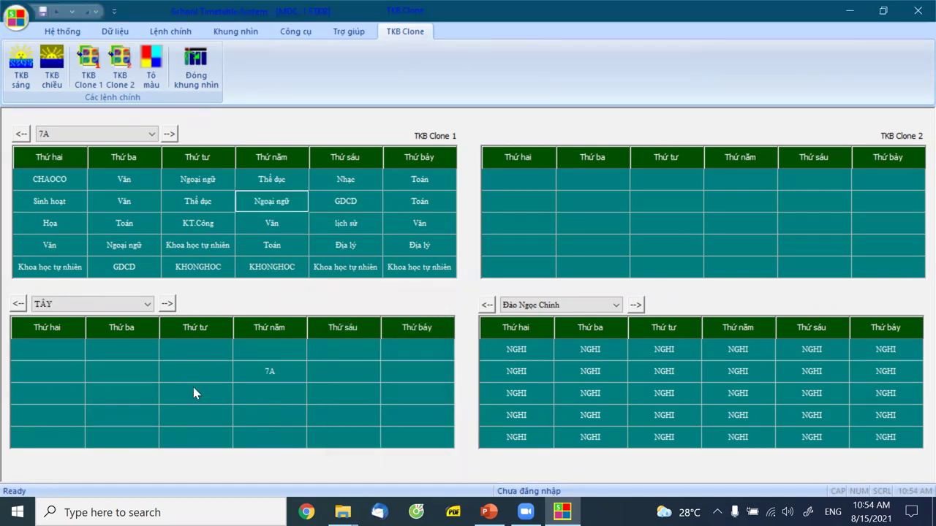
{"action": "left_click", "coordinate": [119, 249]}
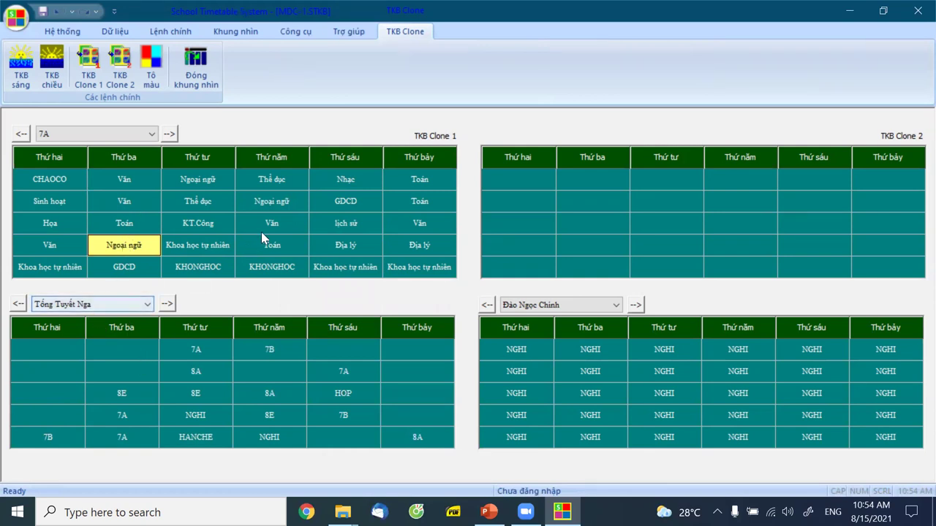
{"action": "left_click", "coordinate": [273, 199]}
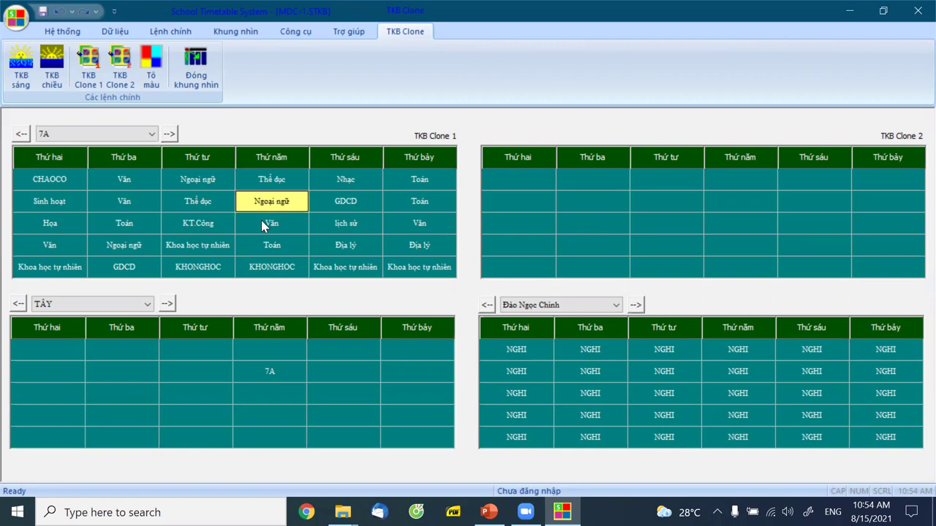
Step: Copy the original timetable data into TKB Clone 2
{"action": "left_click", "coordinate": [431, 269]}
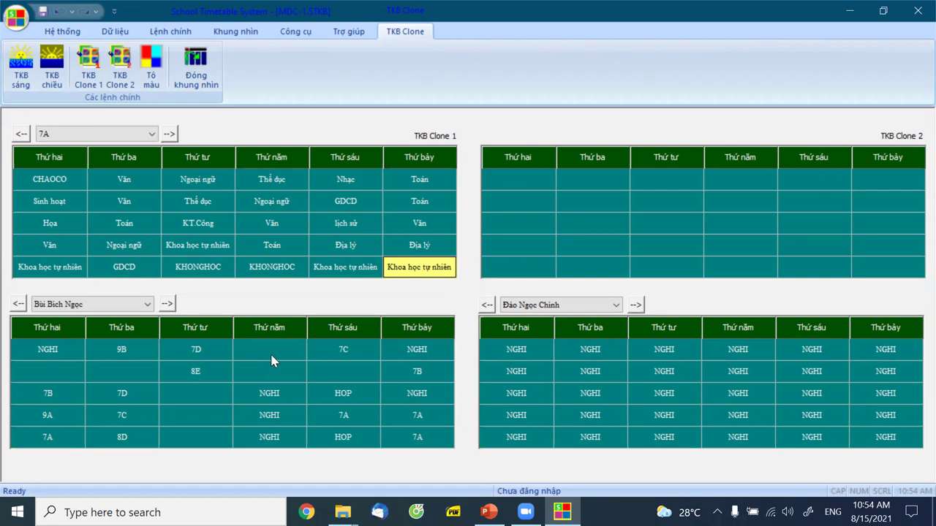
{"action": "left_click", "coordinate": [588, 224]}
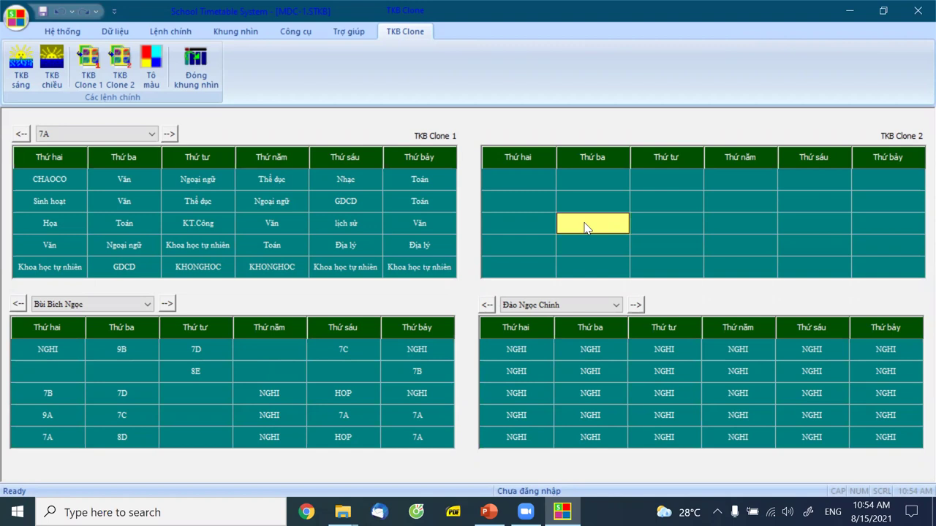
{"action": "left_click", "coordinate": [133, 86]}
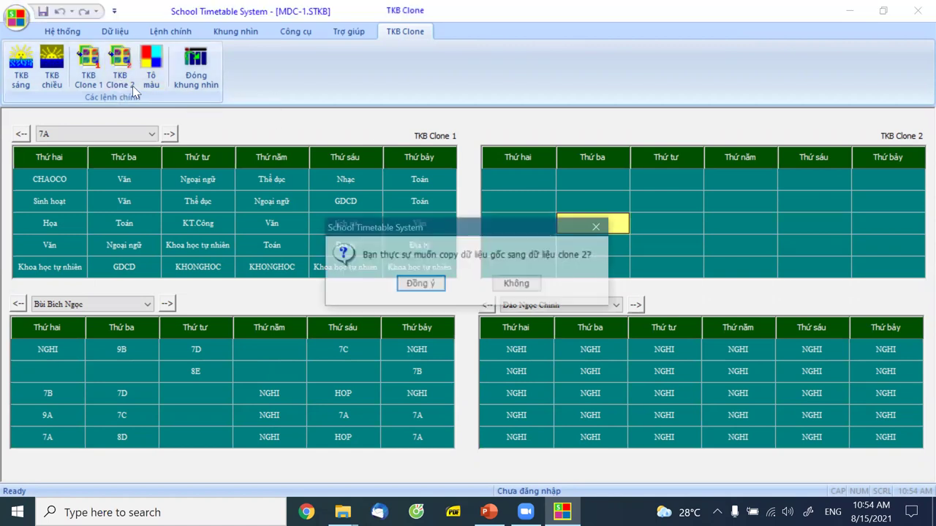
{"action": "left_click", "coordinate": [421, 285]}
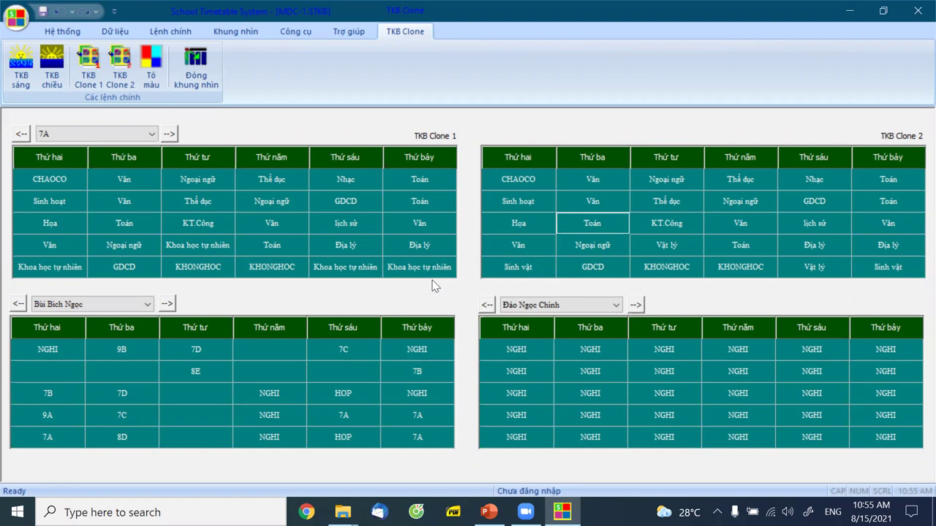
Step: Compare 7A's lessons in TKB Clone 1 and TKB Clone 2, examining the available lesson edits and the teachers' timetables
{"action": "right_click", "coordinate": [609, 244]}
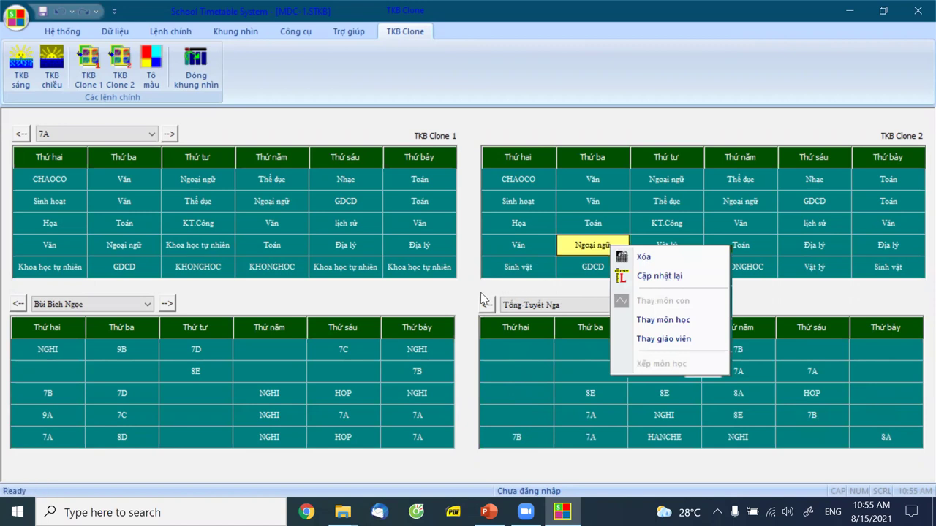
{"action": "left_click", "coordinate": [421, 269]}
{"action": "right_click", "coordinate": [422, 270]}
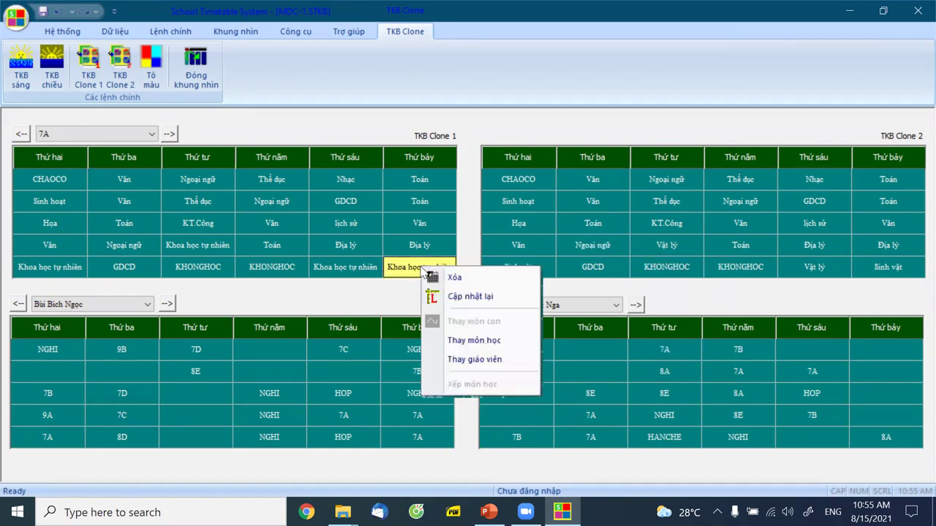
{"action": "left_click", "coordinate": [588, 239]}
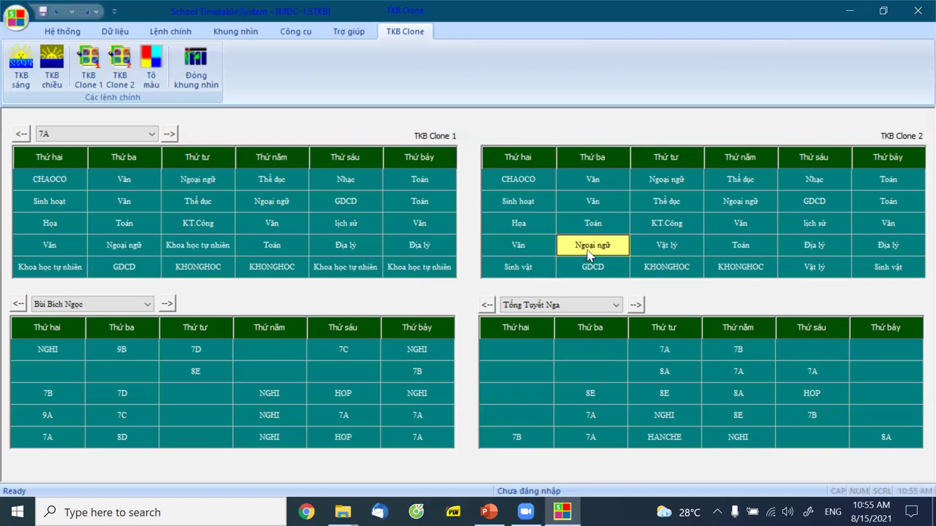
{"action": "left_click", "coordinate": [604, 261]}
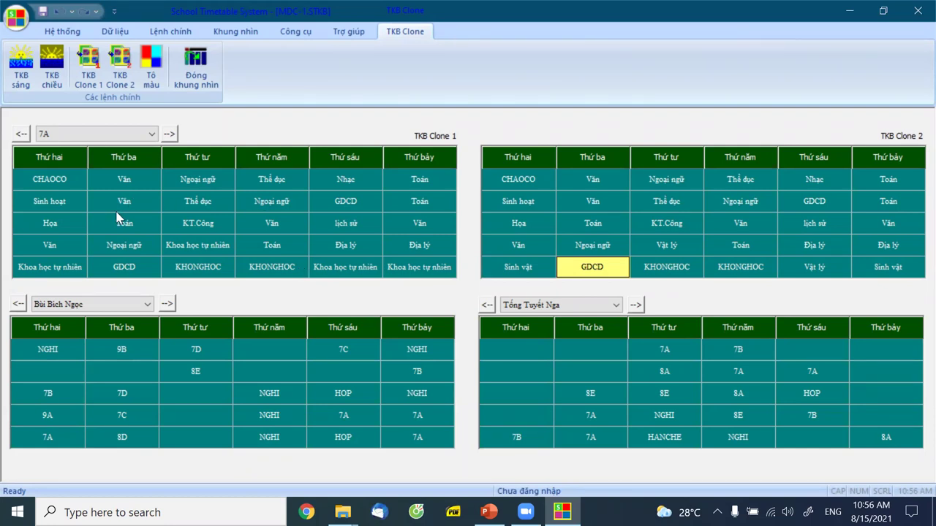
{"action": "left_click", "coordinate": [115, 247]}
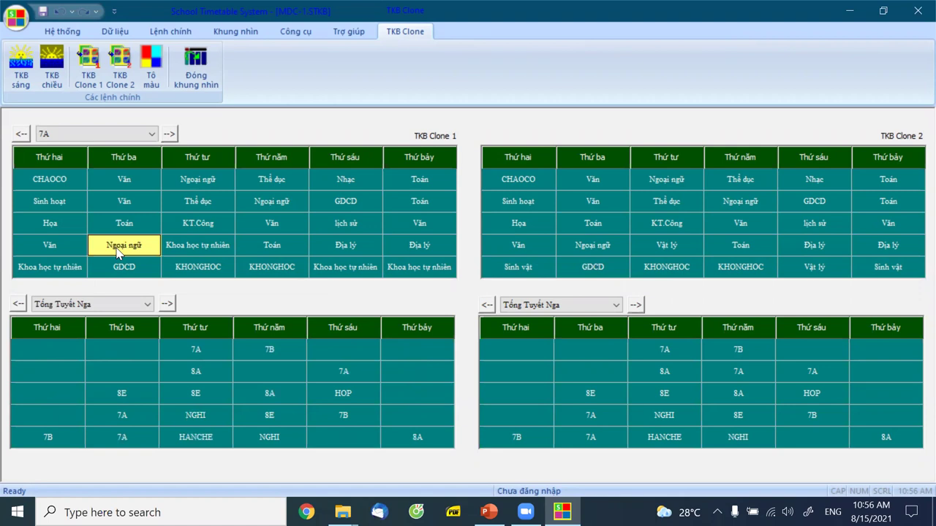
{"action": "left_click", "coordinate": [284, 210]}
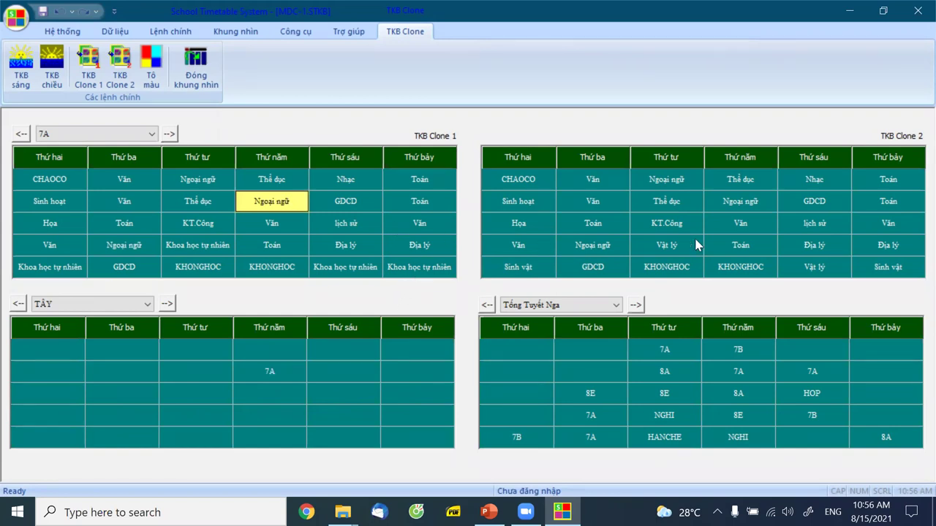
{"action": "left_click", "coordinate": [426, 270]}
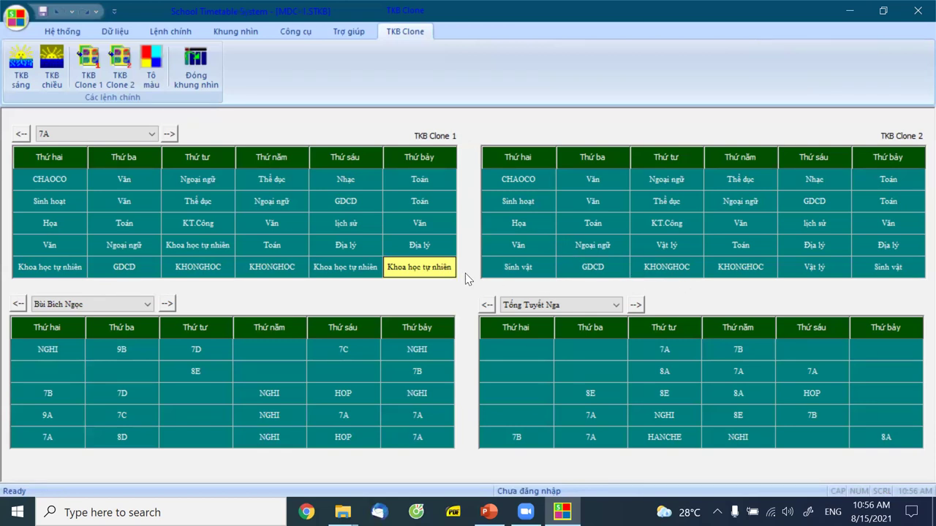
Step: Delete 7A's Saturday fifth-period Sinh vật lesson from TKB Clone 2
{"action": "left_click", "coordinate": [873, 268]}
{"action": "right_click", "coordinate": [872, 268]}
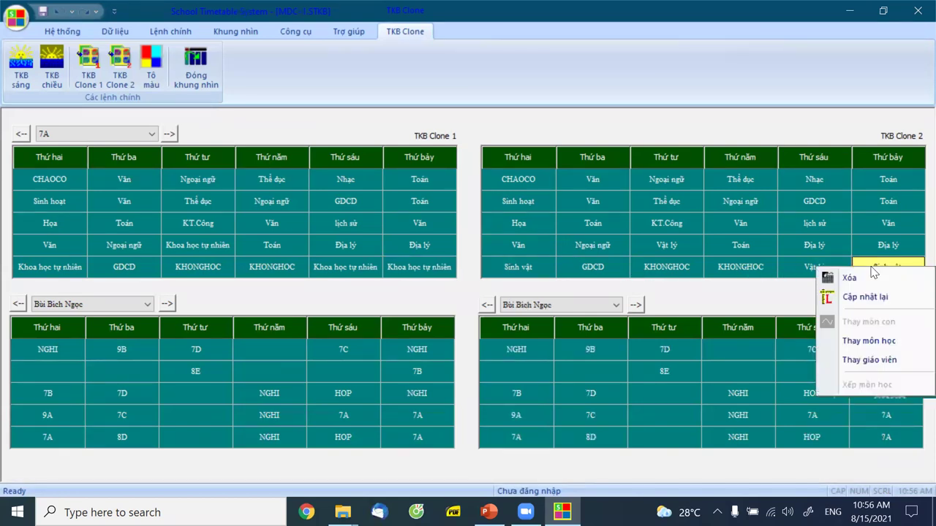
{"action": "left_click", "coordinate": [848, 278]}
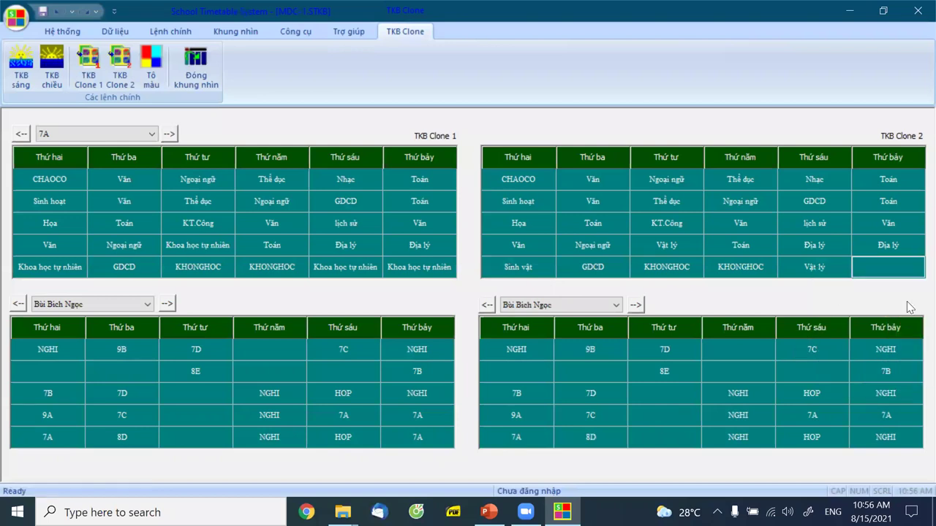
Step: Schedule Toán in 7A's empty Saturday fifth period of TKB Clone 2 with the second listed teacher, and compare the slot with TKB Clone 1
{"action": "right_click", "coordinate": [881, 274]}
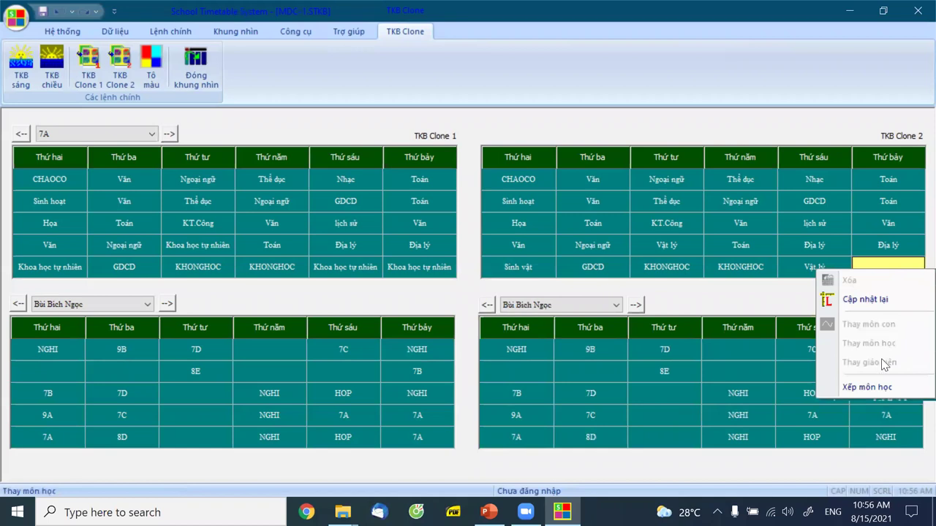
{"action": "left_click", "coordinate": [867, 387]}
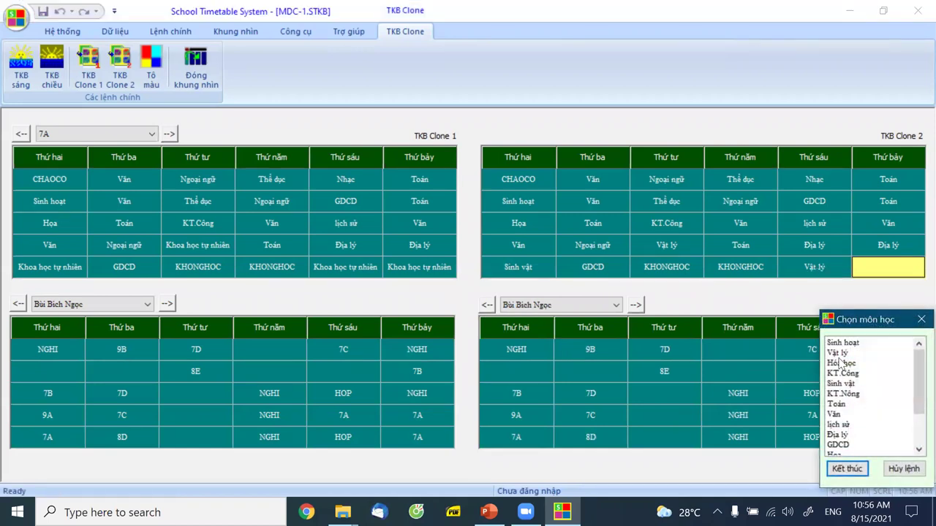
{"action": "scroll", "coordinate": [878, 398], "scroll_direction": "down", "scroll_amount": 1}
{"action": "scroll", "coordinate": [878, 398], "scroll_direction": "down", "scroll_amount": 3}
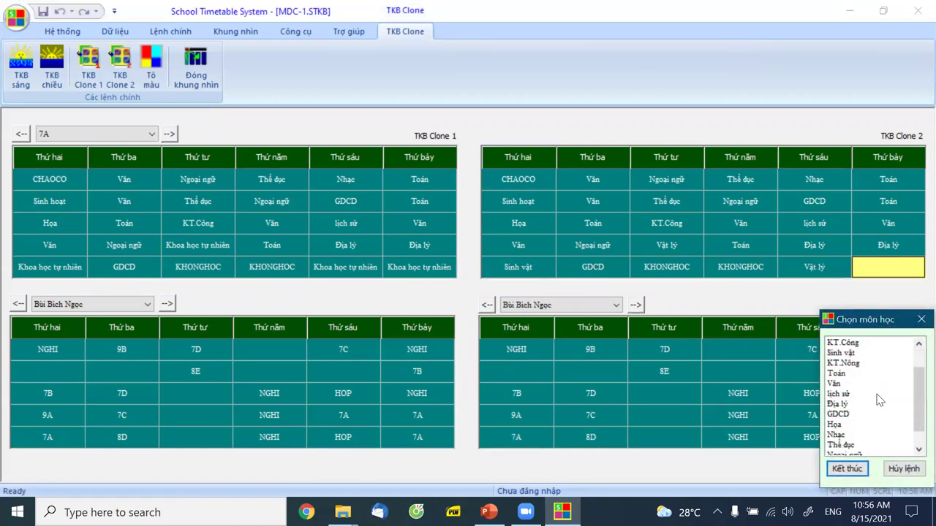
{"action": "scroll", "coordinate": [886, 407], "scroll_direction": "up", "scroll_amount": 2}
{"action": "scroll", "coordinate": [883, 407], "scroll_direction": "up", "scroll_amount": 1}
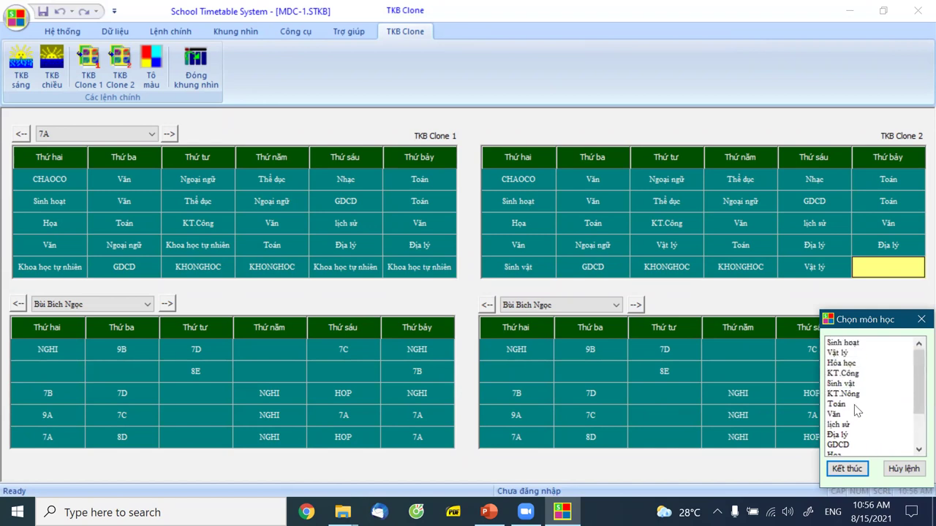
{"action": "scroll", "coordinate": [852, 417], "scroll_direction": "down", "scroll_amount": 1}
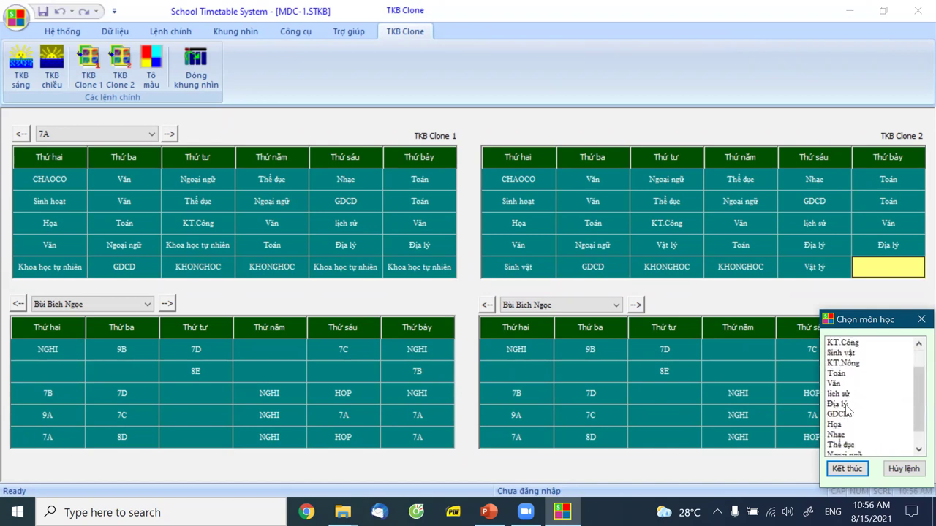
{"action": "left_click", "coordinate": [839, 374]}
{"action": "left_click", "coordinate": [843, 472]}
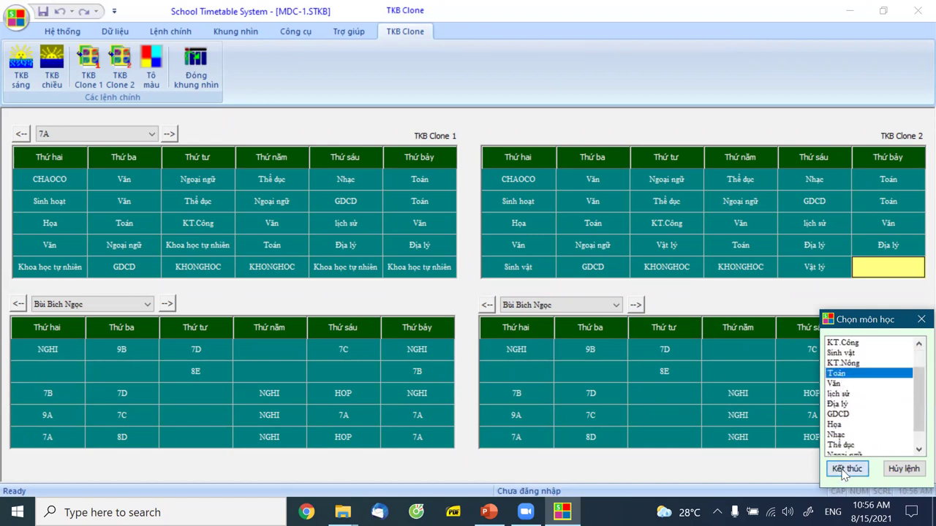
{"action": "left_click", "coordinate": [870, 354]}
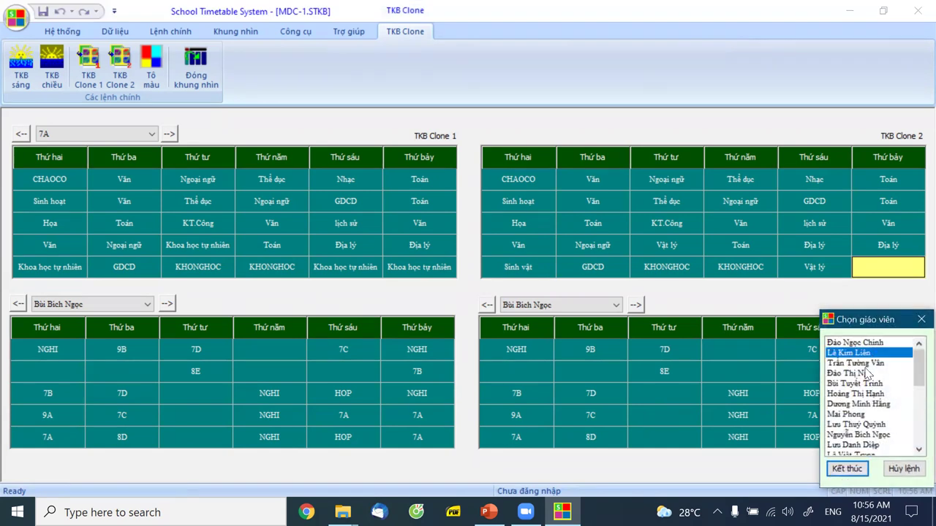
{"action": "left_click", "coordinate": [846, 468]}
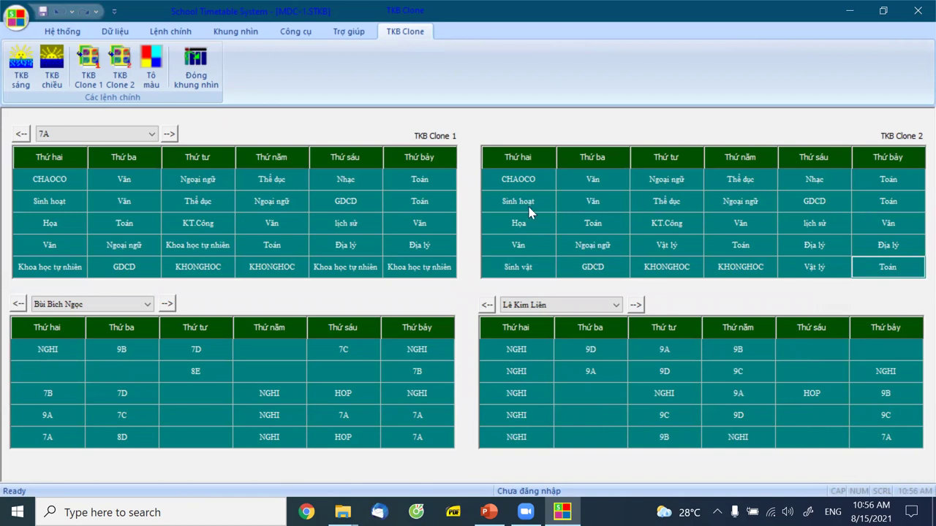
{"action": "left_click", "coordinate": [425, 275]}
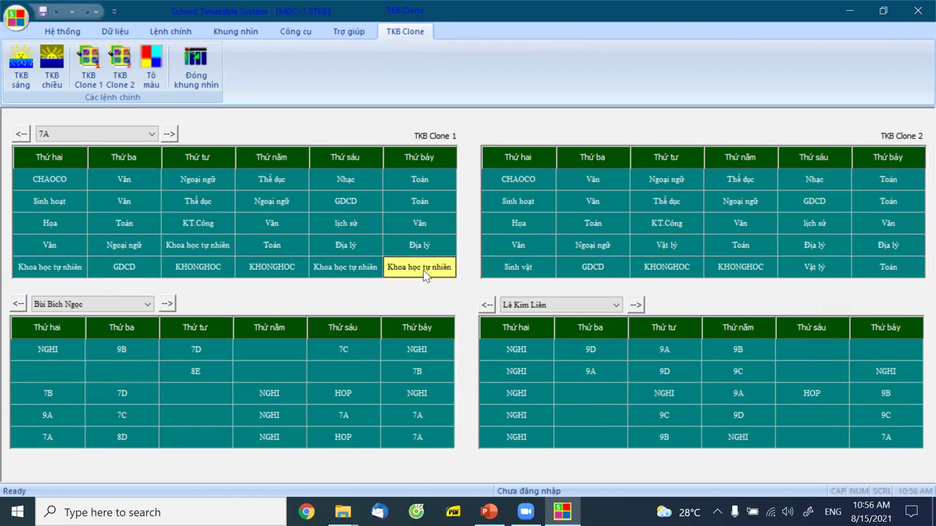
{"action": "left_click", "coordinate": [888, 275]}
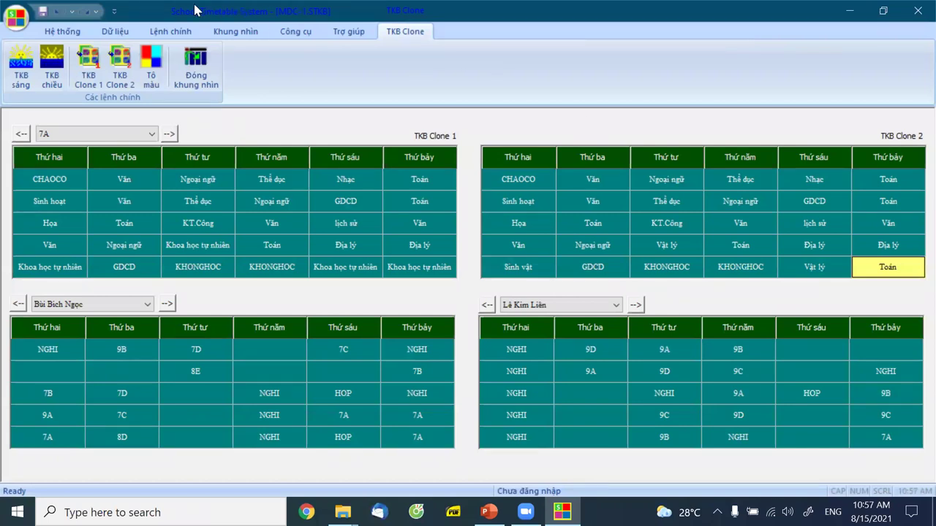
Step: Check class 7A's original morning timetable, and return to the clone timetable comparison
{"action": "left_click", "coordinate": [199, 67]}
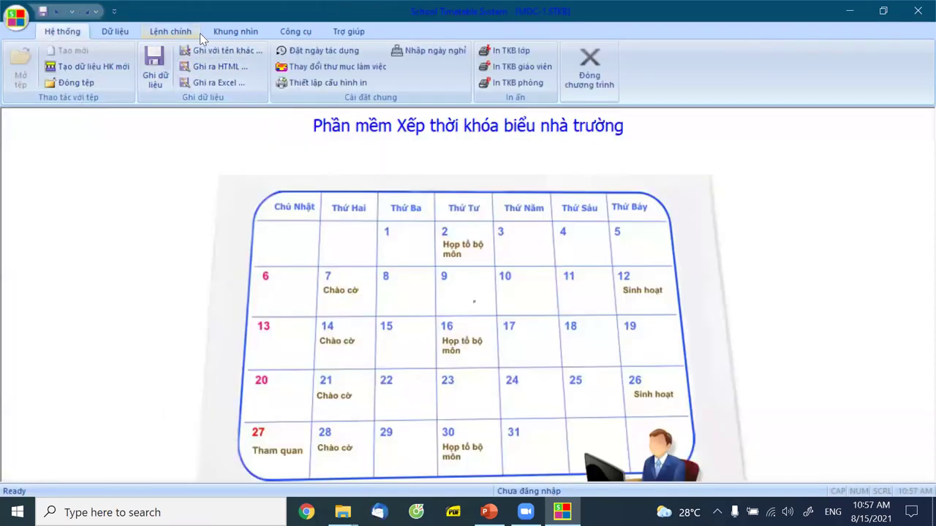
{"action": "left_click", "coordinate": [222, 33]}
{"action": "left_click", "coordinate": [35, 77]}
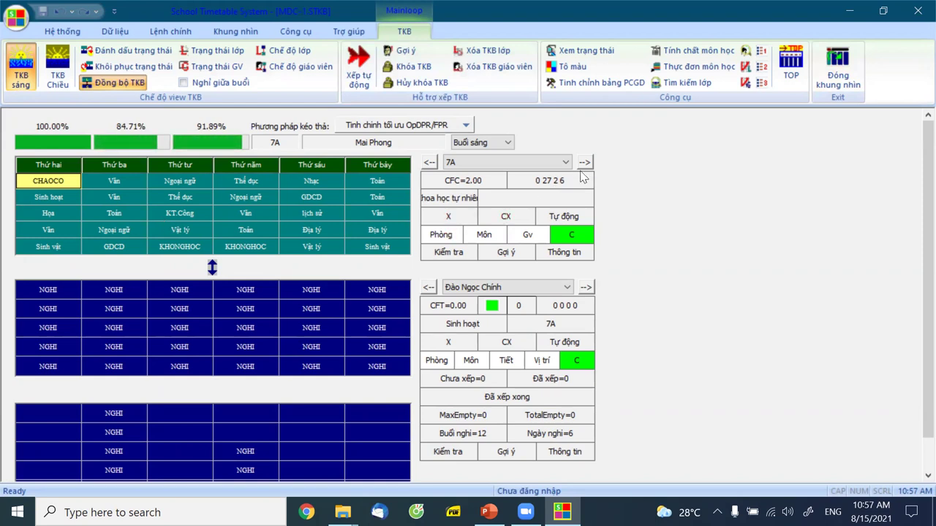
{"action": "left_click", "coordinate": [834, 80]}
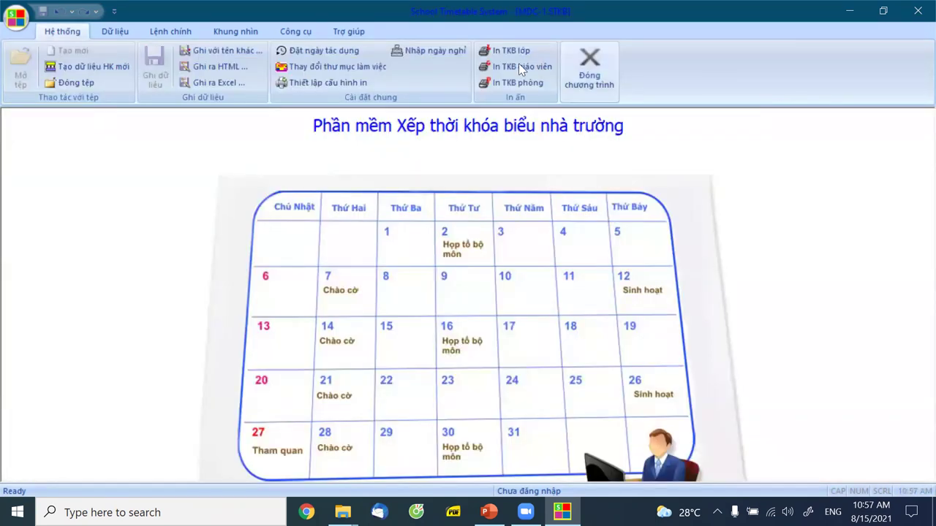
{"action": "left_click", "coordinate": [235, 32]}
{"action": "left_click", "coordinate": [174, 87]}
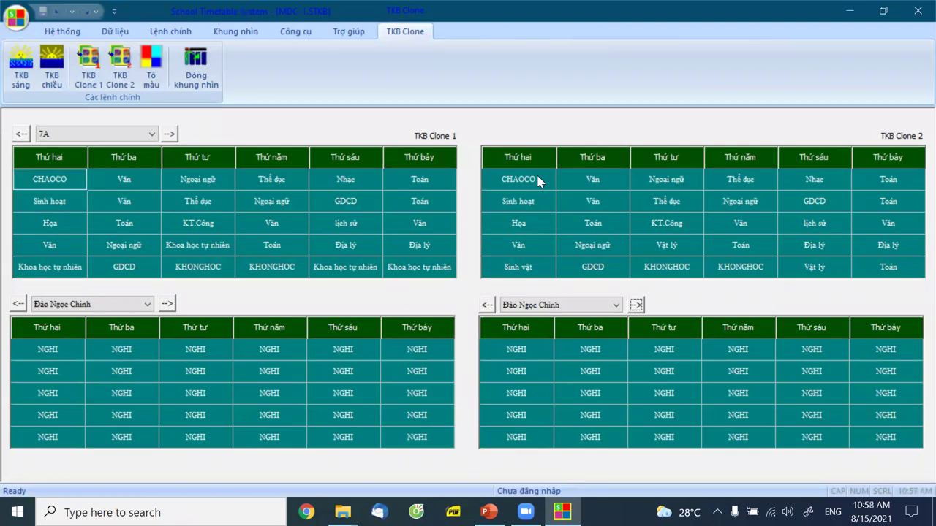
Step: View the afternoon clone timetables and examine the edit options for 7A's Wednesday third-period KT.Công lesson in the morning TKB Clone 1
{"action": "left_click", "coordinate": [49, 77]}
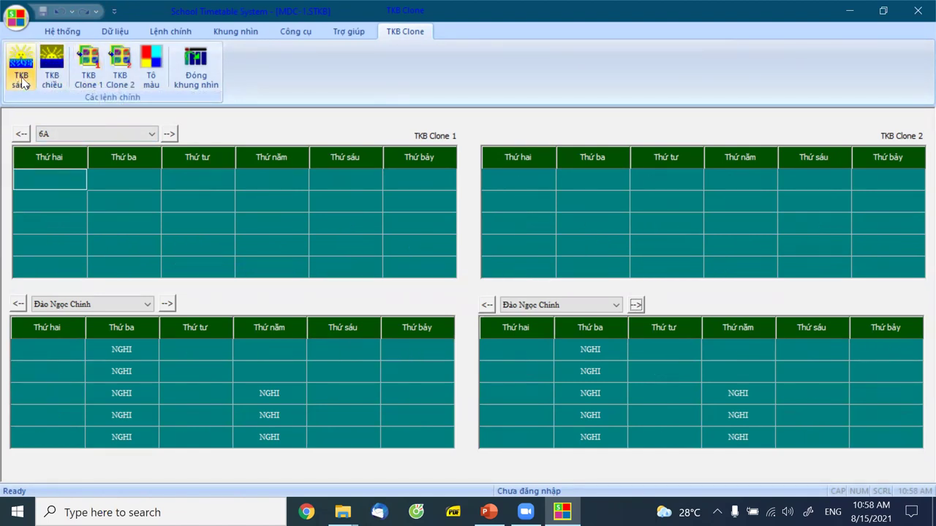
{"action": "left_click", "coordinate": [22, 80]}
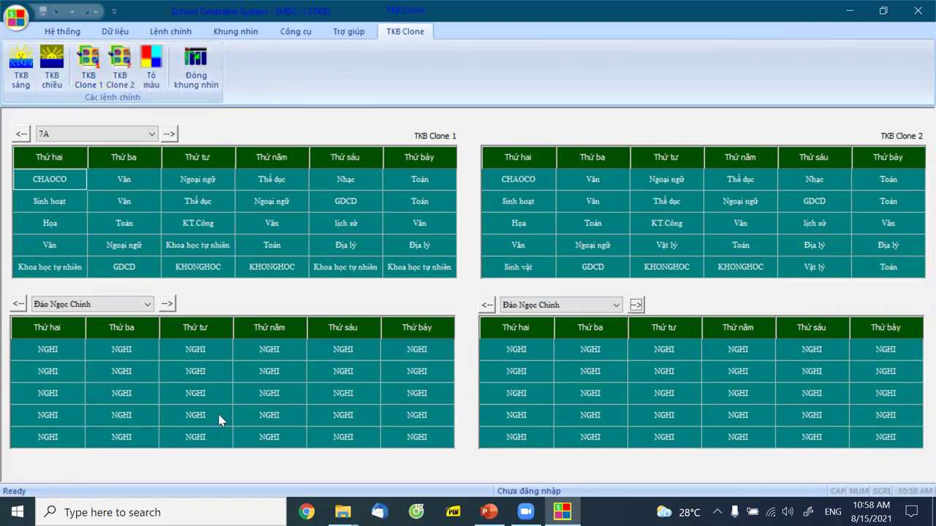
{"action": "left_click", "coordinate": [183, 227]}
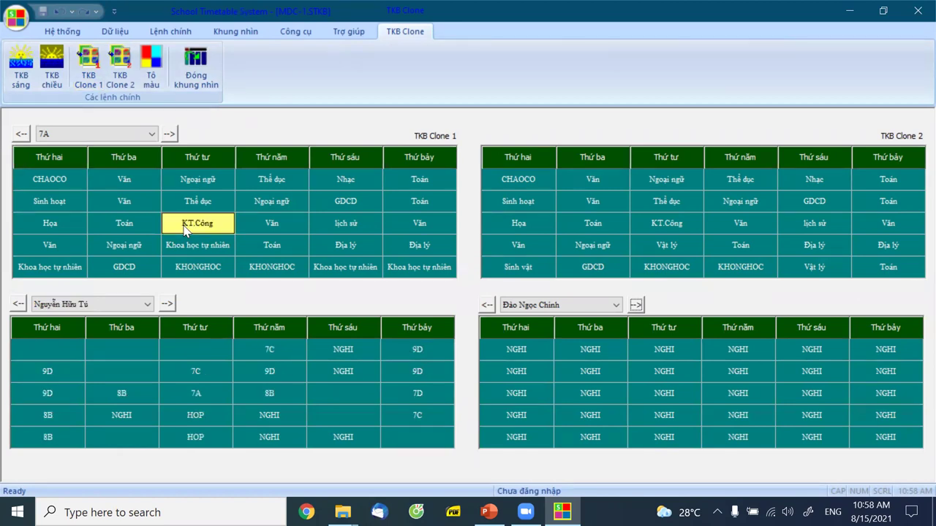
{"action": "right_click", "coordinate": [185, 228]}
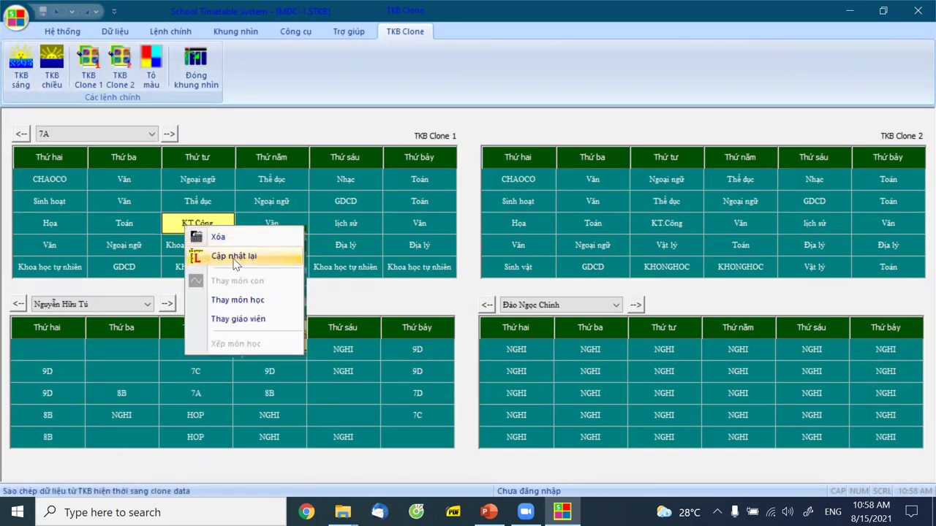
{"action": "left_click", "coordinate": [314, 90]}
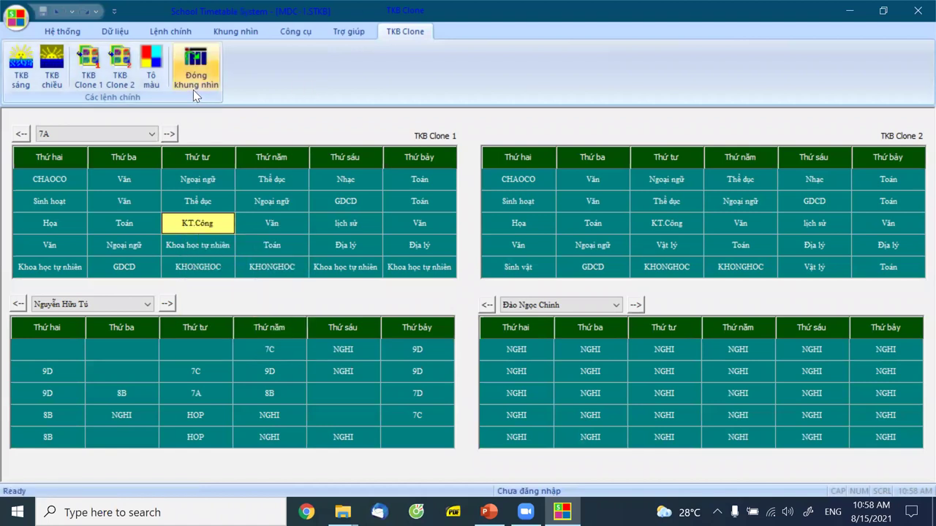
Step: Turn on colouring in the clone timetables and check the edit options for 7A's Wednesday Khoa học tự nhiên lesson in TKB Clone 1
{"action": "left_click", "coordinate": [154, 82]}
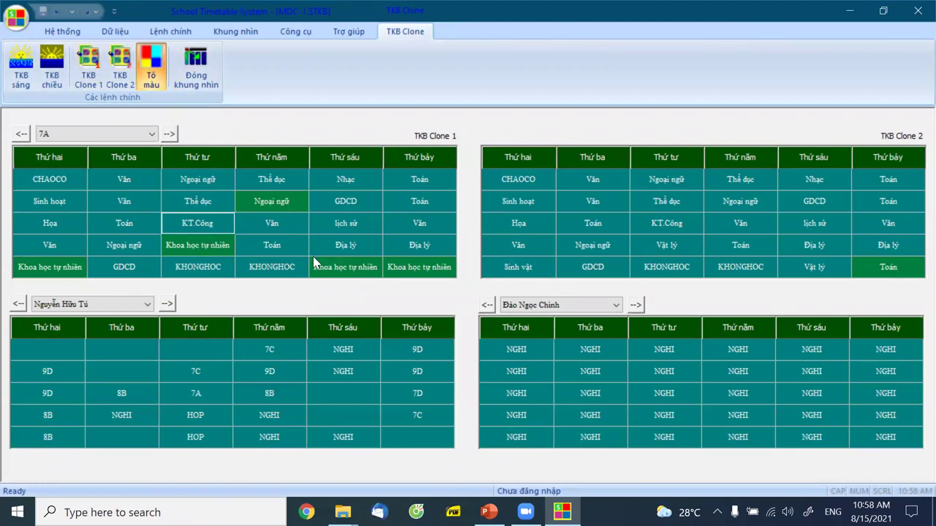
{"action": "right_click", "coordinate": [204, 251]}
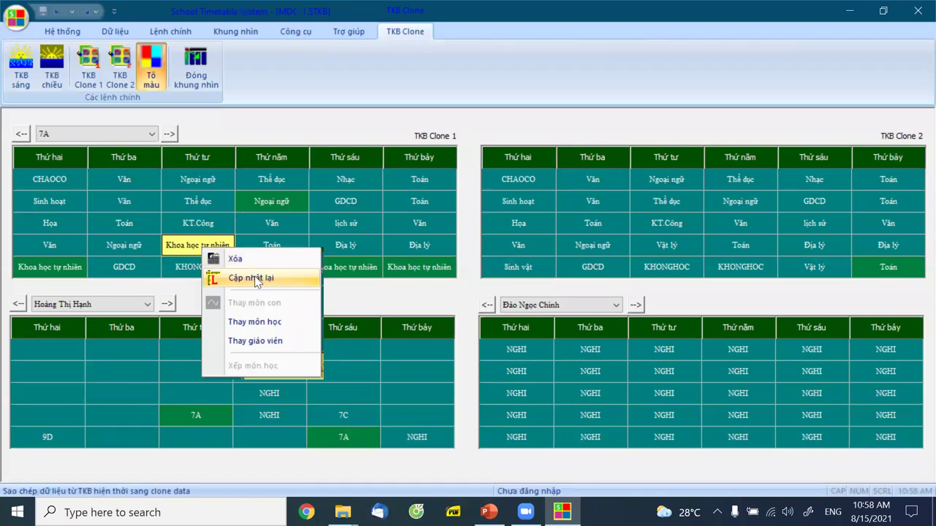
{"action": "left_click", "coordinate": [347, 129]}
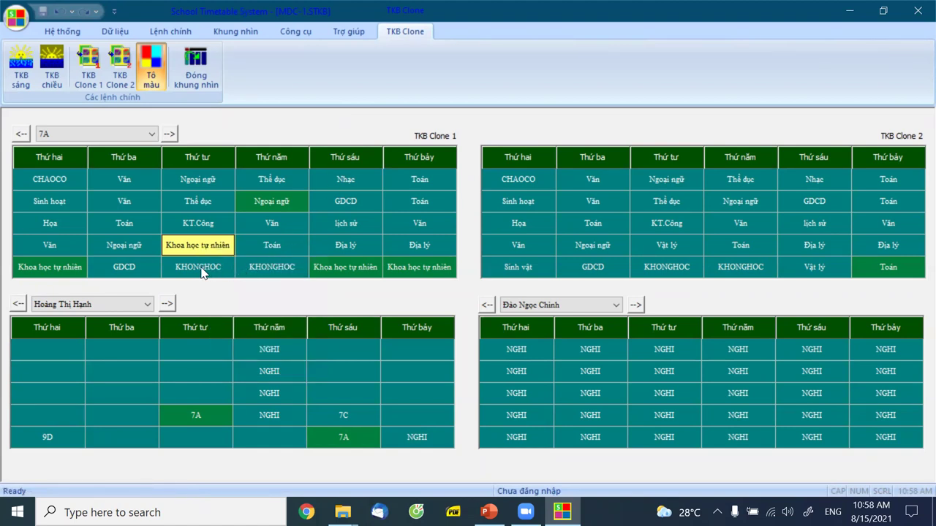
Step: Delete 7A's Wednesday and Thursday fifth-period KHONGHOC entries and the Monday first-period CHAOCO from TKB Clone 1
{"action": "right_click", "coordinate": [202, 272]}
{"action": "left_click", "coordinate": [236, 283]}
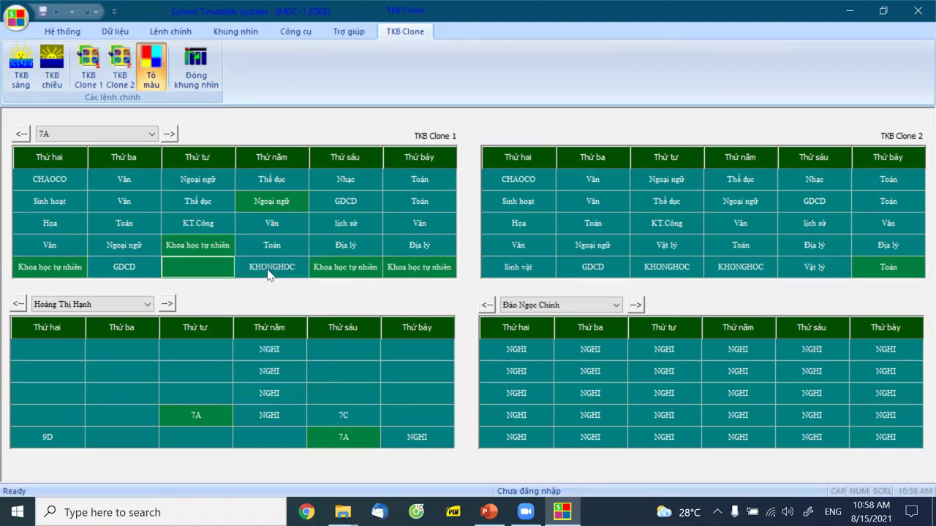
{"action": "right_click", "coordinate": [269, 274]}
{"action": "left_click", "coordinate": [302, 282]}
{"action": "left_click", "coordinate": [42, 184]}
{"action": "right_click", "coordinate": [43, 184]}
{"action": "left_click", "coordinate": [70, 192]}
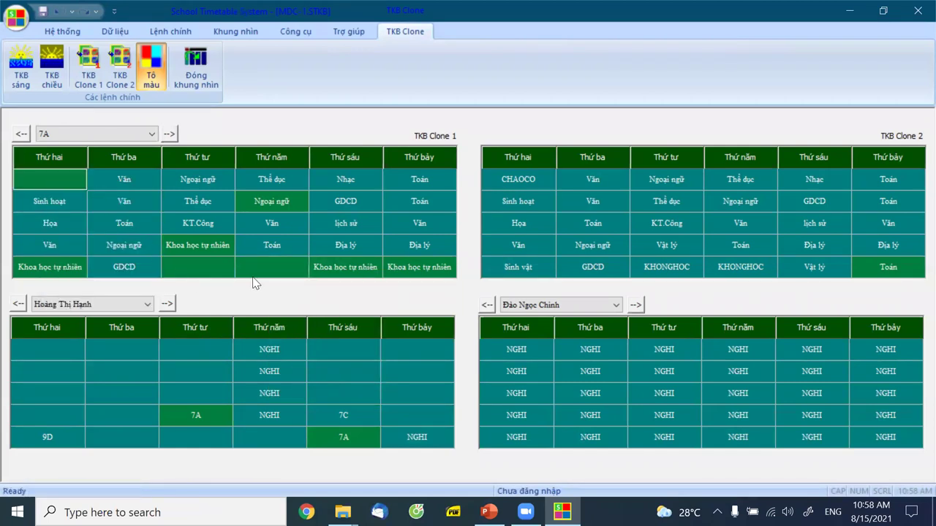
Step: Schedule Vật lý in 7A's empty Monday first period of TKB Clone 1 with the second listed teacher
{"action": "right_click", "coordinate": [46, 188]}
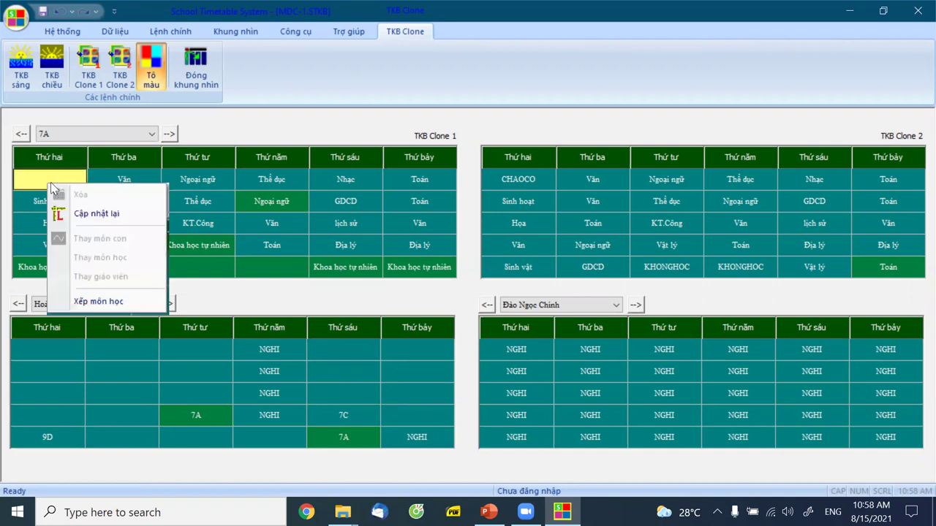
{"action": "left_click", "coordinate": [104, 302]}
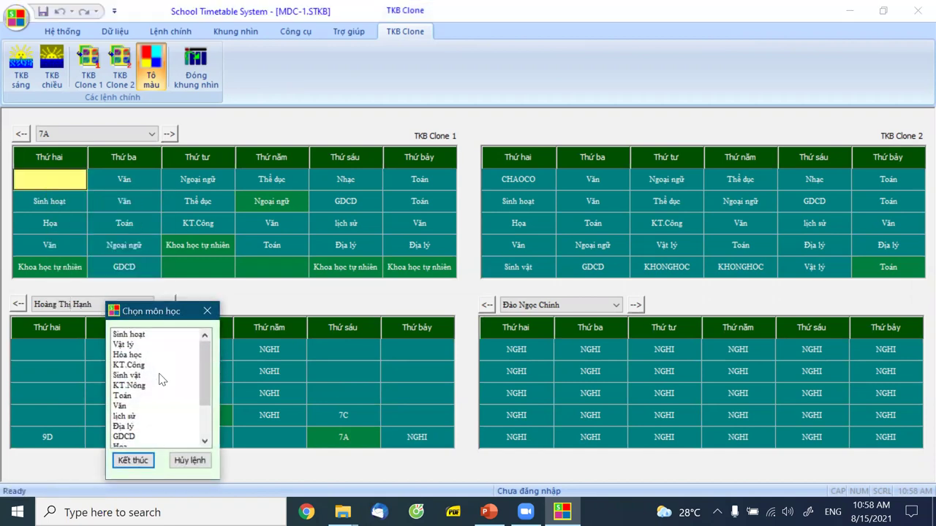
{"action": "left_click", "coordinate": [126, 345]}
{"action": "left_click", "coordinate": [133, 460]}
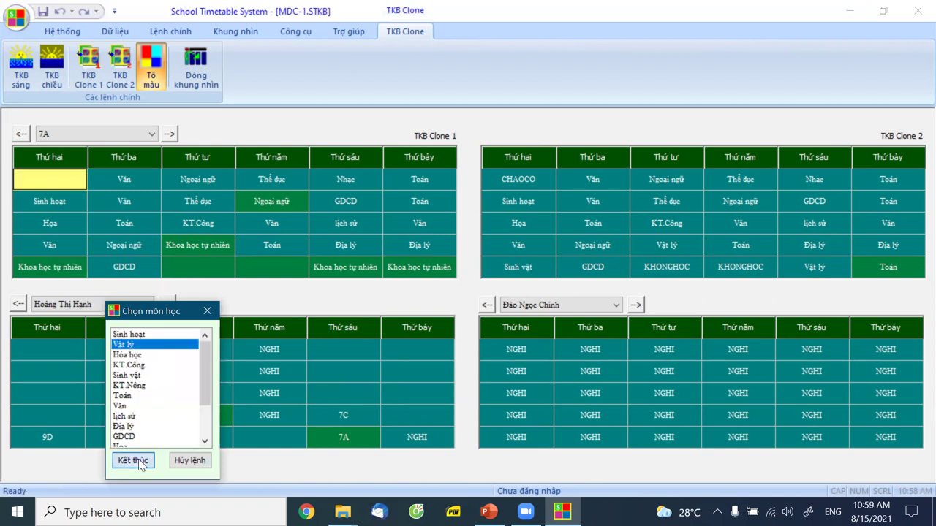
{"action": "left_click", "coordinate": [198, 354]}
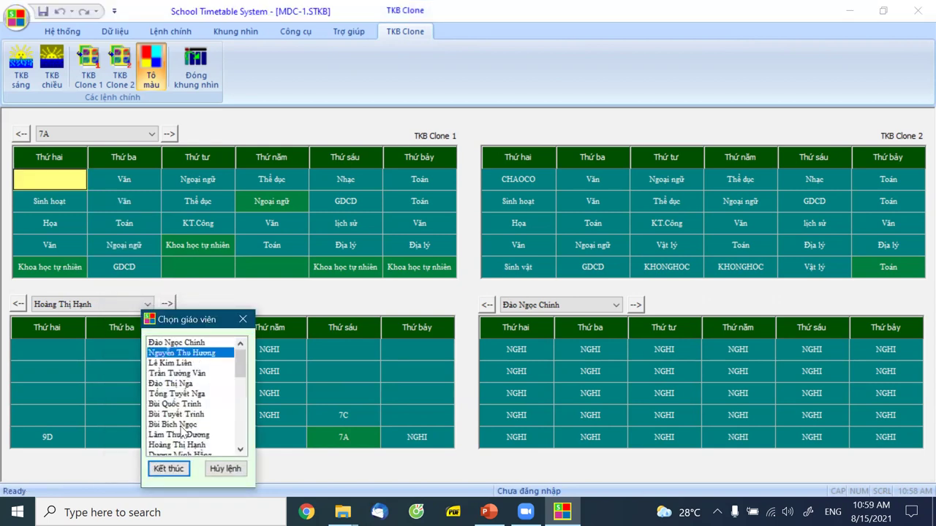
{"action": "left_click", "coordinate": [167, 469]}
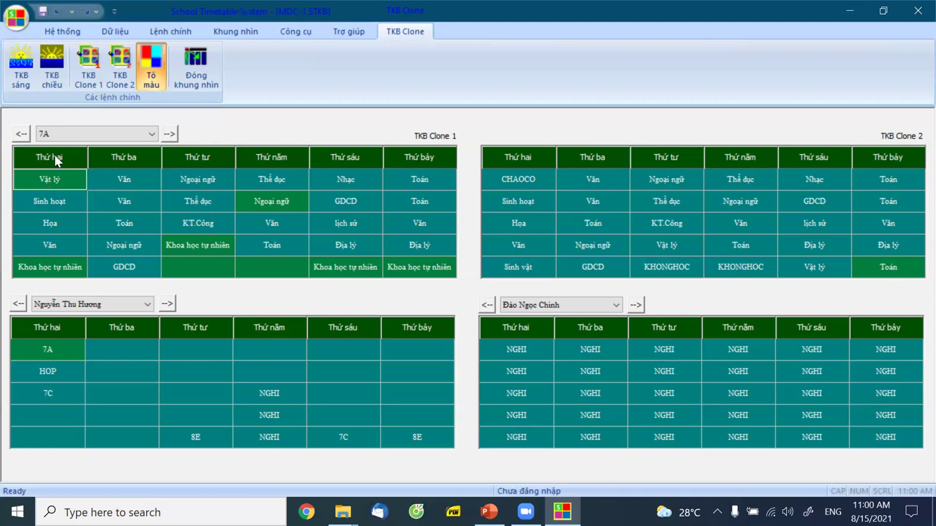
Step: Close the clone view and export the timetable data to the Excel file MDC-1.xls with the Clone 1 data included
{"action": "left_click", "coordinate": [188, 82]}
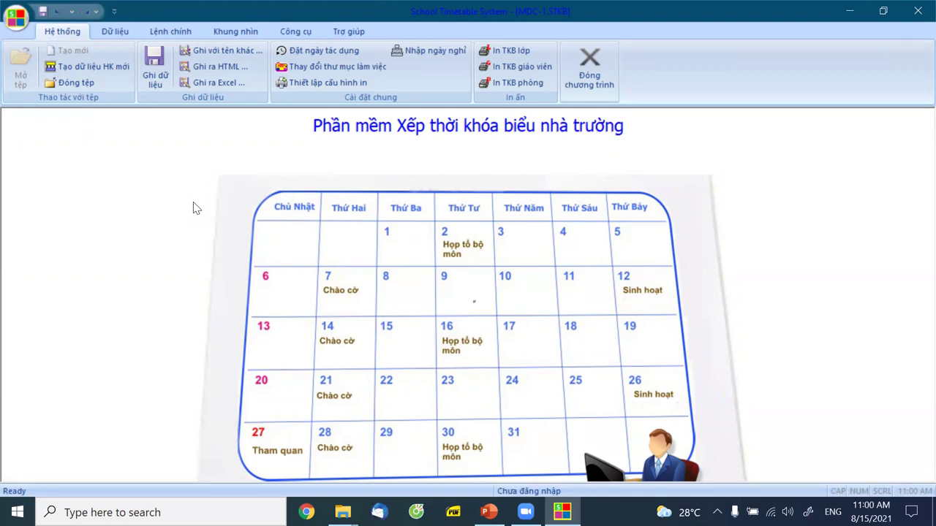
{"action": "left_click", "coordinate": [211, 81]}
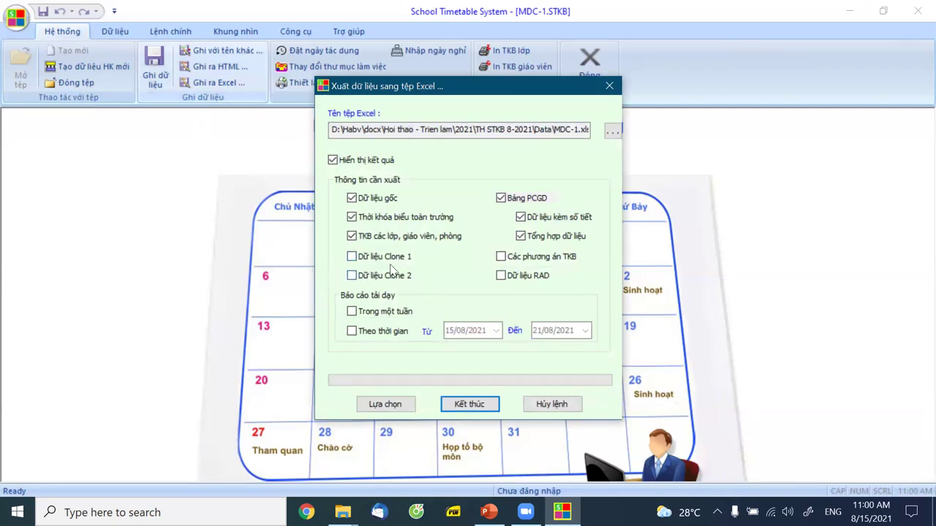
{"action": "left_click", "coordinate": [351, 258]}
{"action": "left_click", "coordinate": [468, 406]}
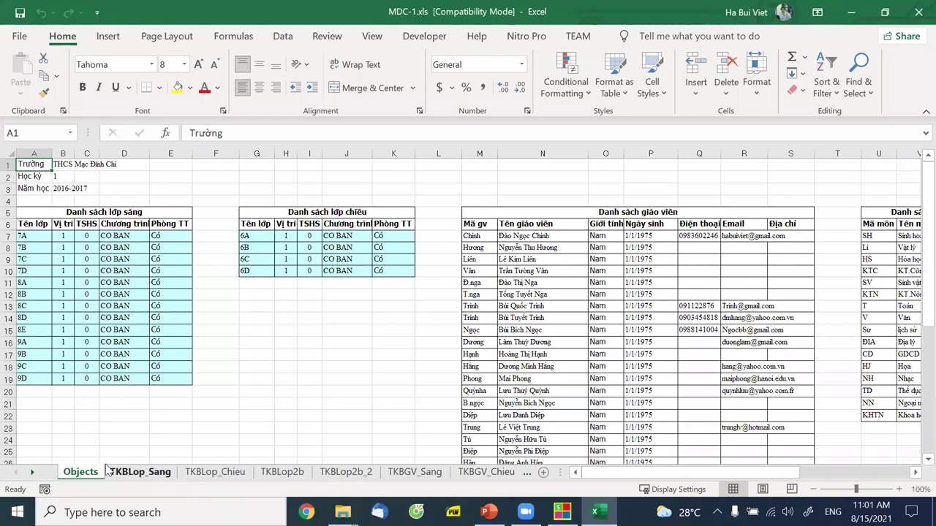
Step: Examine the afternoon and morning teaching-assignment sheets, PCGD_chieu and PCGD_sang, in the exported workbook
{"action": "left_click", "coordinate": [32, 473]}
{"action": "left_click", "coordinate": [32, 473]}
{"action": "left_click", "coordinate": [32, 473]}
{"action": "left_click", "coordinate": [32, 473]}
{"action": "left_click", "coordinate": [33, 473]}
{"action": "left_click", "coordinate": [32, 473]}
{"action": "left_click", "coordinate": [32, 473]}
{"action": "left_click", "coordinate": [32, 473]}
{"action": "left_click", "coordinate": [33, 473]}
{"action": "left_click", "coordinate": [32, 473]}
{"action": "left_click", "coordinate": [33, 473]}
{"action": "left_click", "coordinate": [32, 473]}
{"action": "left_click", "coordinate": [32, 473]}
{"action": "left_click", "coordinate": [33, 473]}
{"action": "left_click", "coordinate": [32, 473]}
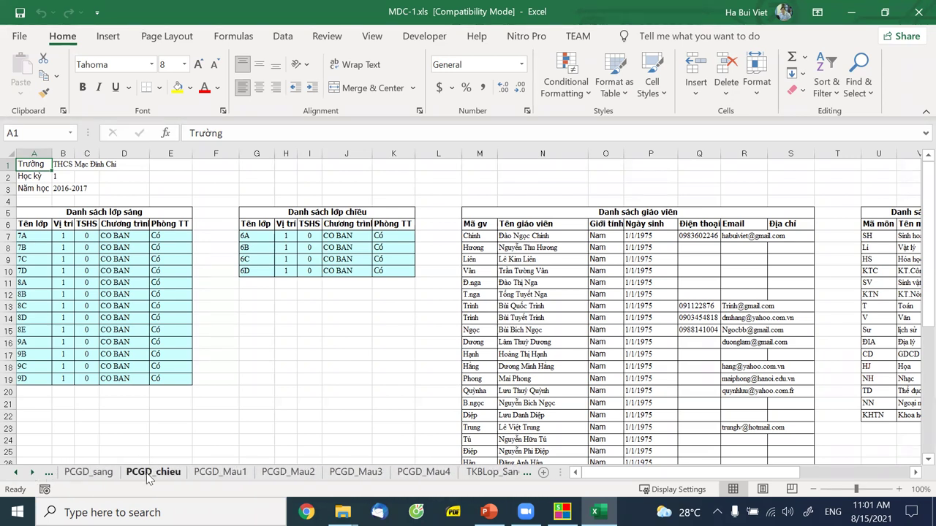
{"action": "left_click", "coordinate": [150, 474]}
{"action": "left_click", "coordinate": [95, 474]}
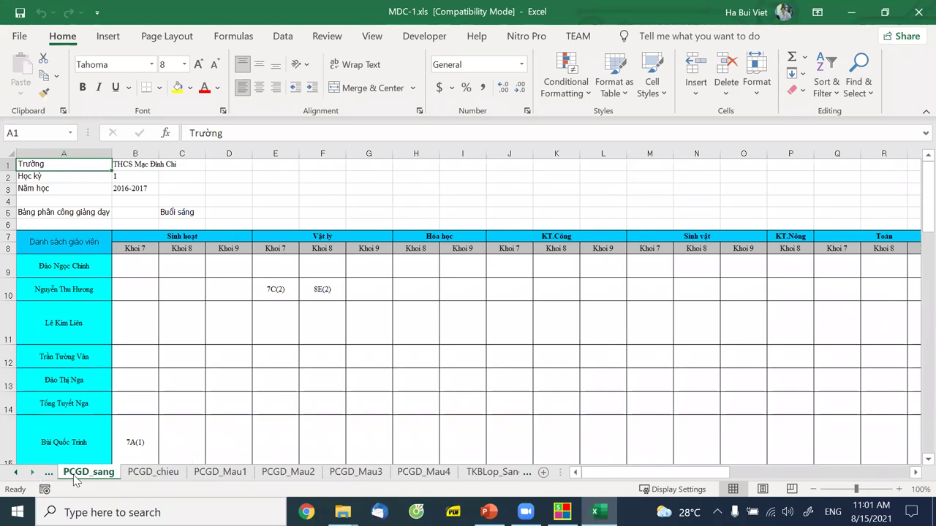
Step: Go back through the exported sheets and examine the class timetables on TKBLop2b, TKBLop_Chieu and TKBLop_Sang
{"action": "left_click", "coordinate": [18, 473]}
{"action": "left_click", "coordinate": [17, 473]}
{"action": "left_click", "coordinate": [17, 473]}
{"action": "left_click", "coordinate": [18, 473]}
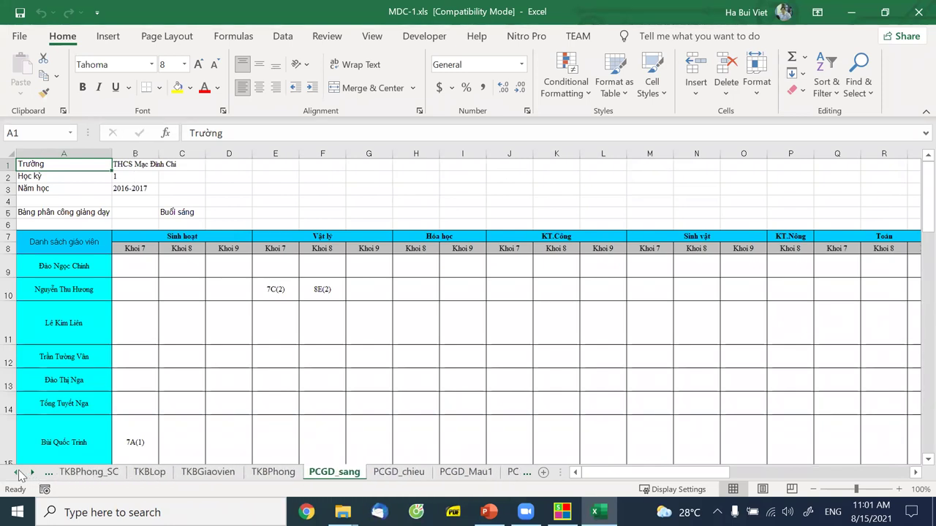
{"action": "left_click", "coordinate": [18, 473]}
{"action": "left_click", "coordinate": [18, 473]}
{"action": "left_click", "coordinate": [17, 473]}
{"action": "left_click", "coordinate": [18, 473]}
{"action": "left_click", "coordinate": [274, 474]}
{"action": "left_click", "coordinate": [176, 473]}
{"action": "left_click", "coordinate": [80, 472]}
{"action": "left_click", "coordinate": [46, 473]}
{"action": "left_click", "coordinate": [16, 473]}
{"action": "left_click", "coordinate": [15, 474]}
{"action": "left_click", "coordinate": [15, 473]}
{"action": "left_click", "coordinate": [15, 473]}
{"action": "left_click", "coordinate": [16, 473]}
{"action": "left_click", "coordinate": [235, 473]}
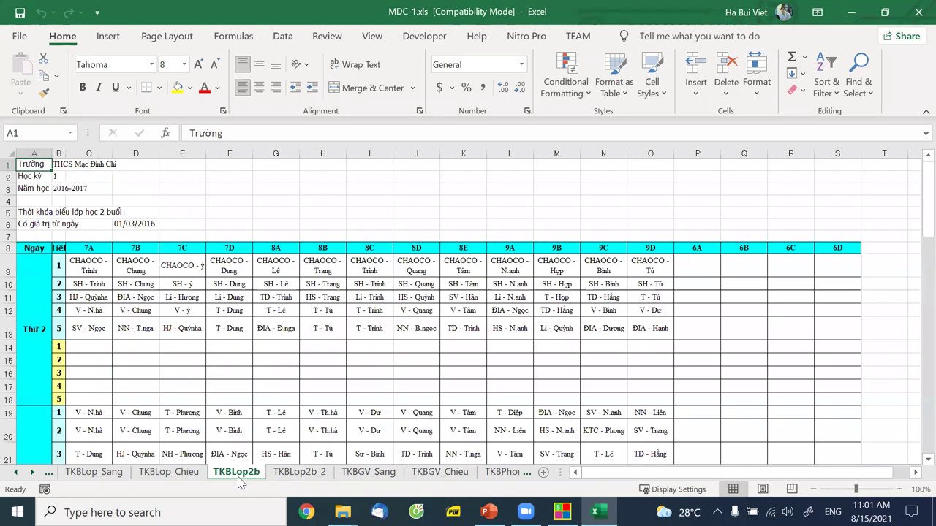
{"action": "left_click", "coordinate": [170, 473]}
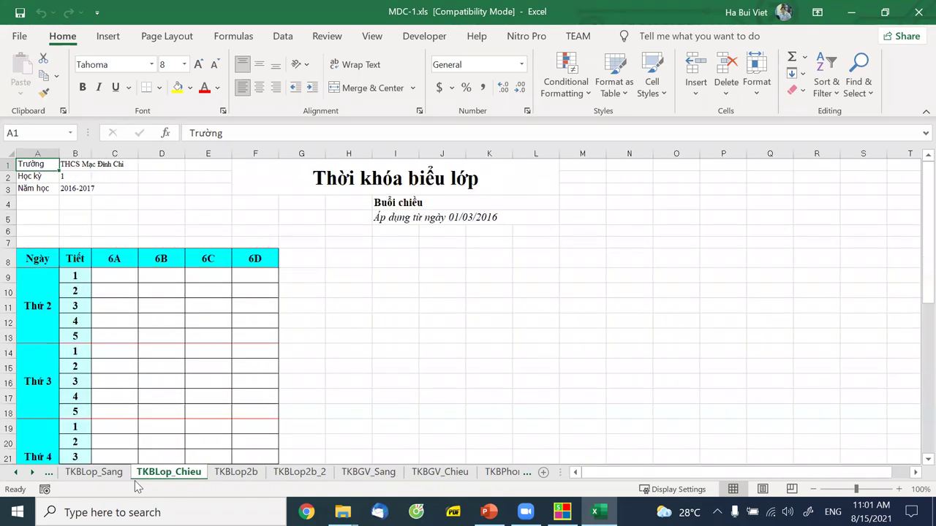
{"action": "left_click", "coordinate": [110, 479]}
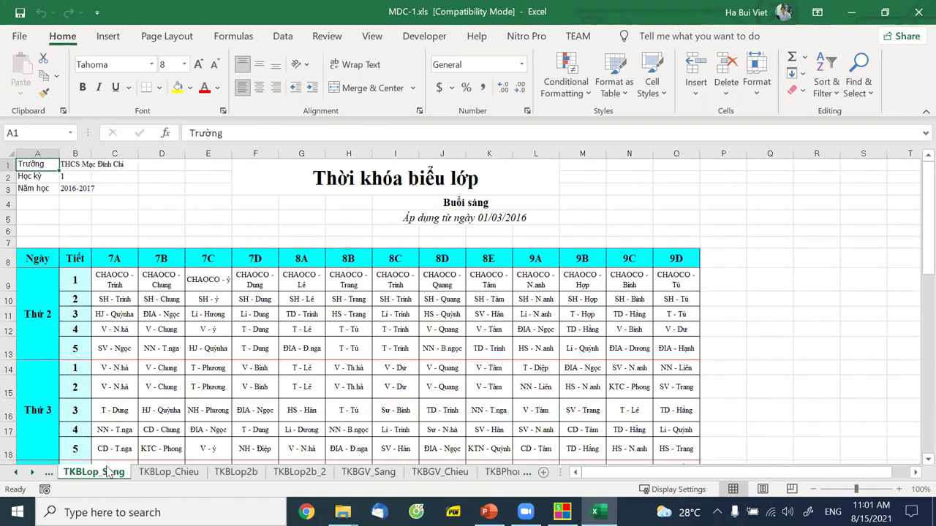
Step: Review the two-session class timetables on TKBLop2b and TKBLop2b_2, and the teachers' morning timetable on TKBGV_Sang
{"action": "left_click", "coordinate": [12, 476]}
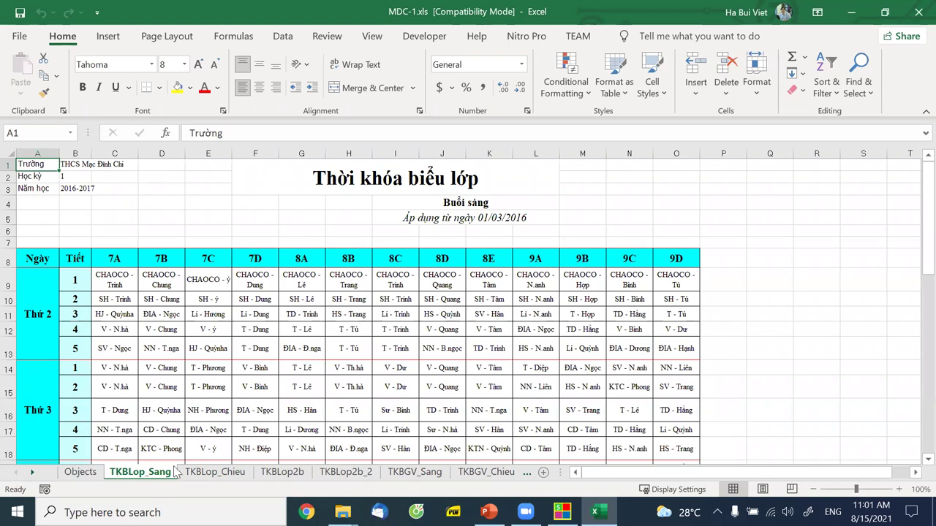
{"action": "left_click", "coordinate": [280, 476]}
{"action": "left_click", "coordinate": [346, 475]}
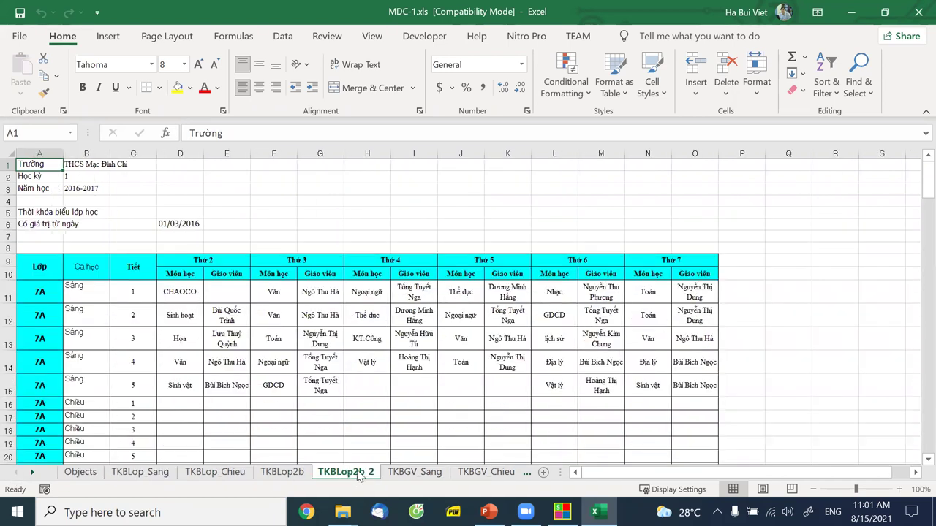
{"action": "left_click", "coordinate": [412, 474]}
Step: Examine the individual class timetables on the TKBLop sheet and look through the remaining sheet names
{"action": "left_click", "coordinate": [33, 474]}
{"action": "left_click", "coordinate": [32, 474]}
{"action": "left_click", "coordinate": [32, 474]}
{"action": "left_click", "coordinate": [32, 474]}
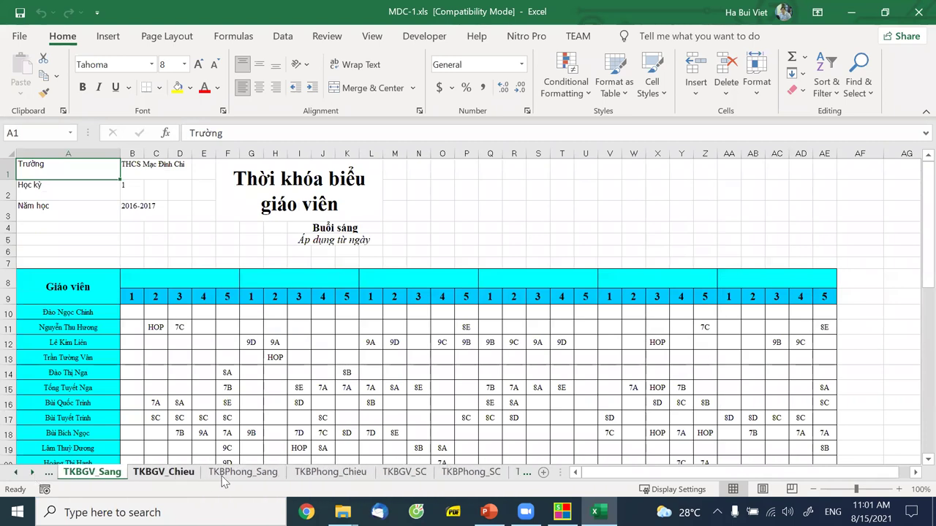
{"action": "left_click", "coordinate": [32, 475]}
{"action": "left_click", "coordinate": [32, 475]}
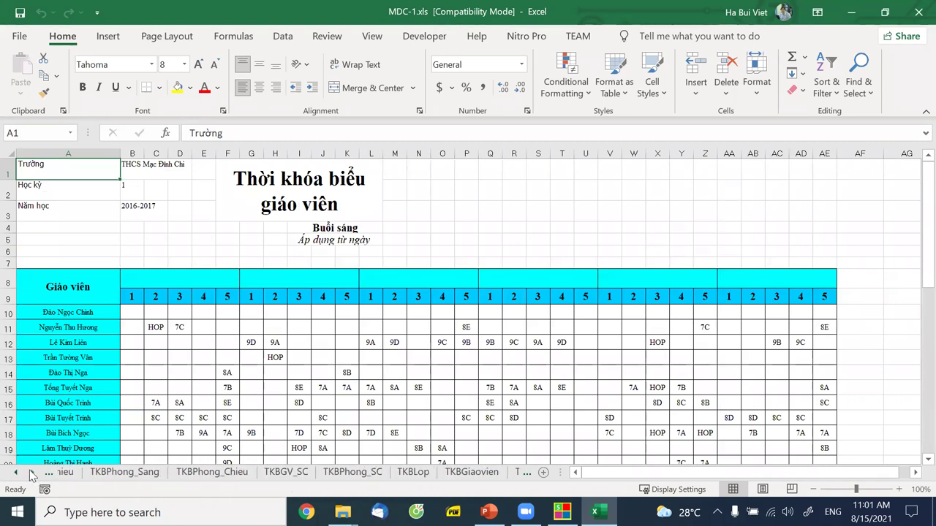
{"action": "left_click", "coordinate": [32, 474]}
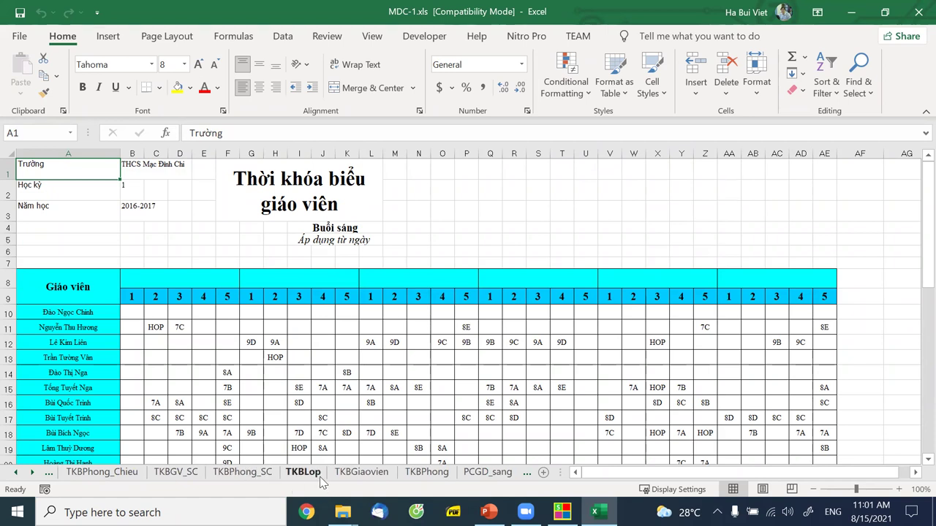
{"action": "left_click", "coordinate": [311, 473]}
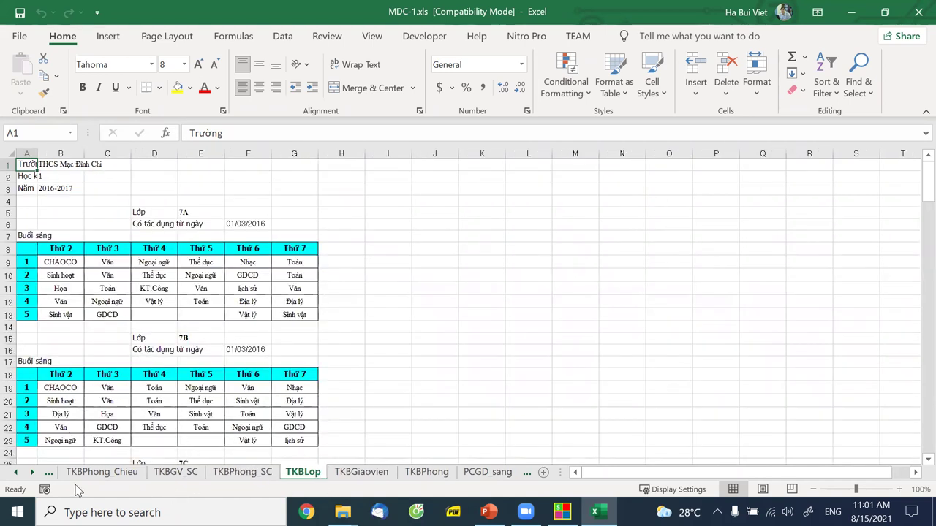
{"action": "left_click", "coordinate": [32, 474]}
{"action": "left_click", "coordinate": [32, 474]}
{"action": "left_click", "coordinate": [32, 473]}
{"action": "left_click", "coordinate": [32, 474]}
{"action": "left_click", "coordinate": [32, 473]}
{"action": "left_click", "coordinate": [32, 474]}
{"action": "scroll", "coordinate": [148, 352], "scroll_direction": "down", "scroll_amount": 3}
{"action": "scroll", "coordinate": [147, 352], "scroll_direction": "down", "scroll_amount": 3}
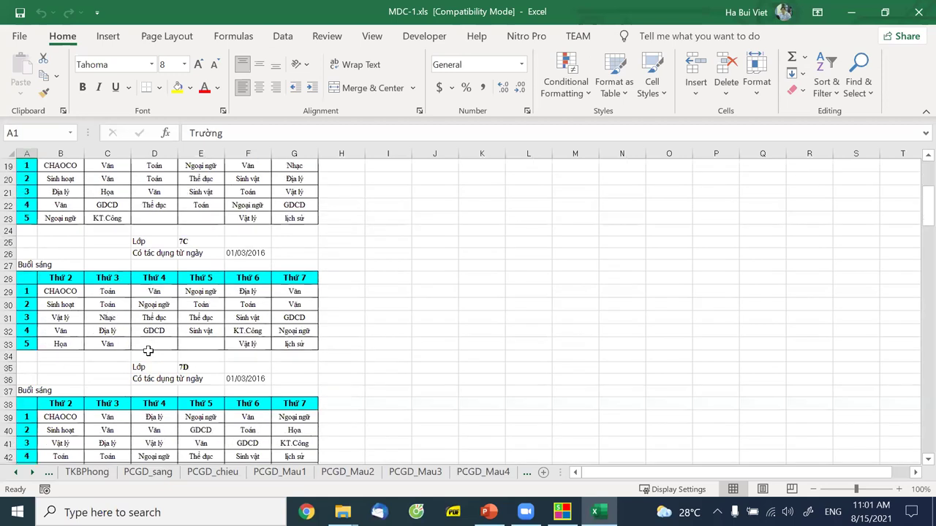
Step: Examine the Clone1 timetable sheets TKBLop_Sang_Clone1, TKBLop_Chieu_Clone1 and TKBGV_Sang_Clone1, and look through the last sheet names
{"action": "left_click", "coordinate": [32, 474]}
{"action": "left_click", "coordinate": [32, 474]}
{"action": "left_click", "coordinate": [32, 473]}
{"action": "left_click", "coordinate": [32, 473]}
{"action": "left_click", "coordinate": [32, 474]}
{"action": "left_click", "coordinate": [32, 474]}
{"action": "left_click", "coordinate": [220, 473]}
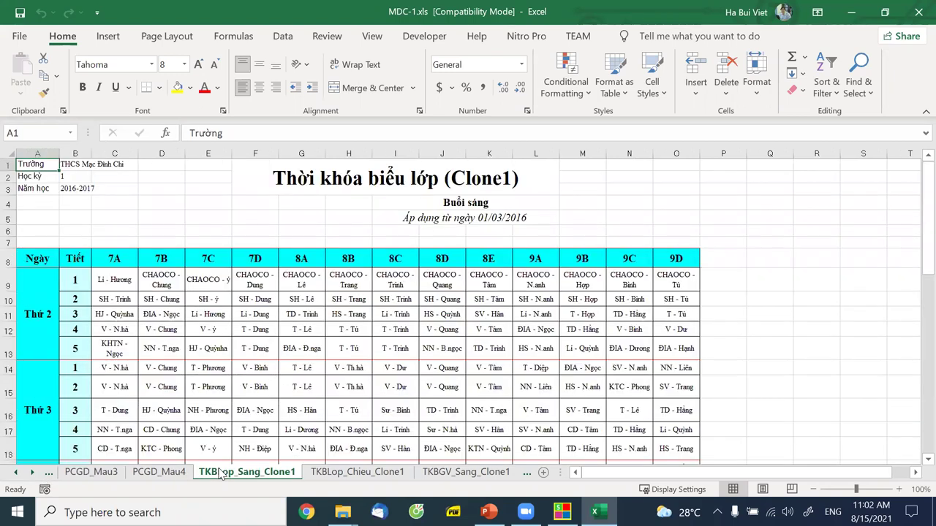
{"action": "left_click", "coordinate": [349, 474]}
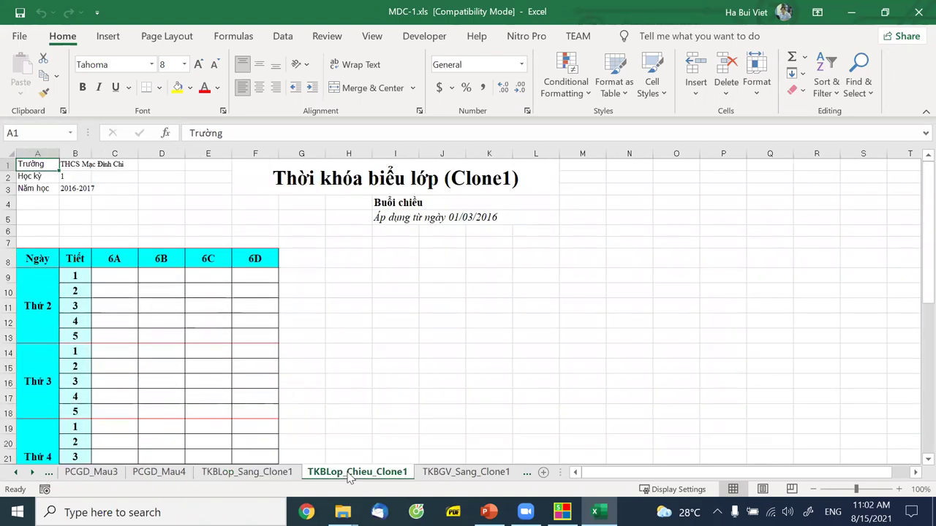
{"action": "left_click", "coordinate": [459, 473]}
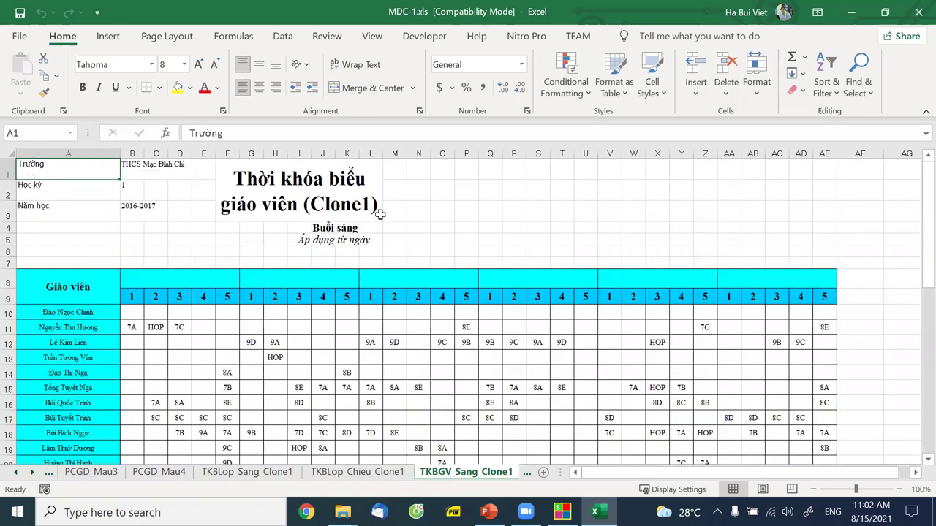
{"action": "left_click", "coordinate": [33, 473]}
{"action": "left_click", "coordinate": [33, 473]}
{"action": "left_click", "coordinate": [33, 473]}
{"action": "left_click", "coordinate": [33, 473]}
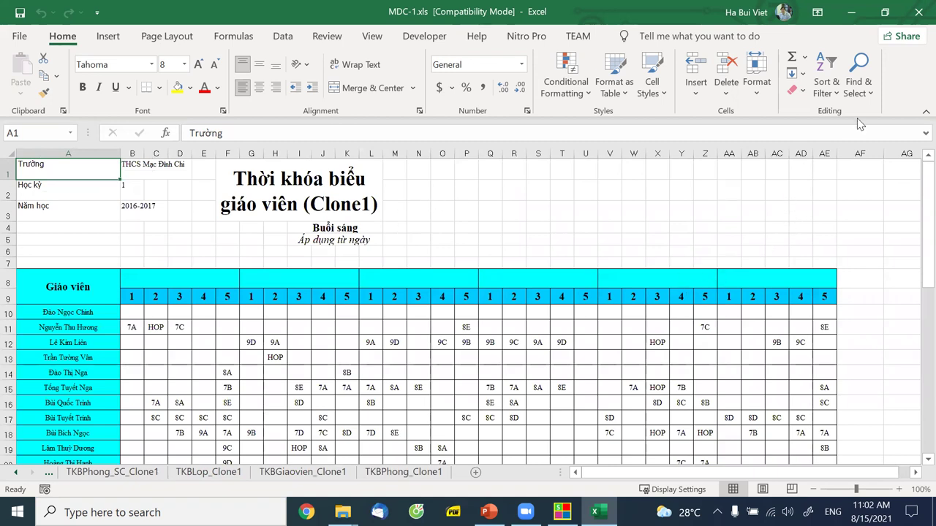
Step: Close the exported workbook, and close the MDC-1.STKB timetable file in School Timetable System, saving its changes
{"action": "left_click", "coordinate": [918, 16]}
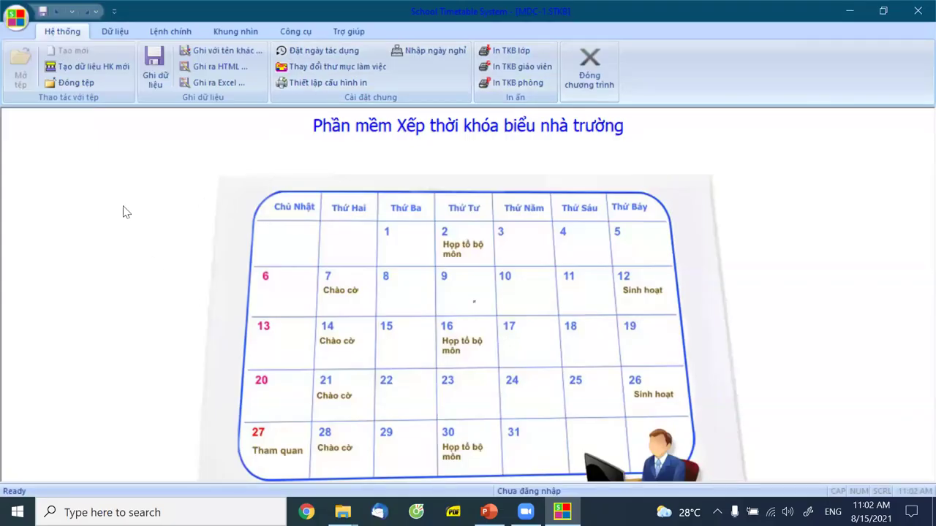
{"action": "left_click", "coordinate": [73, 82]}
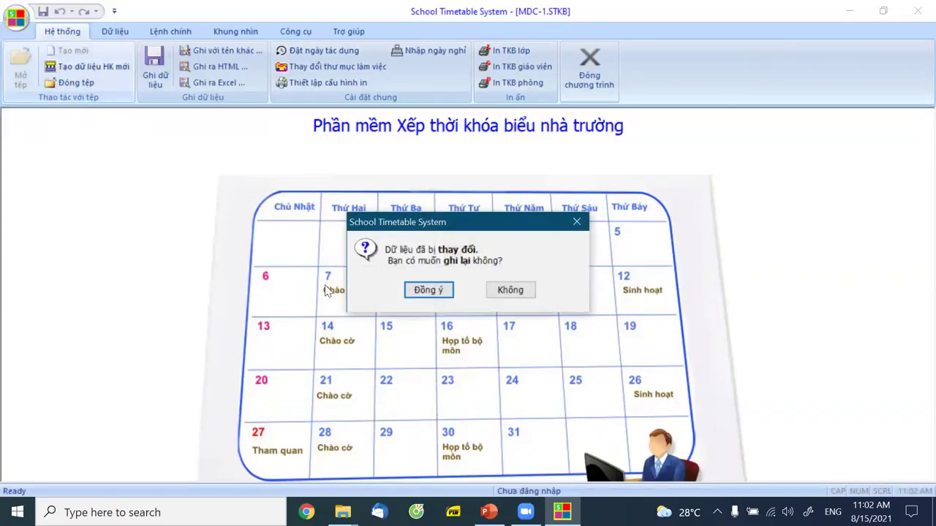
{"action": "left_click", "coordinate": [429, 291]}
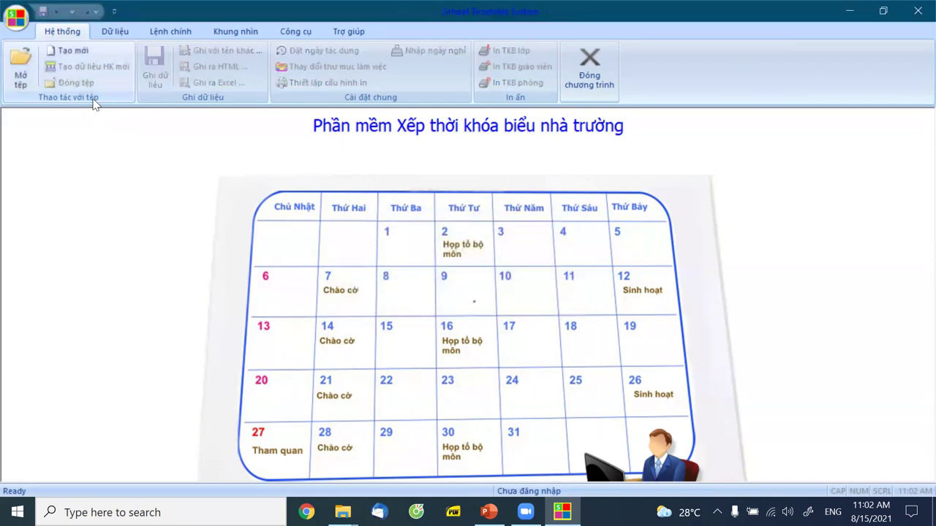
Step: Open the THPT Phu Xuyen.STKB data file and convert its timetable data to version STKB 2.x
{"action": "left_click", "coordinate": [20, 73]}
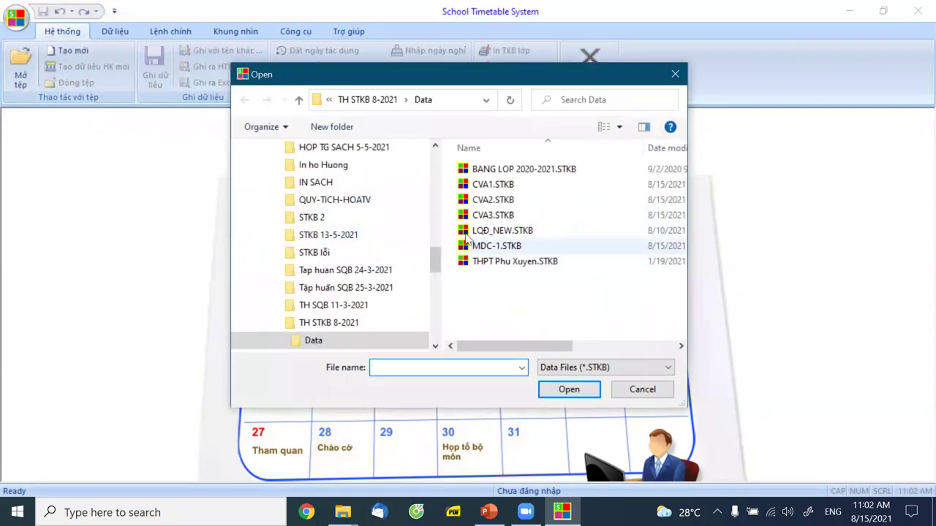
{"action": "left_click", "coordinate": [541, 262]}
{"action": "left_click", "coordinate": [569, 389]}
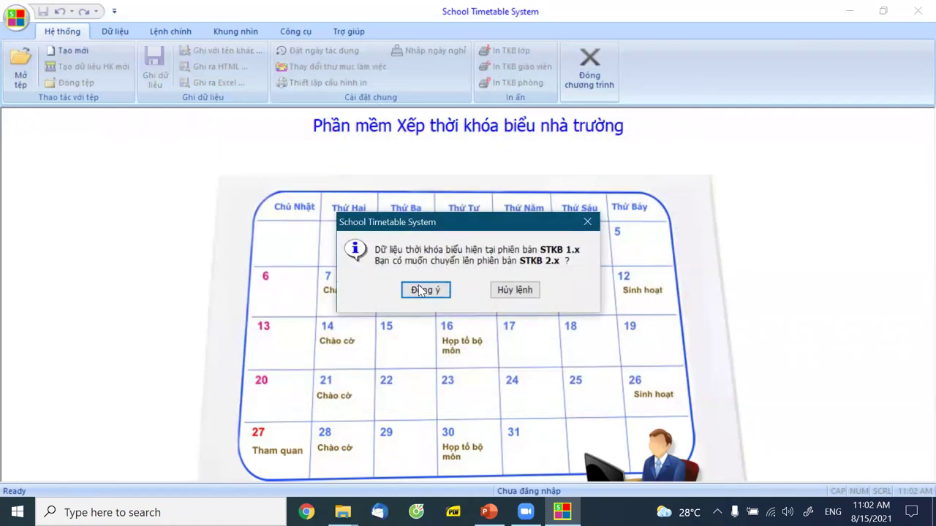
{"action": "left_click", "coordinate": [421, 291]}
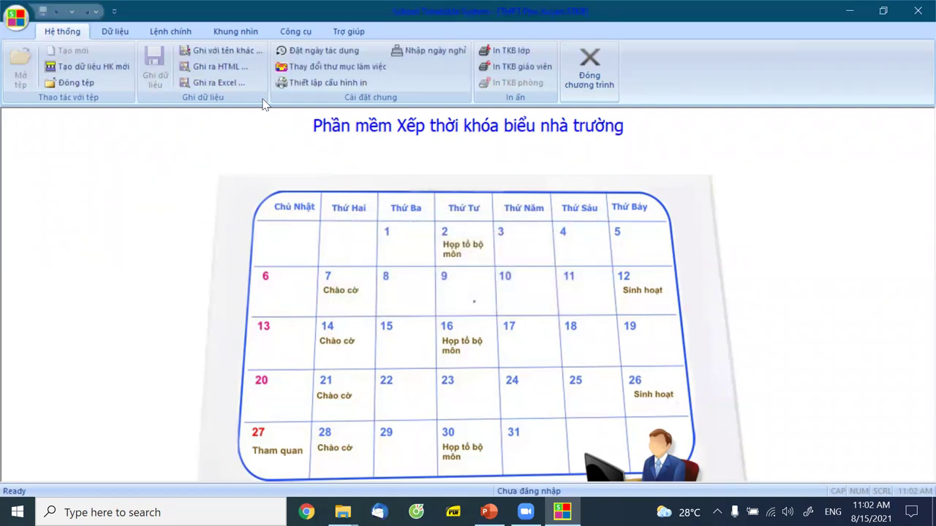
Step: Update the school's subject list from the new education programme (CTGD mới) and look through the resulting subjects
{"action": "left_click", "coordinate": [114, 31]}
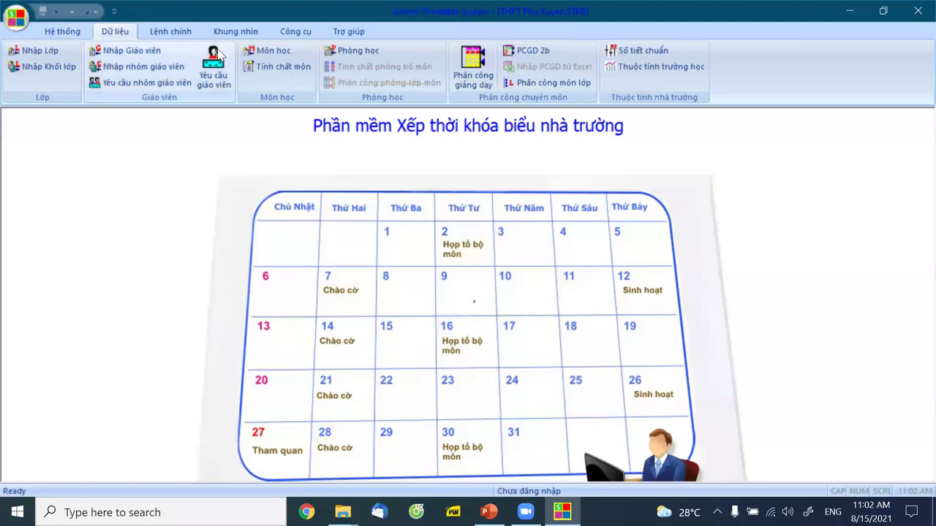
{"action": "left_click", "coordinate": [269, 51]}
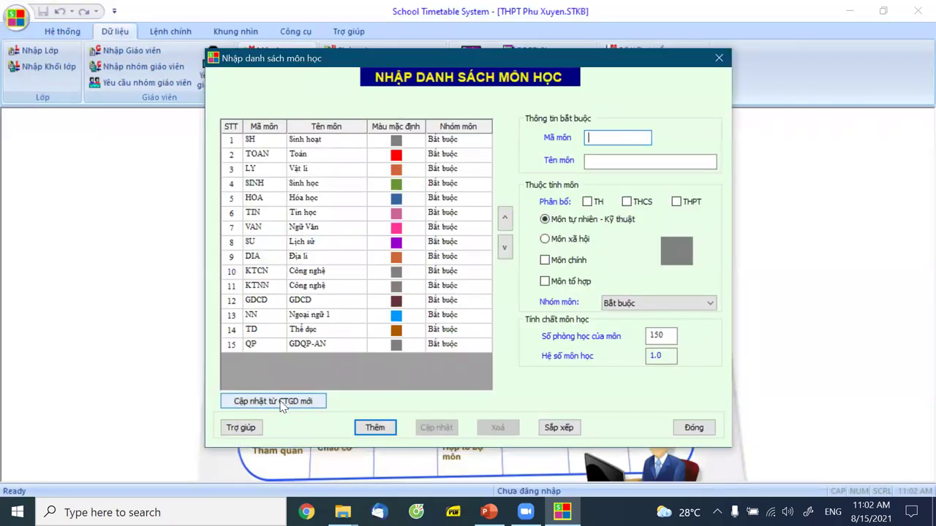
{"action": "left_click", "coordinate": [282, 405]}
{"action": "scroll", "coordinate": [490, 313], "scroll_direction": "down", "scroll_amount": 1}
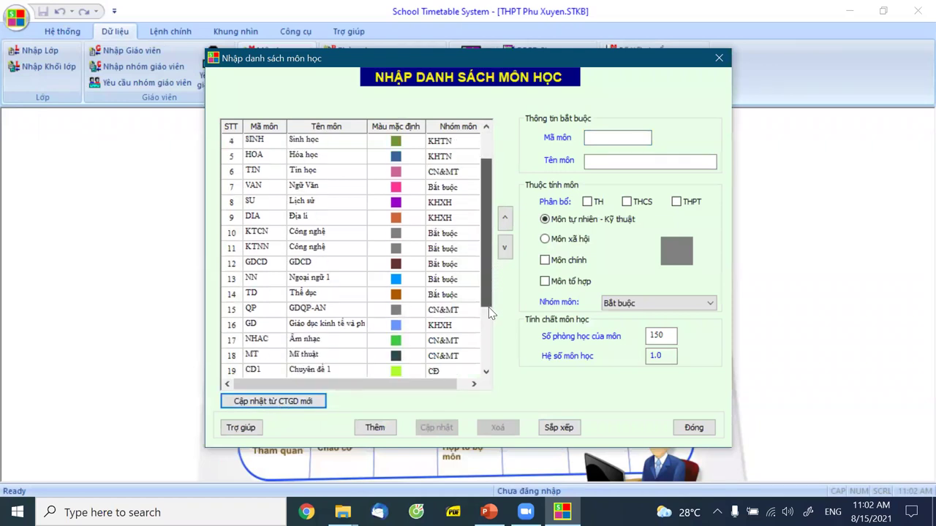
{"action": "scroll", "coordinate": [490, 313], "scroll_direction": "down", "scroll_amount": 3}
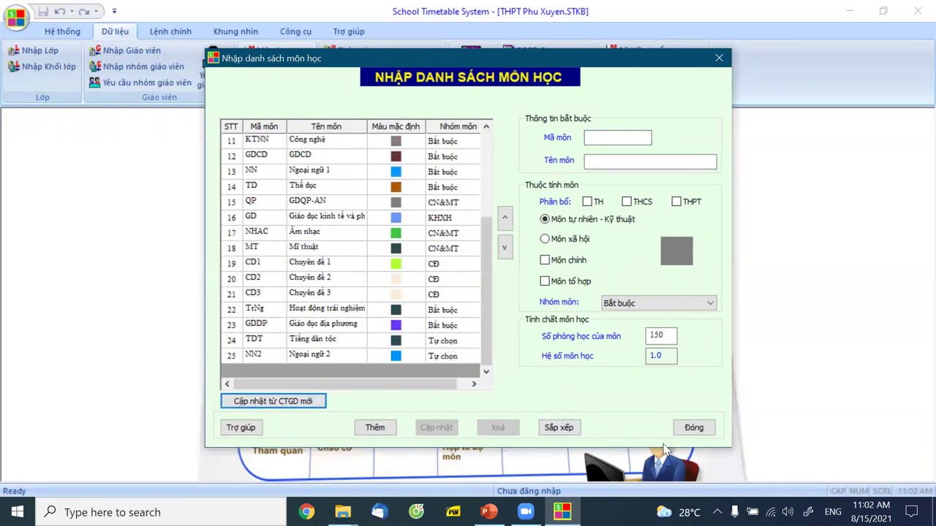
{"action": "left_click", "coordinate": [693, 428]}
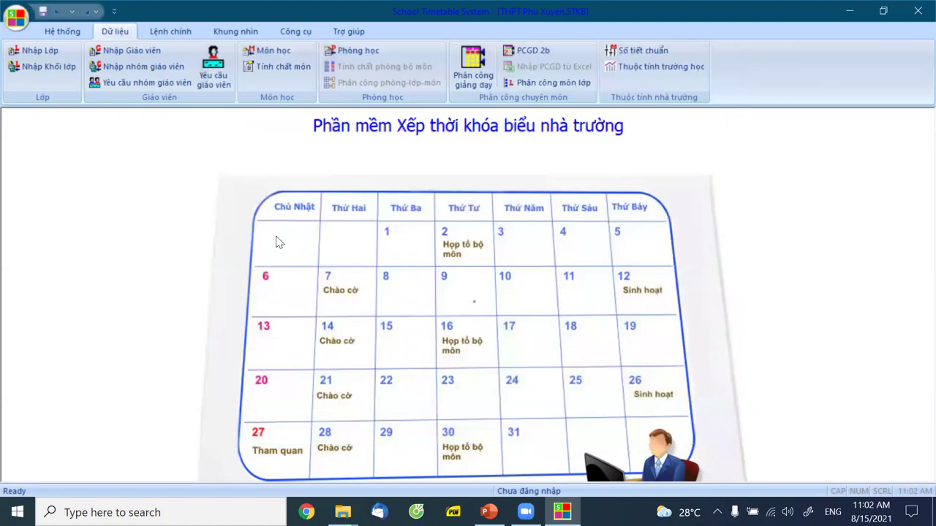
Step: In the class-subject assignment for morning class 11A1, remove the subjects HOA, SU, KTCN and KTNN
{"action": "left_click", "coordinate": [539, 87]}
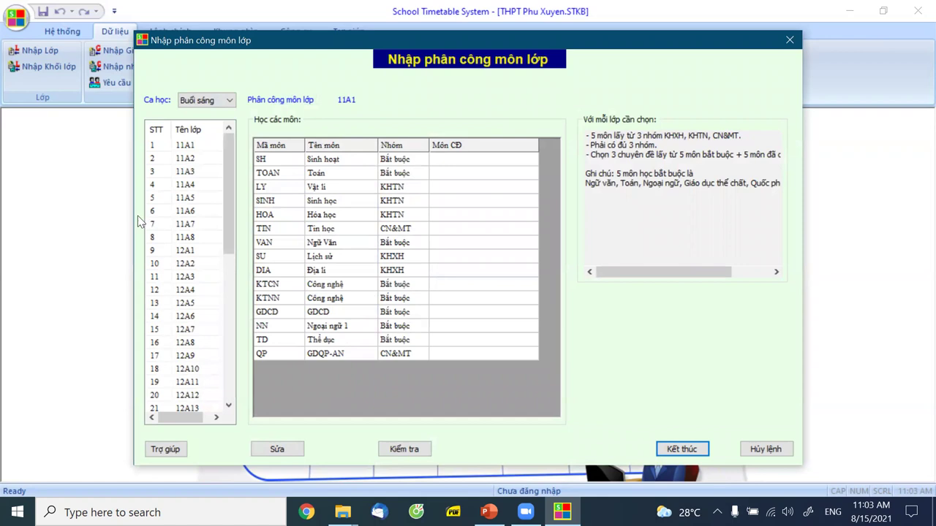
{"action": "left_click", "coordinate": [188, 146]}
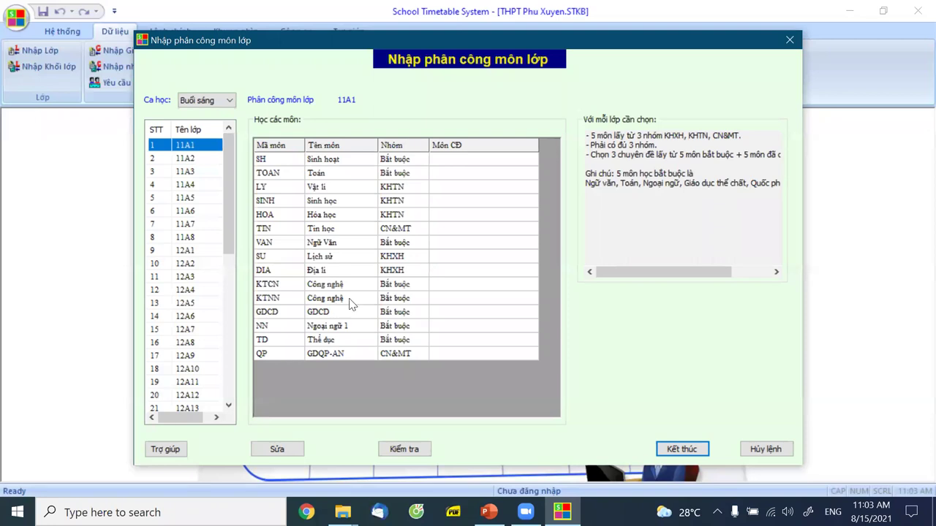
{"action": "left_click", "coordinate": [285, 449]}
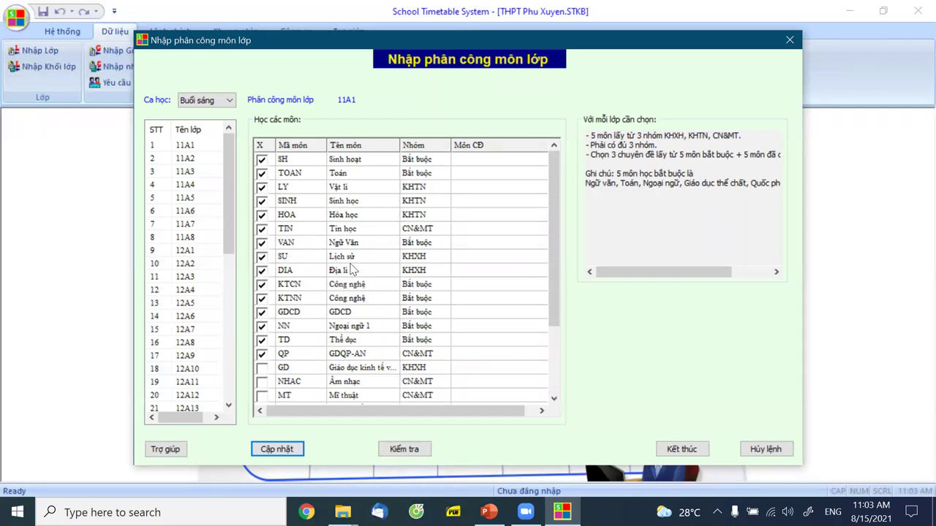
{"action": "left_click", "coordinate": [262, 215]}
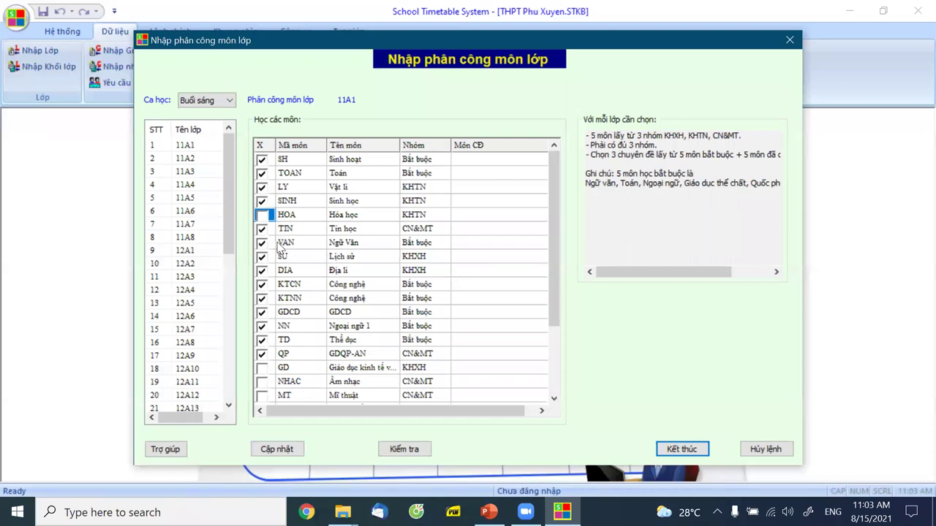
{"action": "left_click", "coordinate": [262, 257]}
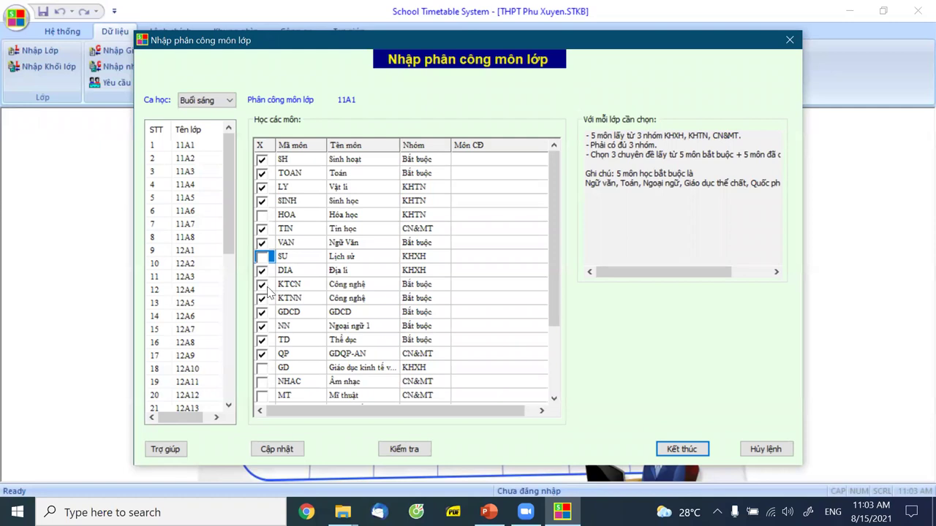
{"action": "left_click", "coordinate": [263, 285]}
{"action": "left_click", "coordinate": [263, 299]}
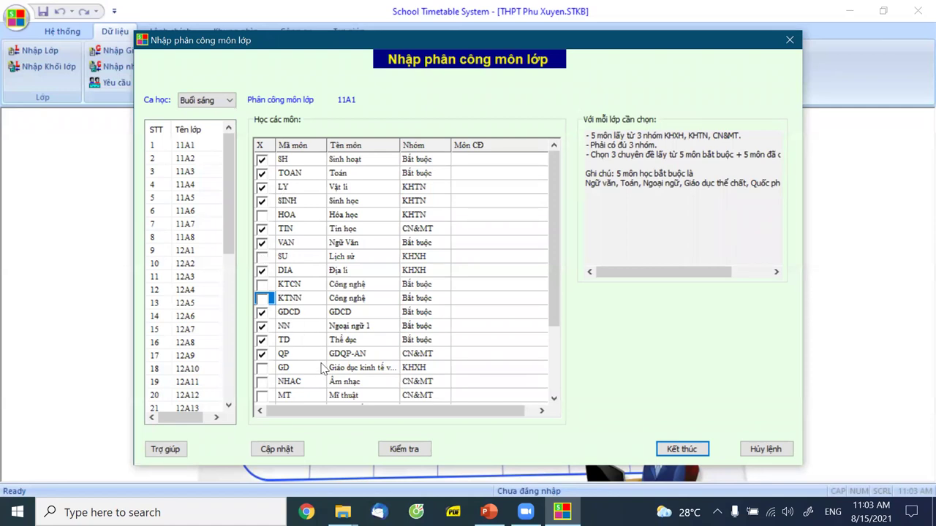
Step: Add Chuyên đề 1 (CD1) to class 11A1's subjects with Chuyên đề toán 11 as its specialised topic
{"action": "scroll", "coordinate": [331, 360], "scroll_direction": "down", "scroll_amount": 3}
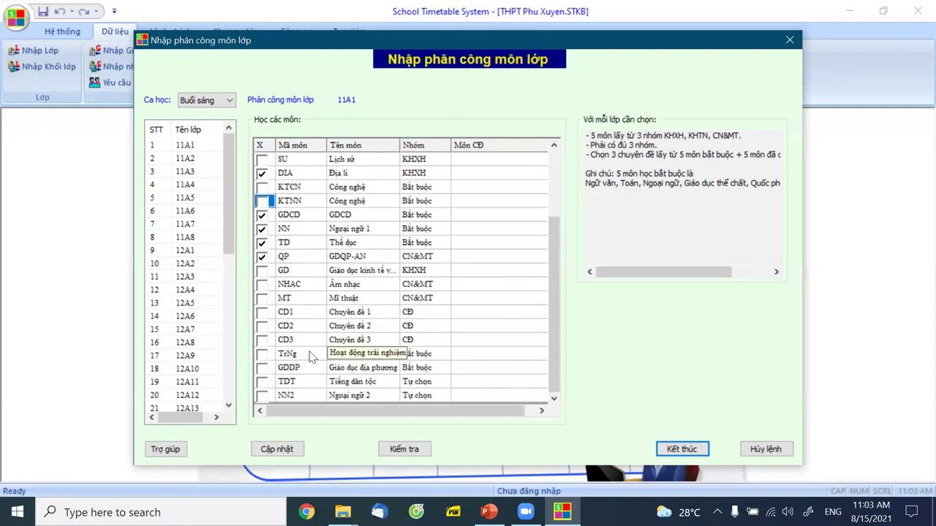
{"action": "left_click", "coordinate": [262, 314]}
{"action": "left_click", "coordinate": [478, 316]}
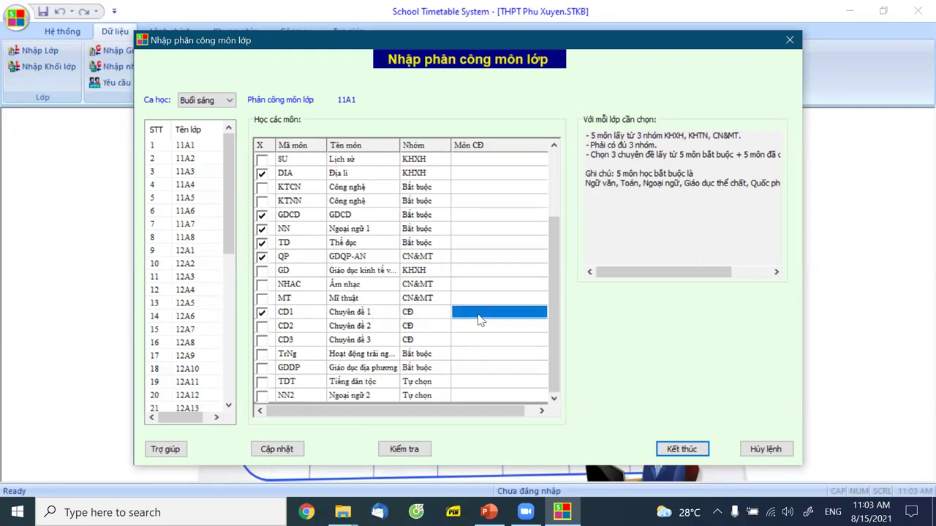
{"action": "left_click", "coordinate": [478, 316]}
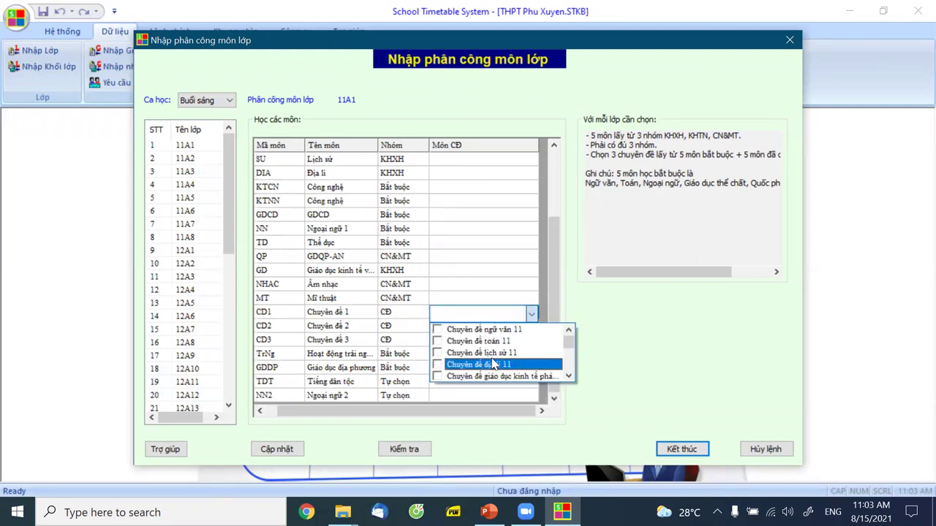
{"action": "left_click", "coordinate": [468, 341]}
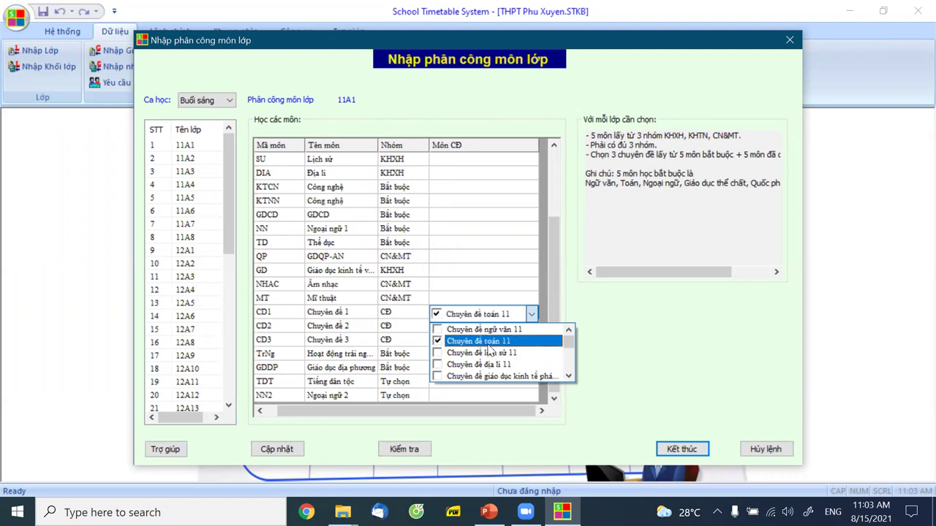
{"action": "scroll", "coordinate": [375, 393], "scroll_direction": "down", "scroll_amount": 2}
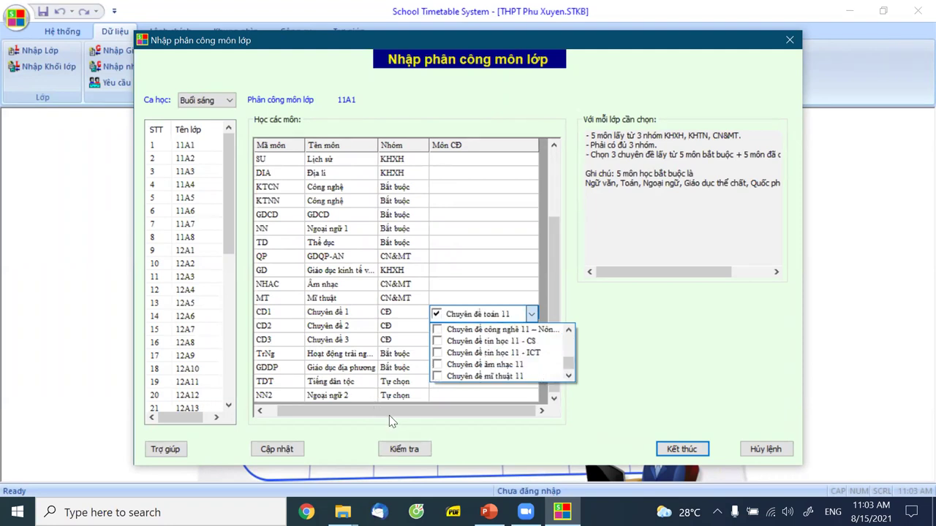
{"action": "left_click", "coordinate": [370, 412]}
{"action": "left_click_drag", "start_coordinate": [337, 414], "coordinate": [322, 414]}
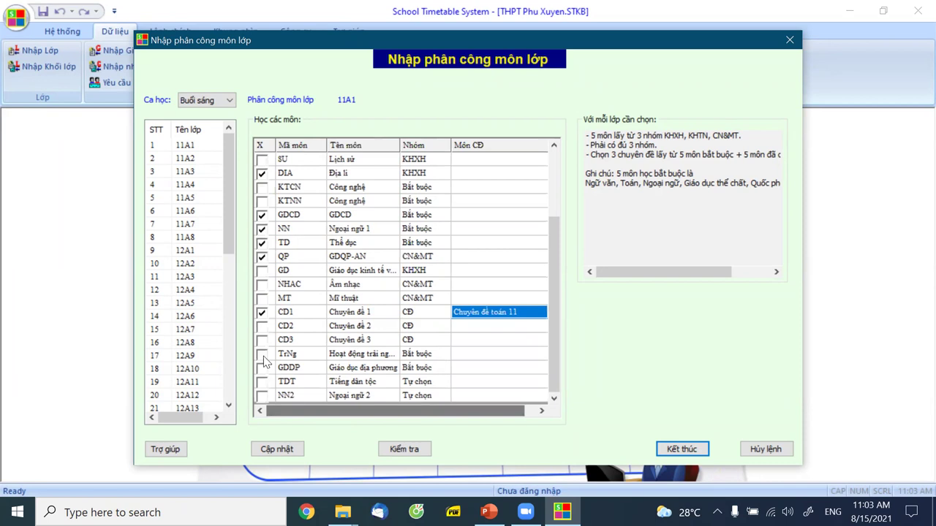
Step: Add Chuyên đề 2 (CD2) to class 11A1's subjects with Chuyên đề tin học 11 - CS as its specialised topic
{"action": "left_click", "coordinate": [262, 326]}
{"action": "left_click", "coordinate": [487, 326]}
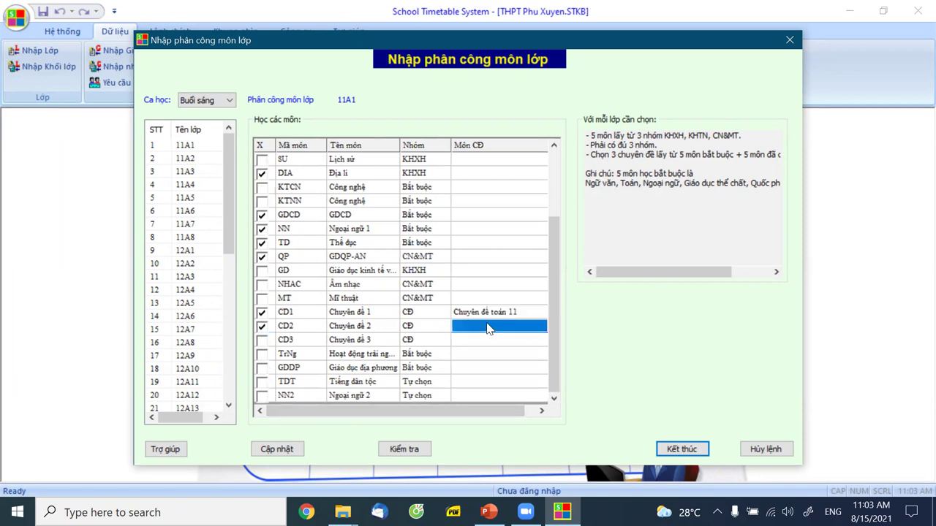
{"action": "left_click", "coordinate": [486, 326]}
{"action": "scroll", "coordinate": [522, 370], "scroll_direction": "down", "scroll_amount": 5}
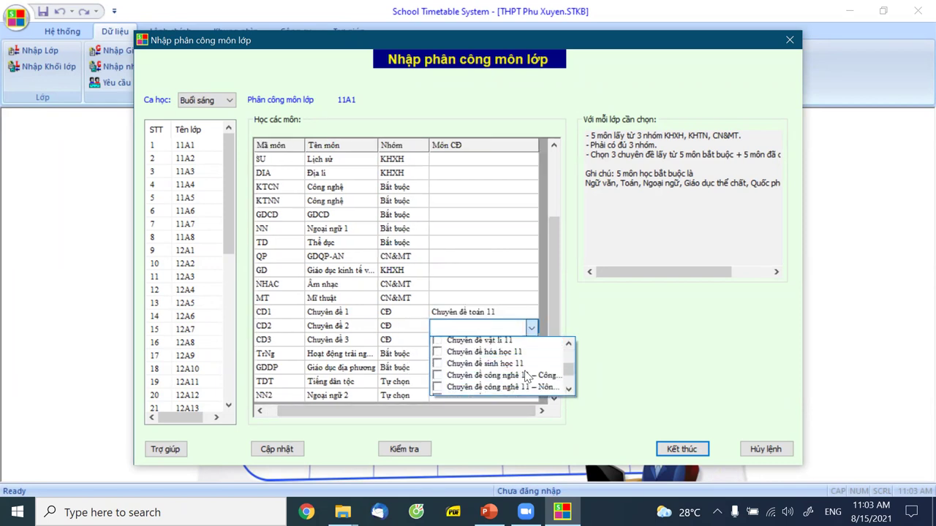
{"action": "scroll", "coordinate": [492, 358], "scroll_direction": "down", "scroll_amount": 3}
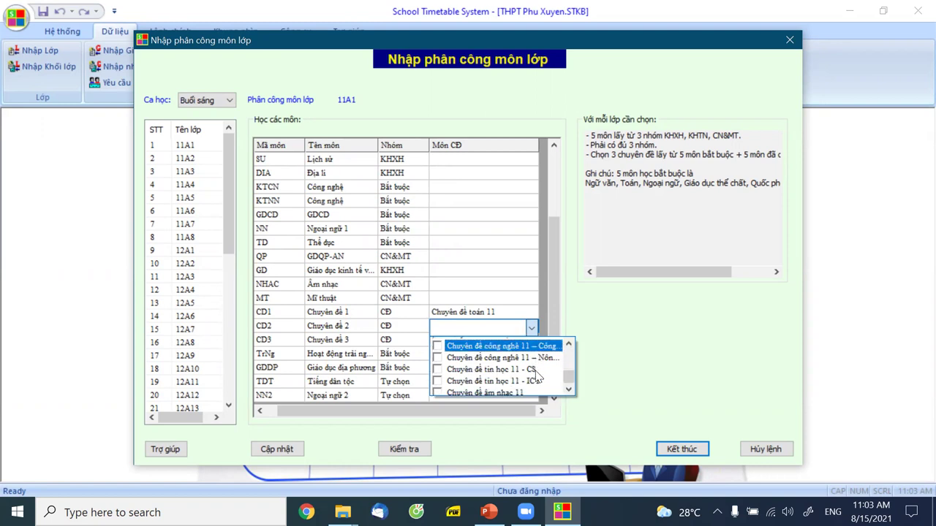
{"action": "left_click", "coordinate": [490, 355]}
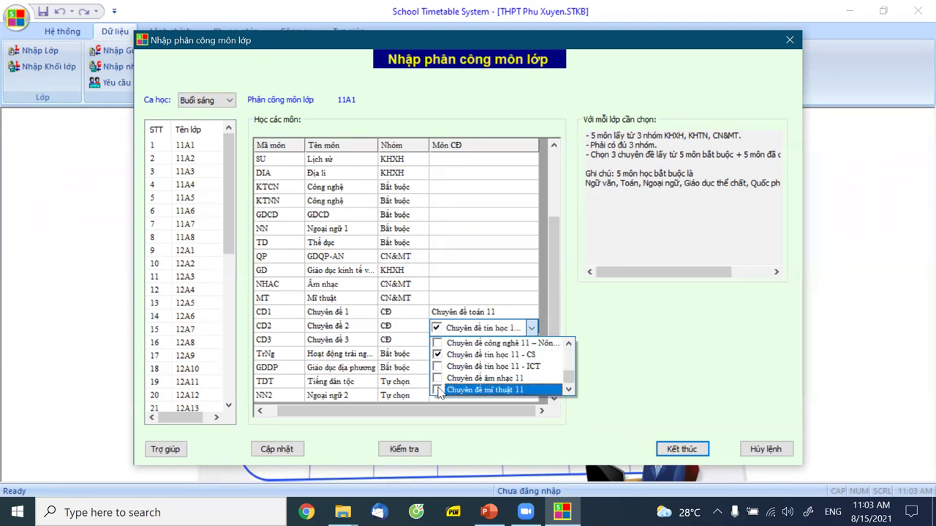
{"action": "left_click", "coordinate": [463, 422]}
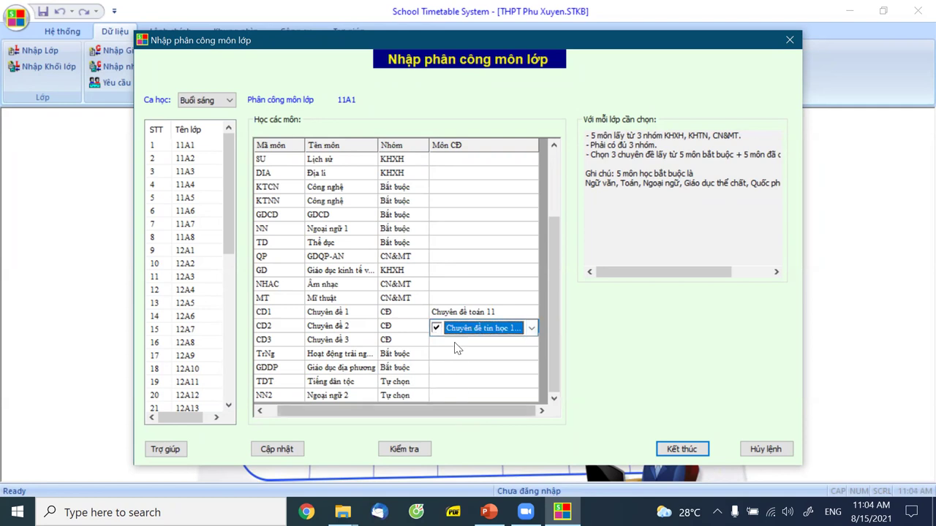
{"action": "left_click", "coordinate": [406, 444]}
Step: Add Chuyên đề 3 (CD3) to class 11A1 with the industrial-technology topic Chuyên đề công nghệ 11 – Công… and update the class's subject assignment
{"action": "left_click", "coordinate": [263, 340]}
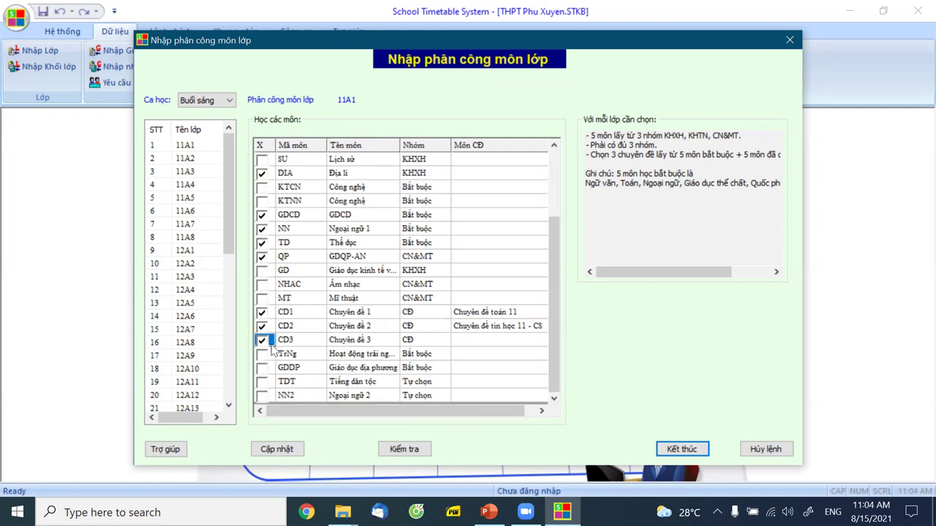
{"action": "left_click", "coordinate": [472, 343]}
{"action": "left_click", "coordinate": [473, 349]}
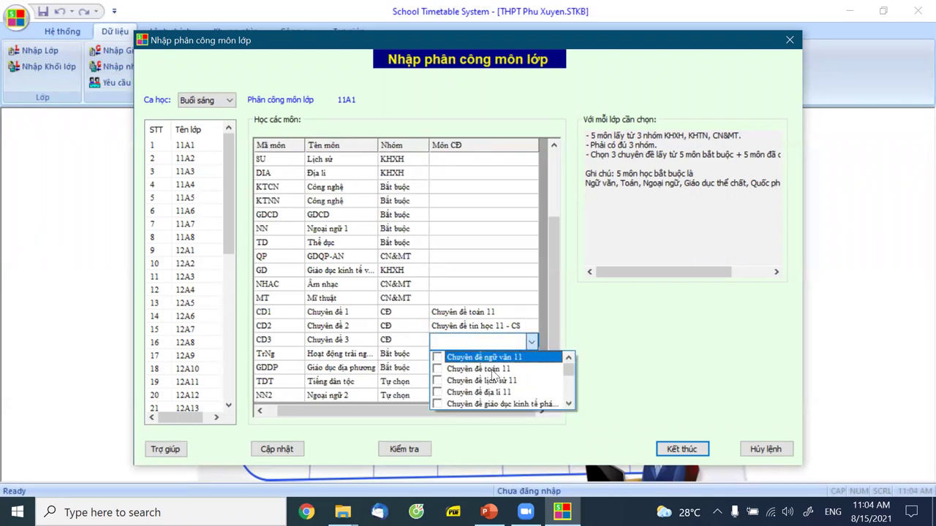
{"action": "scroll", "coordinate": [505, 380], "scroll_direction": "down", "scroll_amount": 1}
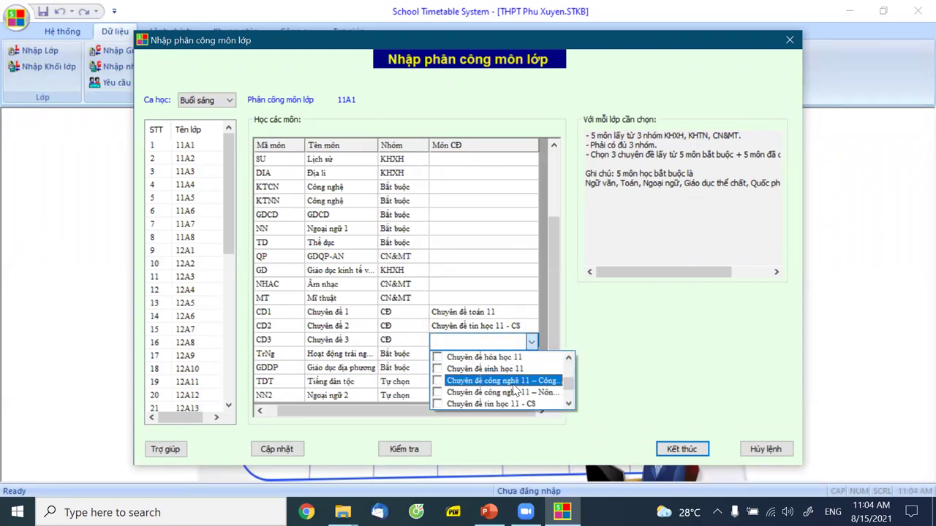
{"action": "left_click", "coordinate": [515, 385]}
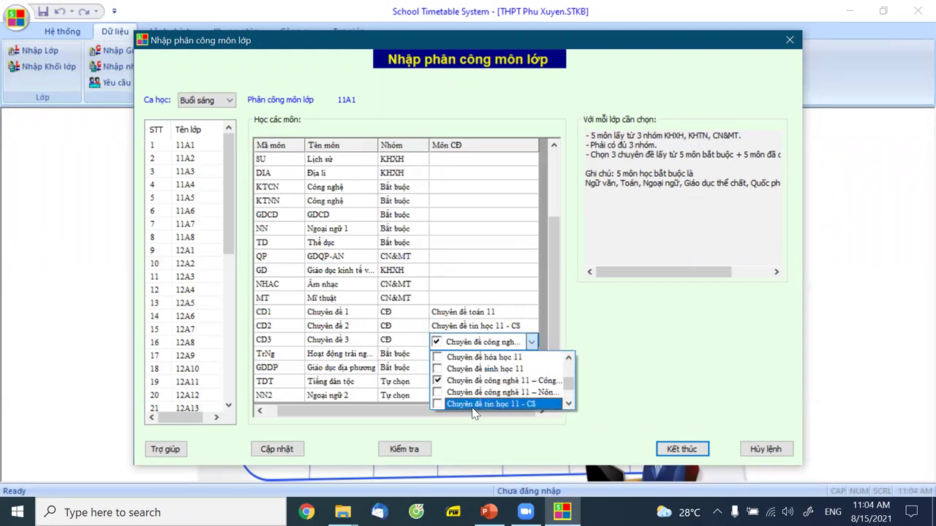
{"action": "left_click", "coordinate": [478, 430]}
{"action": "left_click", "coordinate": [436, 359]}
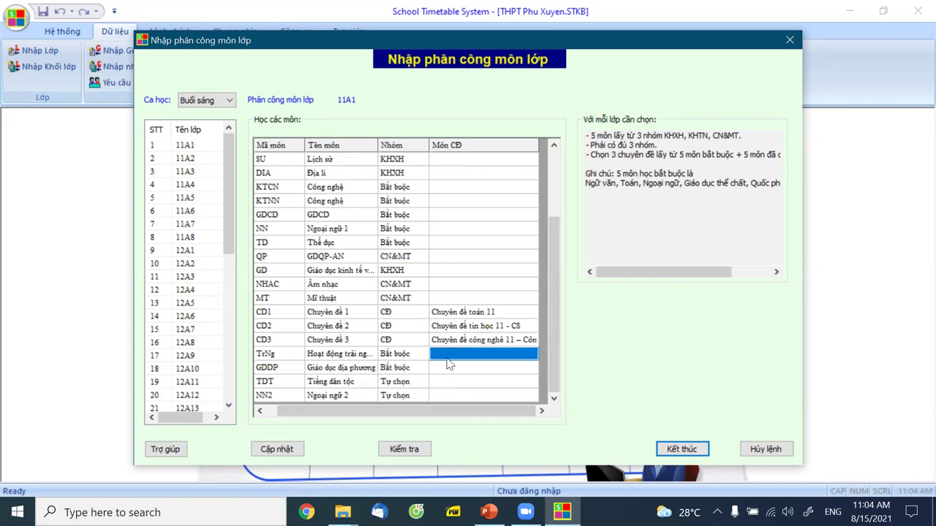
{"action": "left_click", "coordinate": [278, 450]}
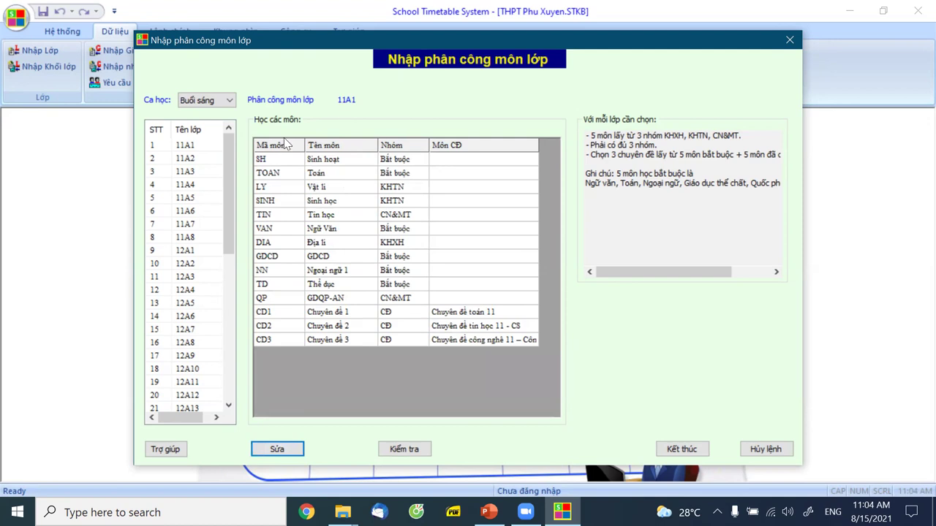
Step: Compare the assigned subjects of classes 11A1 and 11A2, and close the class-subject assignment dialog
{"action": "left_click", "coordinate": [183, 145]}
{"action": "left_click", "coordinate": [191, 161]}
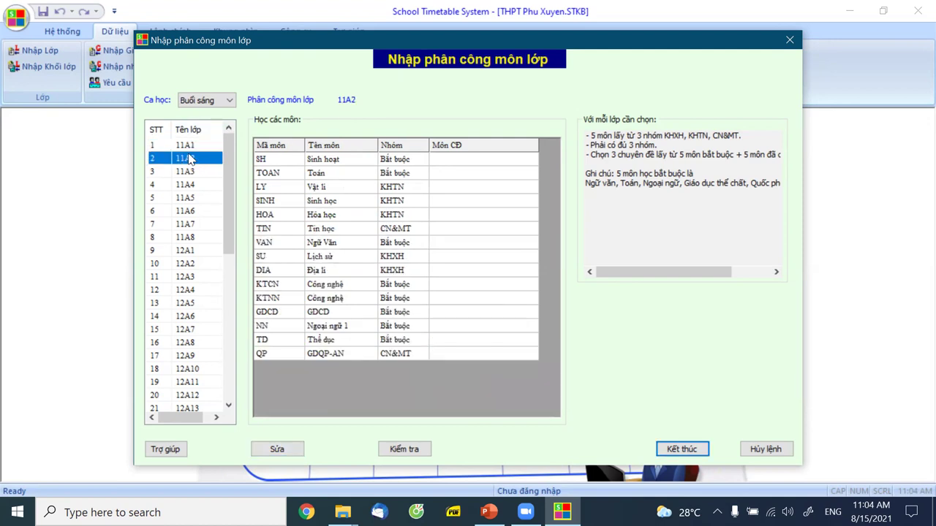
{"action": "left_click", "coordinate": [188, 146]}
{"action": "left_click", "coordinate": [195, 156]}
{"action": "left_click", "coordinate": [759, 451]}
Step: From the teaching assignment table (PCGD), review the class-subject assignments of 11A2 and 11A1, and close the table
{"action": "left_click", "coordinate": [477, 78]}
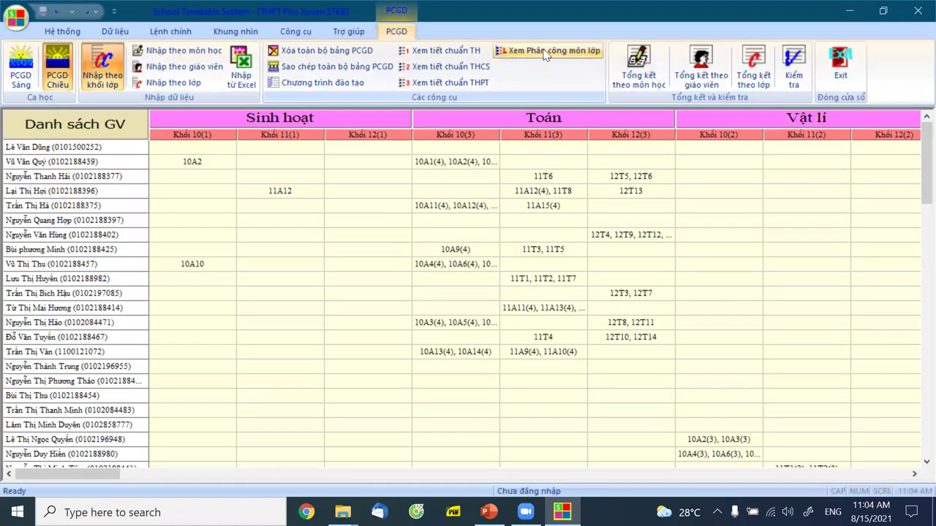
{"action": "left_click", "coordinate": [545, 53]}
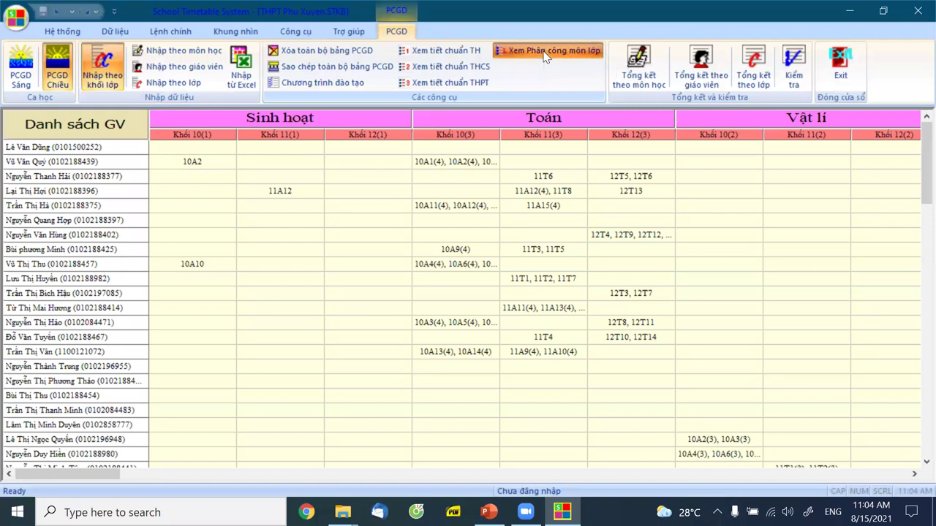
{"action": "left_click", "coordinate": [184, 158]}
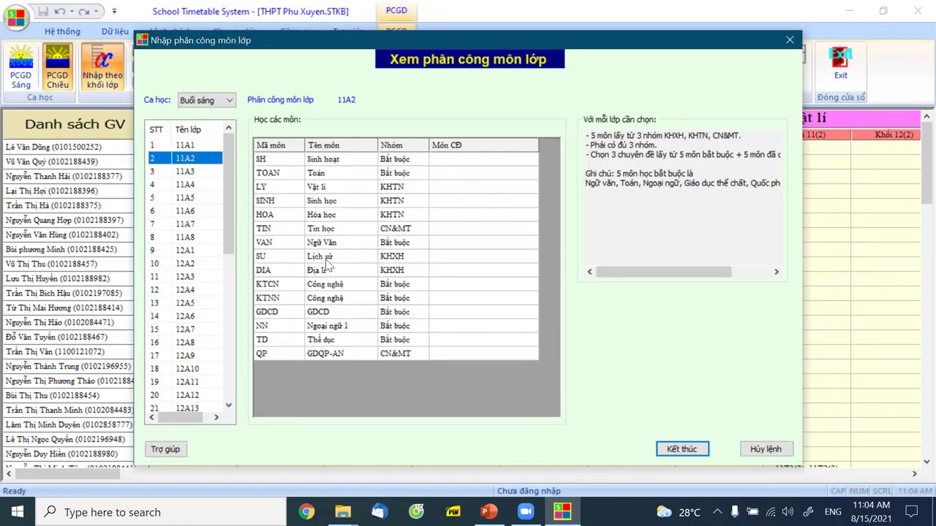
{"action": "left_click", "coordinate": [185, 145]}
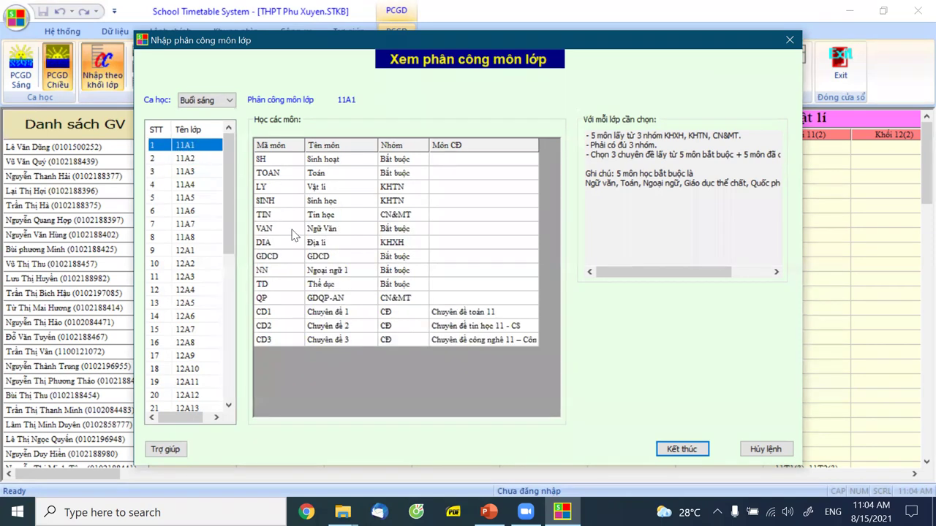
{"action": "left_click", "coordinate": [761, 449]}
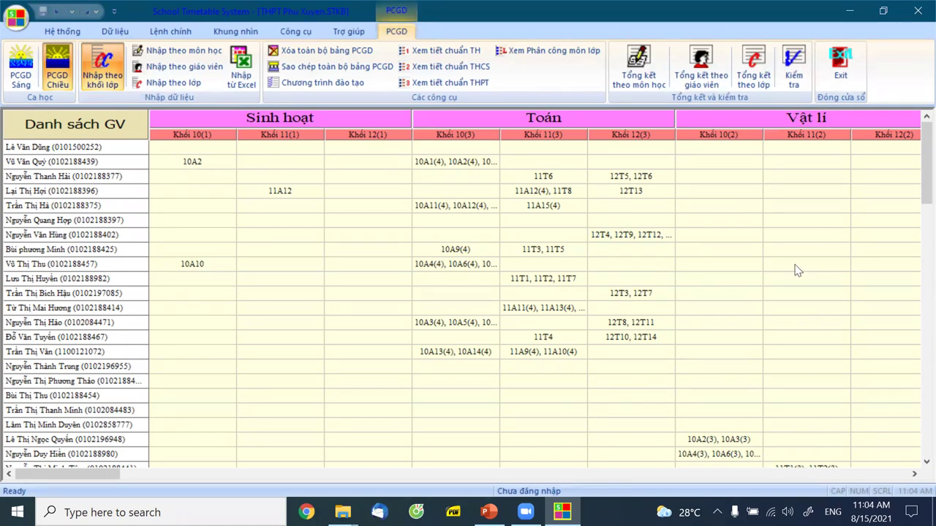
{"action": "left_click", "coordinate": [833, 82]}
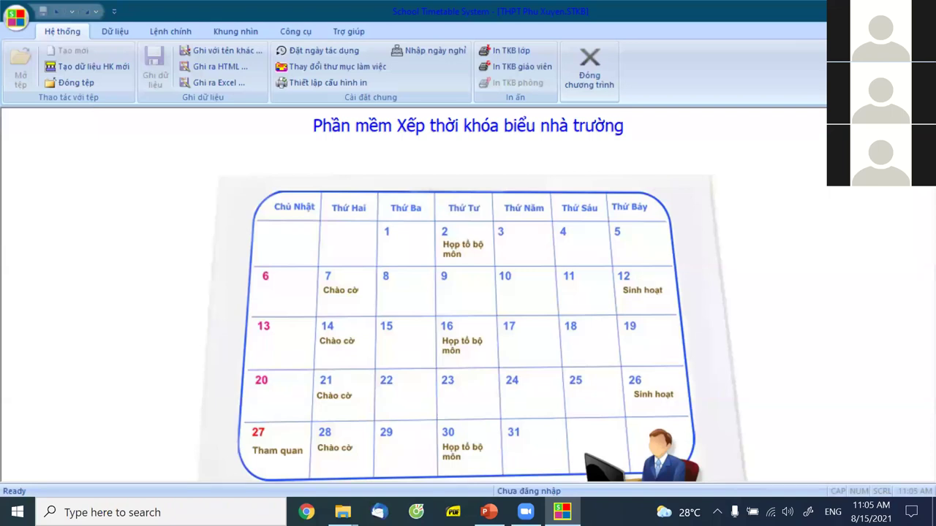
Step: Export the THPT Phu Xuyen timetable data to an Excel file
{"action": "key", "text": "alt+Tab"}
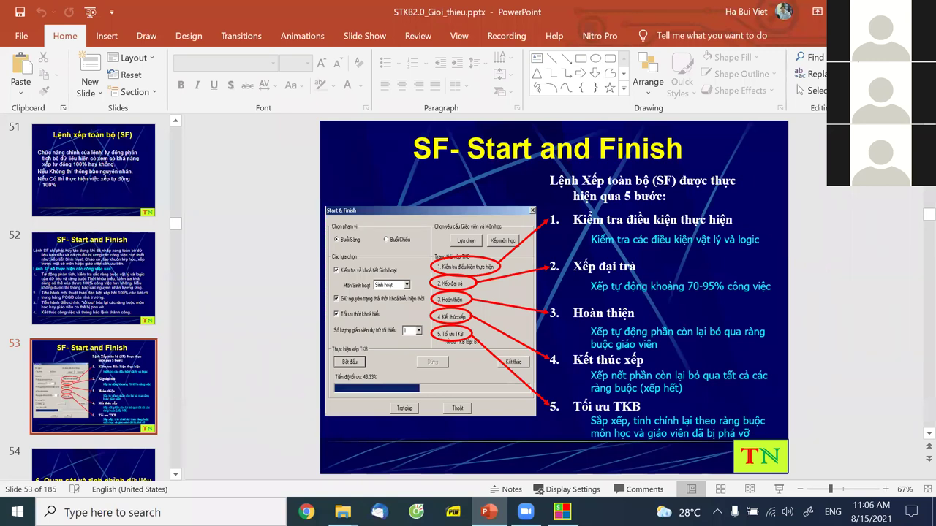
{"action": "left_click", "coordinate": [561, 512]}
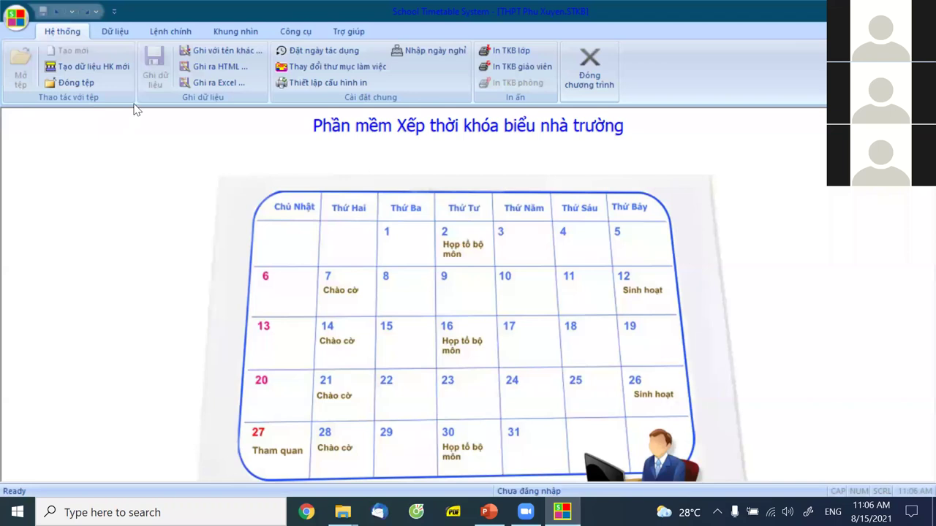
{"action": "left_click", "coordinate": [206, 83]}
{"action": "left_click", "coordinate": [460, 406]}
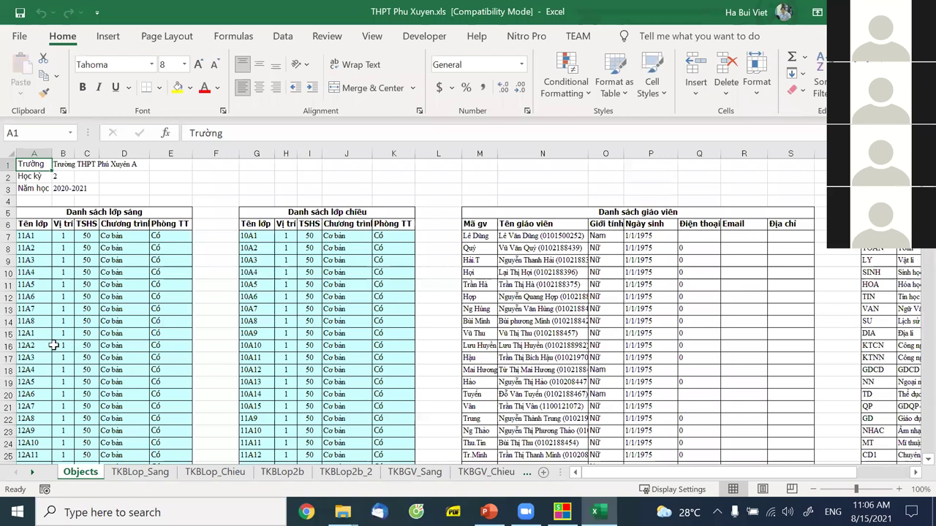
Step: Find the PCGD_Mau3 sheet in the exported workbook and examine its teaching assignments by class and subject
{"action": "left_click", "coordinate": [32, 473]}
{"action": "left_click", "coordinate": [31, 473]}
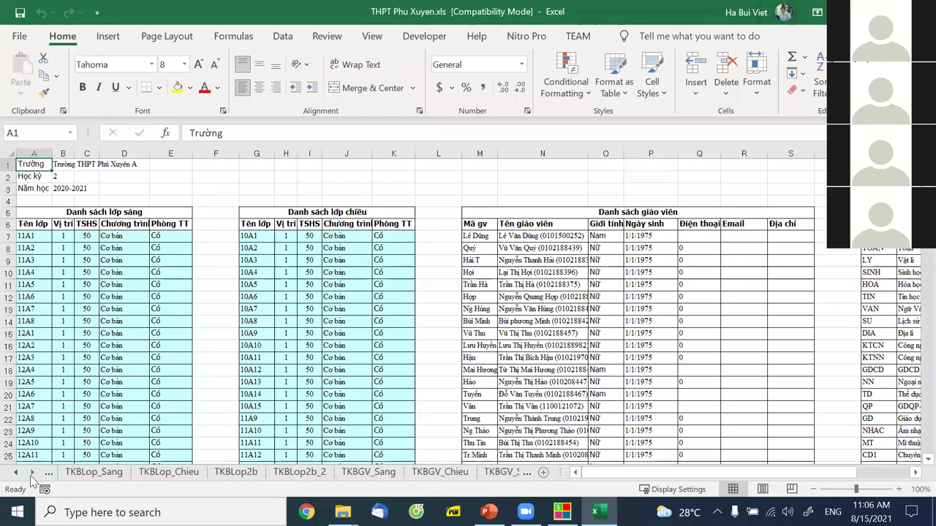
{"action": "left_click", "coordinate": [31, 473]}
{"action": "left_click", "coordinate": [31, 473]}
{"action": "left_click", "coordinate": [31, 473]}
{"action": "left_click", "coordinate": [32, 473]}
{"action": "left_click", "coordinate": [32, 473]}
{"action": "left_click", "coordinate": [32, 473]}
{"action": "left_click", "coordinate": [31, 473]}
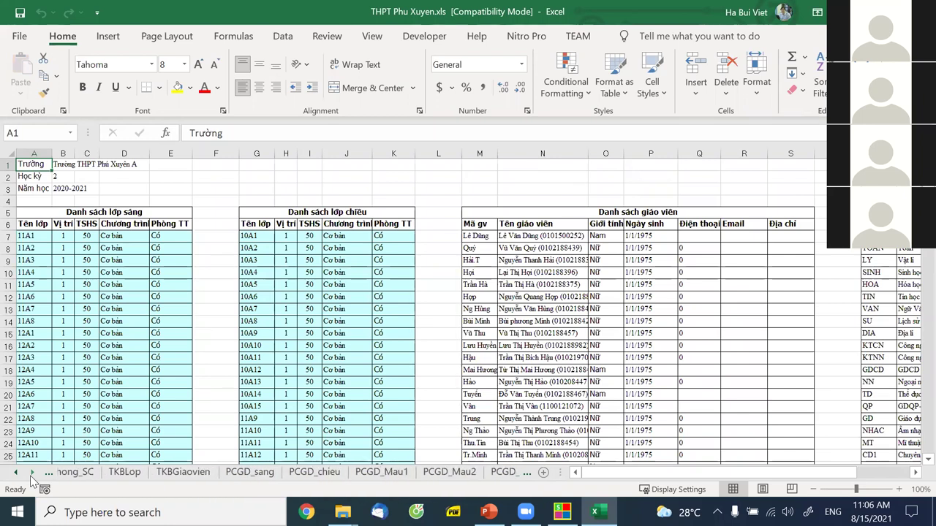
{"action": "left_click", "coordinate": [31, 473]}
{"action": "left_click", "coordinate": [418, 474]}
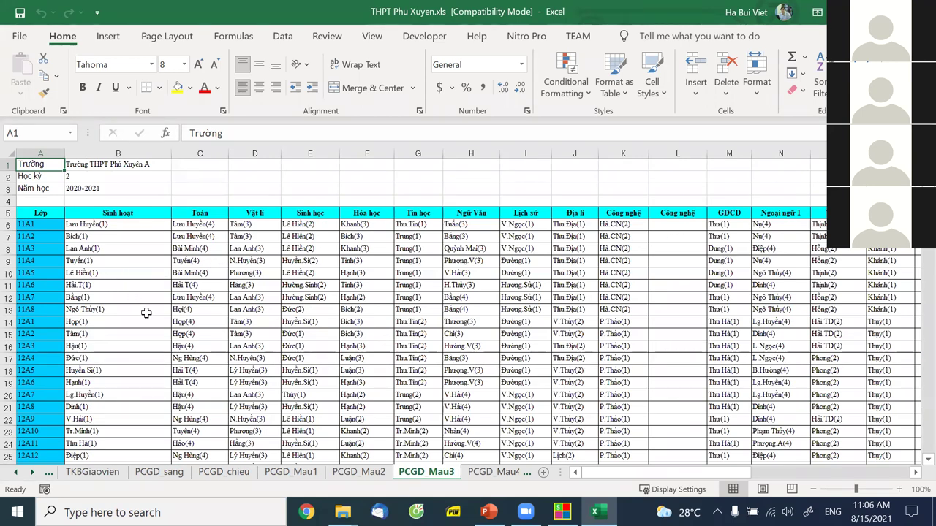
{"action": "scroll", "coordinate": [341, 392], "scroll_direction": "down", "scroll_amount": 3}
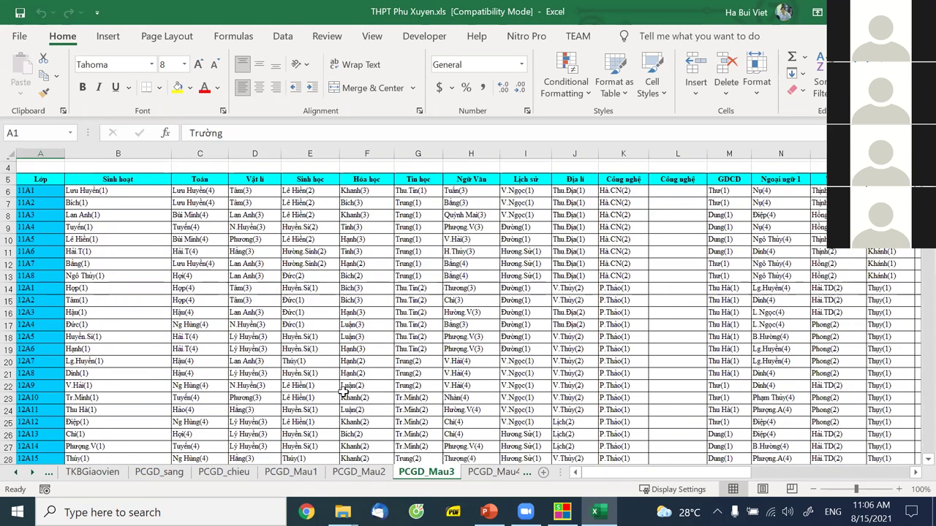
{"action": "scroll", "coordinate": [438, 392], "scroll_direction": "down", "scroll_amount": 4}
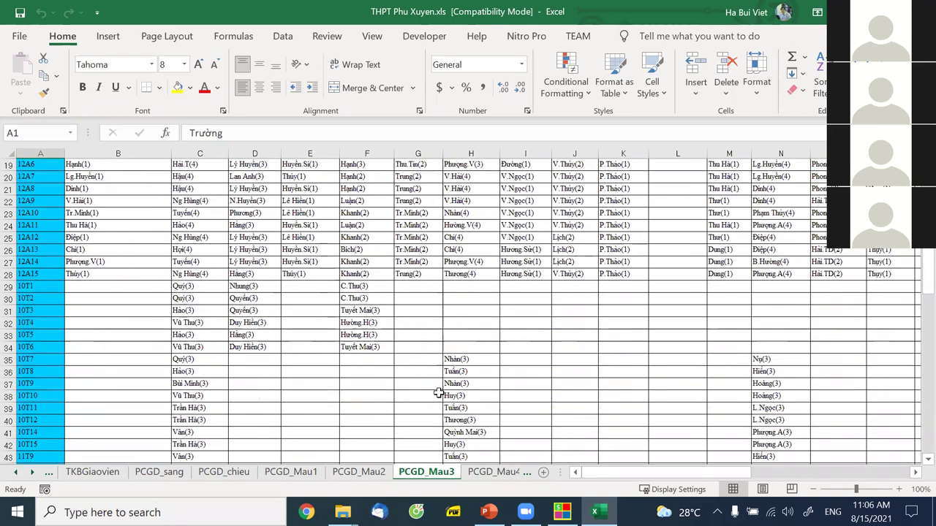
{"action": "scroll", "coordinate": [516, 407], "scroll_direction": "up", "scroll_amount": 2}
{"action": "scroll", "coordinate": [516, 408], "scroll_direction": "up", "scroll_amount": 5}
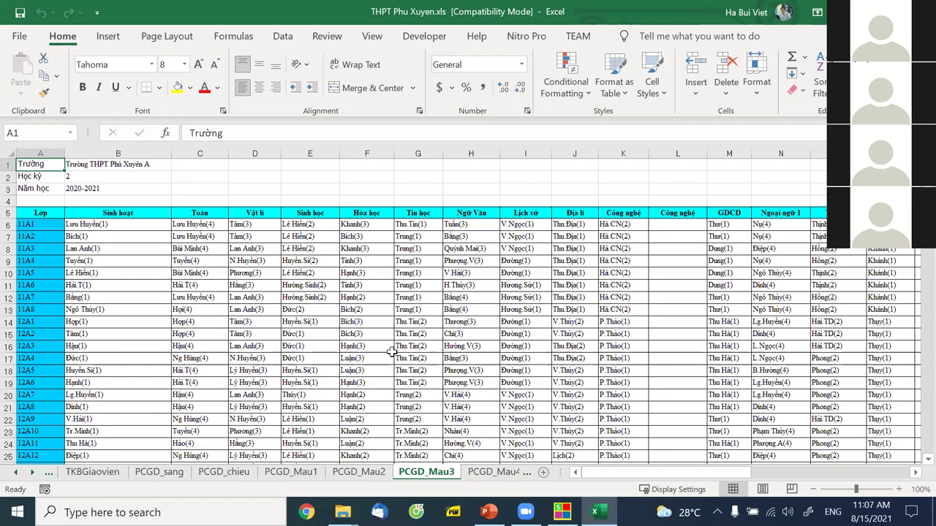
Step: Compare the teacher-based layouts on sheets PCGD_Mau2 and PCGD_Mau1 with the class-based PCGD_Mau3 sheet
{"action": "left_click", "coordinate": [358, 472]}
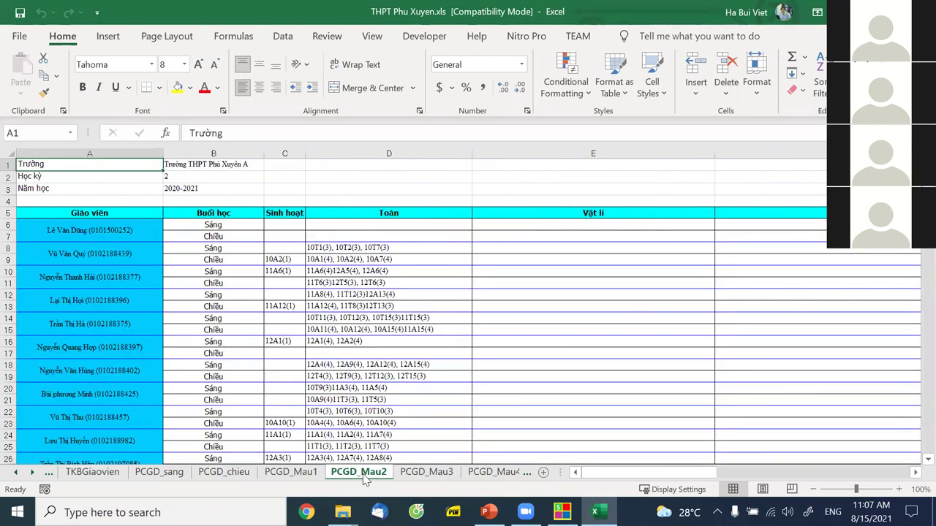
{"action": "left_click", "coordinate": [304, 474]}
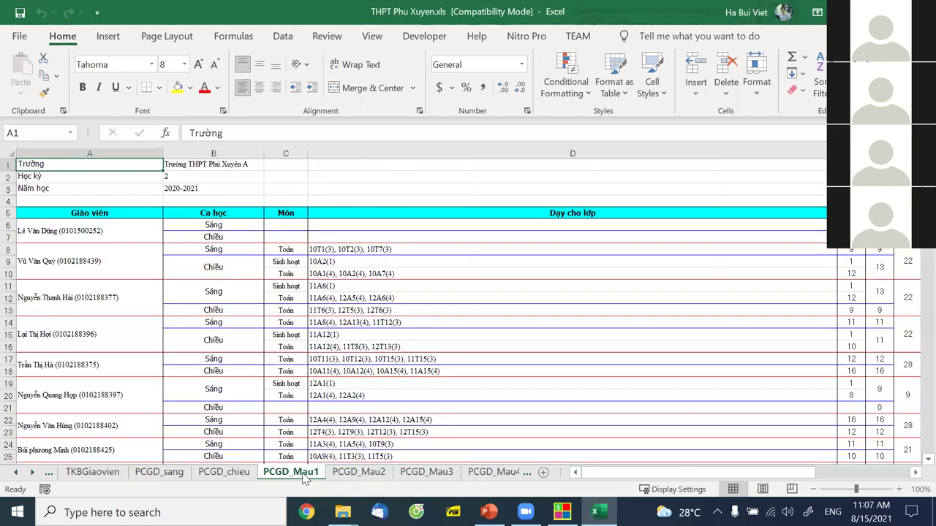
{"action": "left_click", "coordinate": [423, 479]}
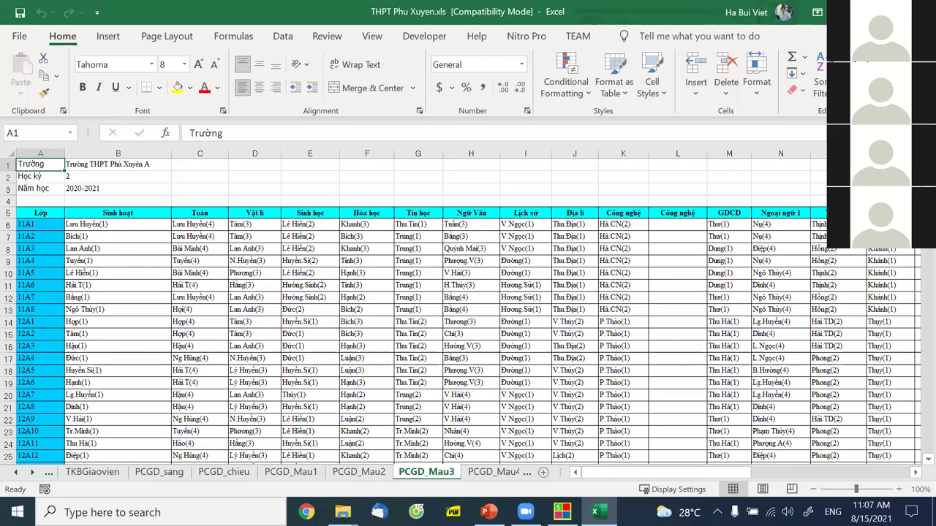
Step: Leave the exported Excel workbook and show the Windows desktop
{"action": "key", "text": "alt+Tab"}
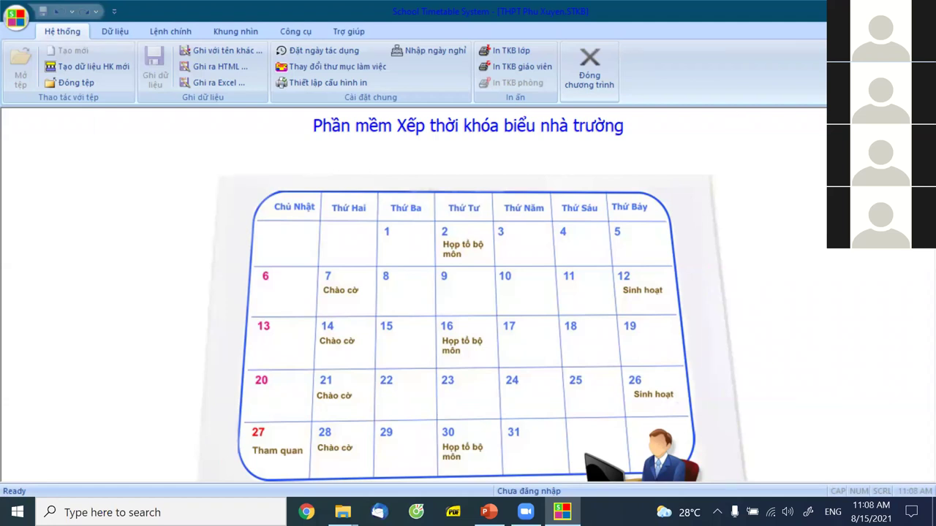
{"action": "key", "text": "alt+Tab"}
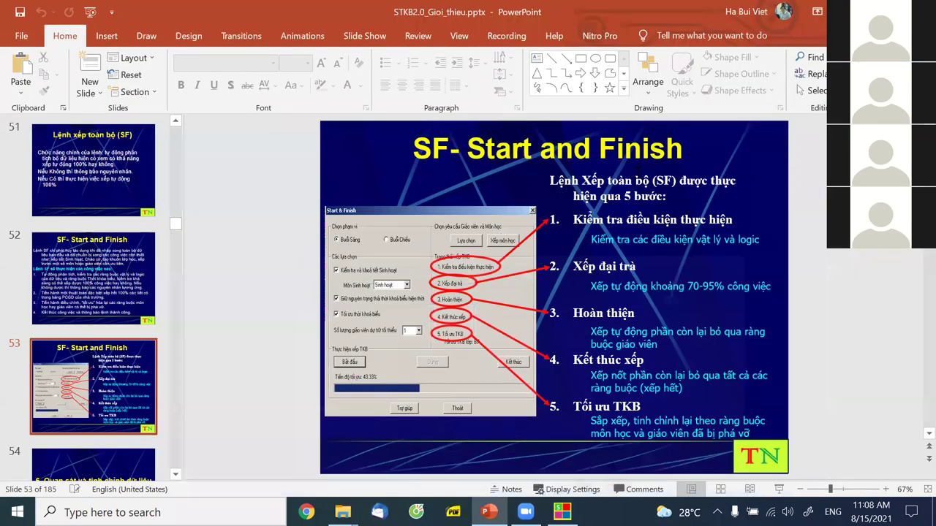
{"action": "key", "text": "alt+Tab"}
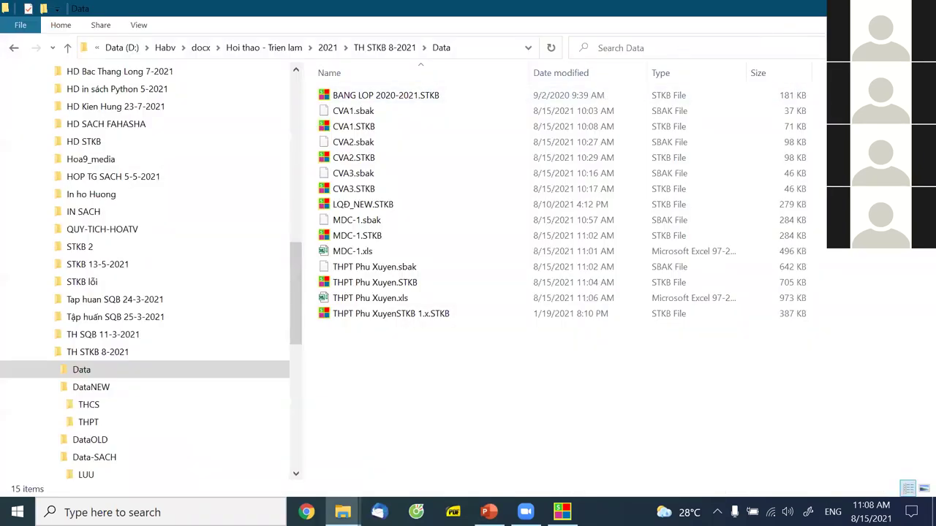
{"action": "key", "text": "super+d"}
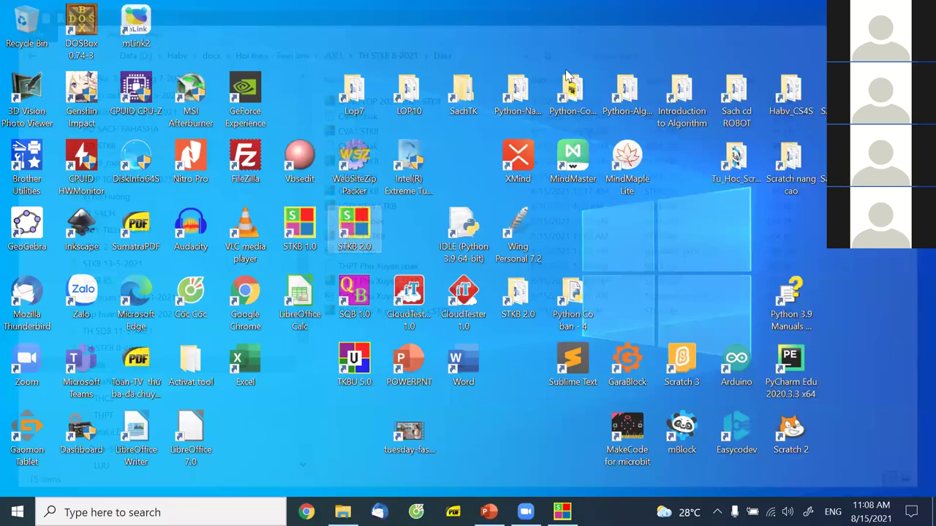